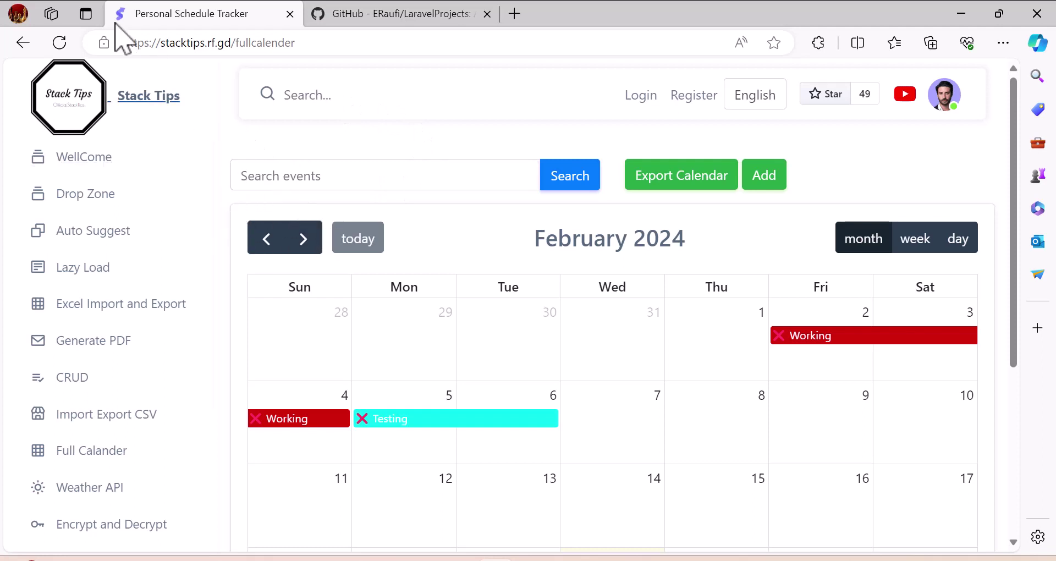
click(126, 43)
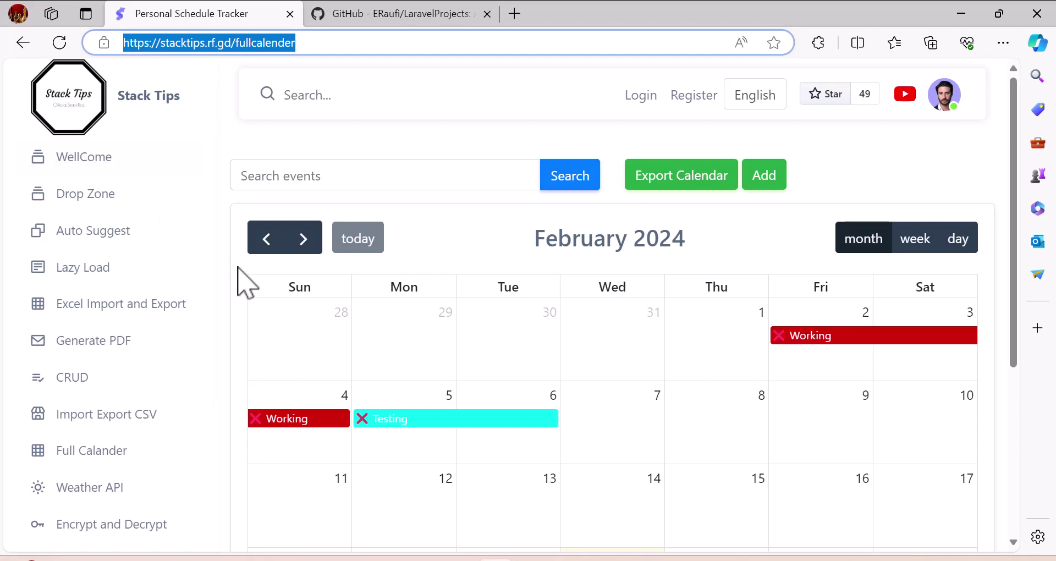
click(241, 286)
scroll(241, 286, down, 5)
scroll(240, 286, up, 5)
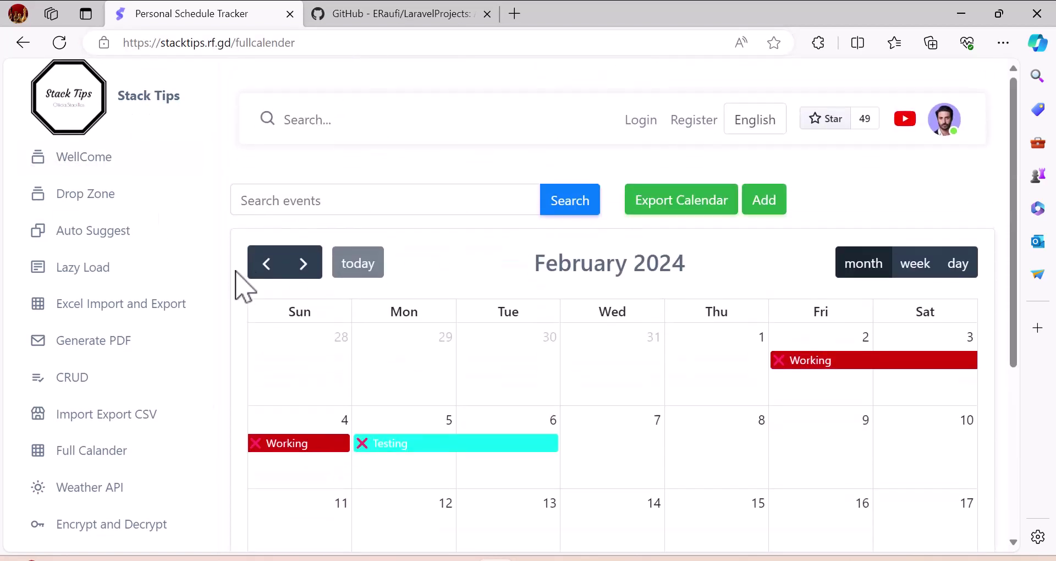
- Copy the HTTPS clone URL of the LaravelProjects repository on GitHub
click(409, 15)
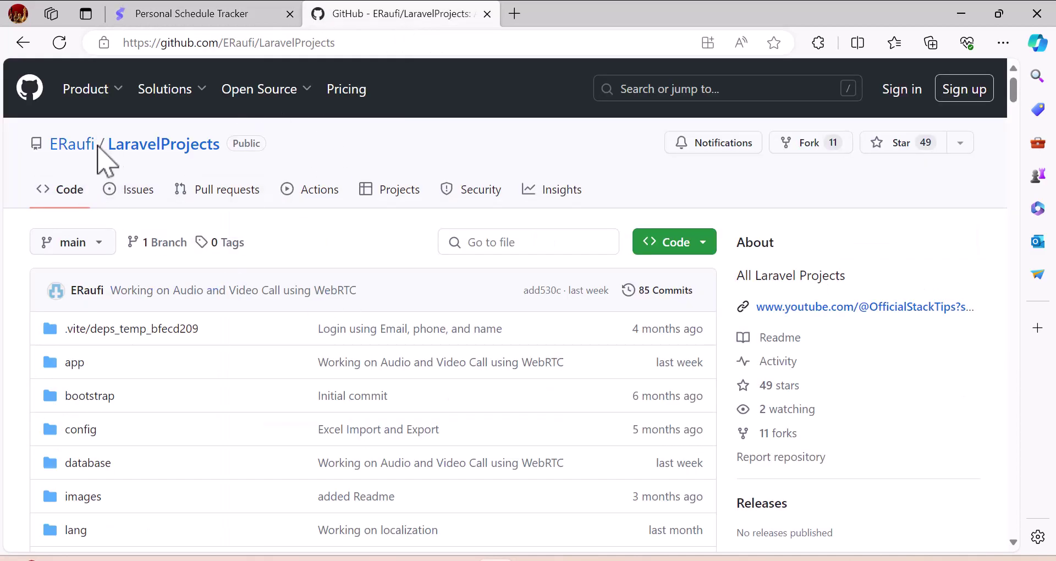
click(706, 249)
click(690, 355)
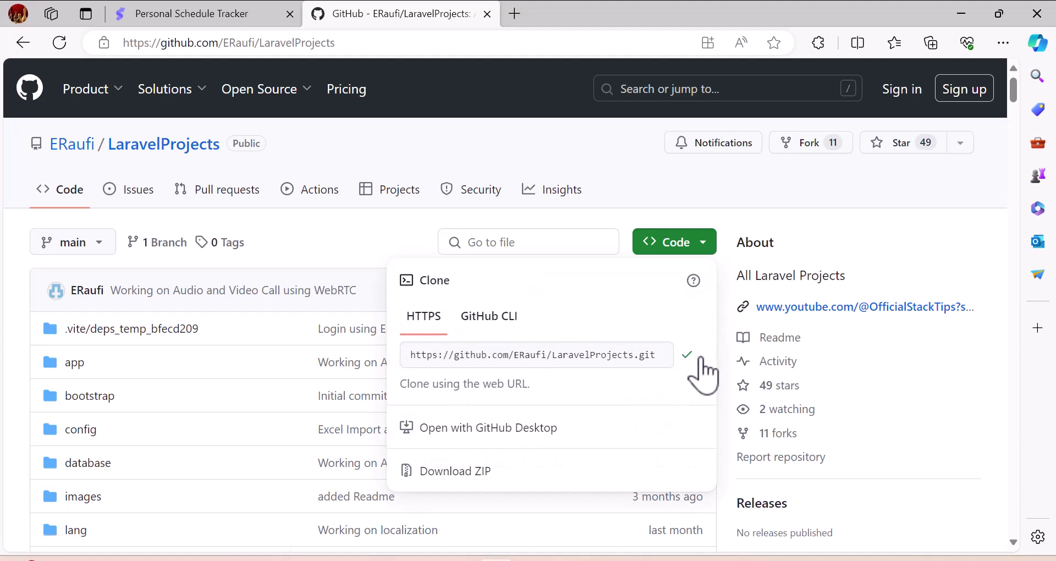
- Switch to File Explorer and browse from This PC to the C:\laragon\www folder
mouse_move(531, 560)
click(544, 517)
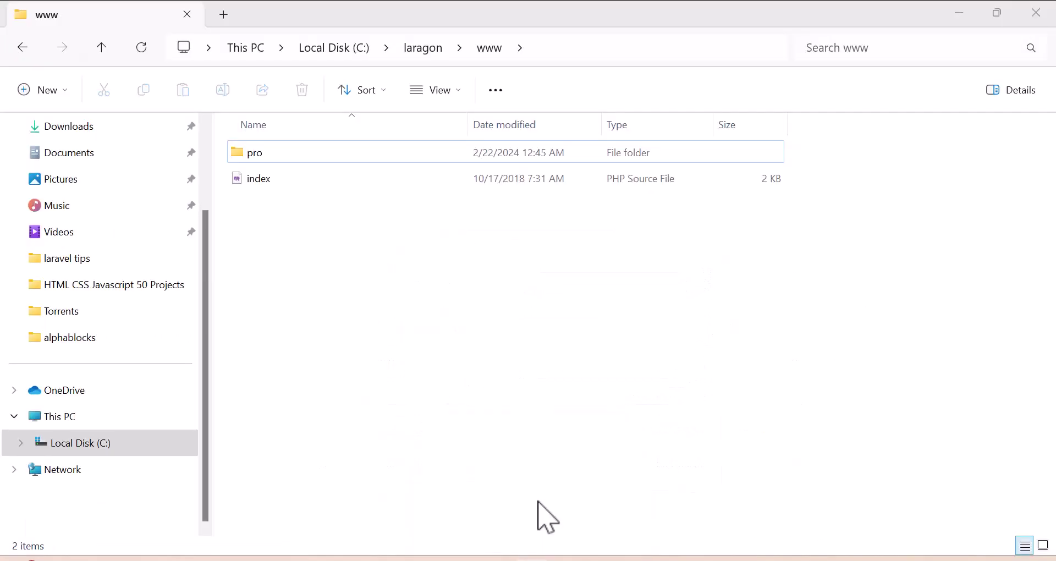
click(102, 53)
double_click(102, 53)
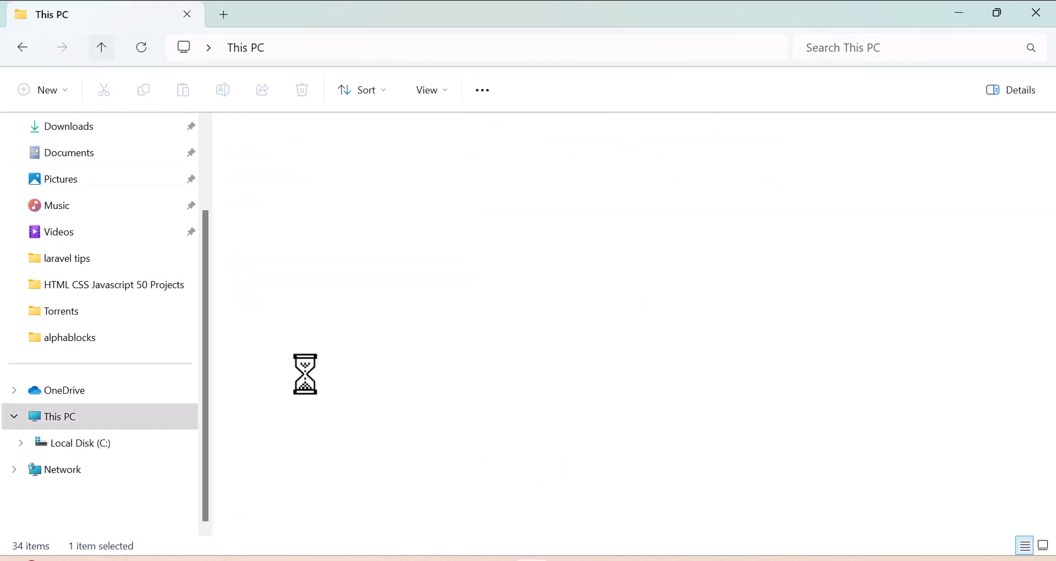
double_click(311, 175)
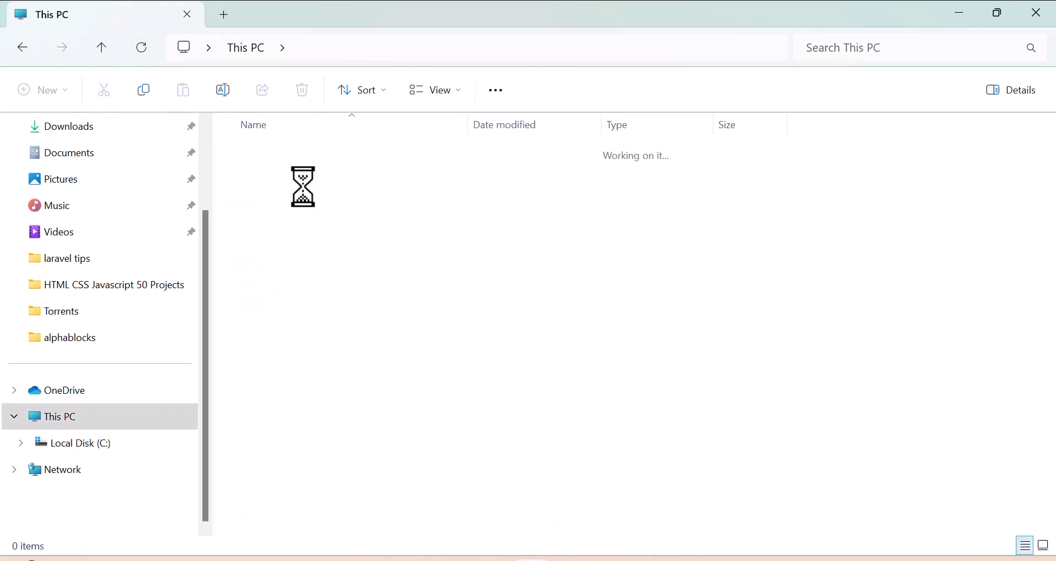
double_click(272, 311)
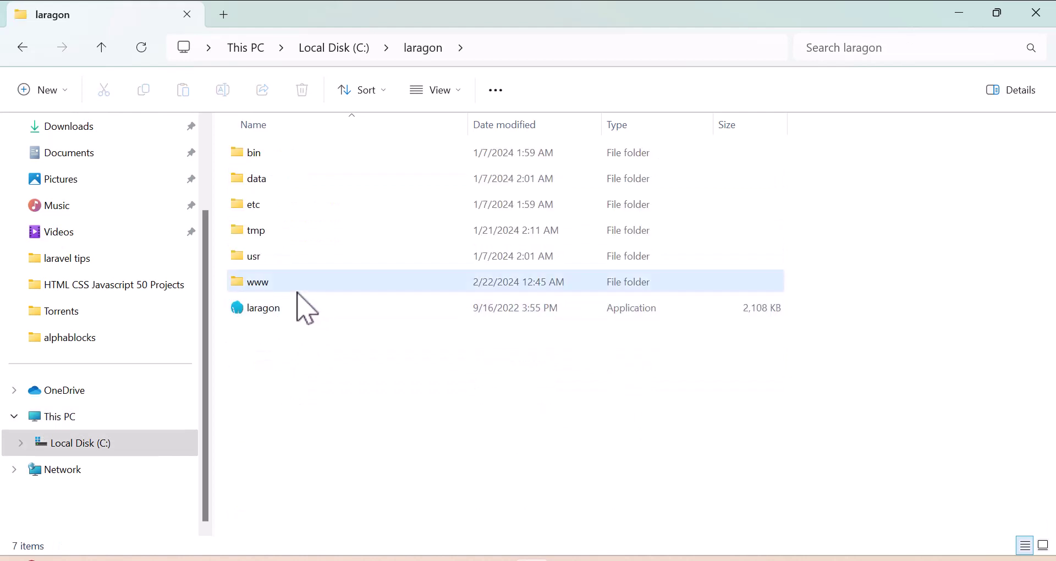
double_click(297, 289)
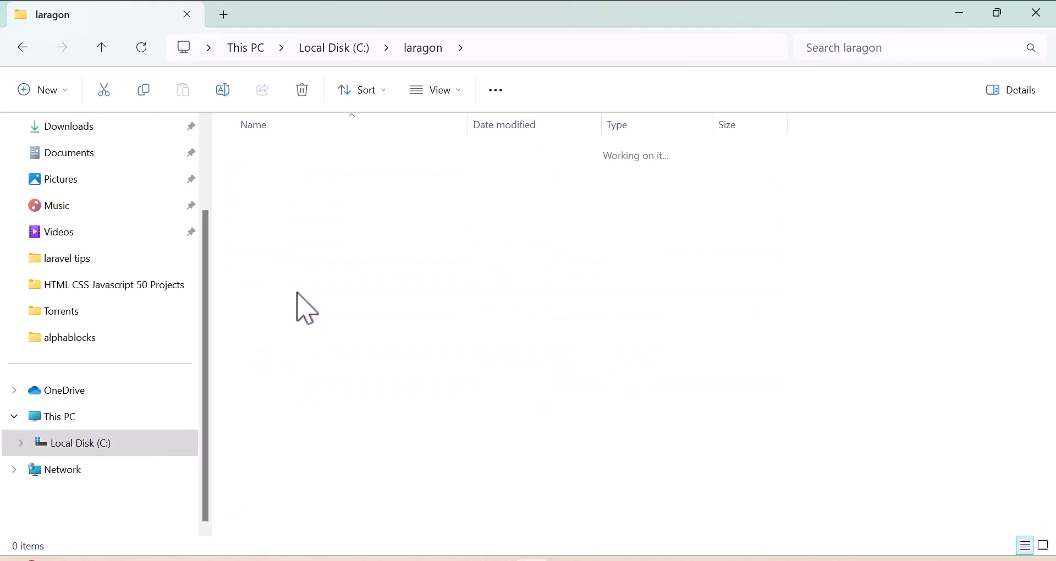
- Open a Command Prompt in the www folder
click(654, 52)
text(cmd)
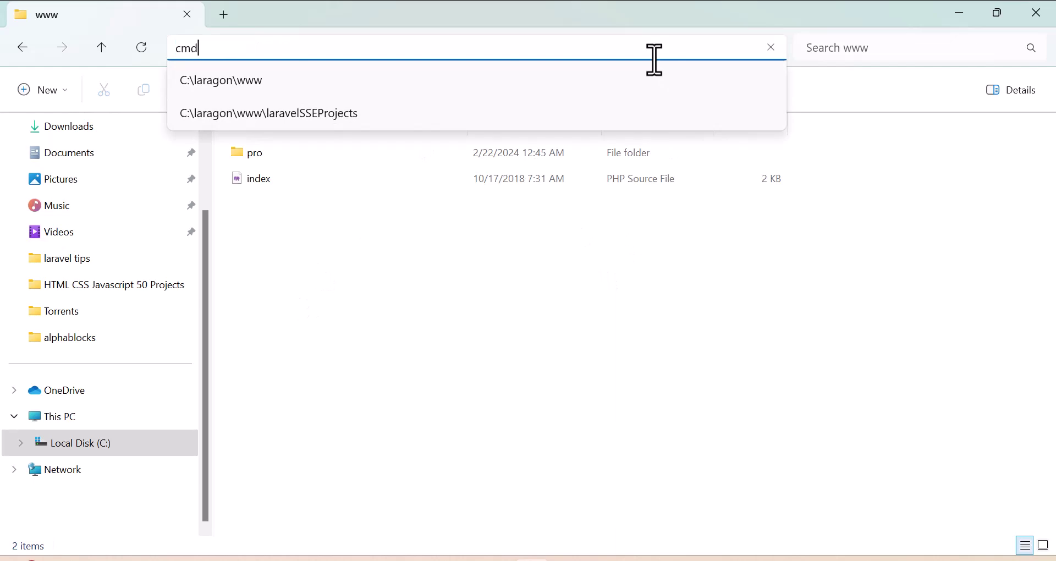
key(Return)
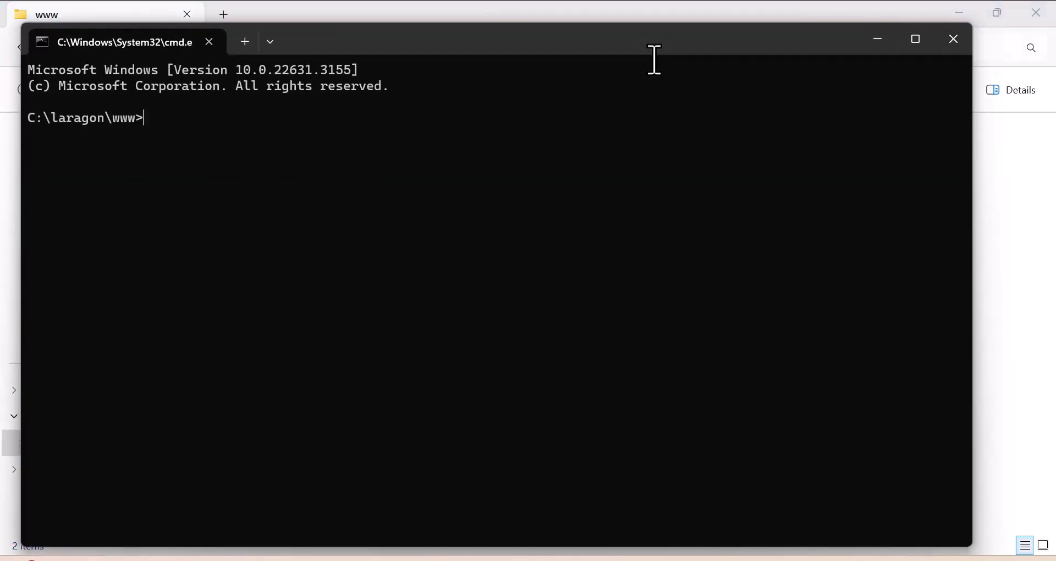
drag(562, 44, 588, 159)
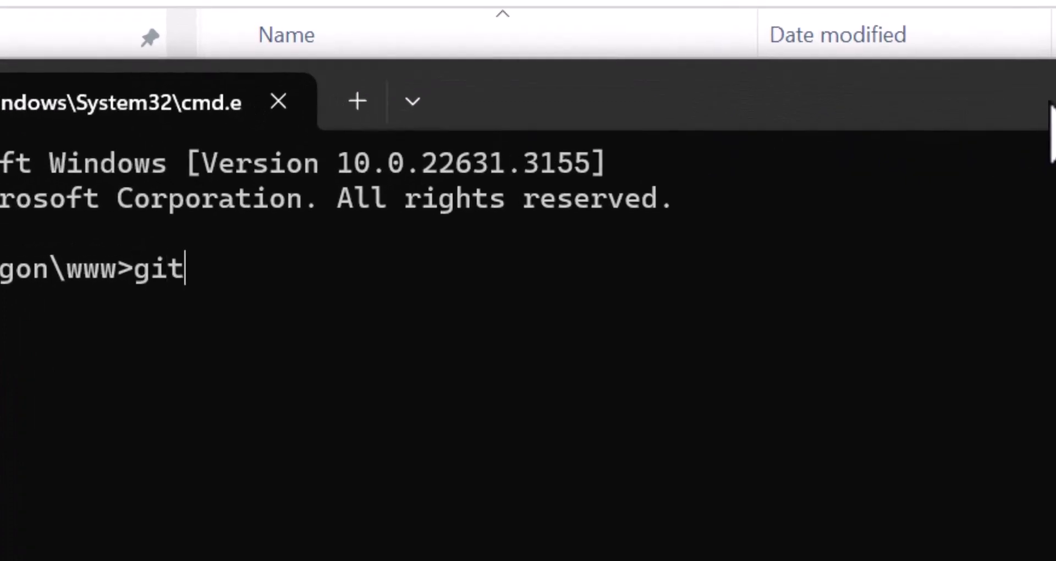
key(ctrl+v)
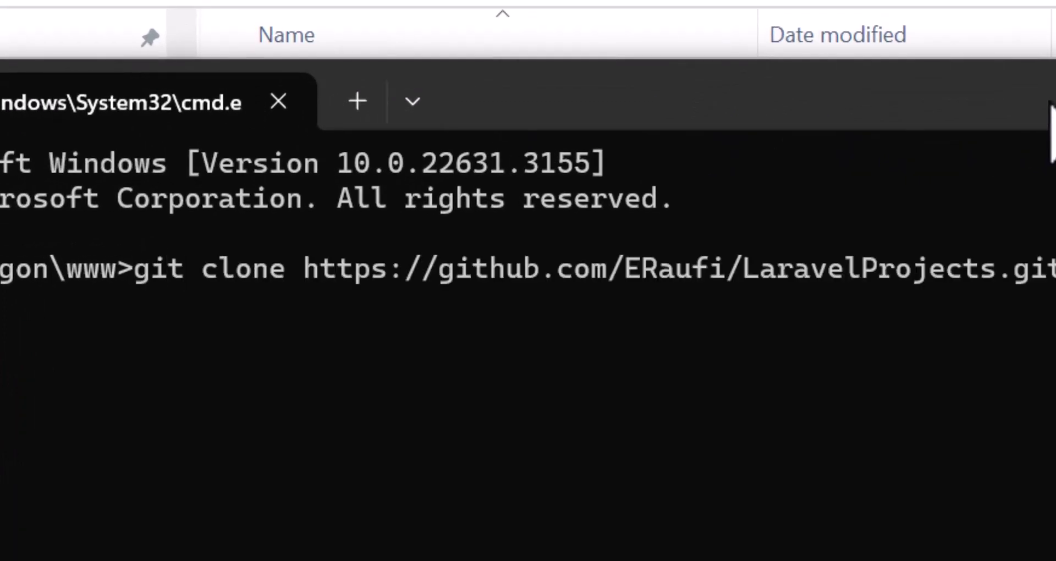
key(Return)
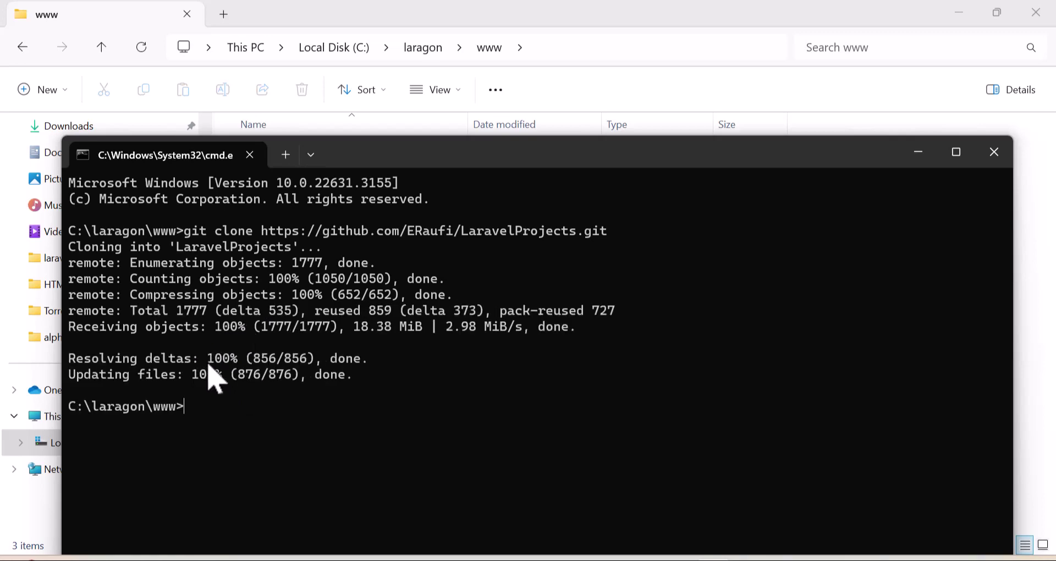
- Minimize the Command Prompt and open the cloned LaravelProjects folder in Visual Studio Code
click(917, 152)
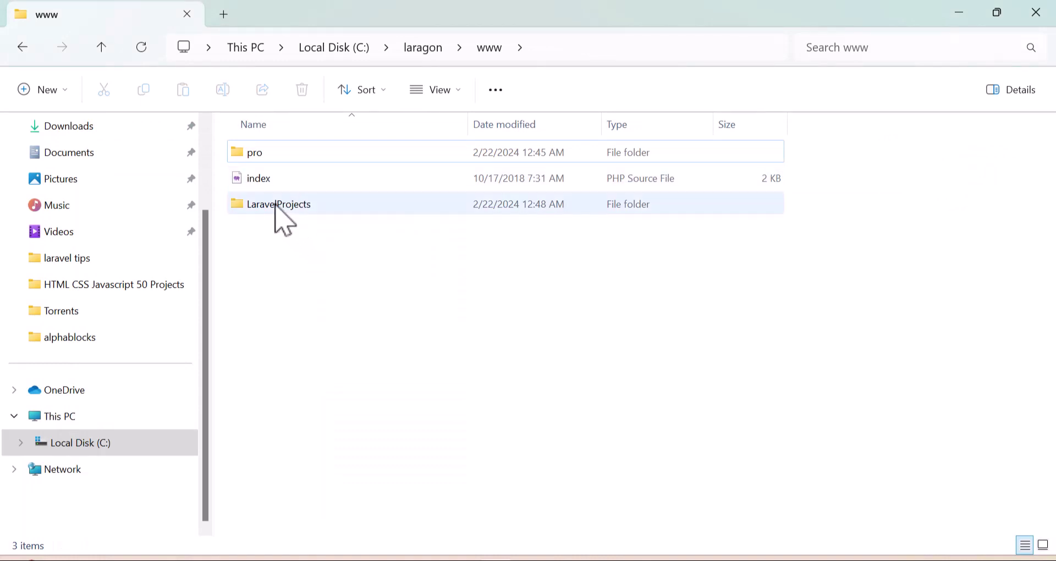
click(276, 204)
right_click(276, 204)
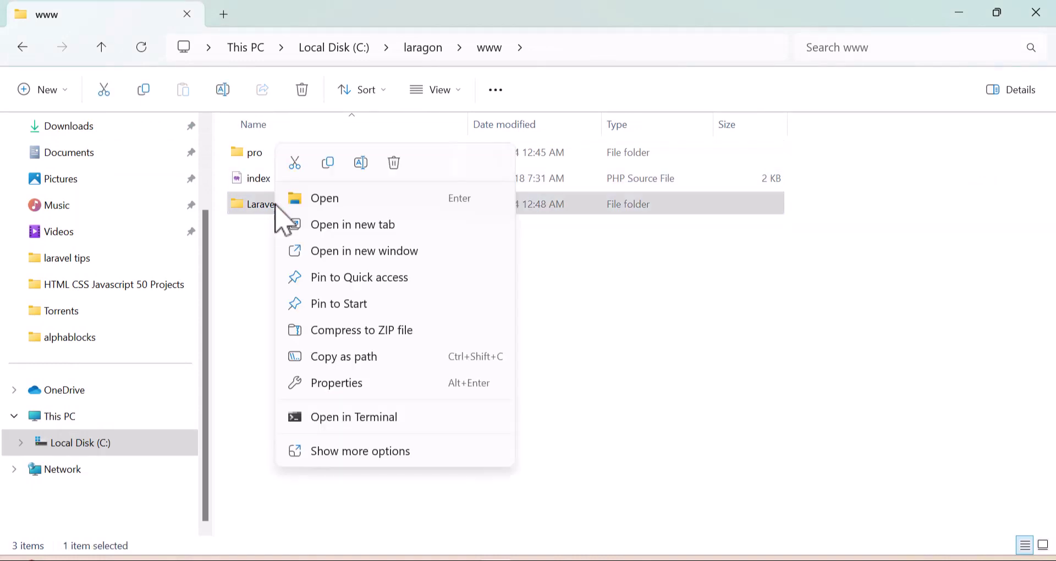
click(379, 452)
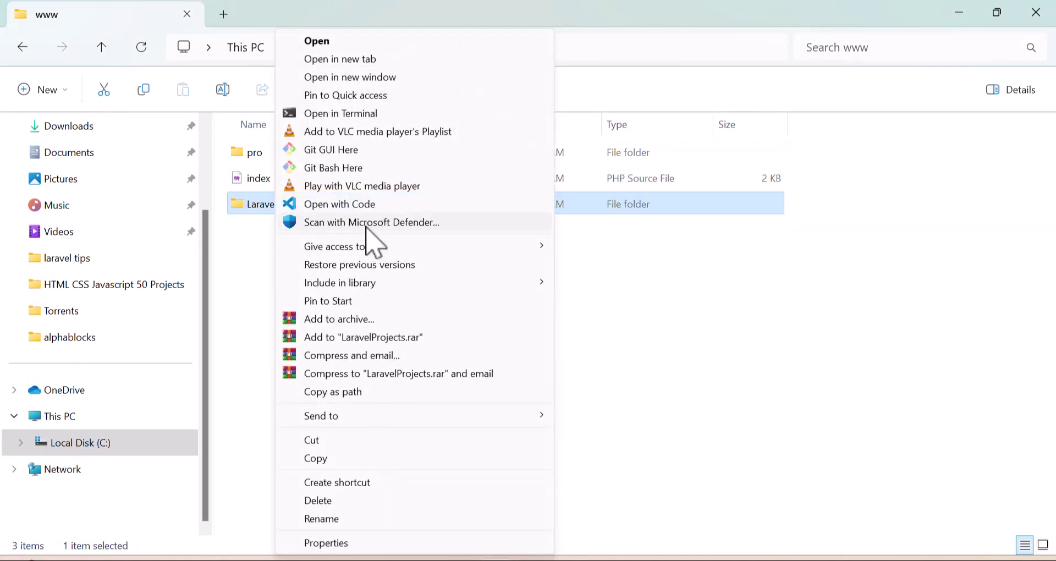
click(357, 204)
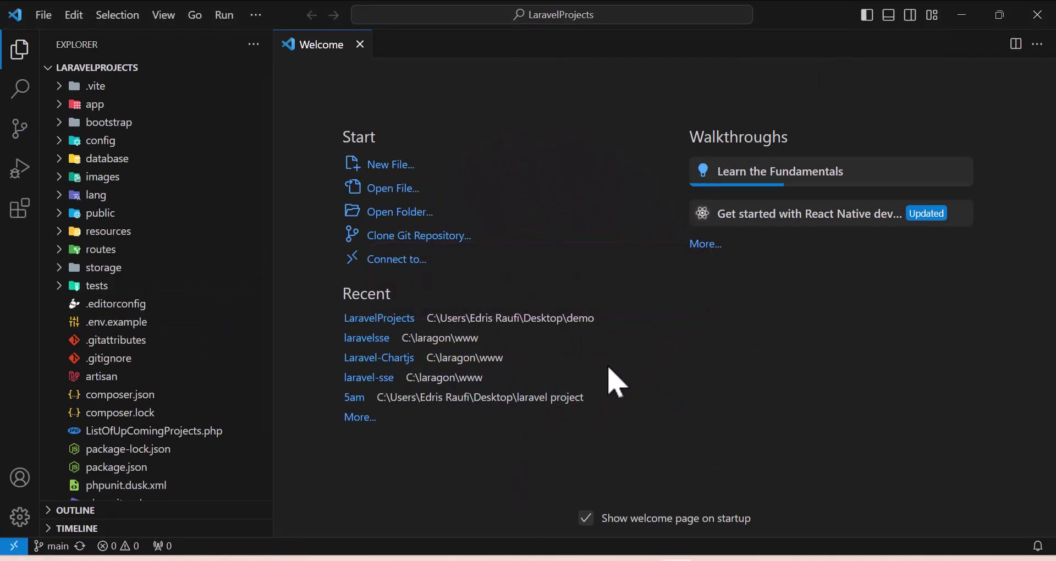
- Run composer install --optimize-autoloader --no-dev in the project's integrated terminal
key(ctrl+grave)
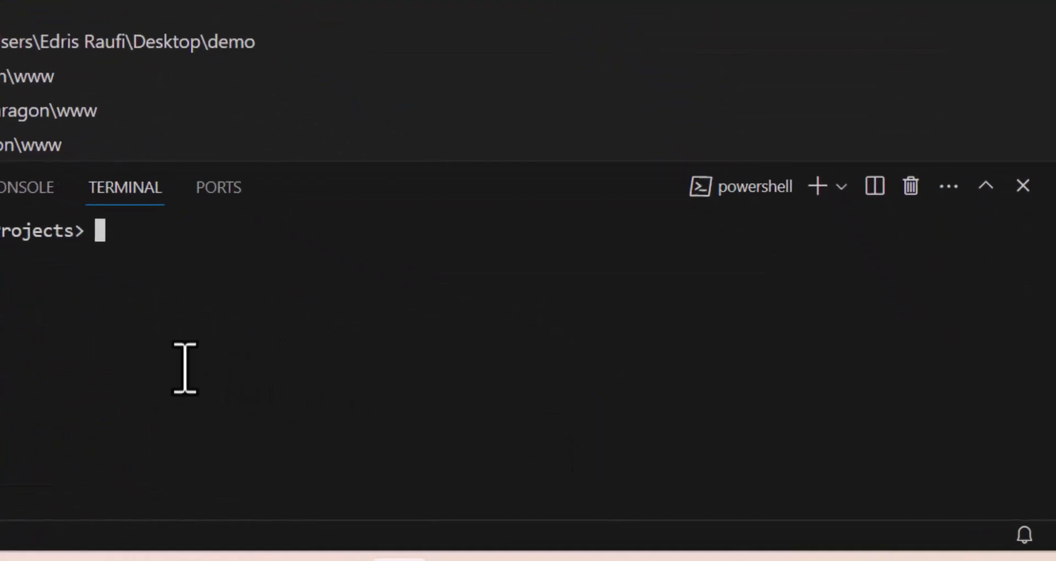
text(composer)
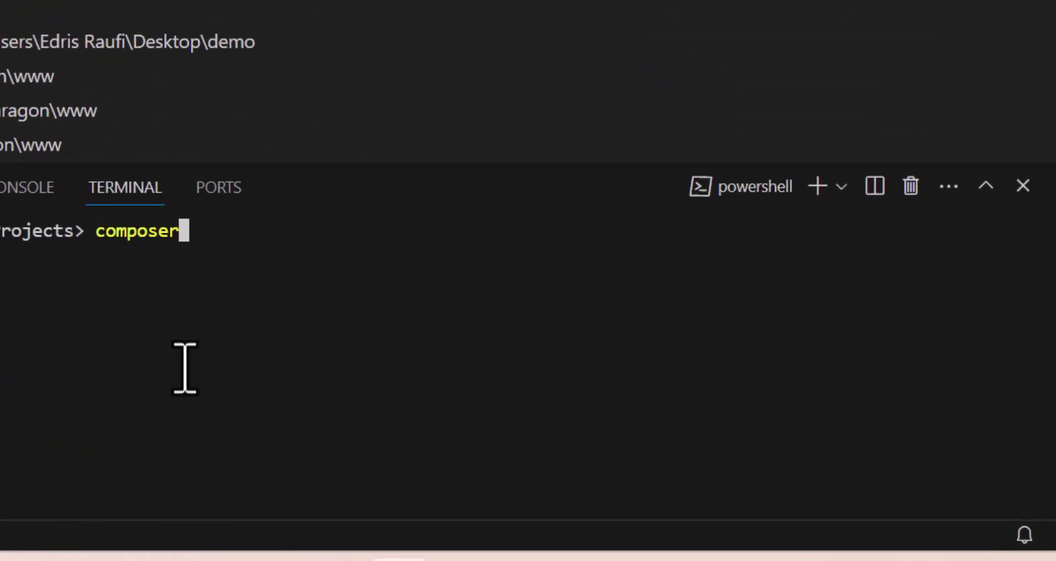
text( install --)
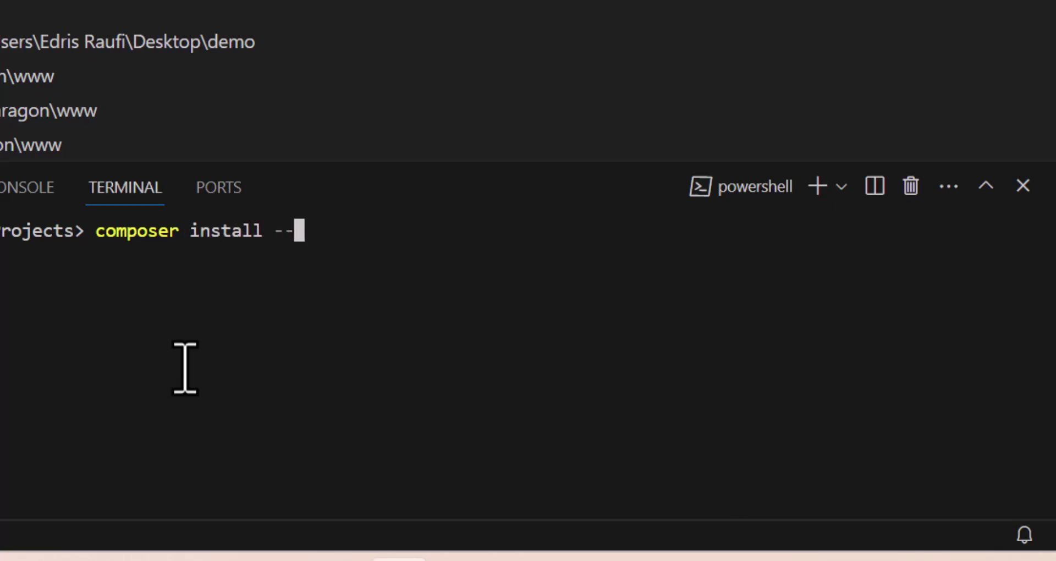
text(optimize)
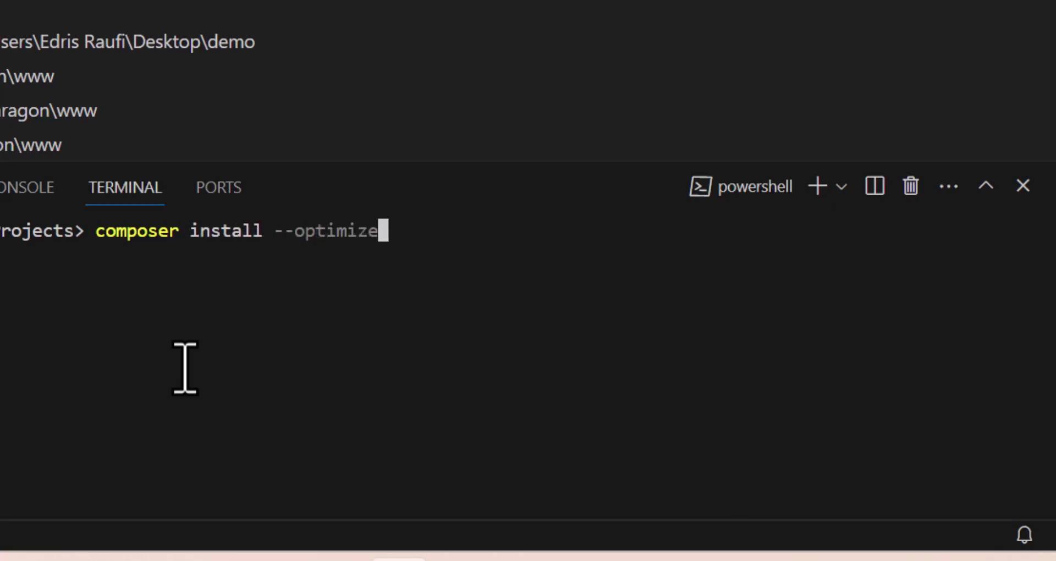
text(-autoloader --no-dev)
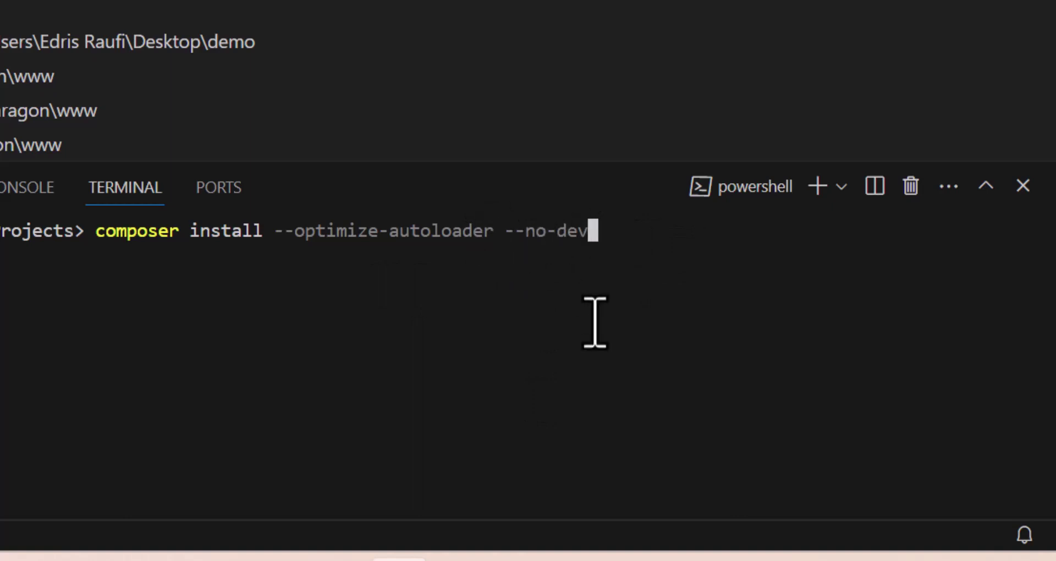
key(Return)
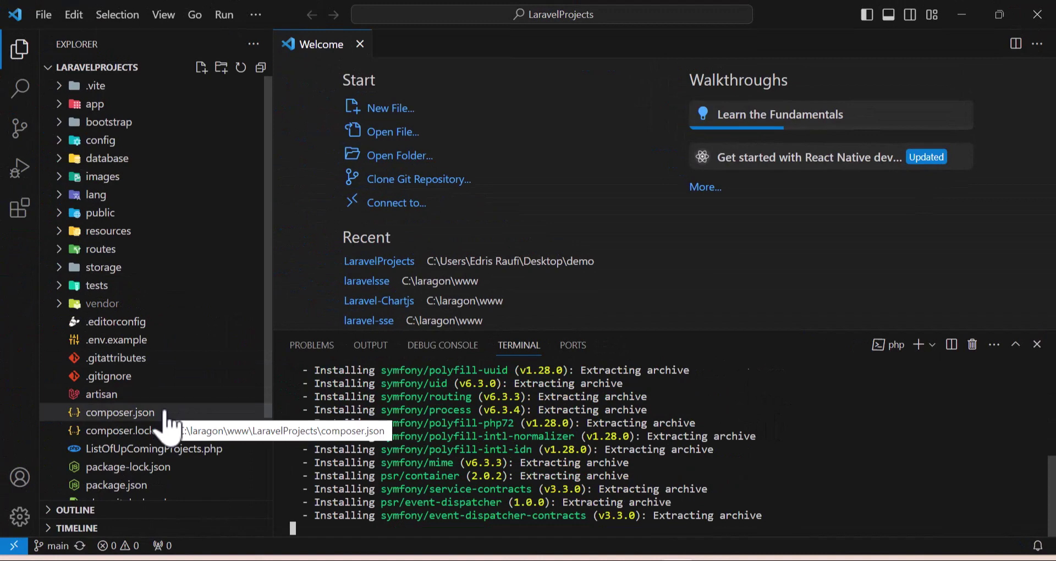
- Open composer.json in the editor and clear the terminal output
click(165, 413)
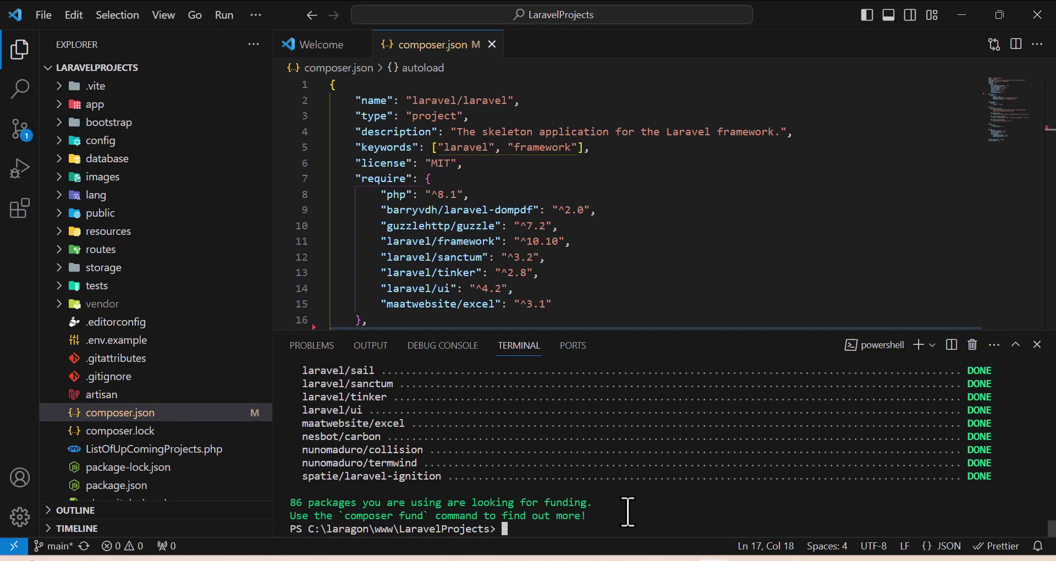
key(Return)
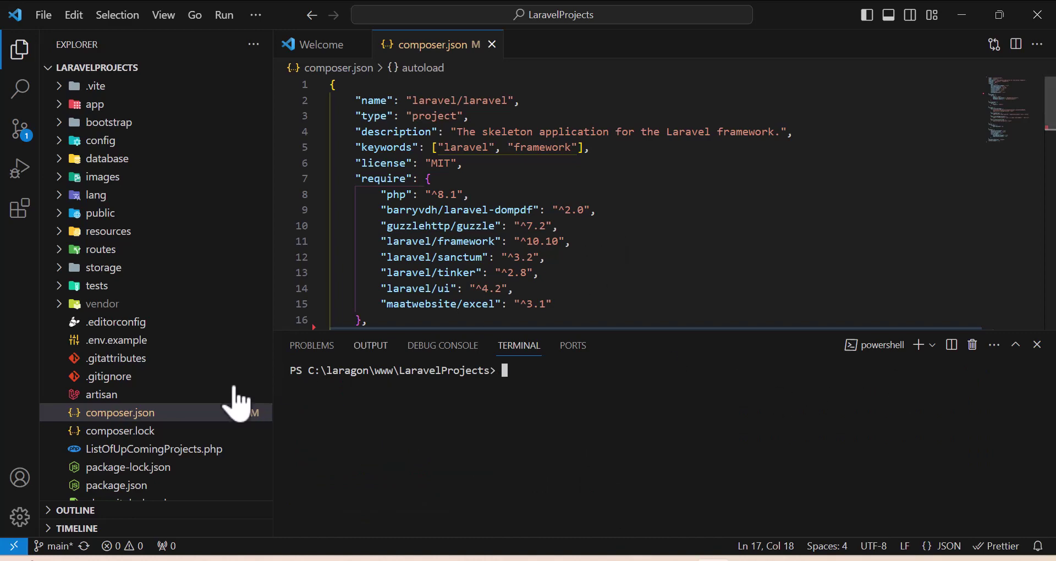
- Duplicate the .env.example file in the project root
click(117, 347)
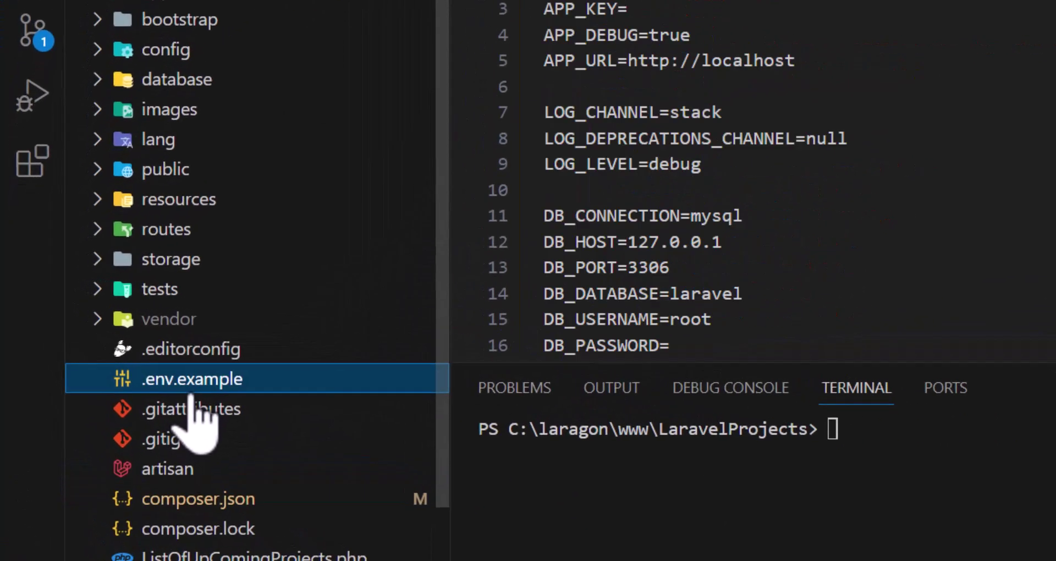
right_click(117, 346)
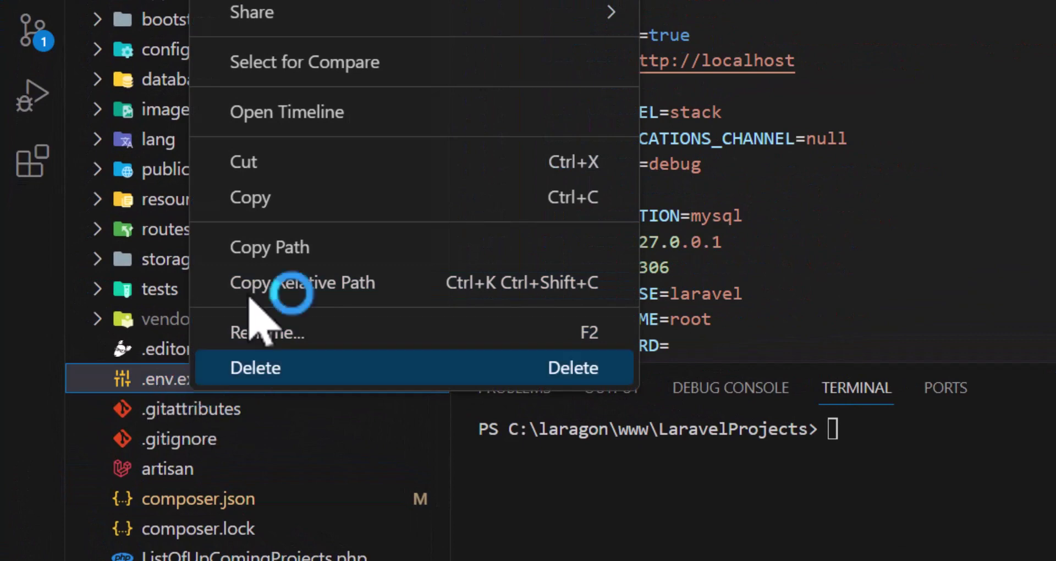
click(329, 197)
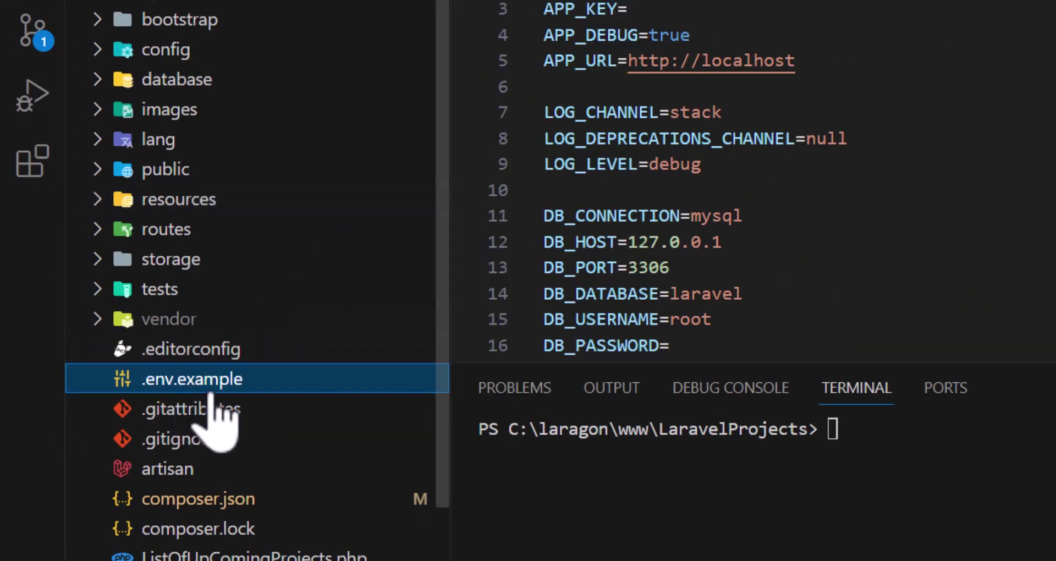
key(ctrl+v)
- Rename the copied environment file as .env
right_click(248, 384)
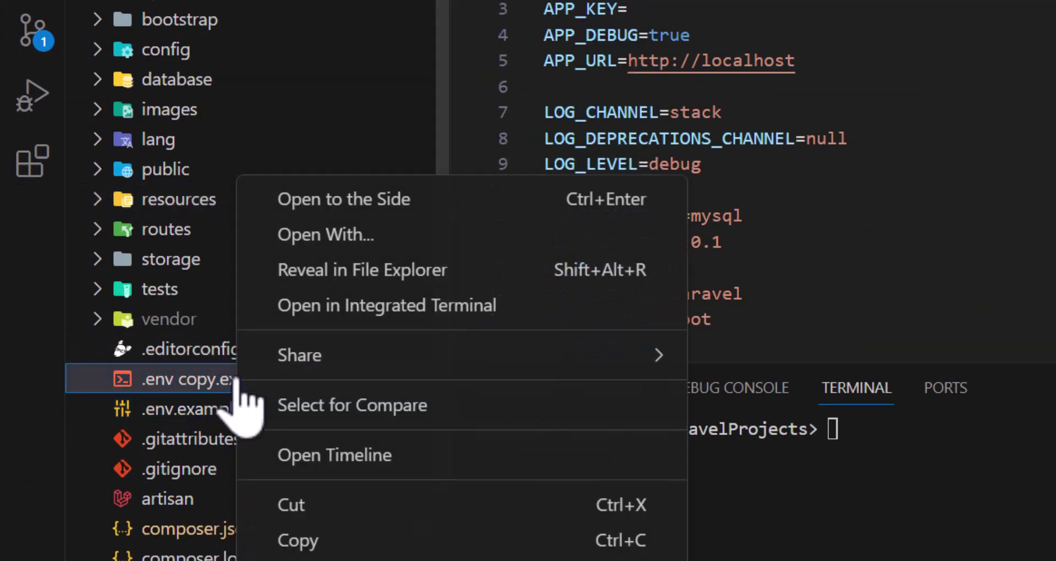
key(Escape)
key(F2)
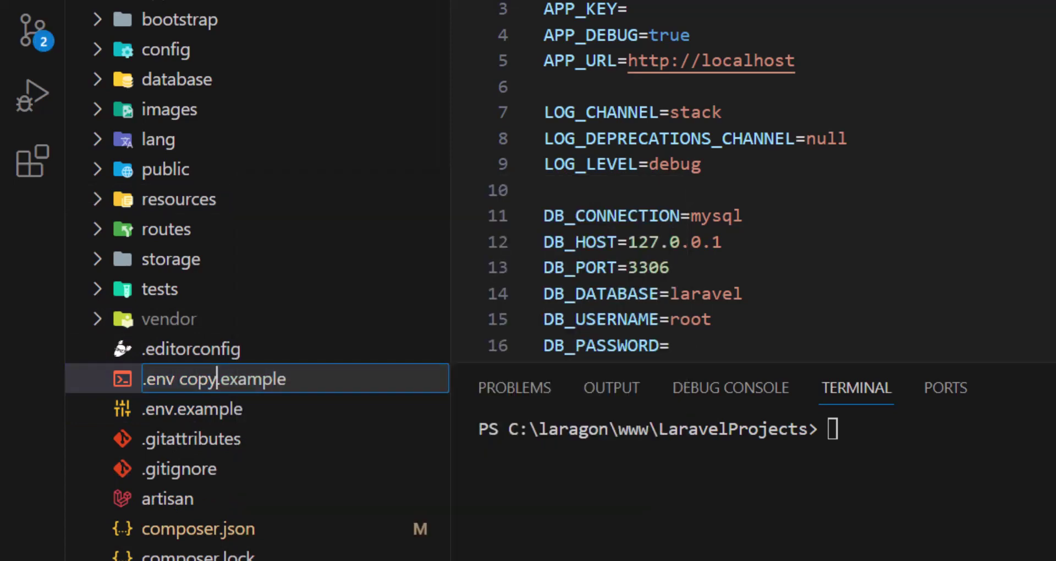
key(Delete)
key(Delete)
key(Delete)
key(Delete)
key(Delete)
key(Delete)
key(Delete)
key(Delete)
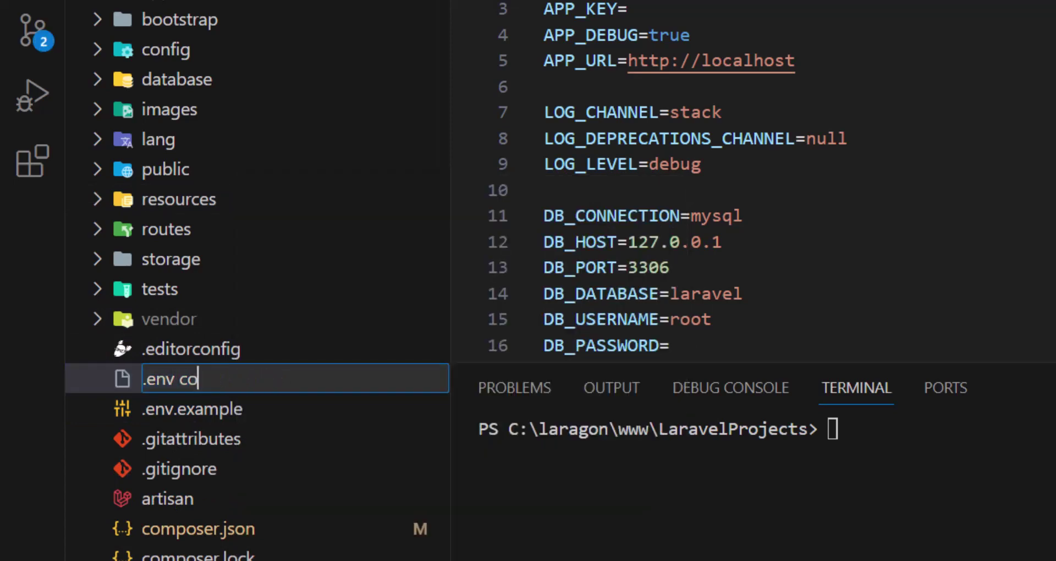
key(BackSpace)
key(BackSpace)
key(BackSpace)
key(Return)
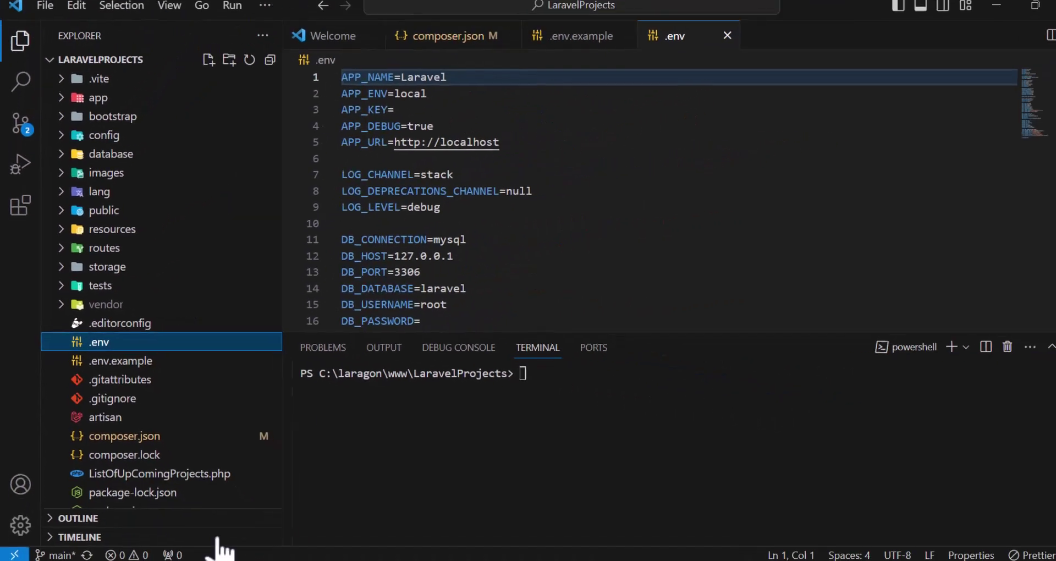
- Set DB_DATABASE to laraveltesting in the .env file
click(765, 215)
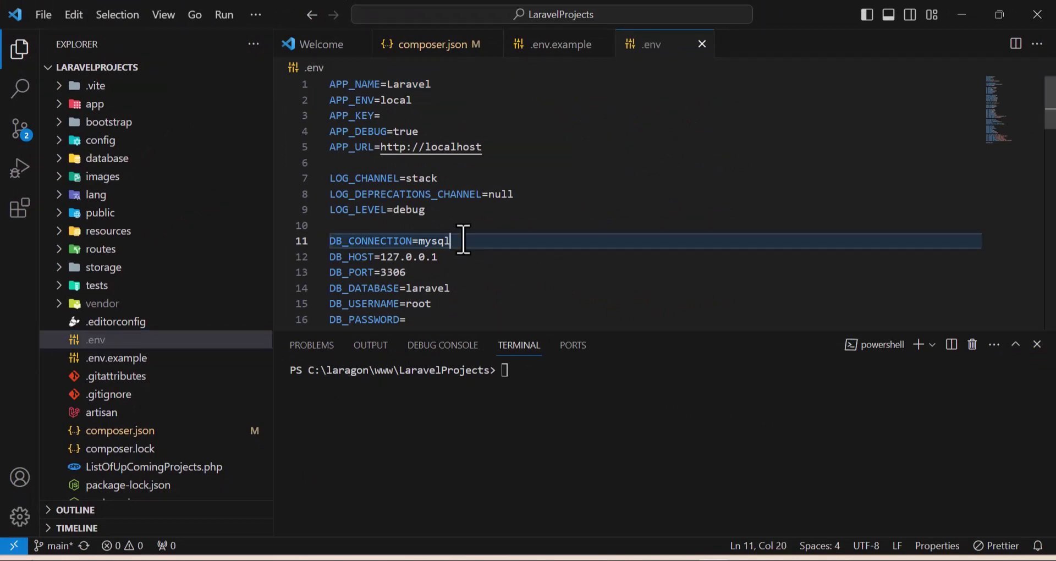
scroll(463, 240, down, 1)
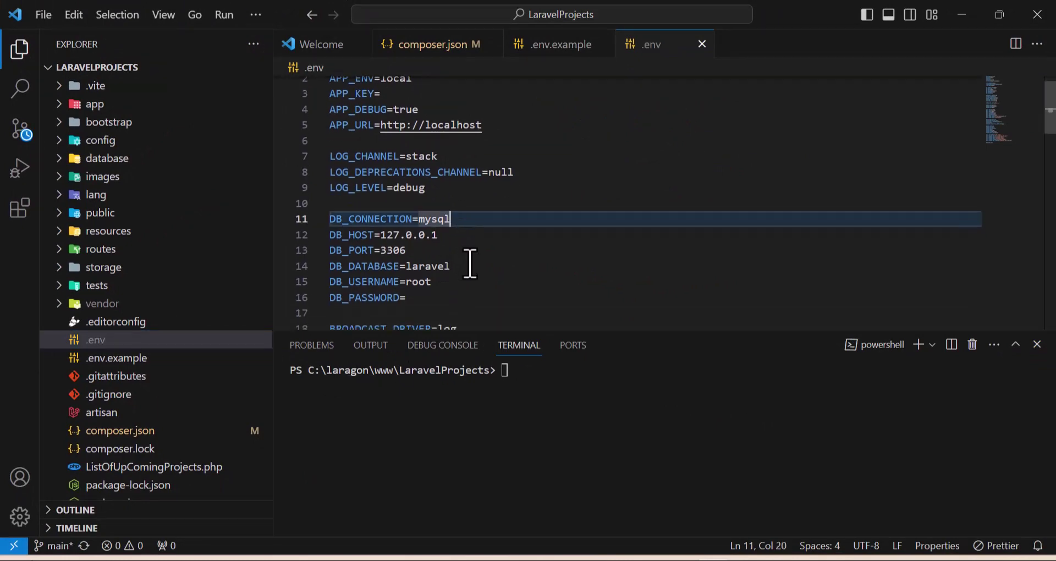
click(470, 265)
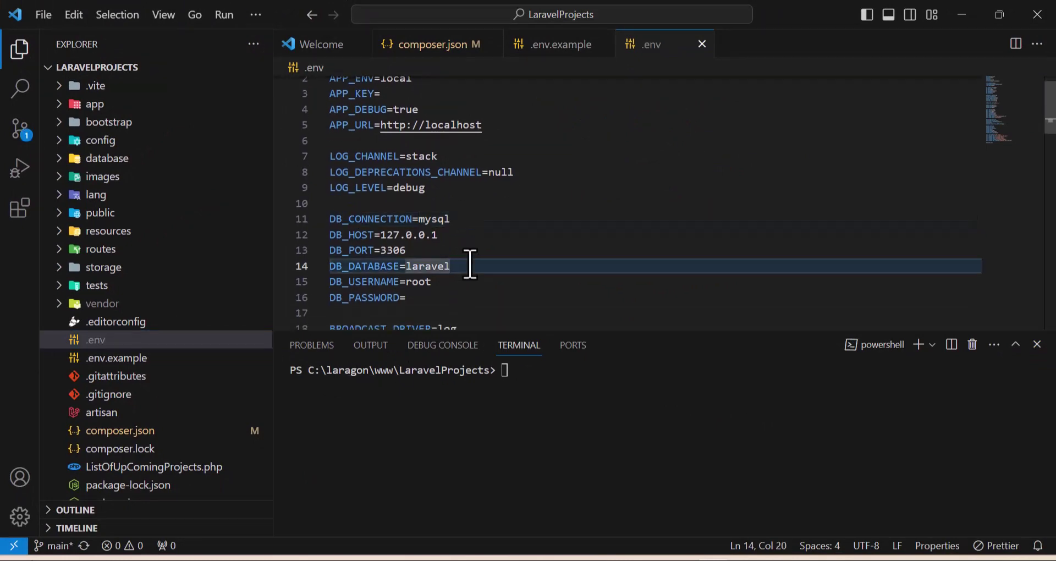
text(testing)
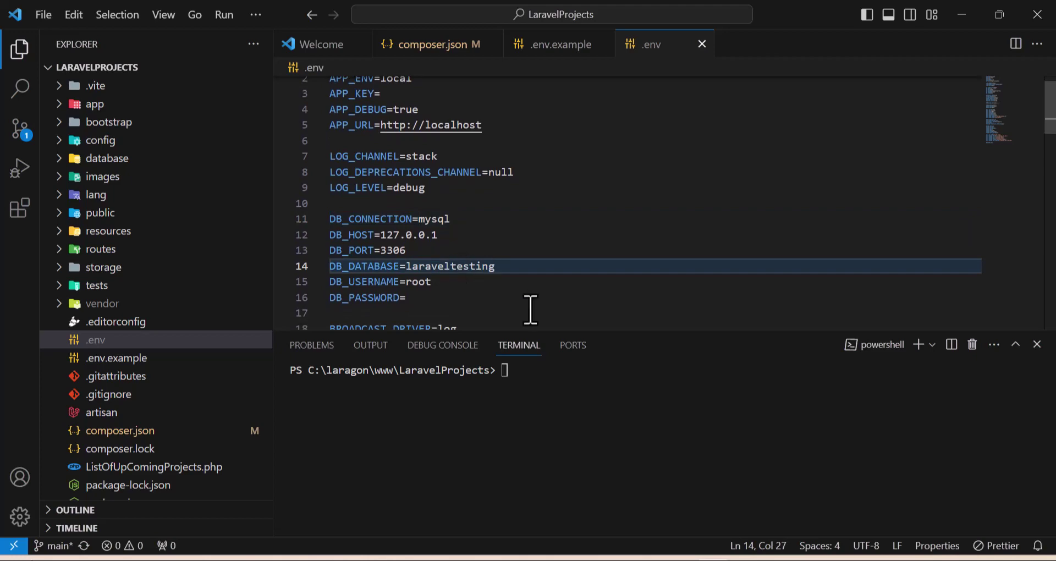
- Generate the application key with php artisan key:generate, check APP_KEY in .env and clear the terminal
click(565, 412)
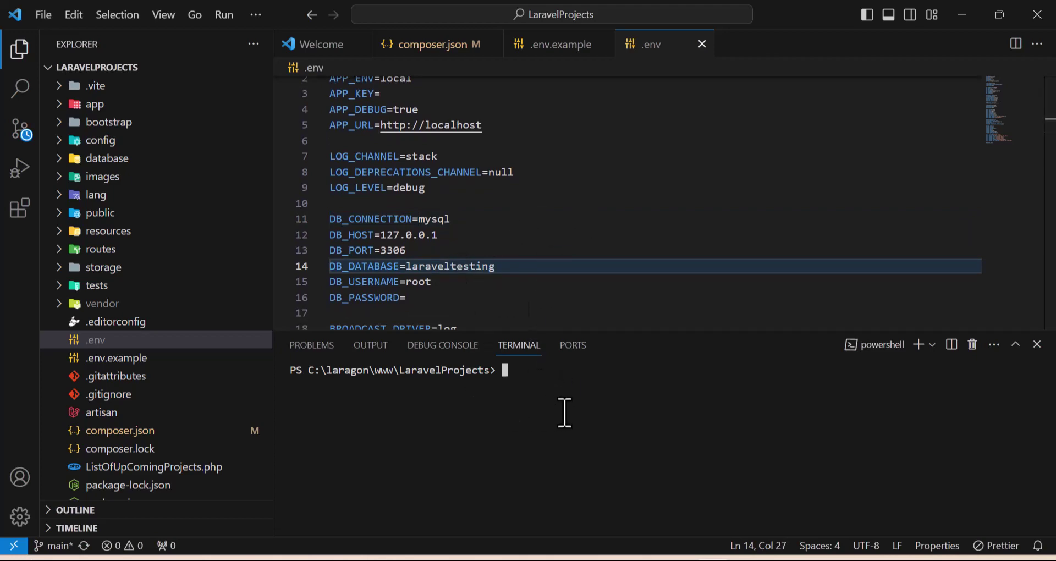
text(php ar)
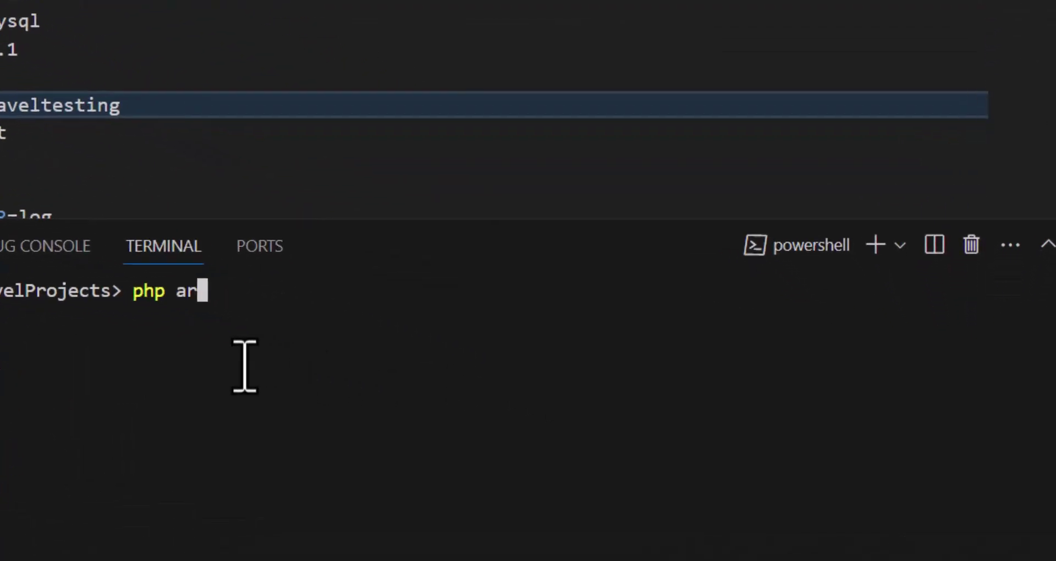
text(tisan key:generate)
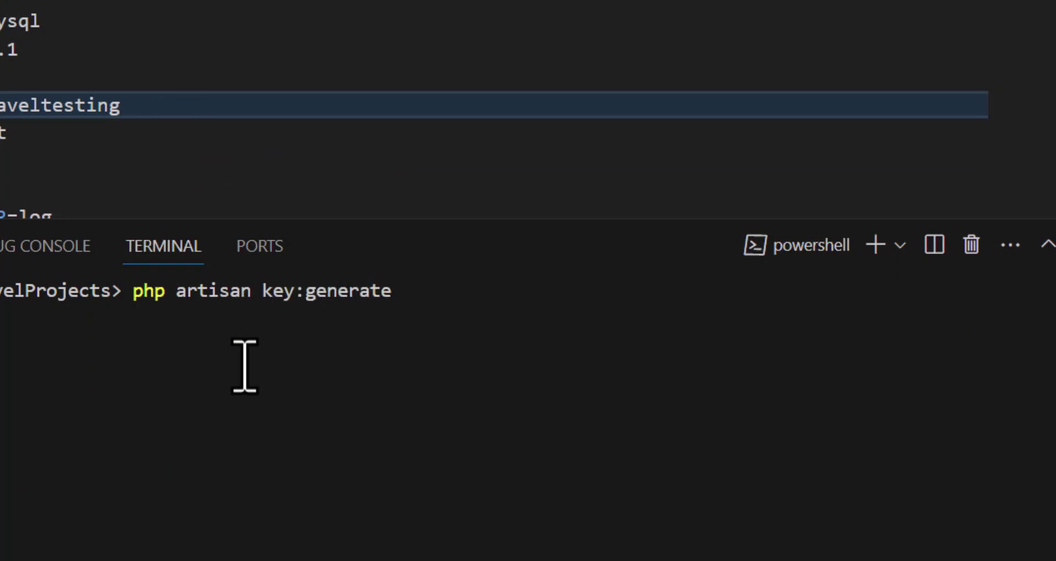
key(Return)
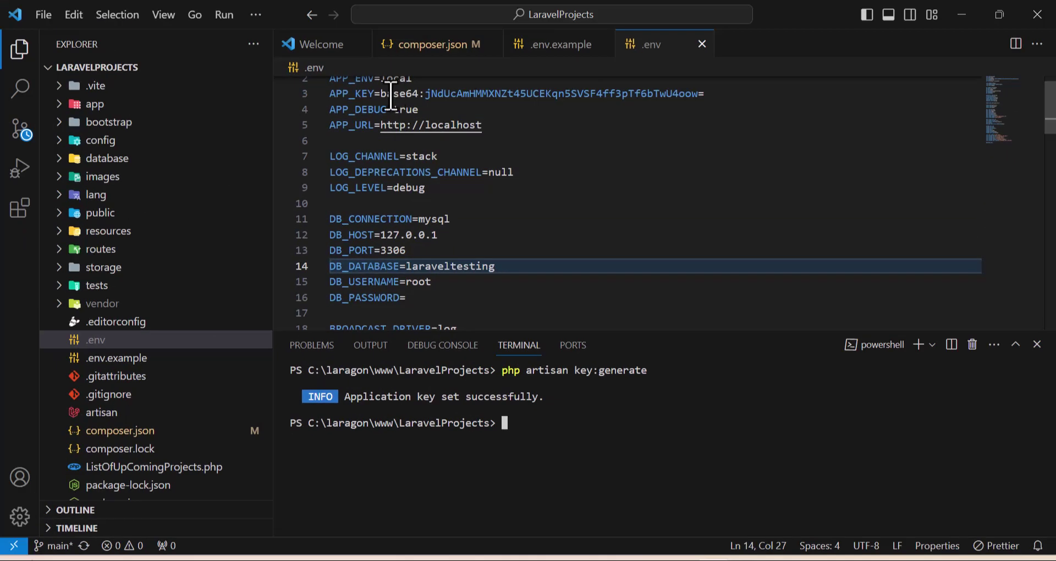
drag(386, 94, 476, 96)
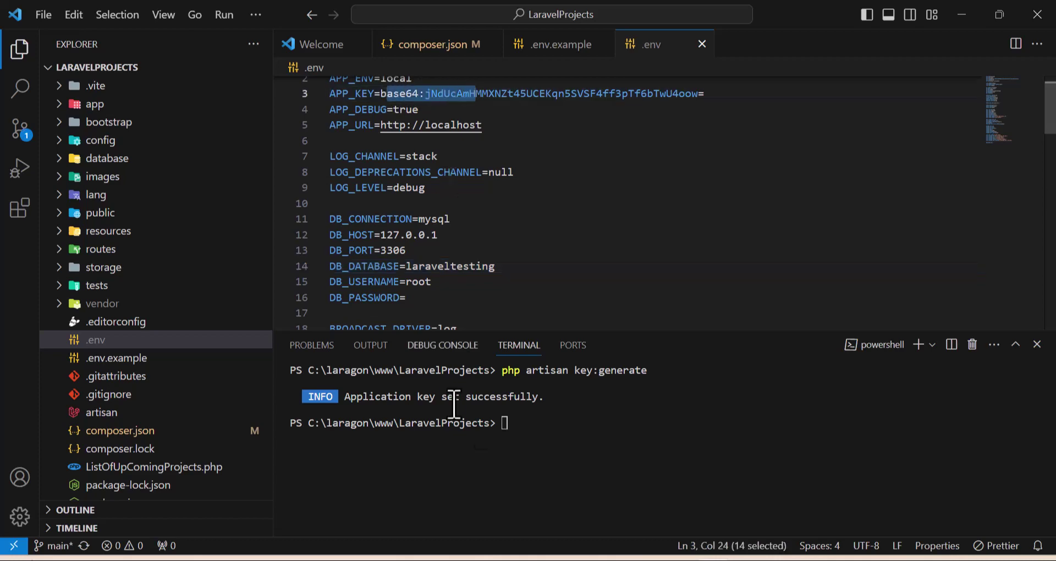
click(532, 435)
key(Return)
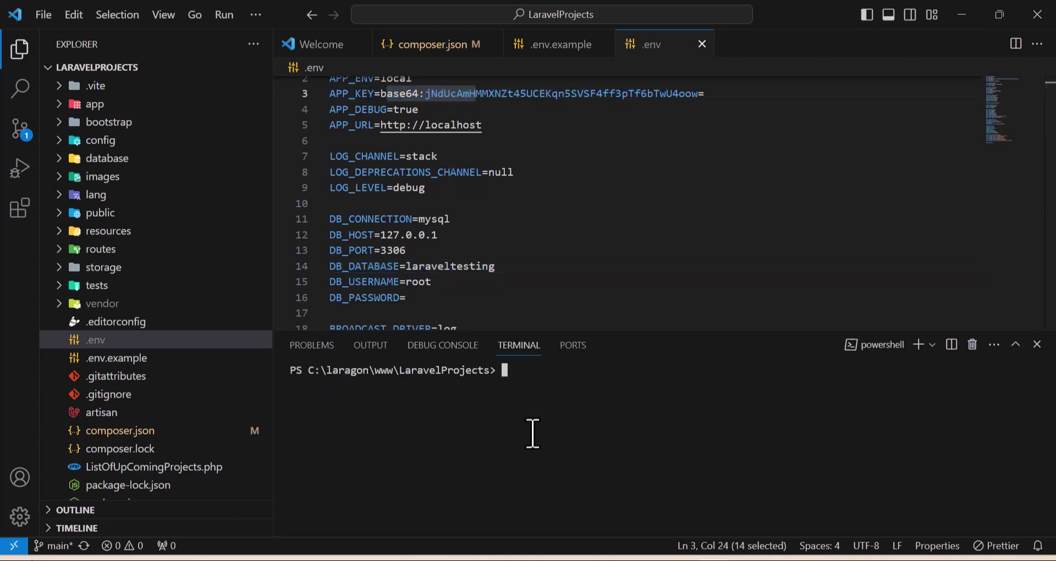
- Run php artisan migrate, agreeing to create the laraveltesting database, and clear the terminal
text(php artisa)
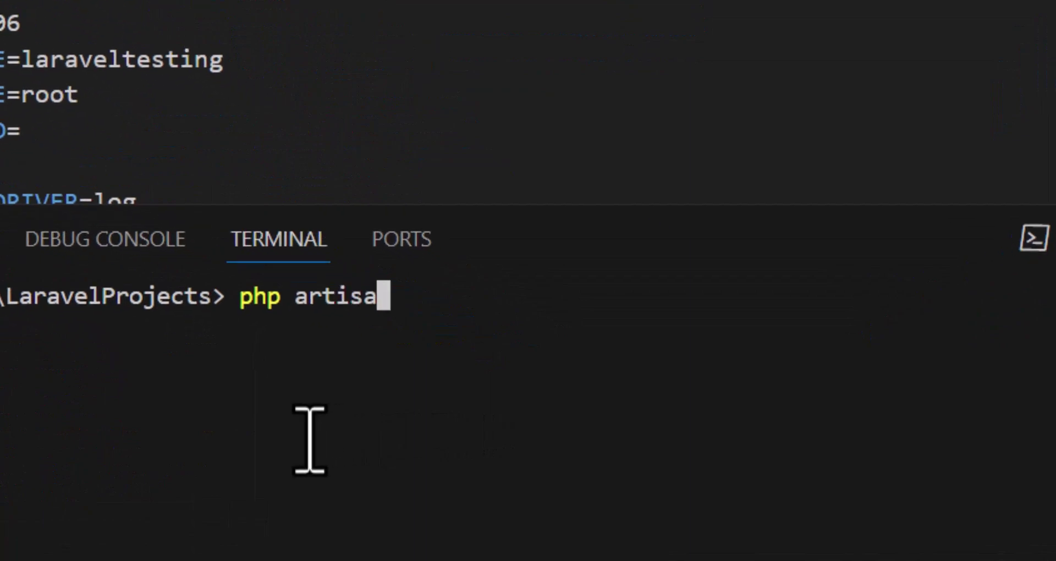
text(n migrate)
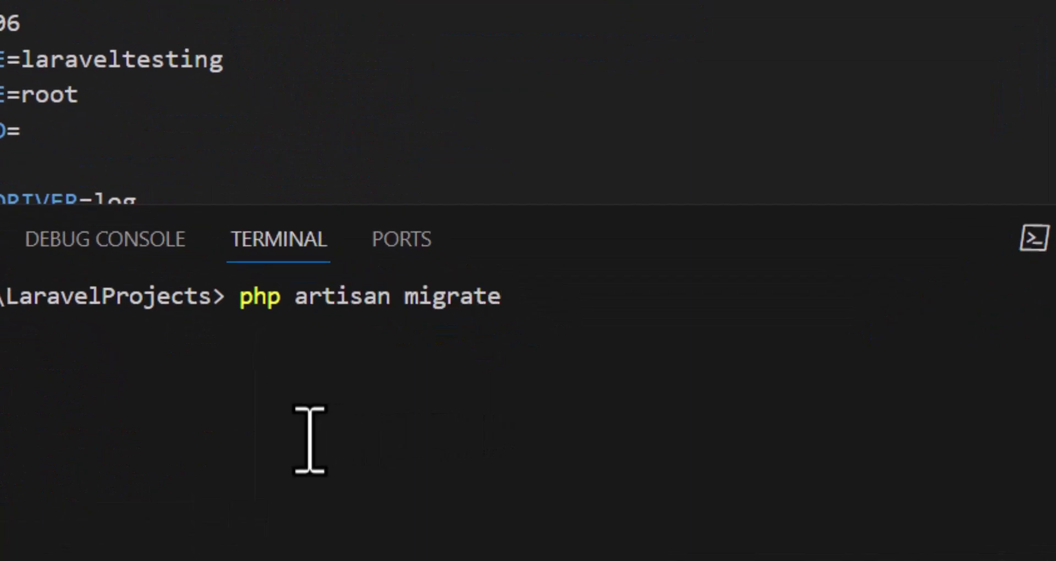
key(Return)
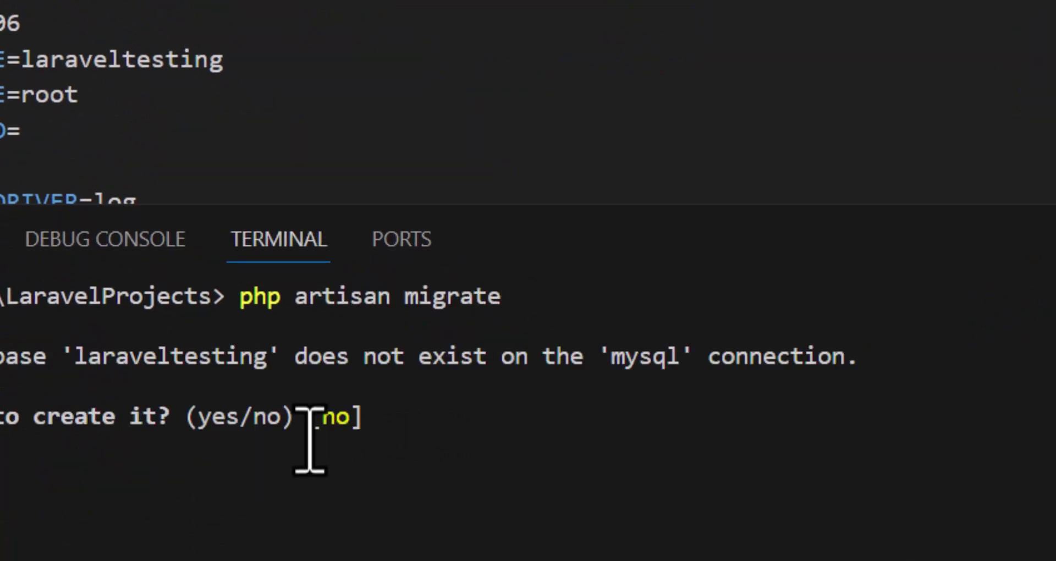
text(y)
key(Return)
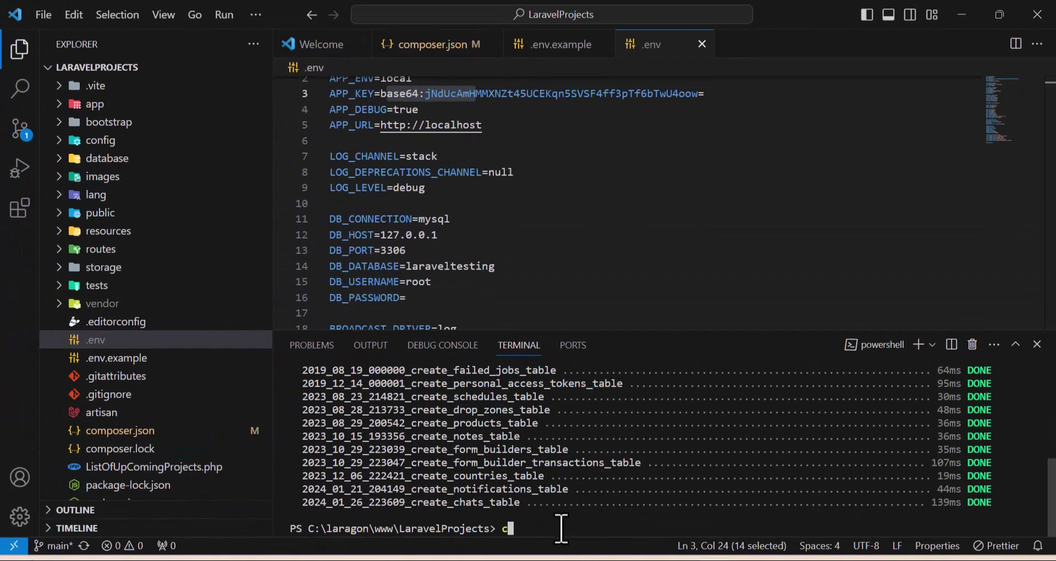
text(clear)
key(Return)
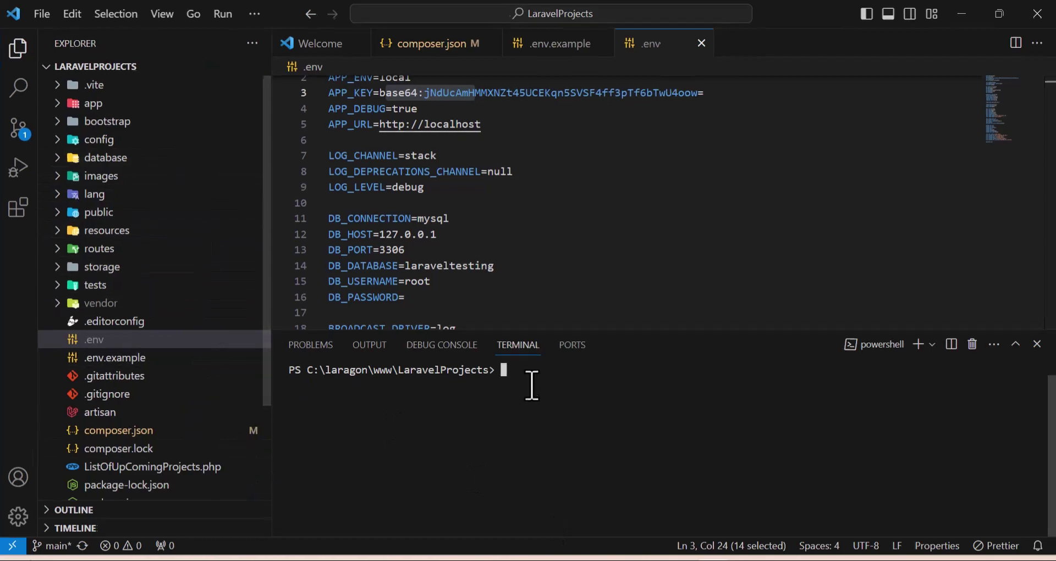
- Install the project's Node packages with npm install and clear the terminal output
text(npm )
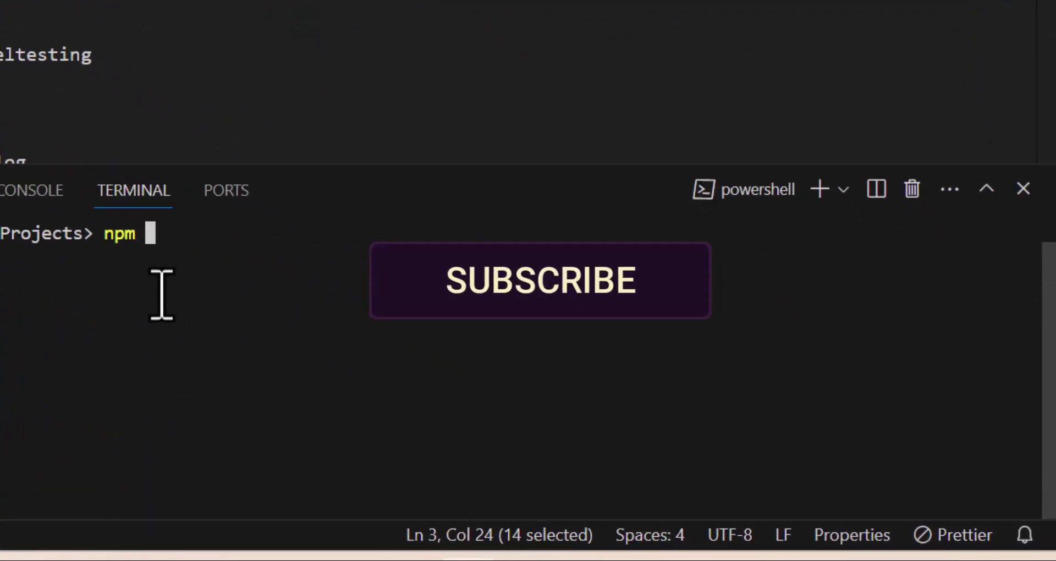
text(install)
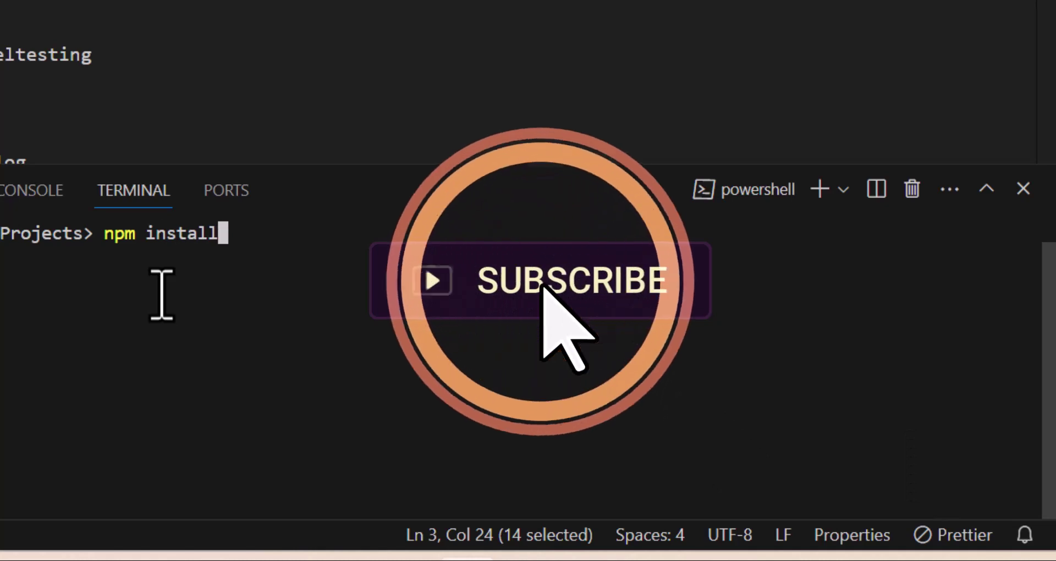
key(Return)
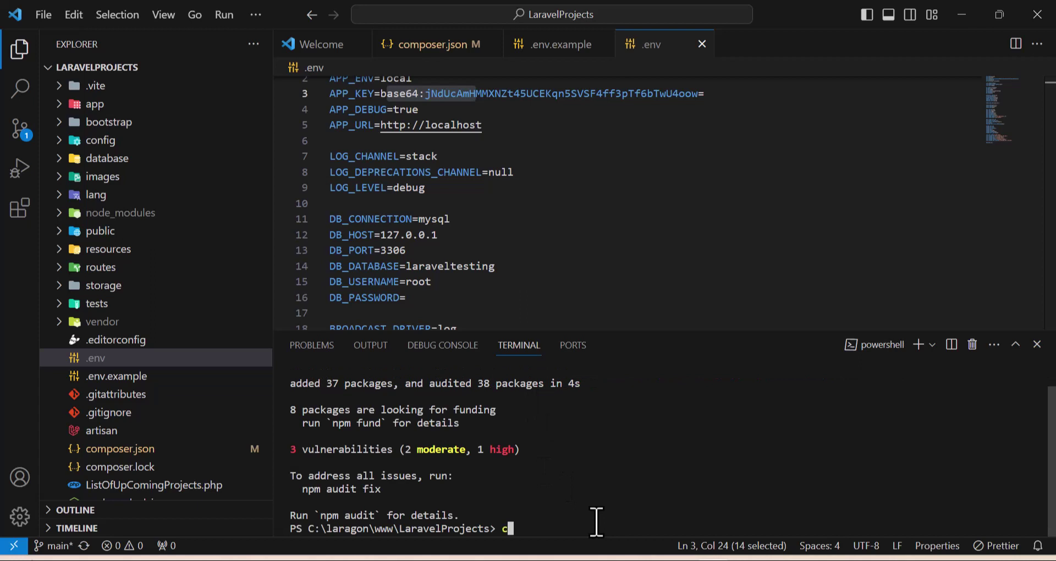
key(Return)
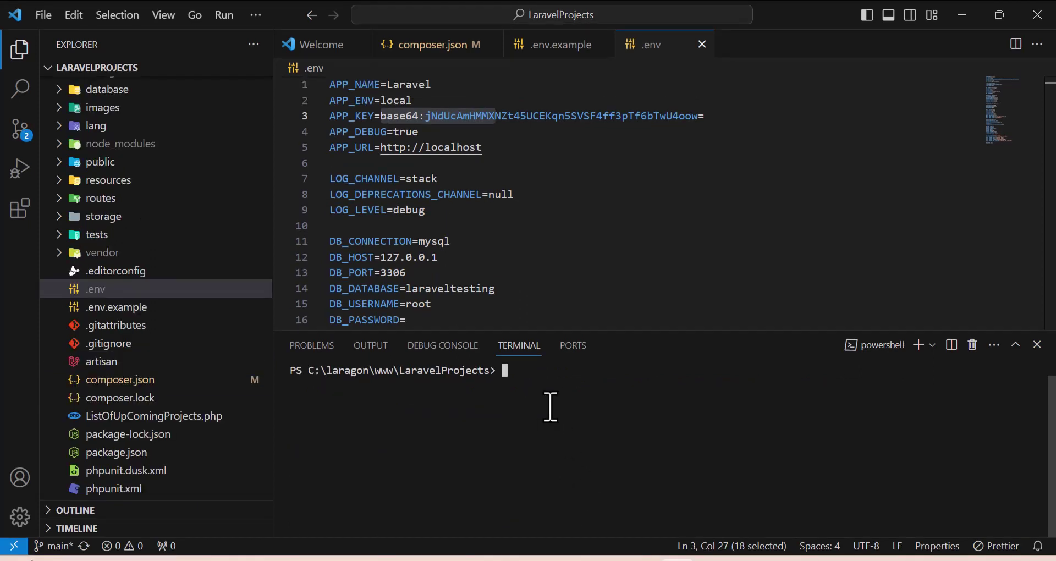
- Switch to the Edge browser and open laravelprojects.test in a new tab
click(424, 560)
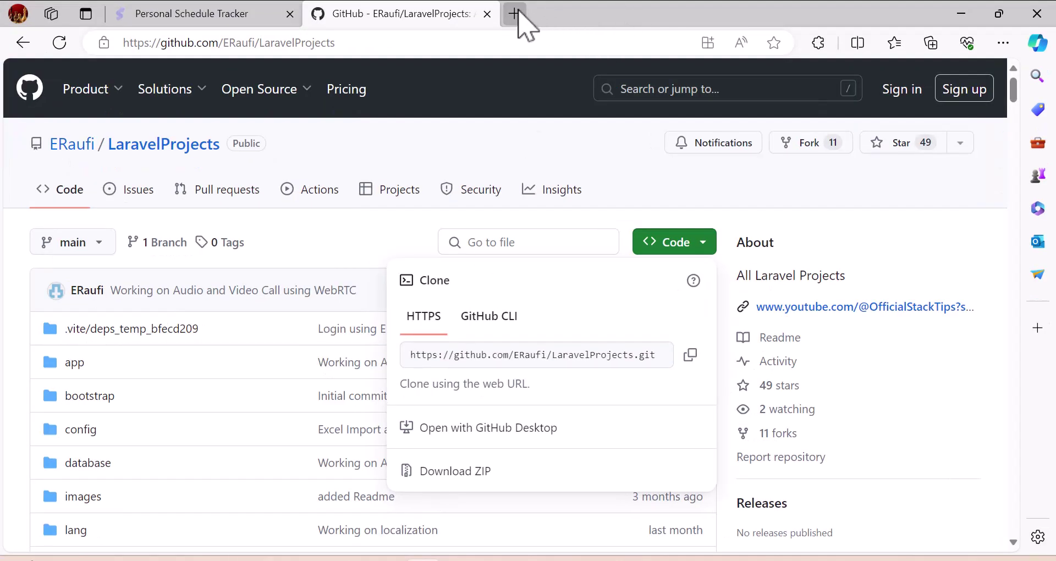
click(515, 15)
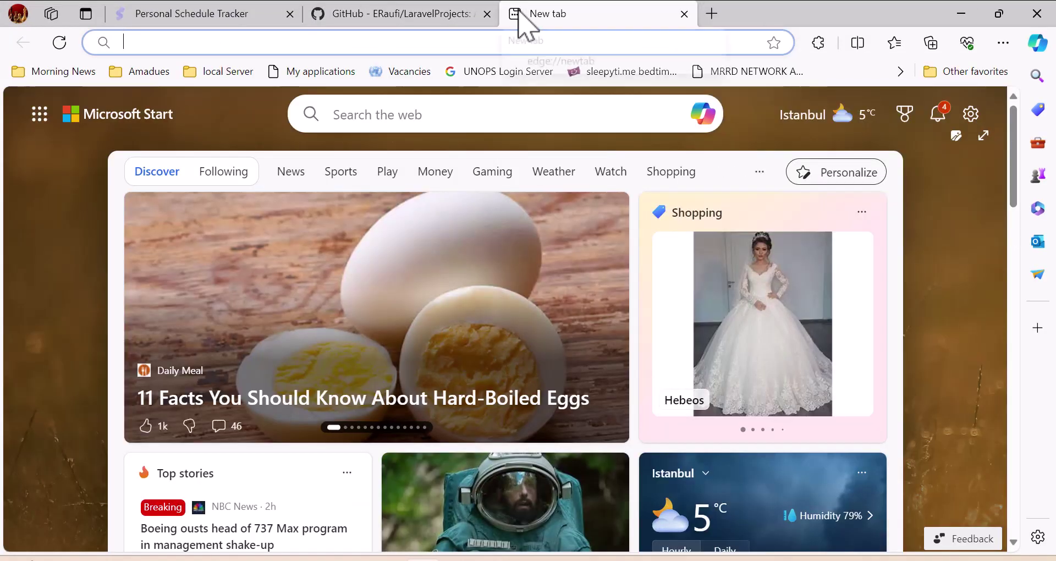
text(laravelprj)
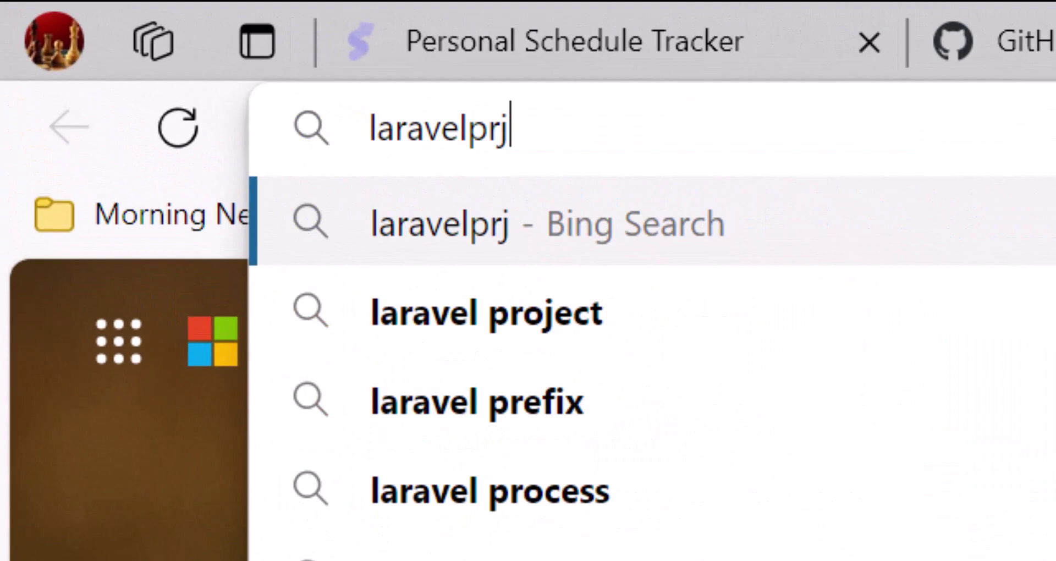
key(BackSpace)
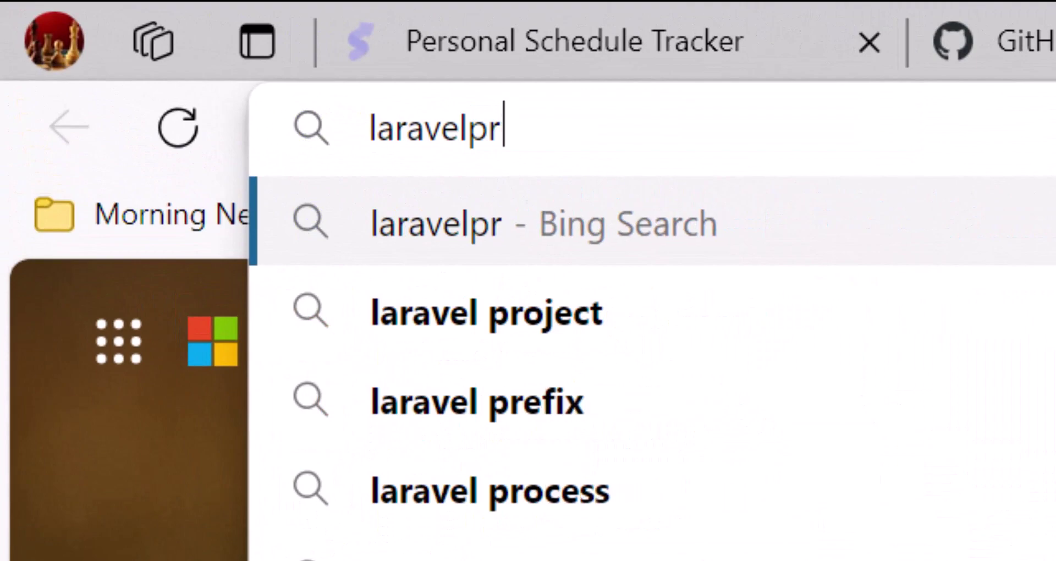
text(oje)
key(End)
key(BackSpace)
key(BackSpace)
key(BackSpace)
key(BackSpace)
key(BackSpace)
key(BackSpace)
key(BackSpace)
key(BackSpace)
key(BackSpace)
key(BackSpace)
key(BackSpace)
key(BackSpace)
key(BackSpace)
key(BackSpace)
key(BackSpace)
key(BackSpace)
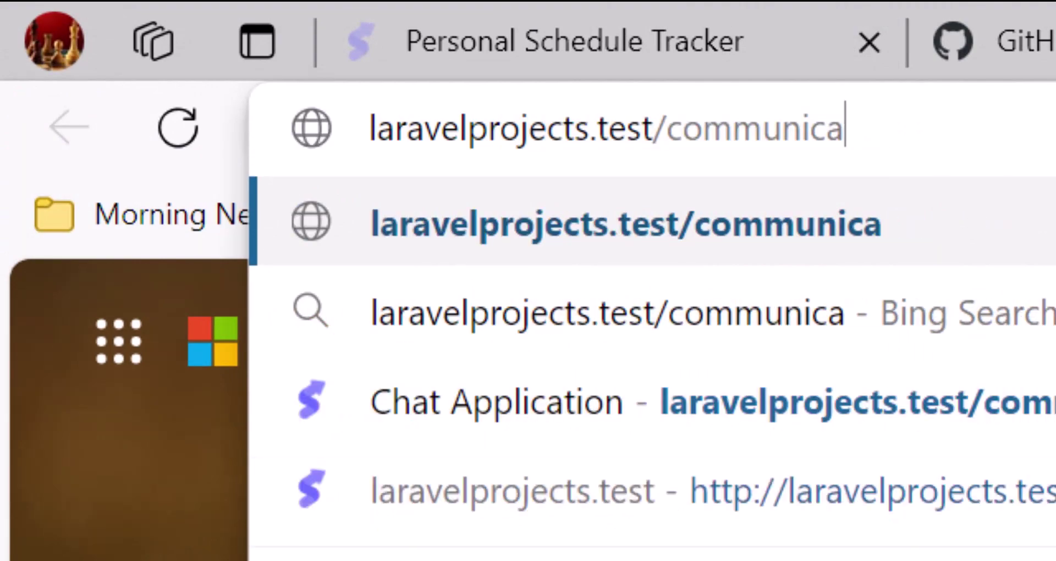
text(st)
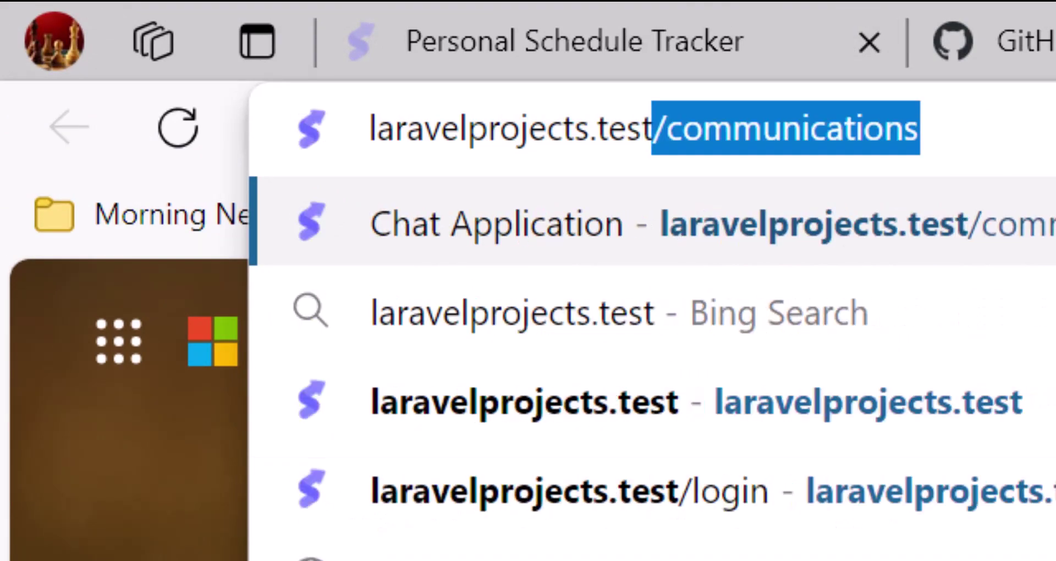
key(BackSpace)
key(shift+Left)
key(shift+Left)
key(shift+Left)
key(shift+Left)
key(shift+Left)
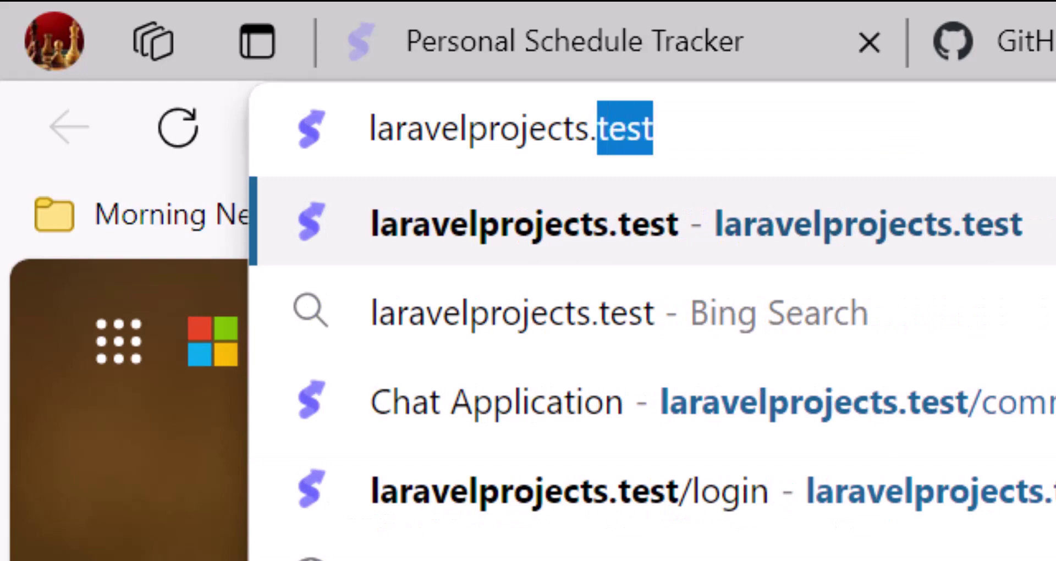
key(End)
key(Return)
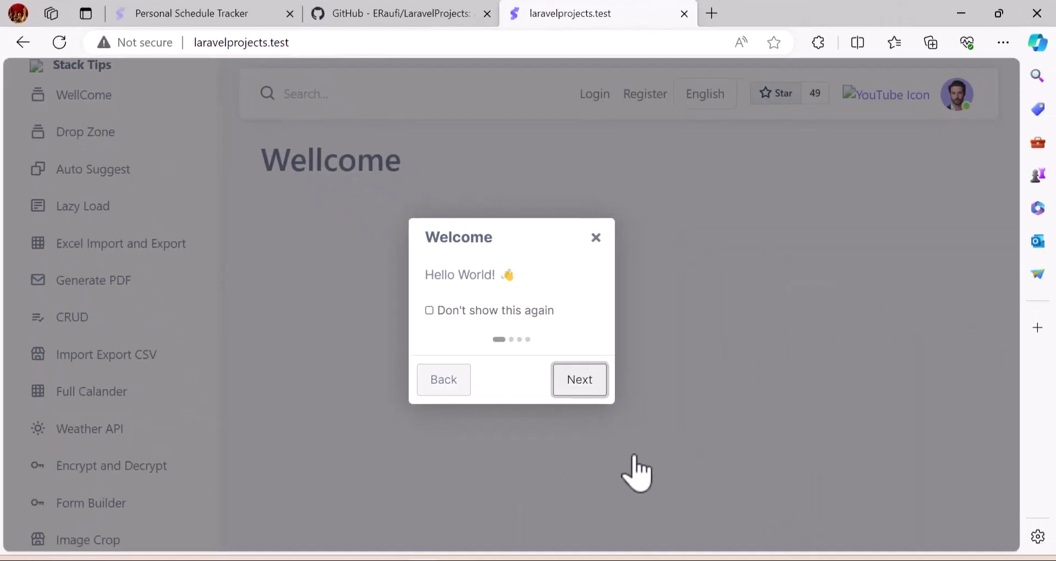
- Dismiss the welcome tour and check the site's navigation links, including the Auto Suggest and Full Calander pages
click(632, 471)
scroll(96, 351, down, 3)
scroll(97, 391, up, 3)
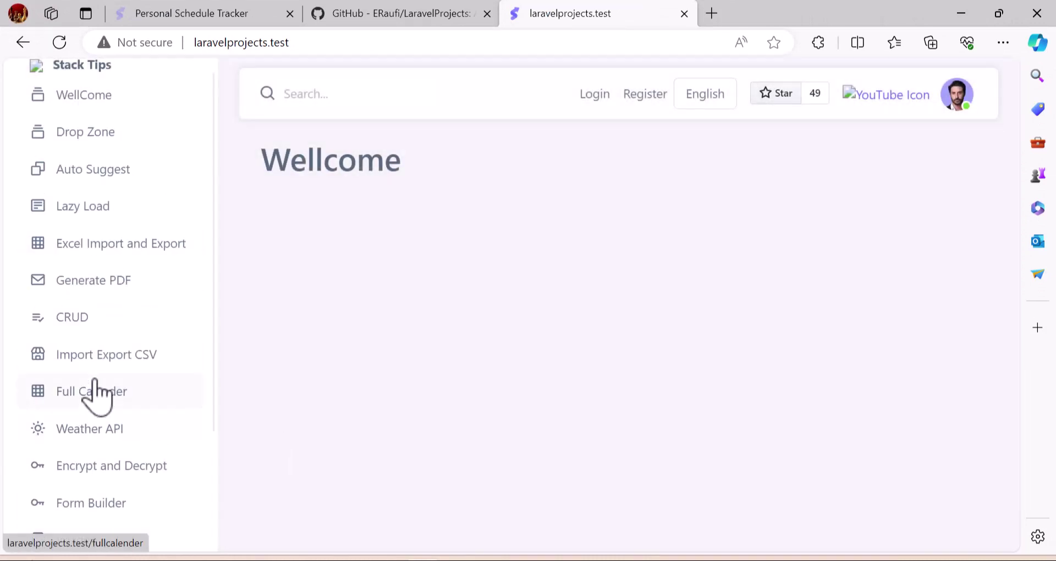
scroll(97, 391, down, 3)
scroll(97, 392, up, 3)
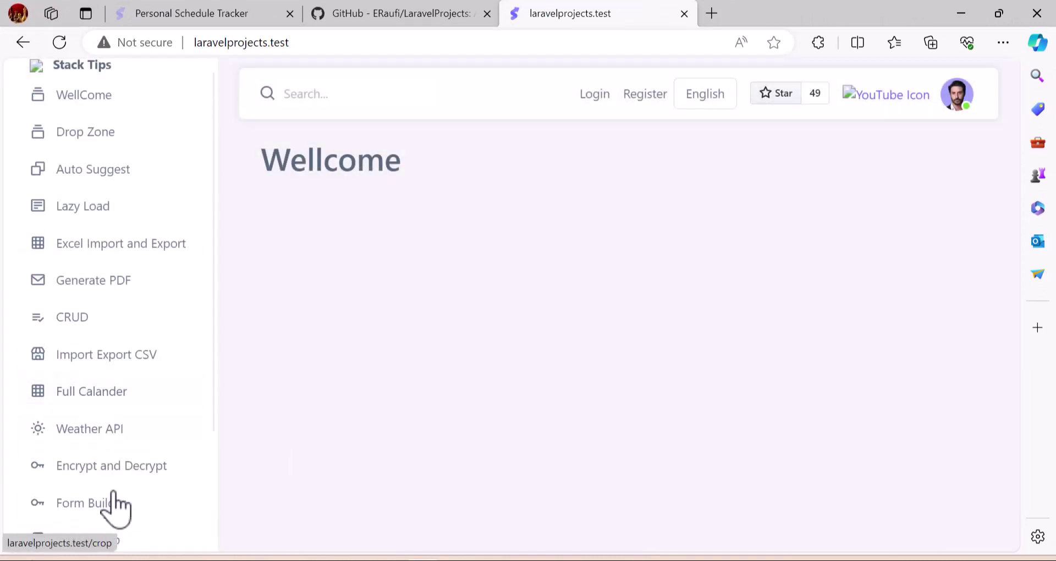
click(103, 391)
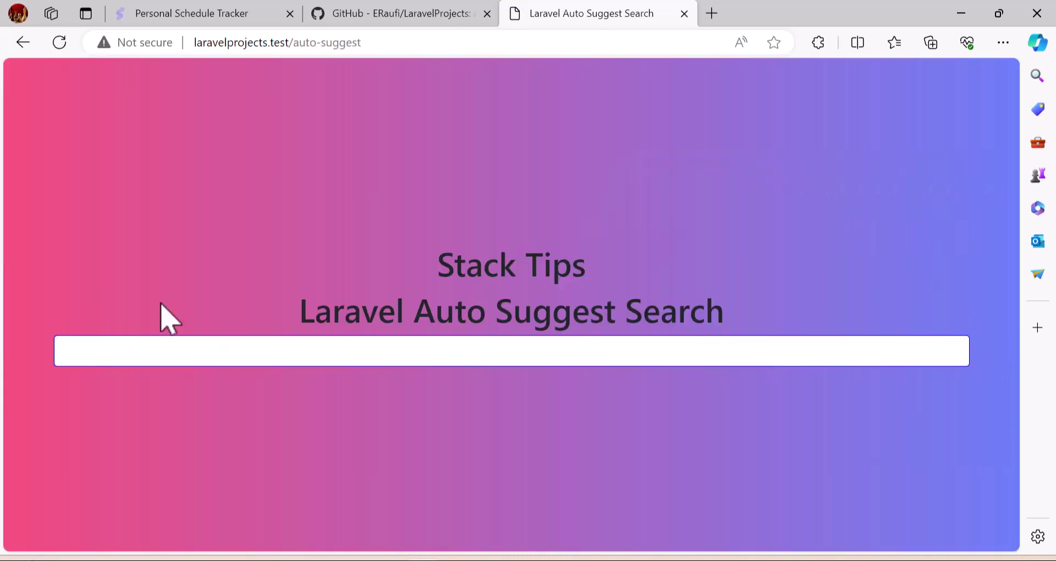
click(27, 47)
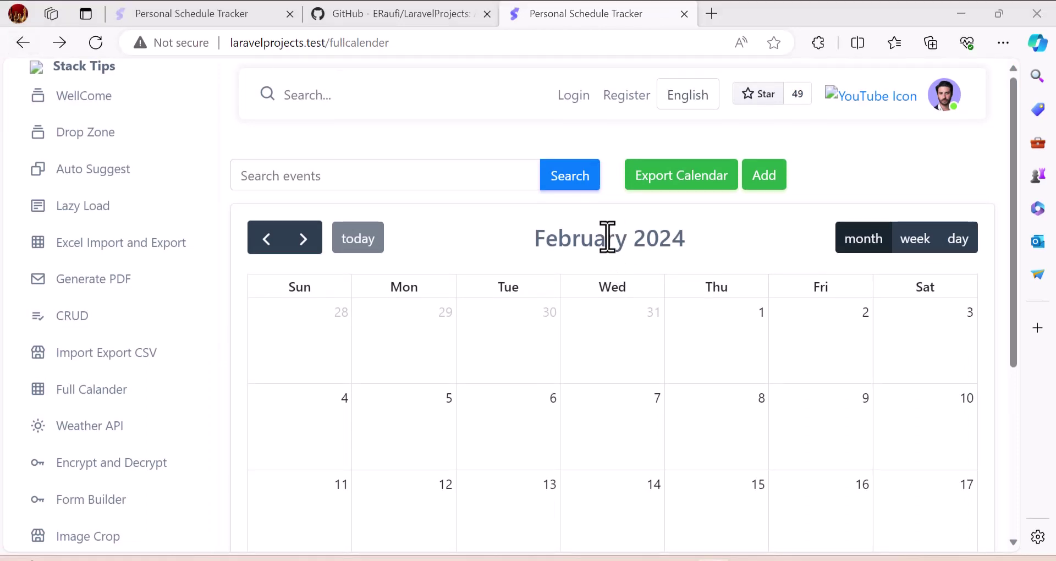
click(711, 14)
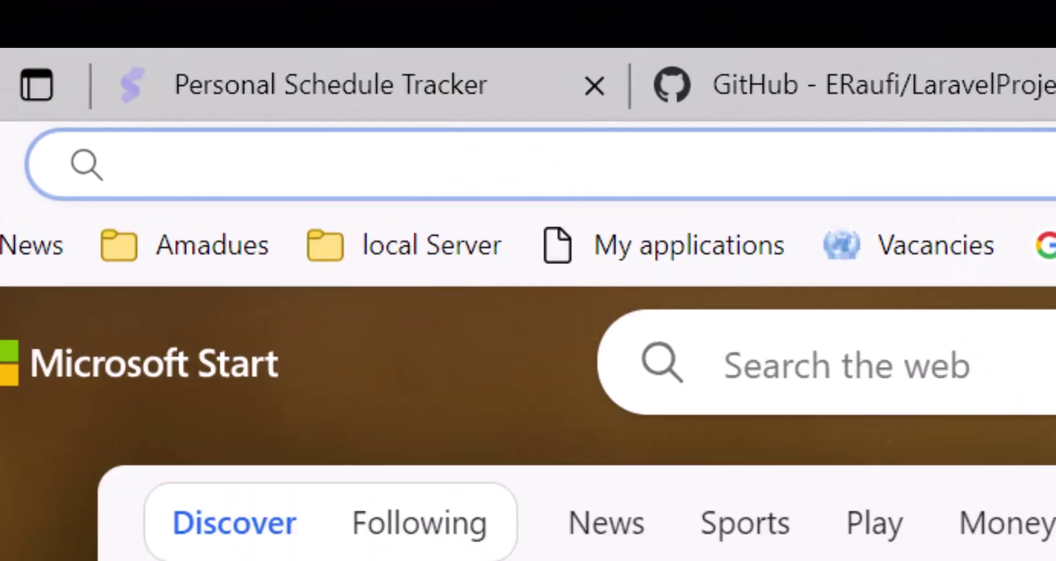
text(https://www.infinityfree.com/)
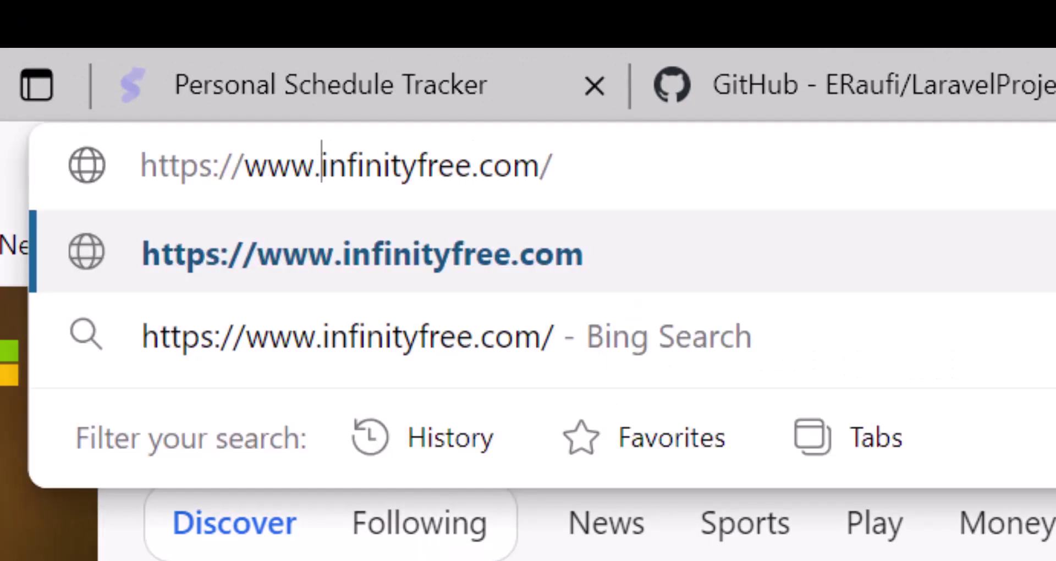
drag(329, 165, 472, 164)
click(472, 165)
key(Return)
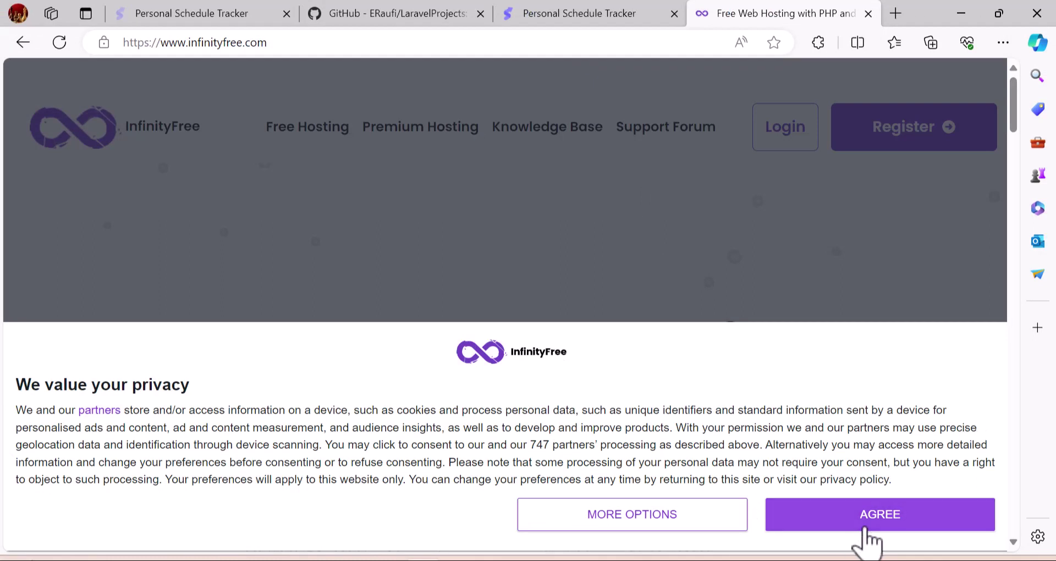
click(864, 529)
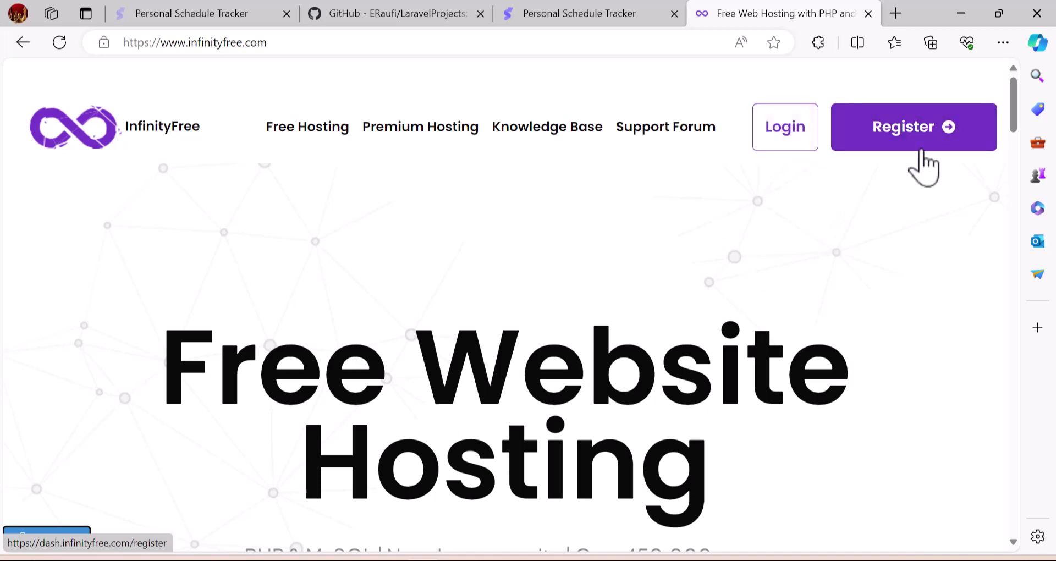
- Log in to the existing InfinityFree account with its email address and password
click(784, 141)
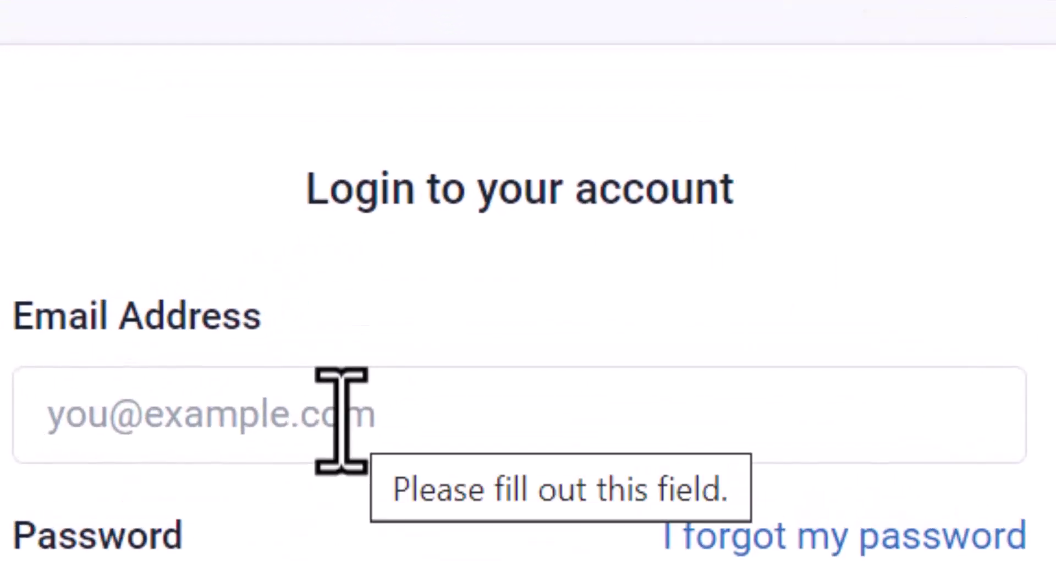
click(341, 421)
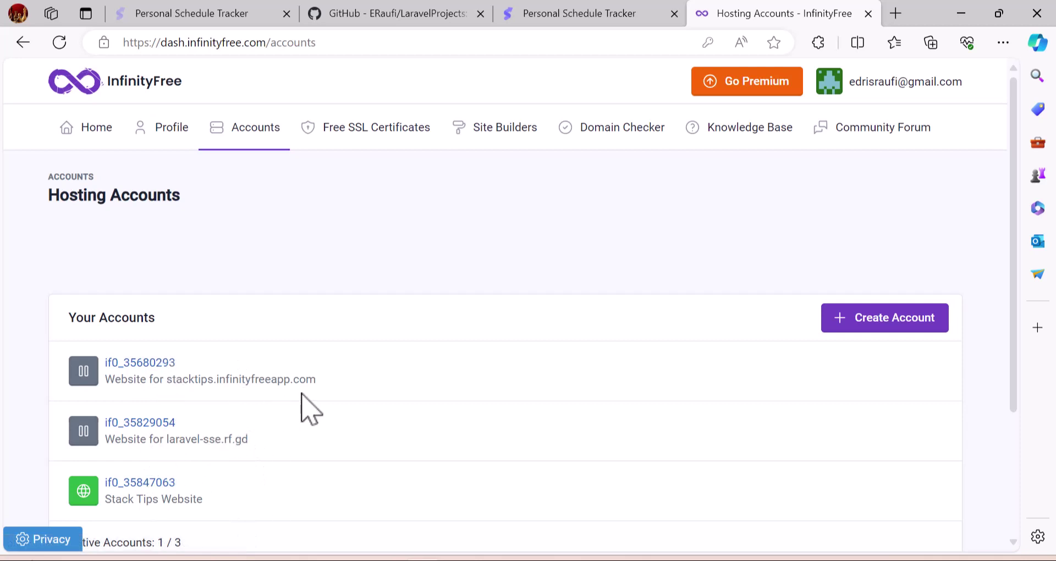
- Start creating a new hosting account on the free $0 InfinityFree plan
click(875, 328)
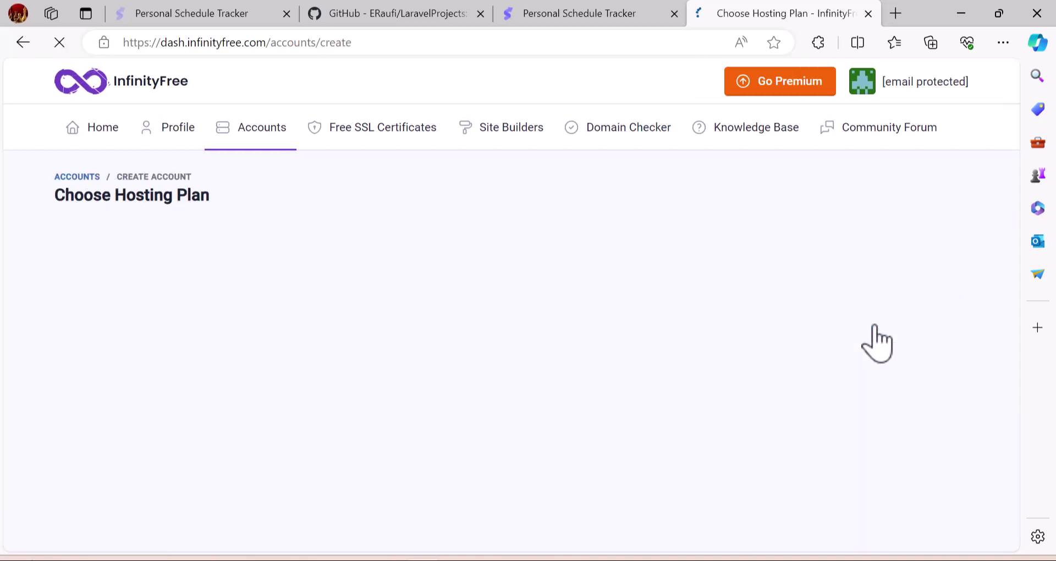
scroll(83, 349, down, 2)
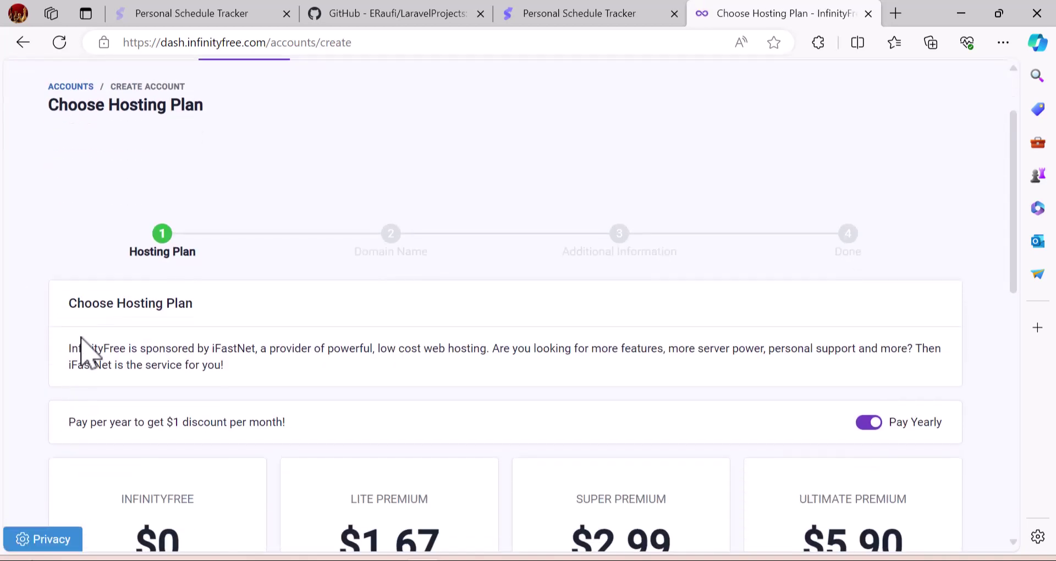
scroll(83, 350, down, 7)
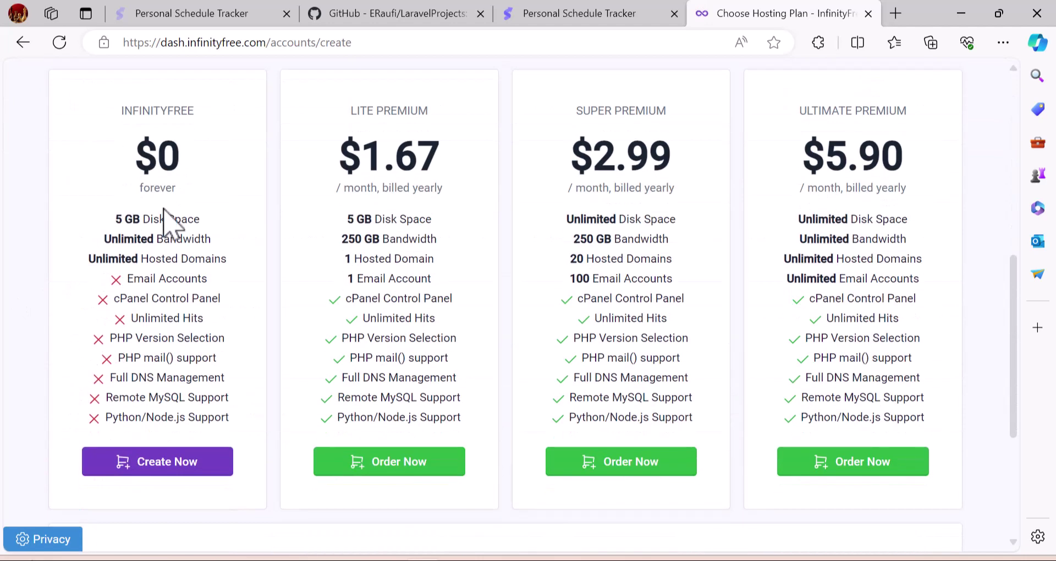
drag(146, 157, 192, 164)
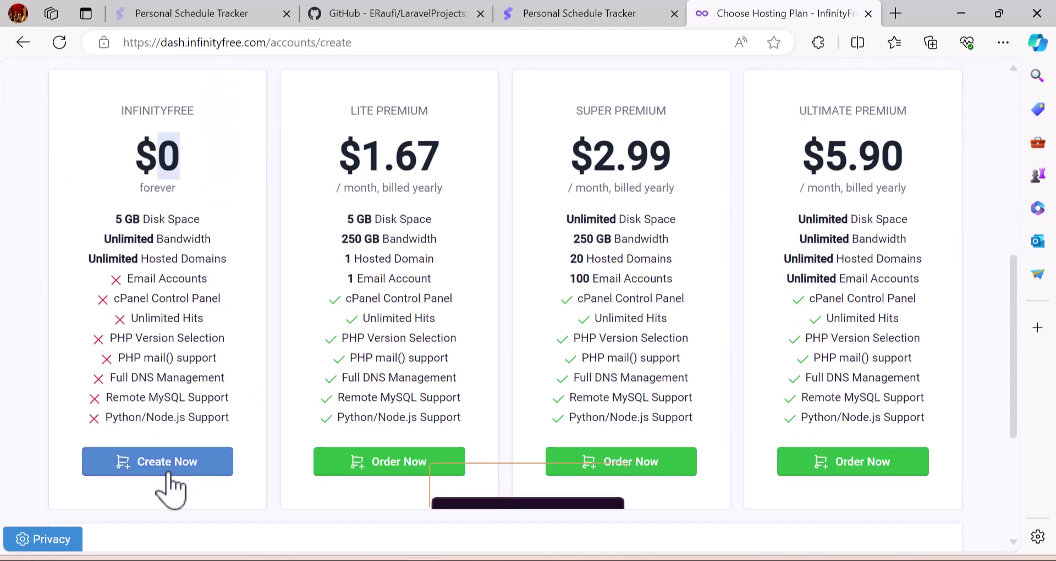
click(194, 471)
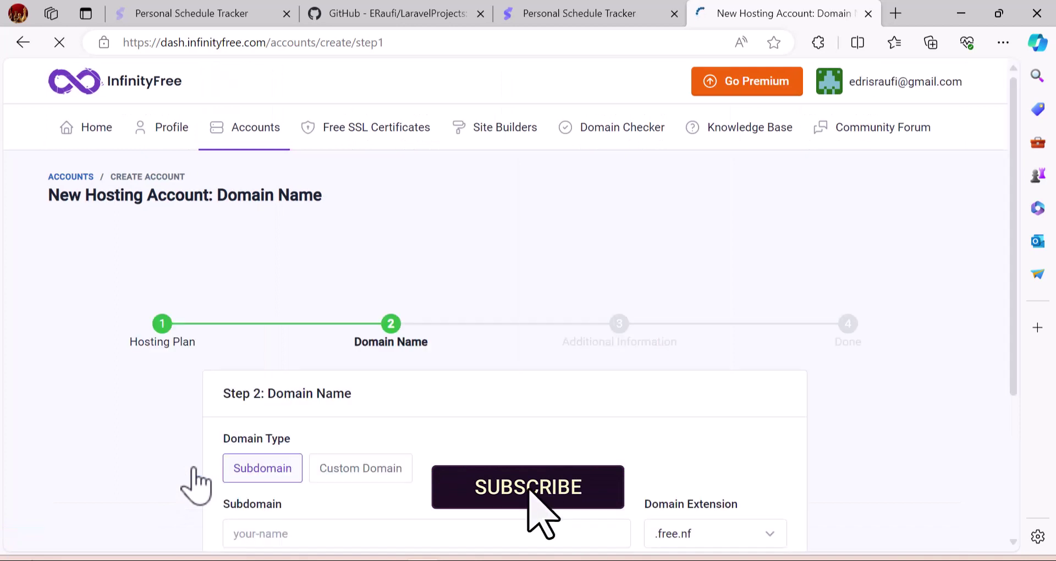
- Choose the subdomain laraveltesting with the .rf.gd extension and check its availability
scroll(165, 448, down, 4)
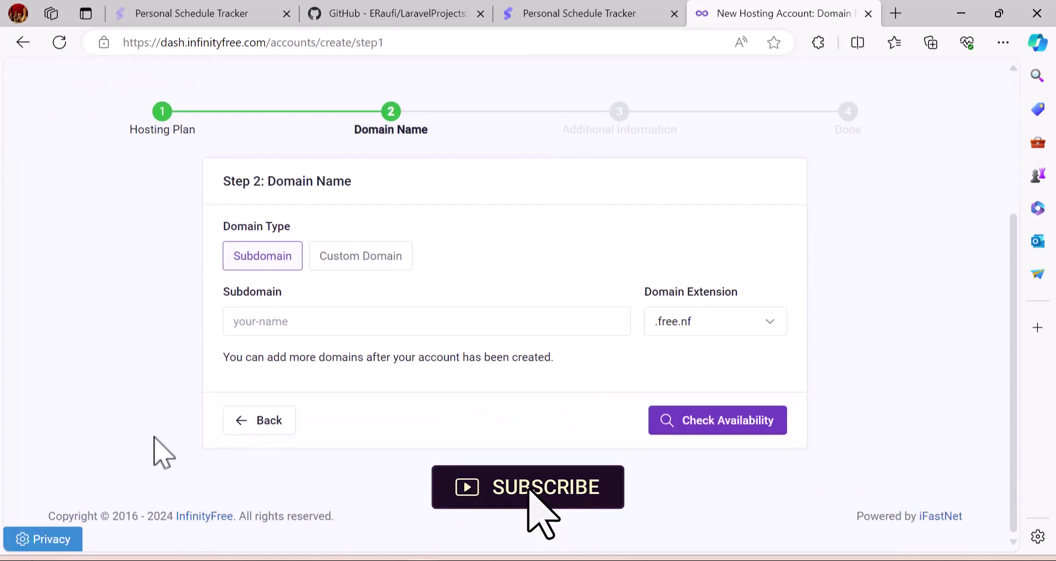
click(339, 322)
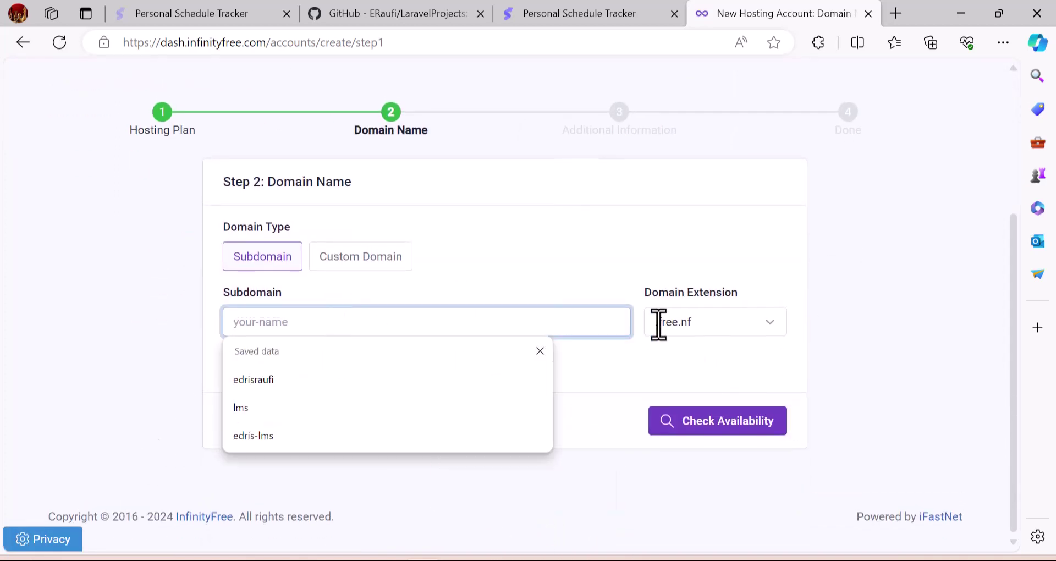
click(737, 324)
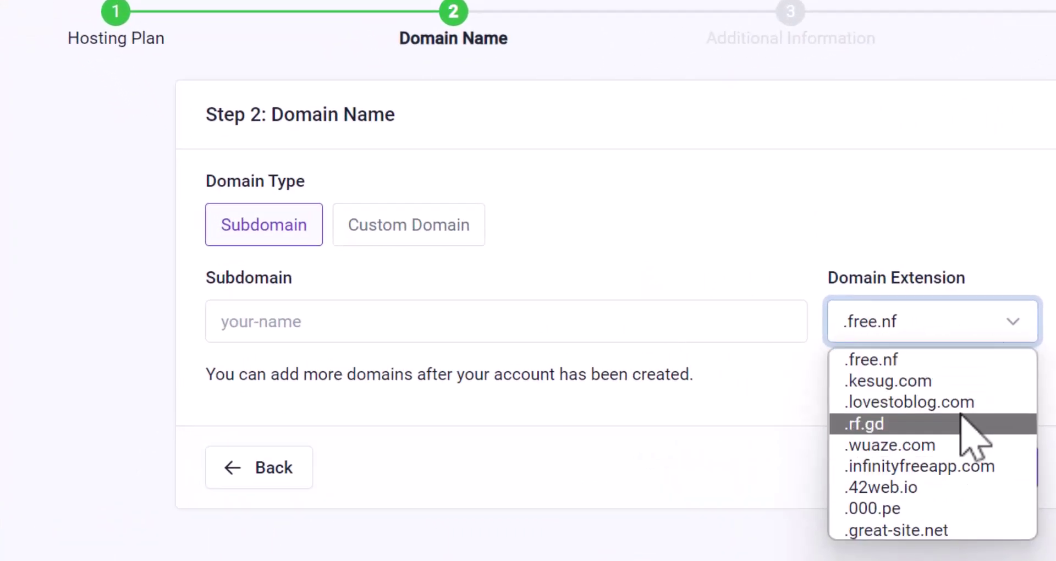
click(858, 427)
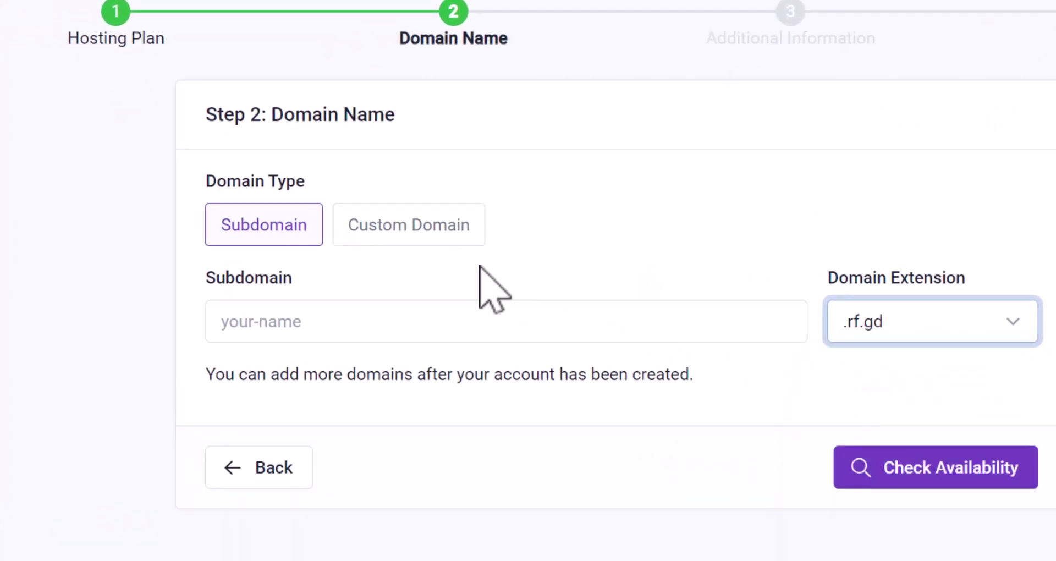
click(451, 329)
text(laraveltesting)
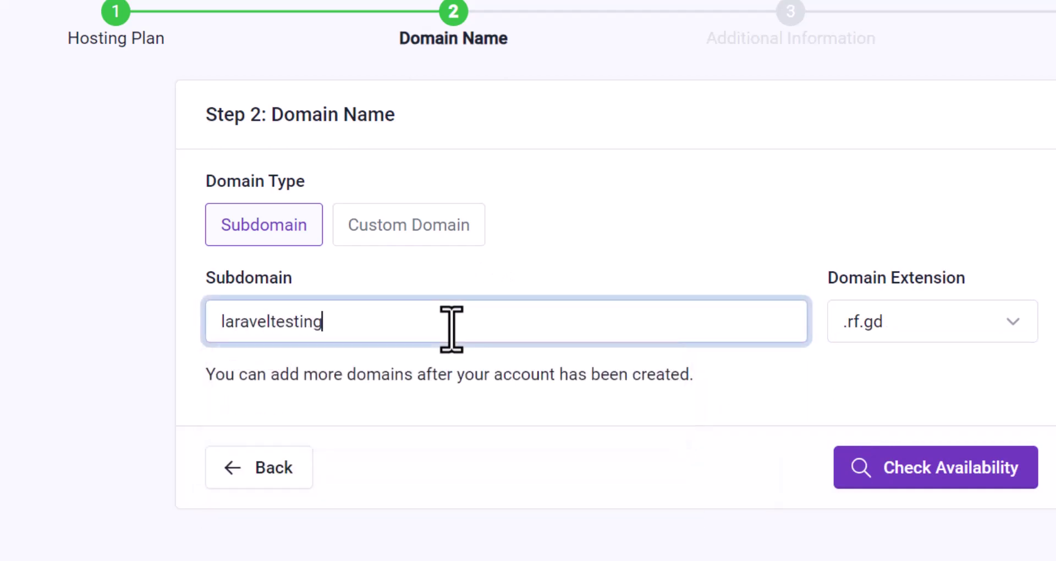
click(904, 478)
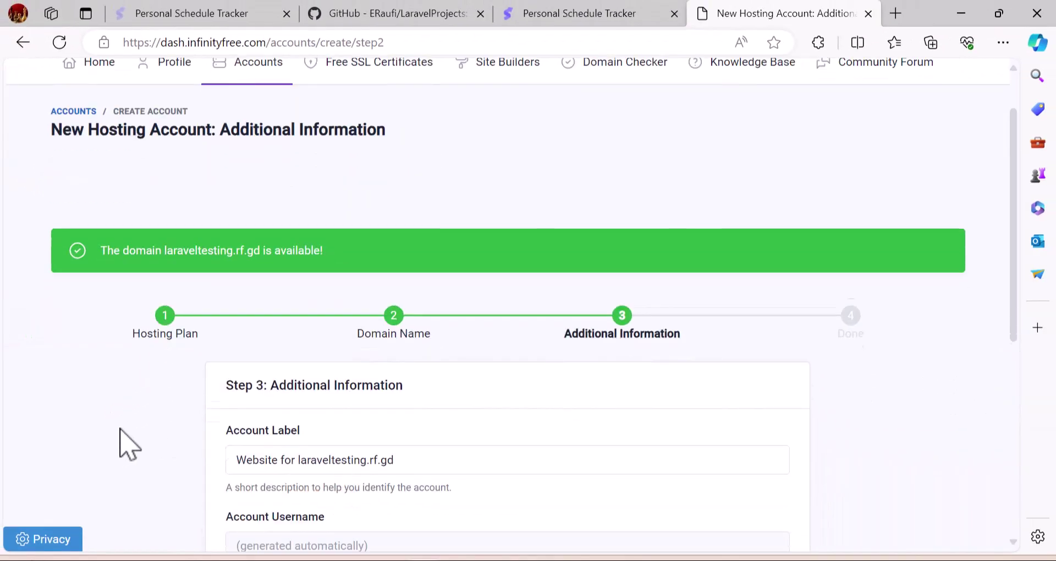
- Keep the suggested label and generated password, set the email consent to I Approve, and create the hosting account
scroll(129, 445, down, 3)
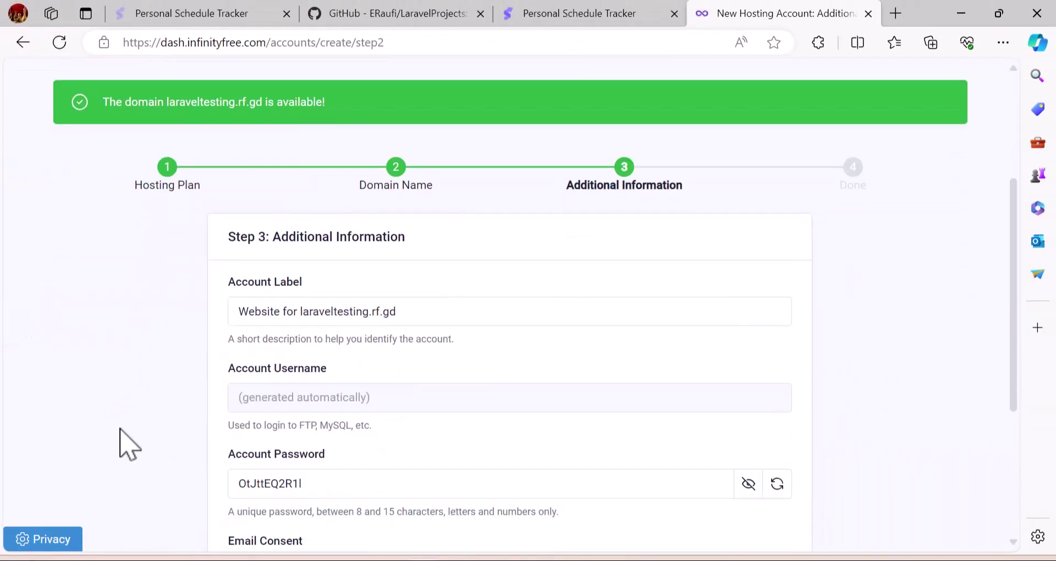
drag(291, 312, 397, 314)
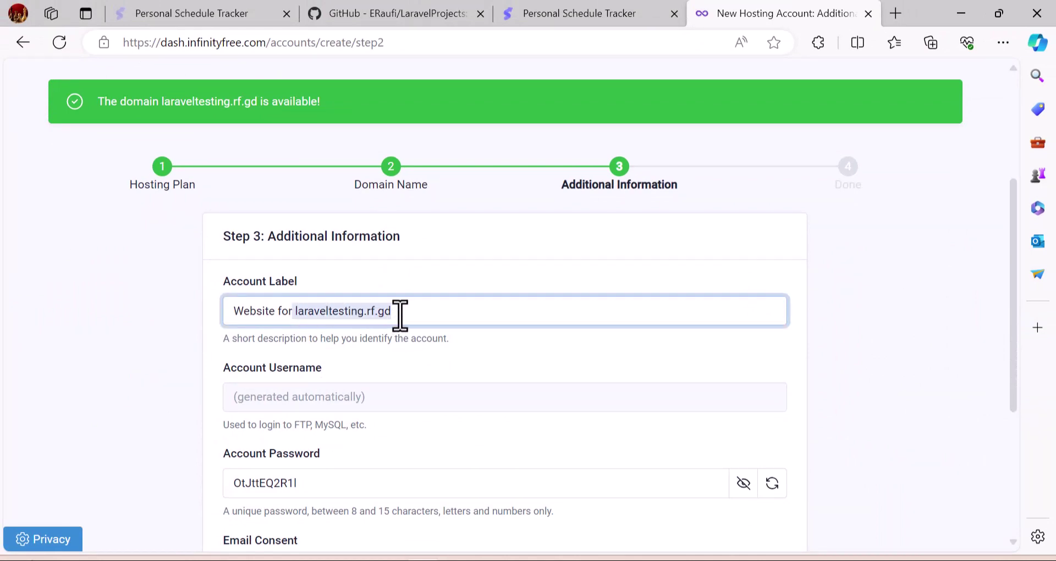
click(400, 315)
scroll(174, 424, down, 5)
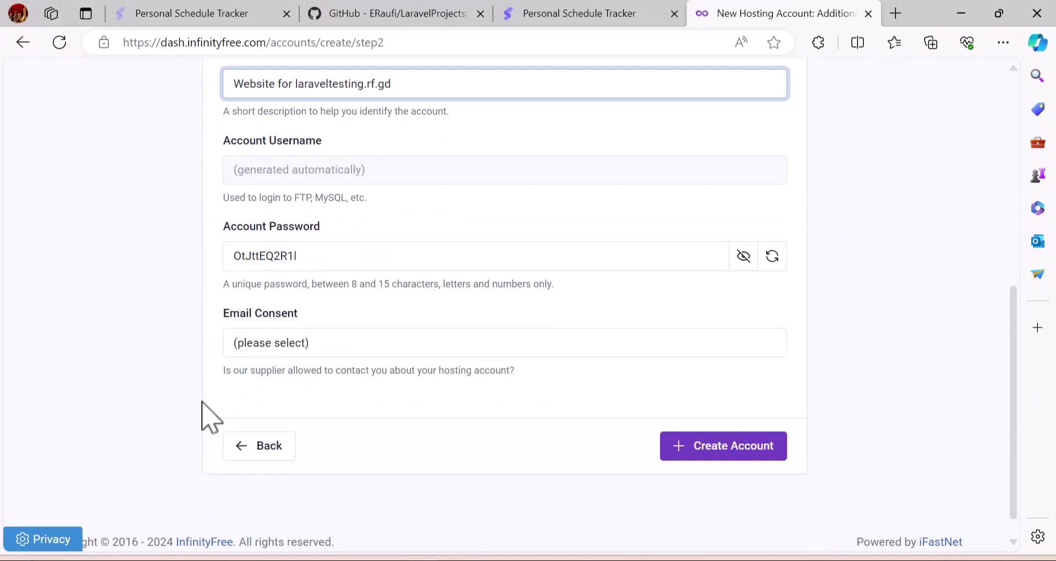
click(413, 317)
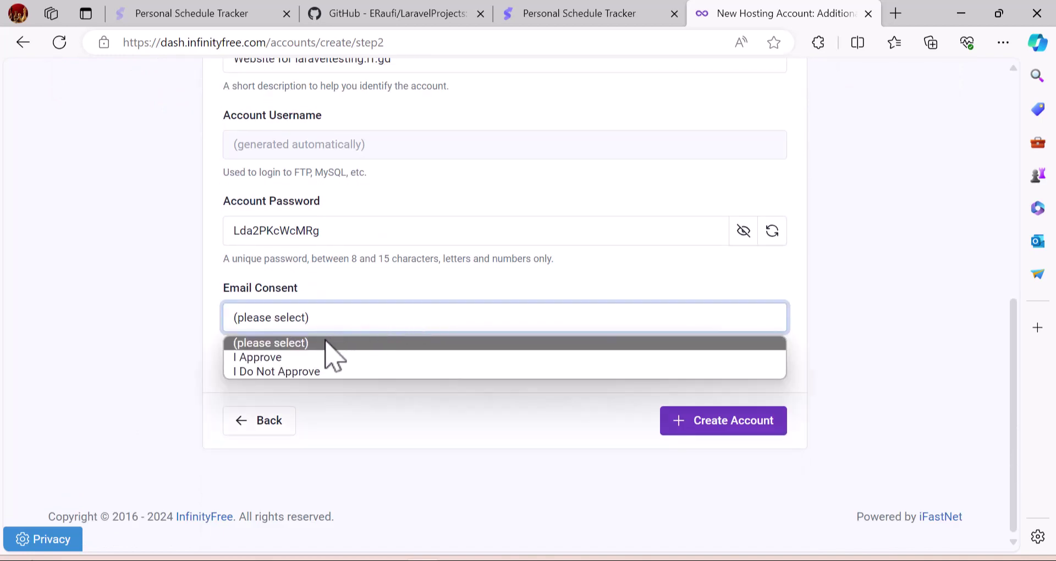
click(312, 358)
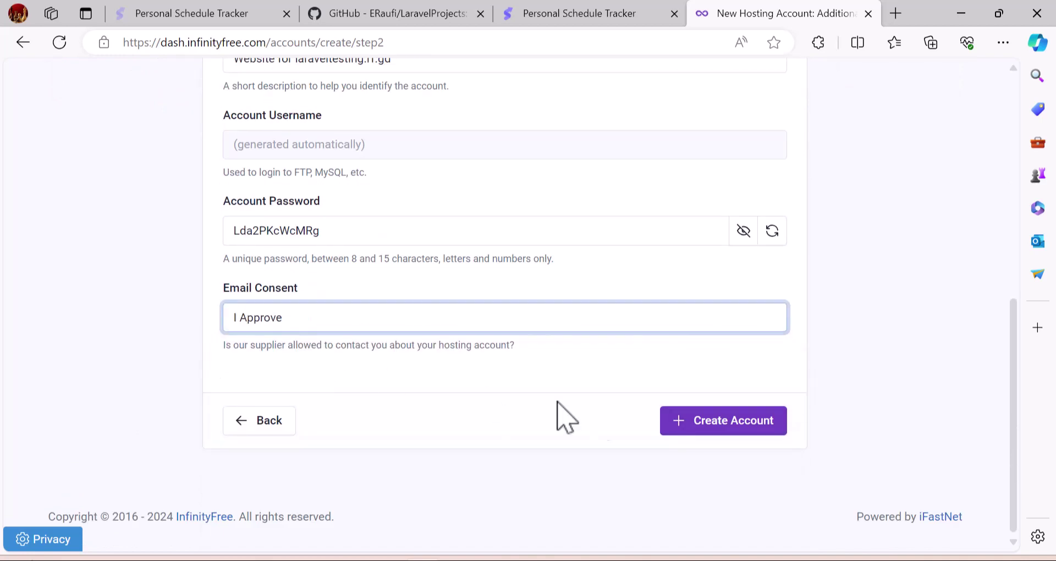
click(701, 422)
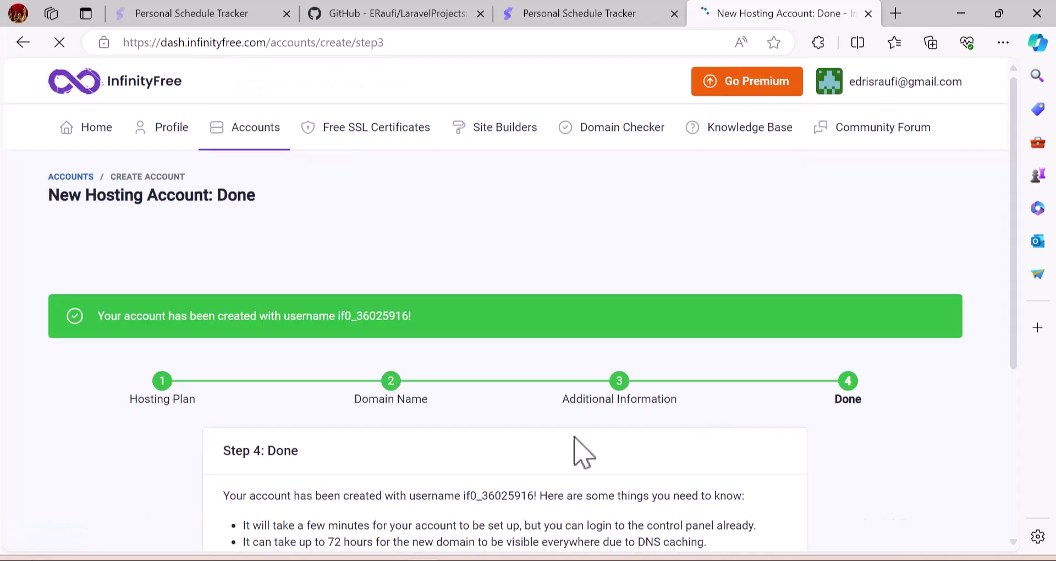
- Review the domain activation notes, finish the account creation wizard, and reload the new hosting account's page
scroll(192, 434, down, 3)
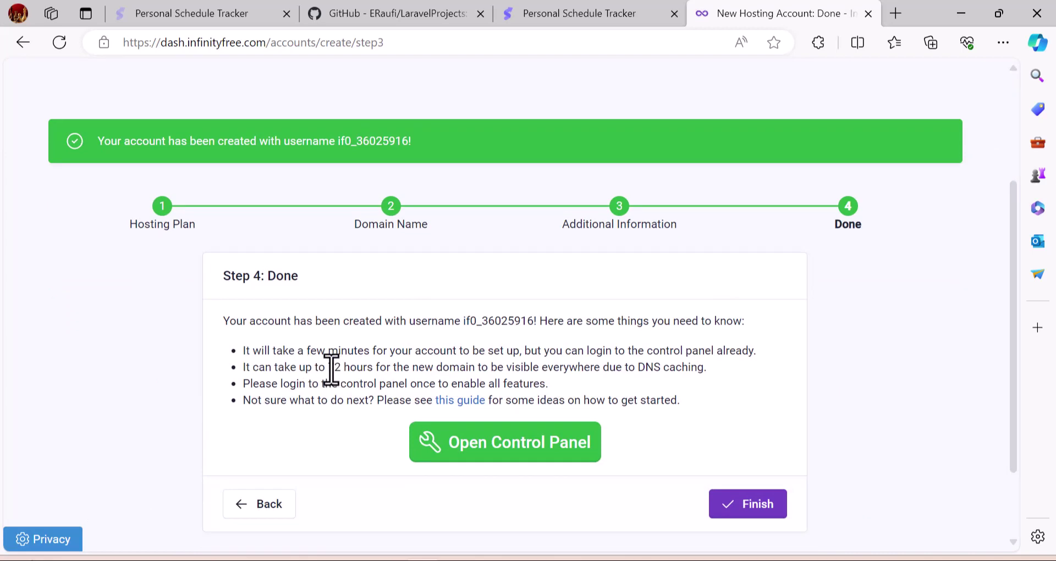
drag(329, 367, 376, 367)
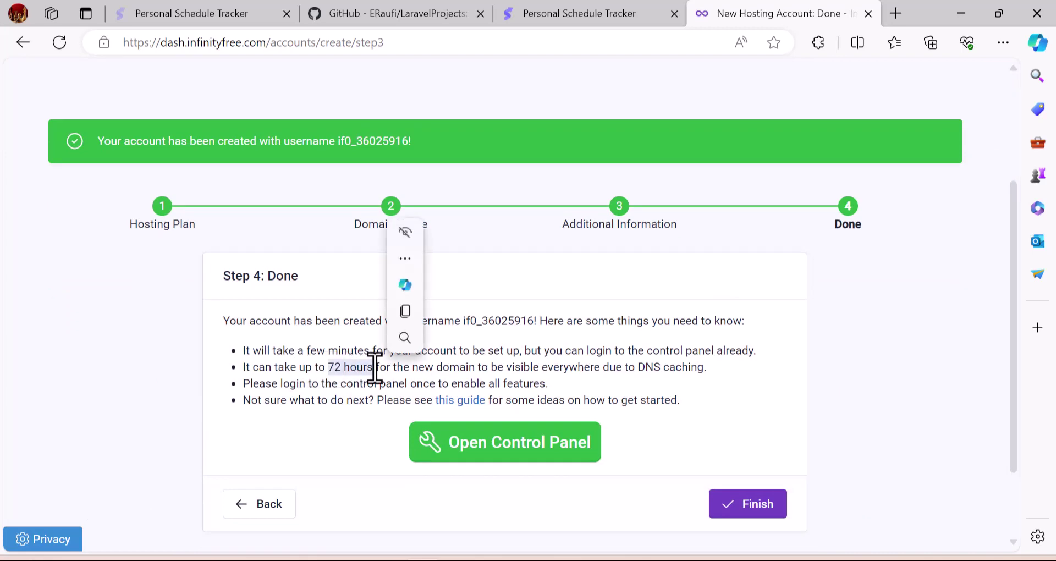
click(620, 351)
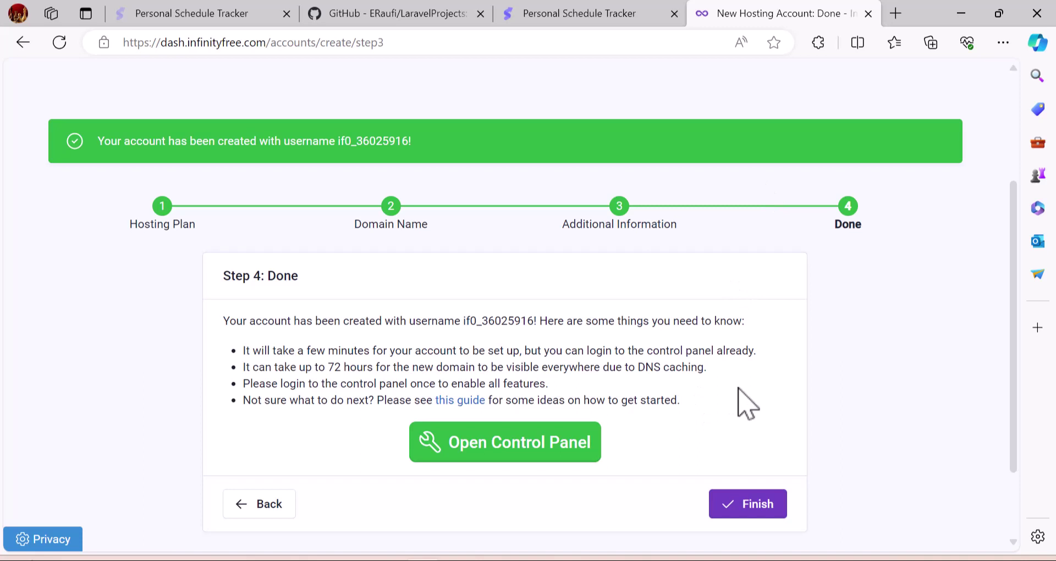
click(748, 510)
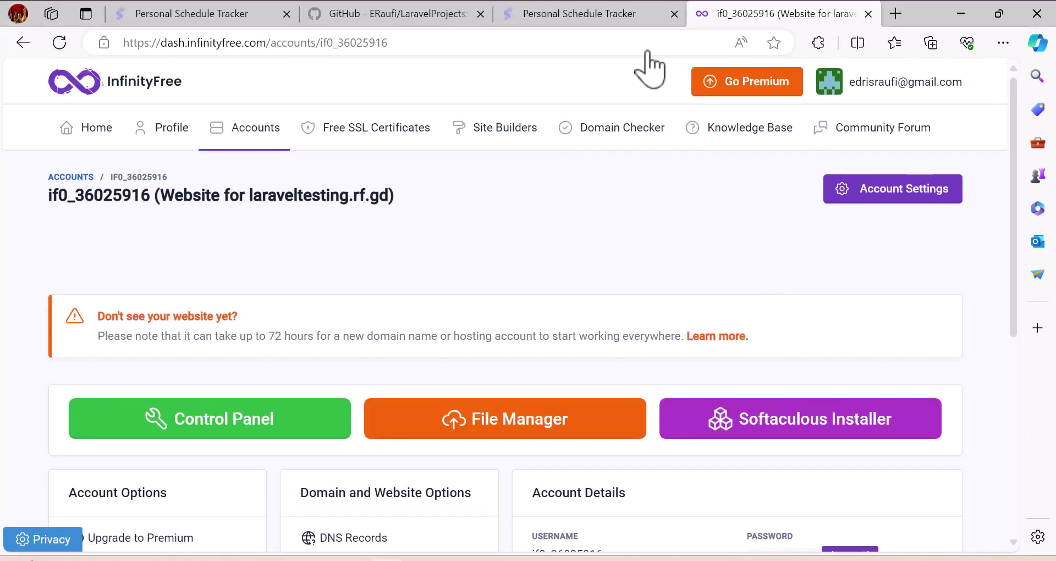
click(626, 43)
key(Return)
- Copy the domain laraveltesting.rf.gd from the account details and open it in a new tab to check the site
scroll(630, 260, down, 4)
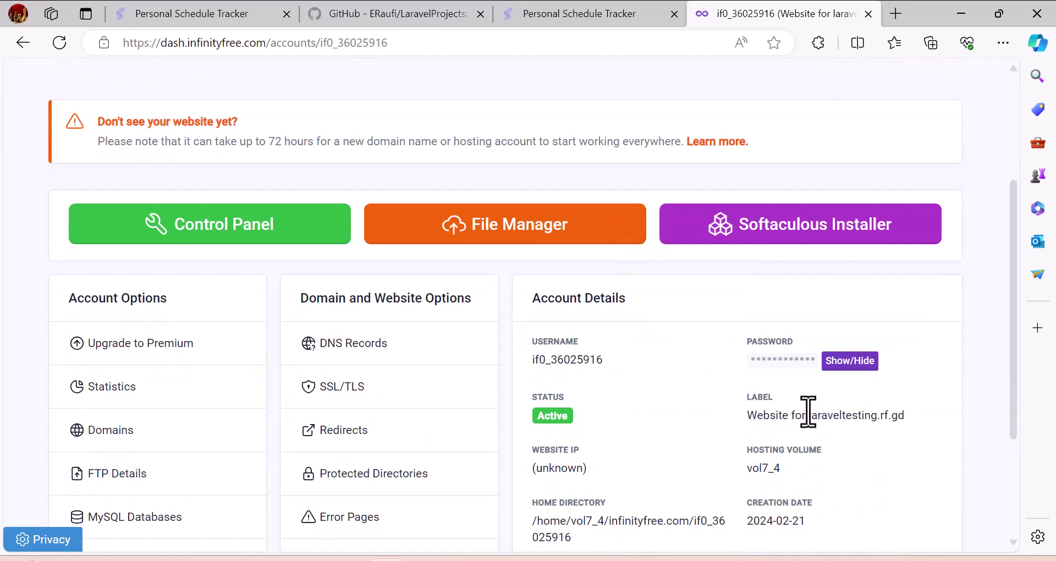
drag(807, 415, 910, 434)
key(ctrl+c)
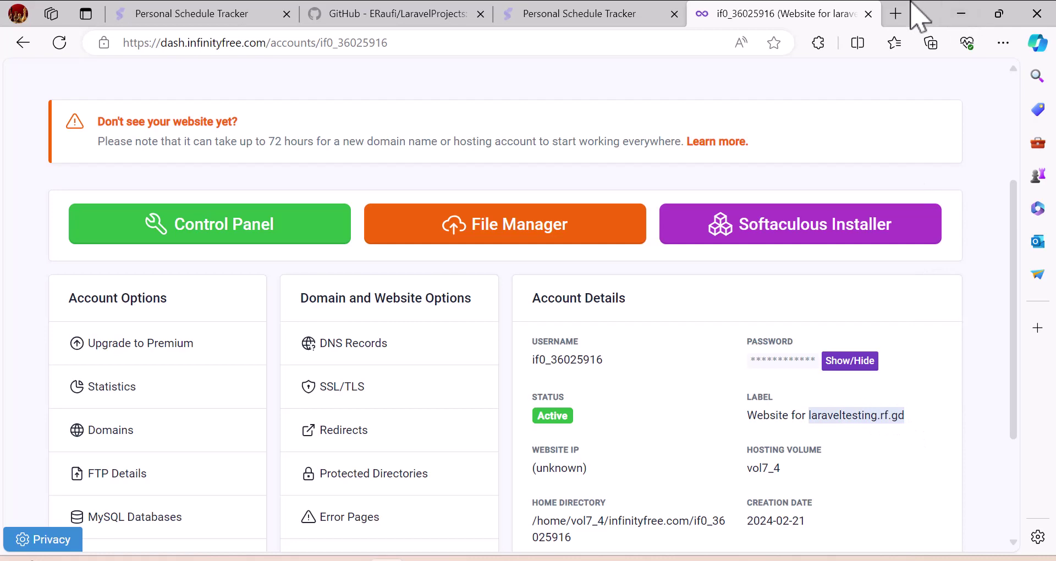
click(896, 14)
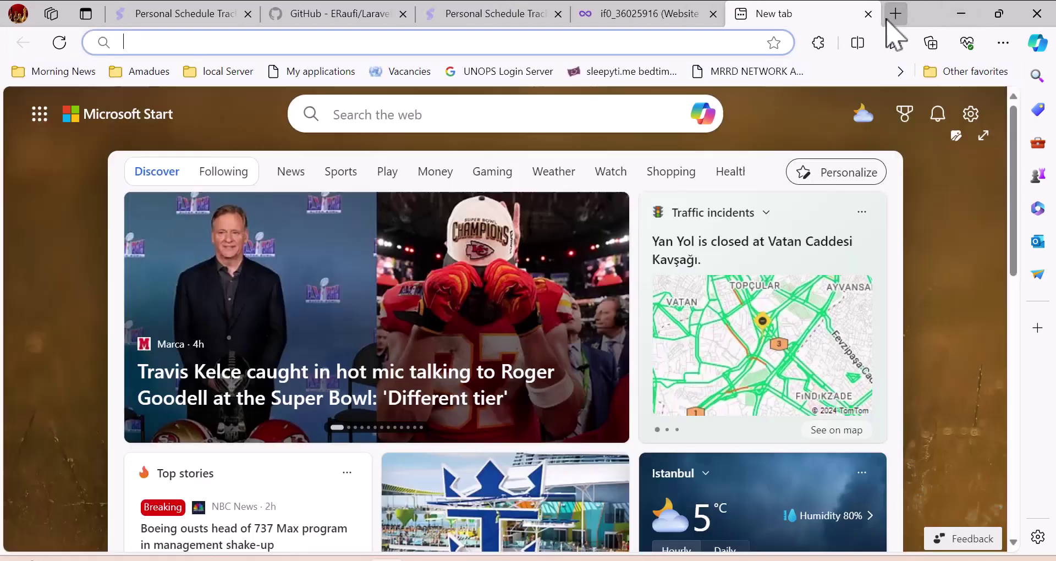
key(ctrl+v)
key(Return)
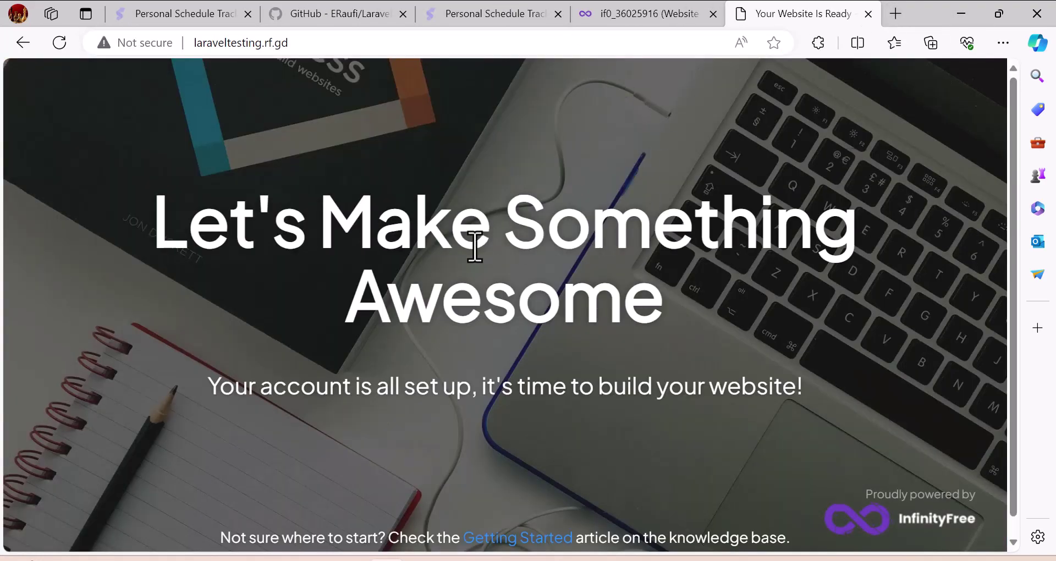
drag(159, 228, 784, 392)
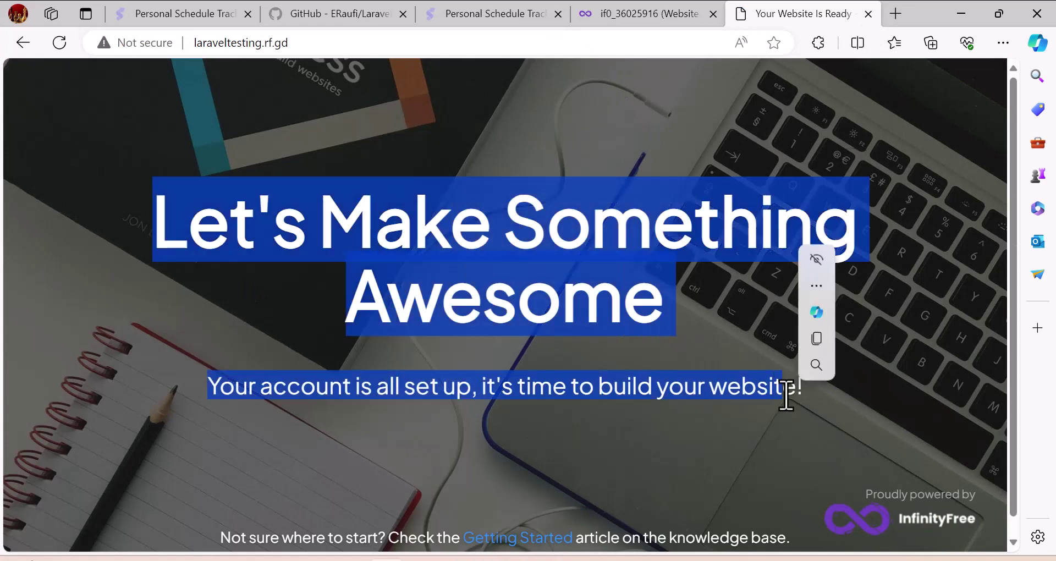
- Return to the hosting account's page, open its control panel, and approve receiving service emails
click(657, 13)
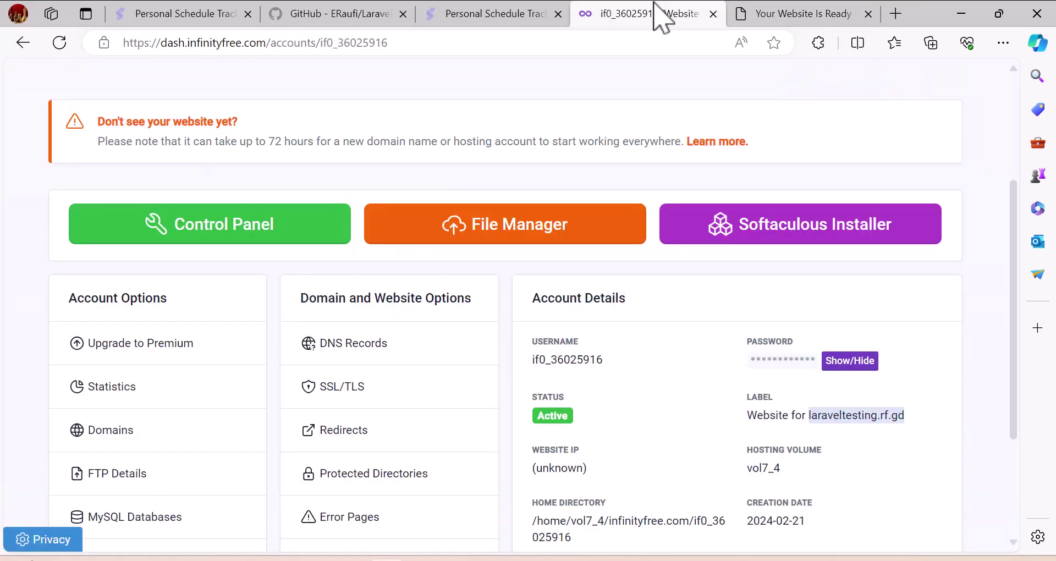
click(225, 233)
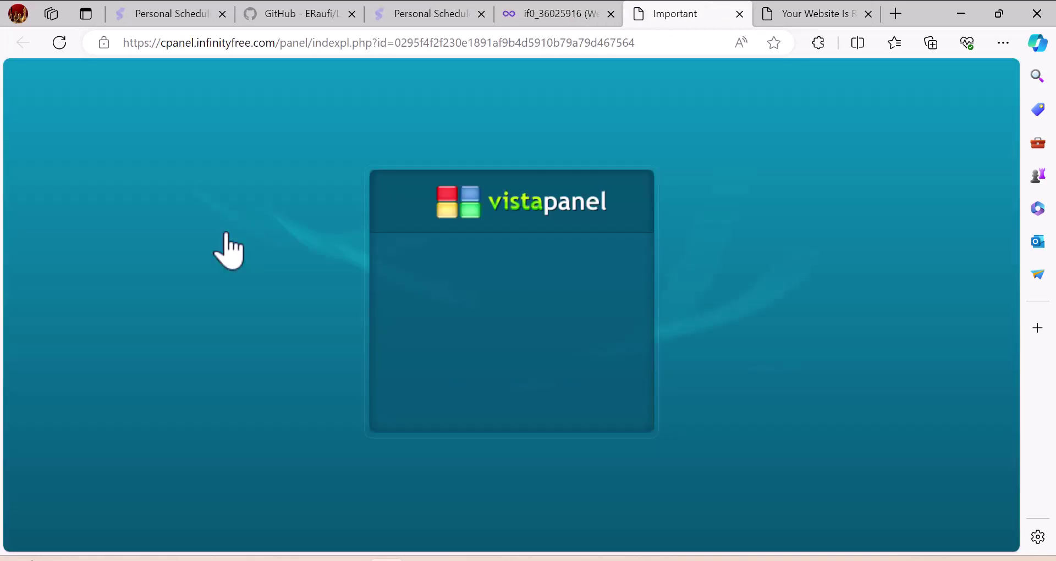
scroll(423, 330, down, 4)
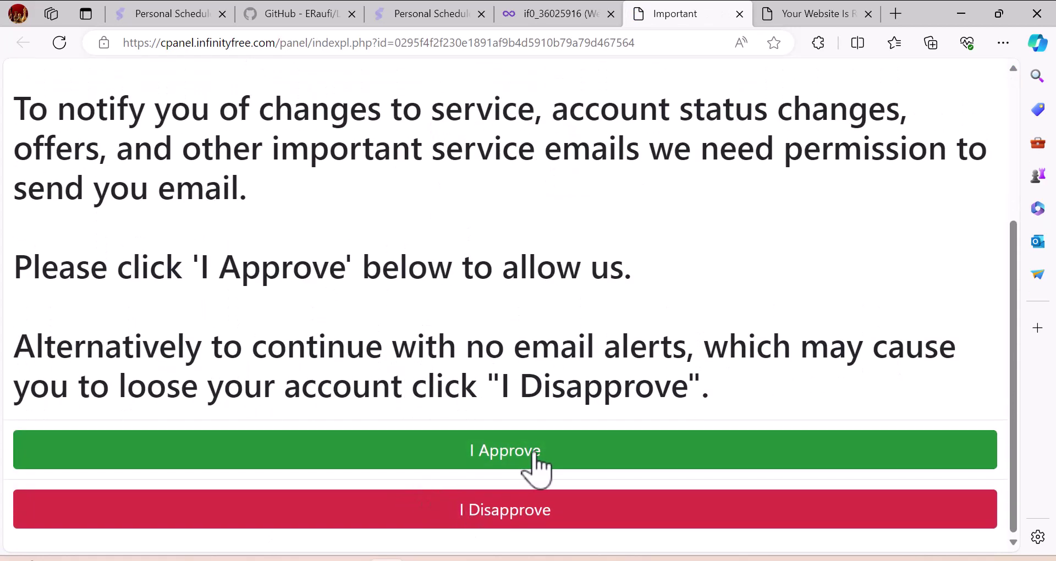
click(535, 451)
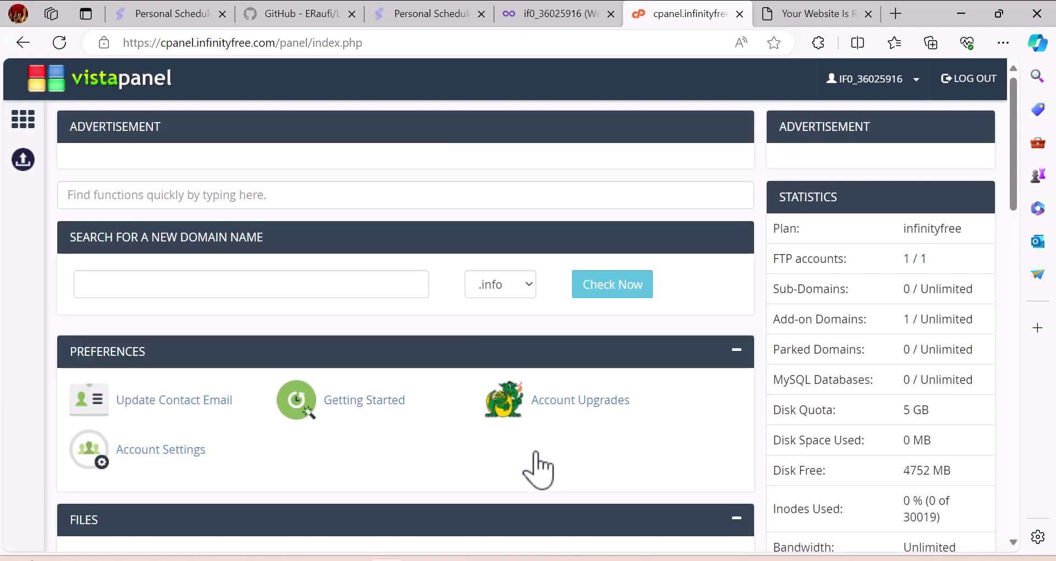
- Look through the control panel's tool sections and the hosting account statistics
scroll(538, 469, down, 15)
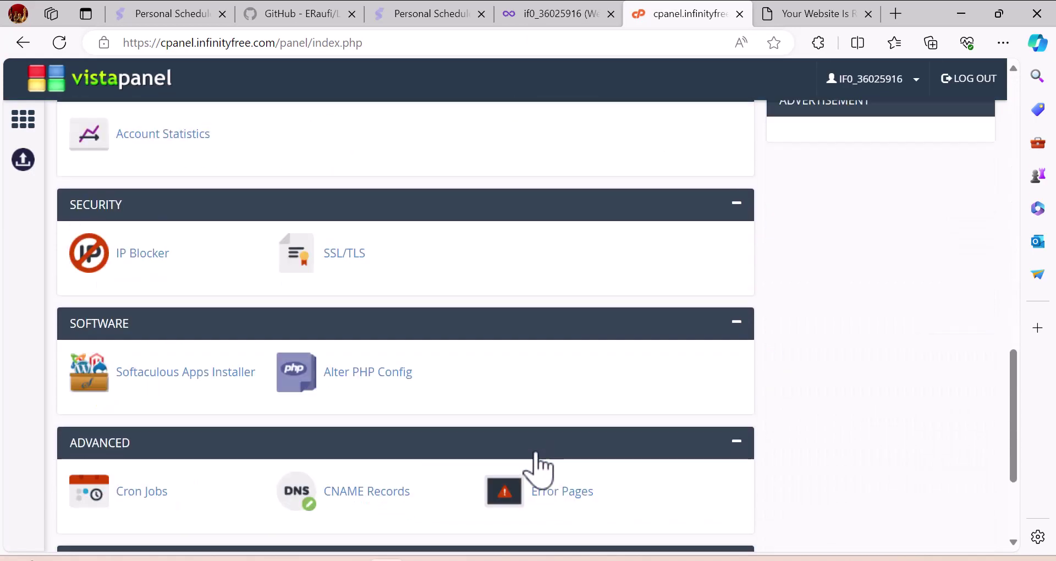
scroll(537, 469, up, 8)
scroll(537, 469, up, 5)
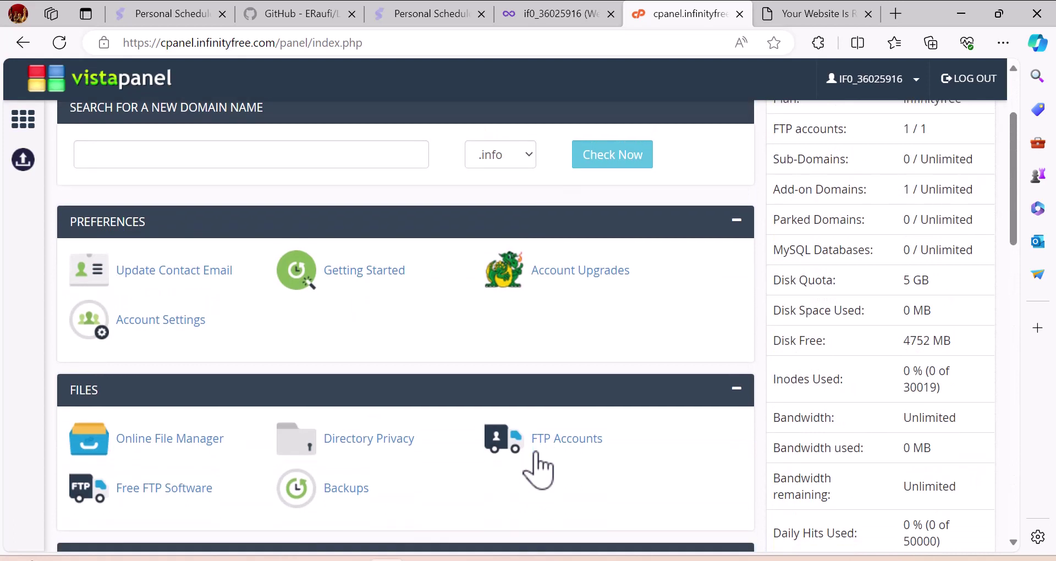
scroll(953, 330, up, 2)
scroll(954, 330, down, 1)
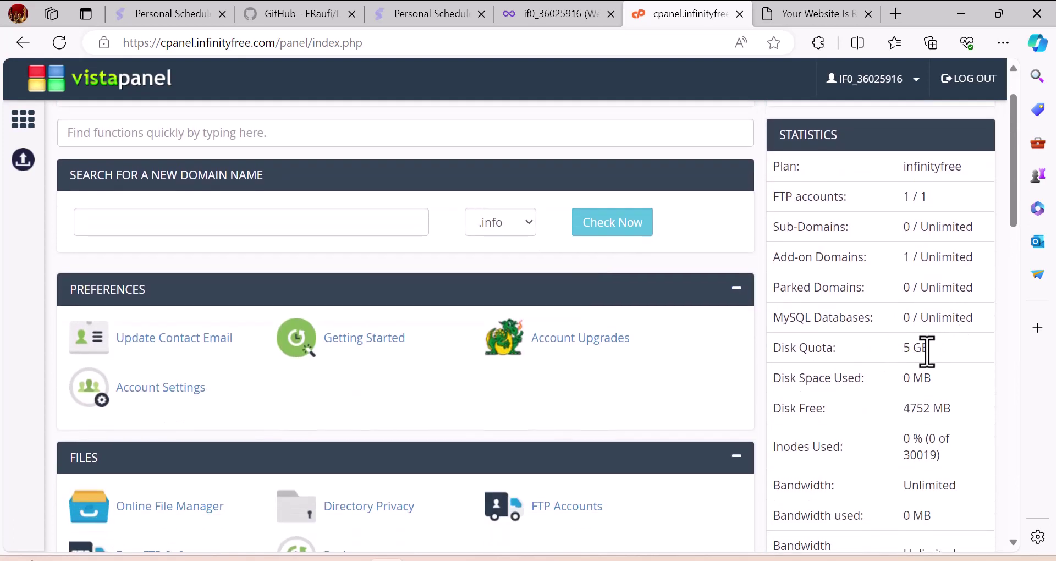
- Review the hosting account's disk space, bandwidth and daily hits limits in the control panel statistics
drag(821, 379, 924, 408)
click(833, 414)
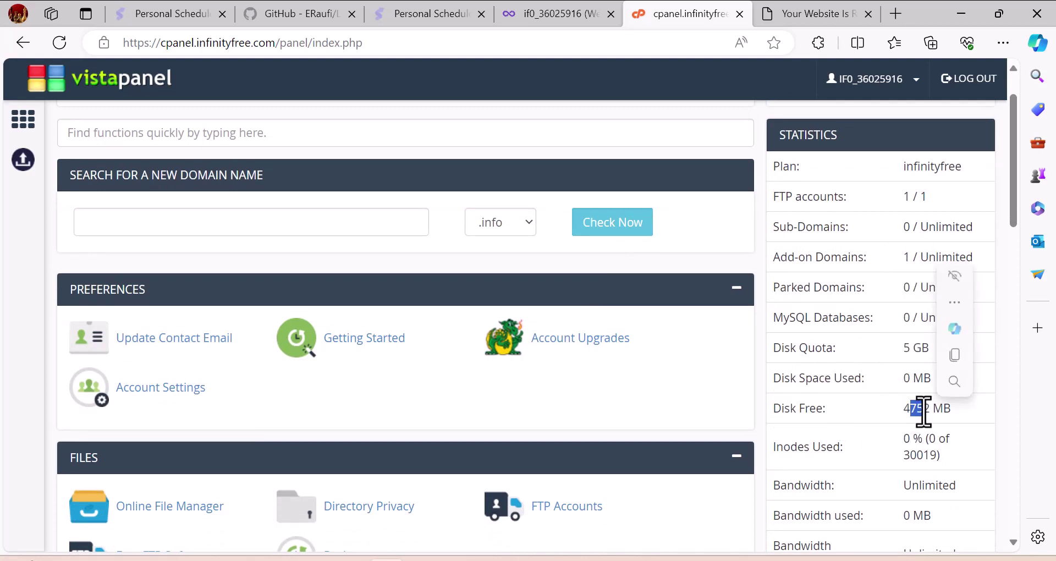
scroll(925, 424, down, 1)
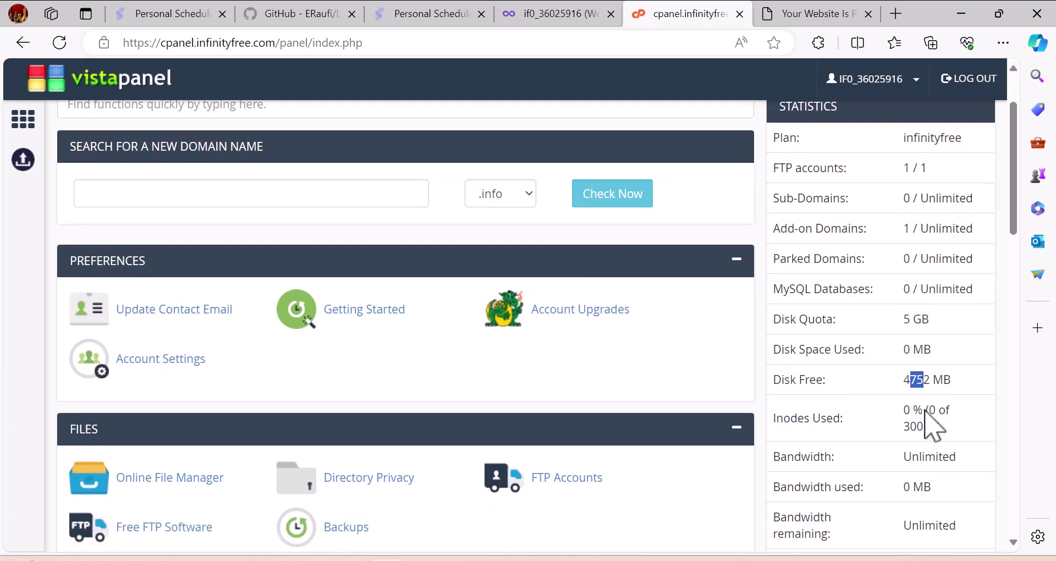
double_click(918, 456)
scroll(813, 471, down, 4)
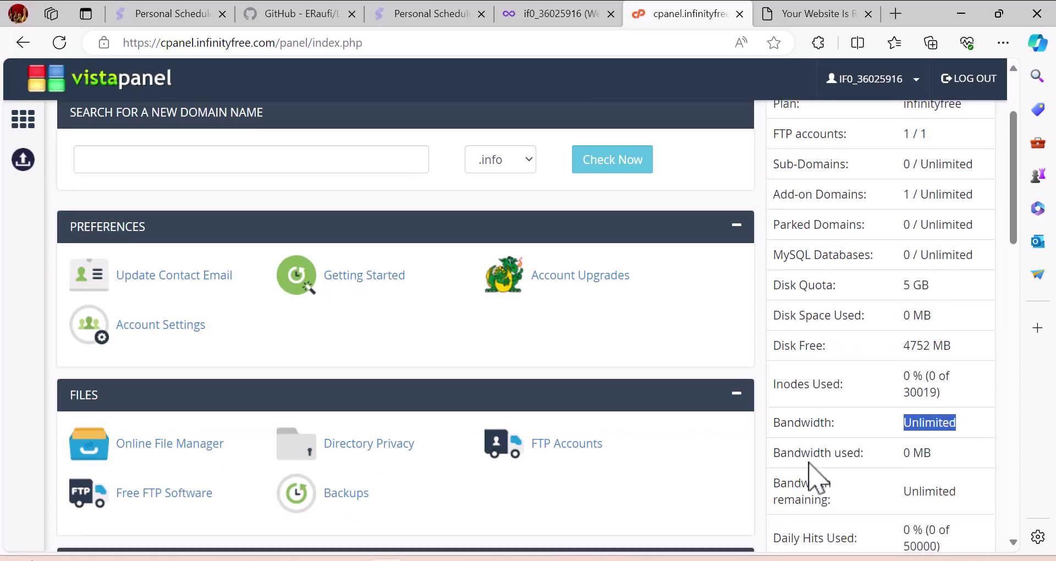
scroll(818, 478, up, 1)
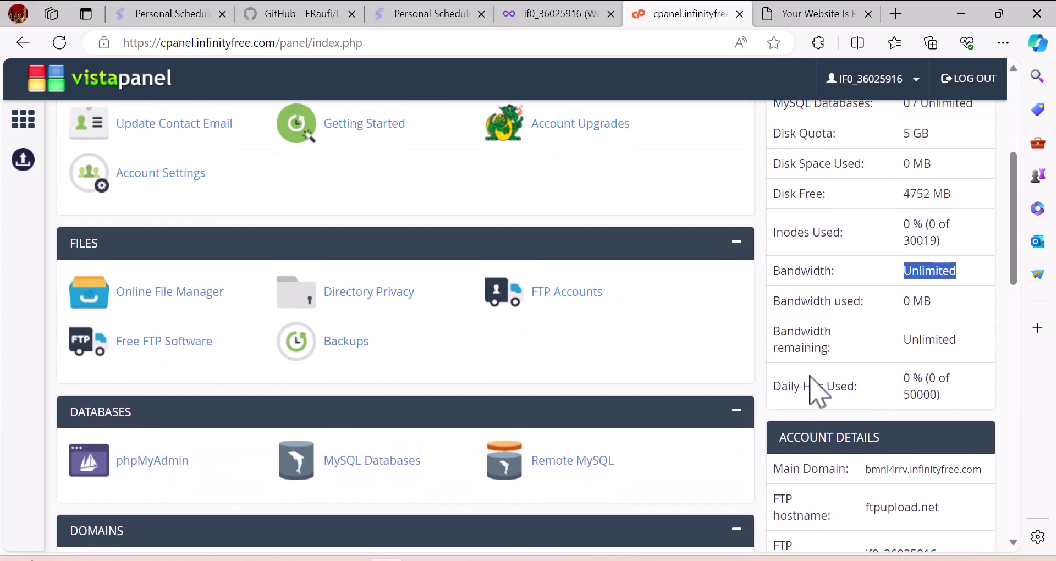
drag(780, 386, 926, 395)
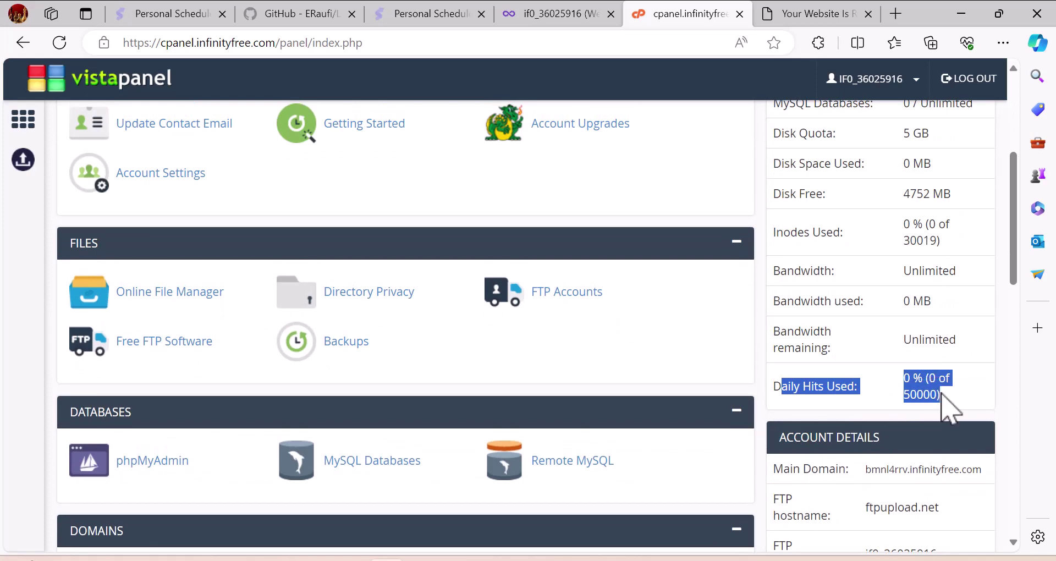
click(882, 397)
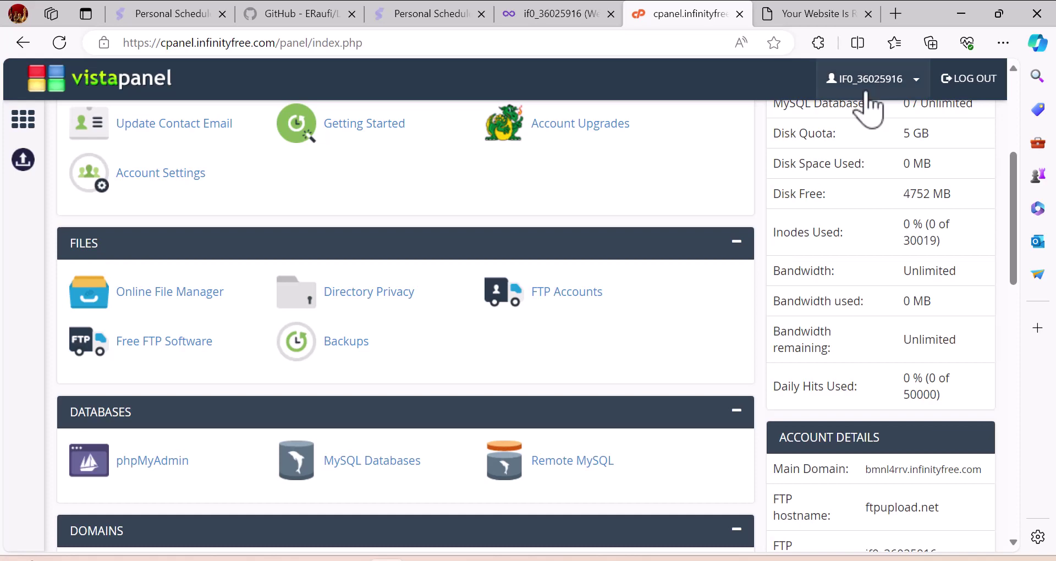
- Search the web for FileZilla in a new tab, and close the results tab and the website's tab
click(896, 14)
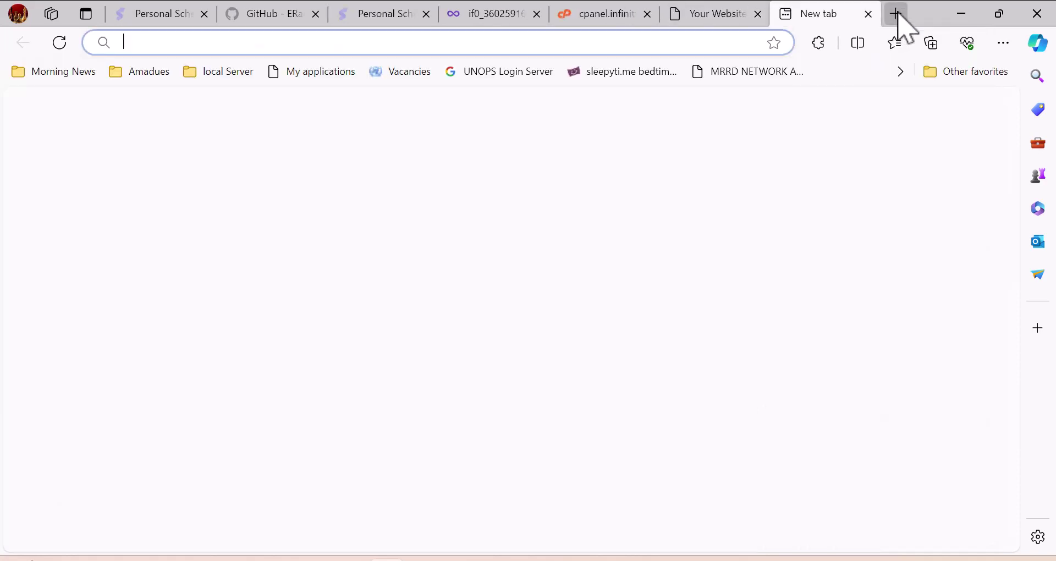
text(go)
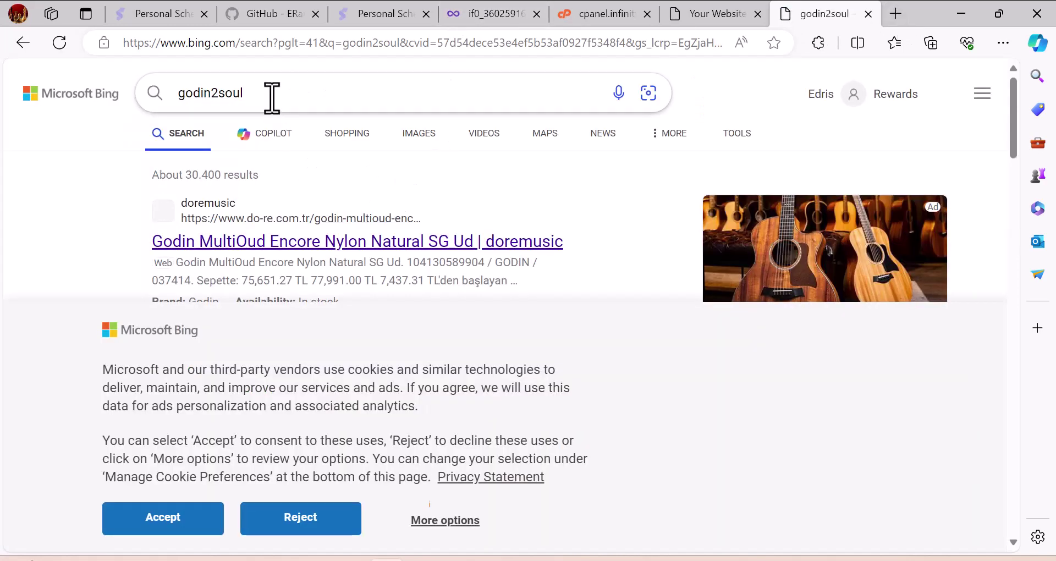
click(271, 97)
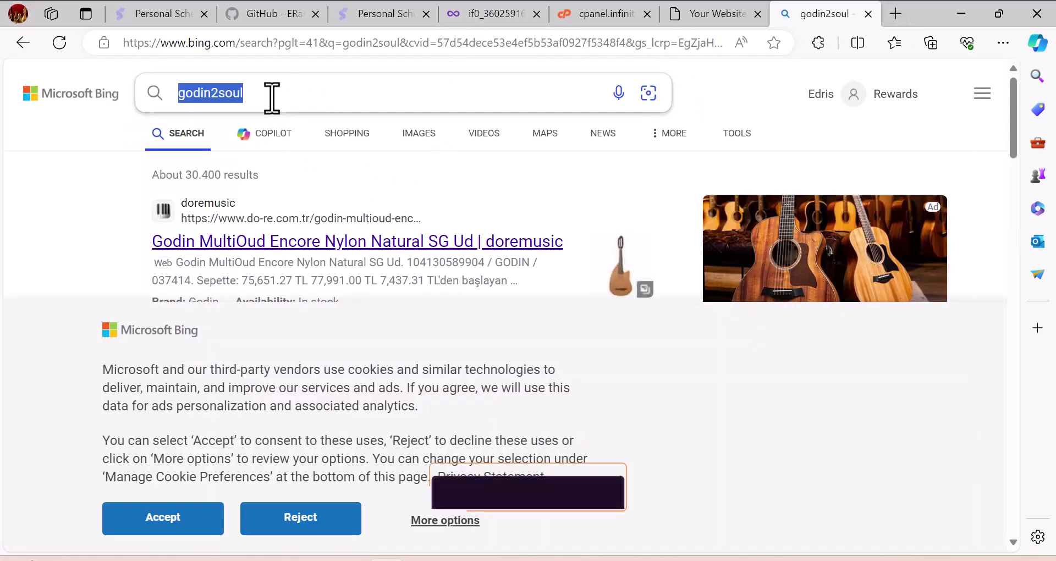
key(BackSpace)
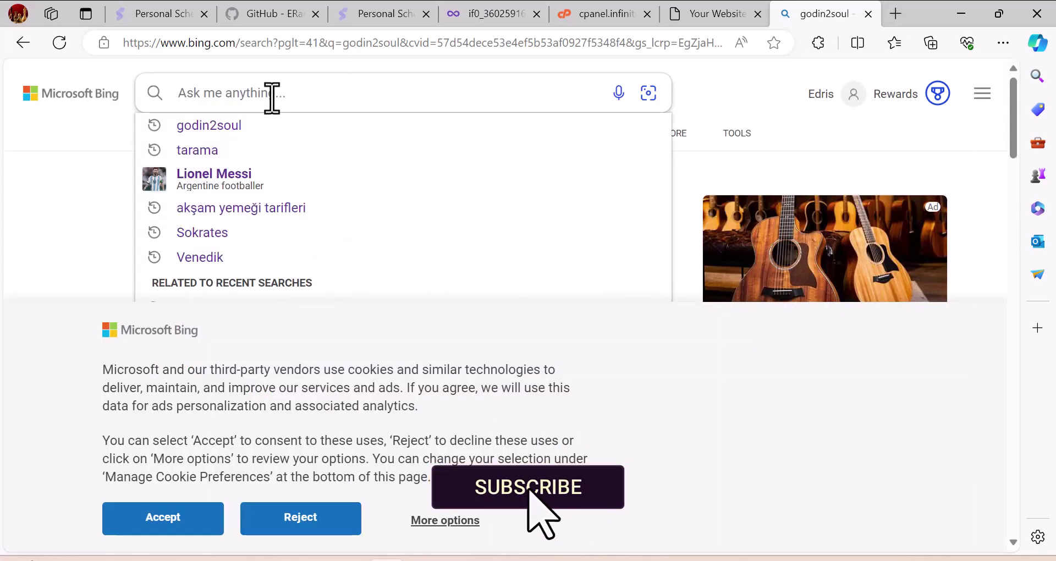
text(filz)
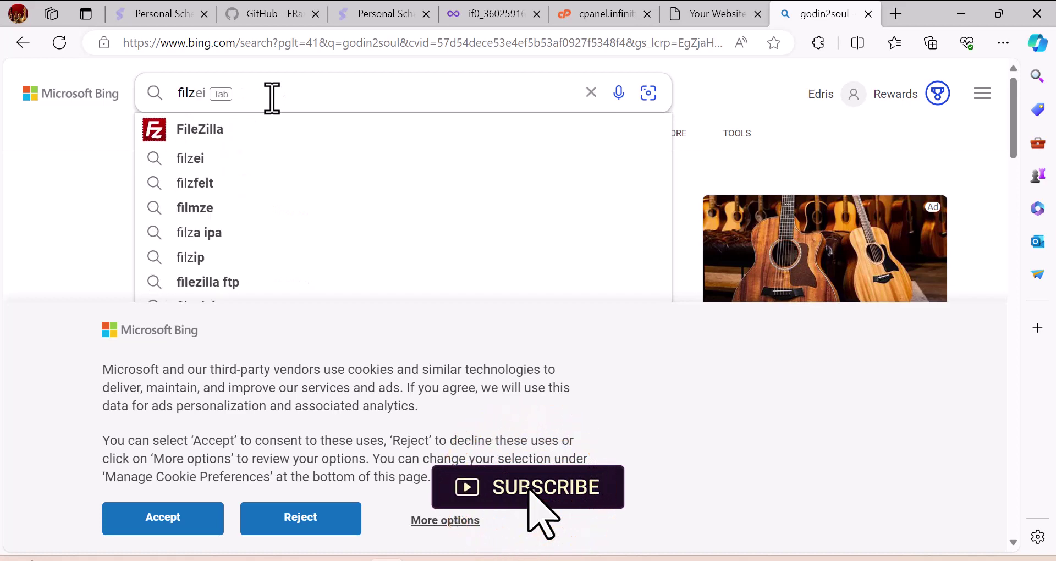
key(Down)
key(Return)
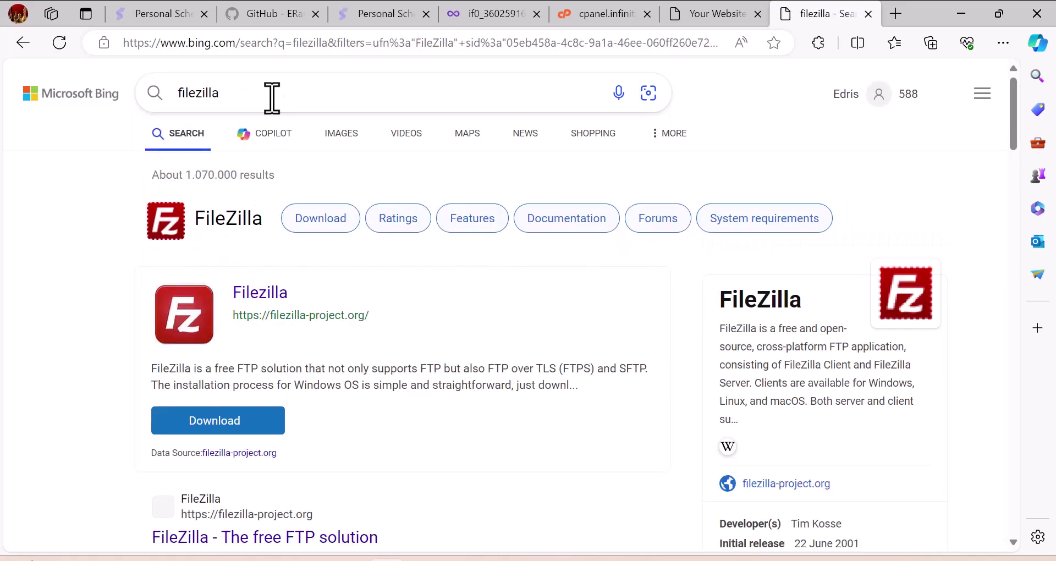
click(175, 526)
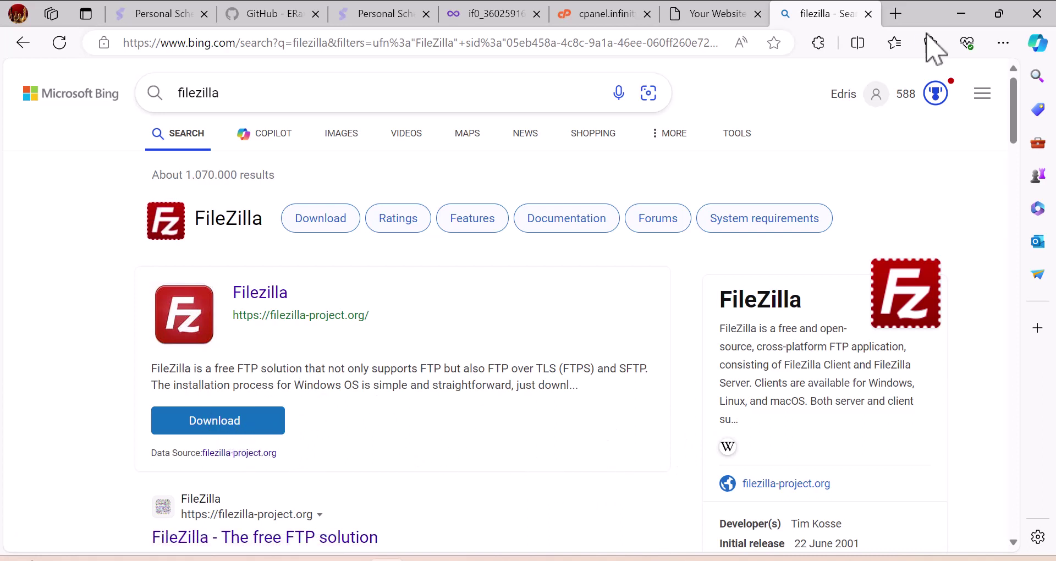
click(868, 14)
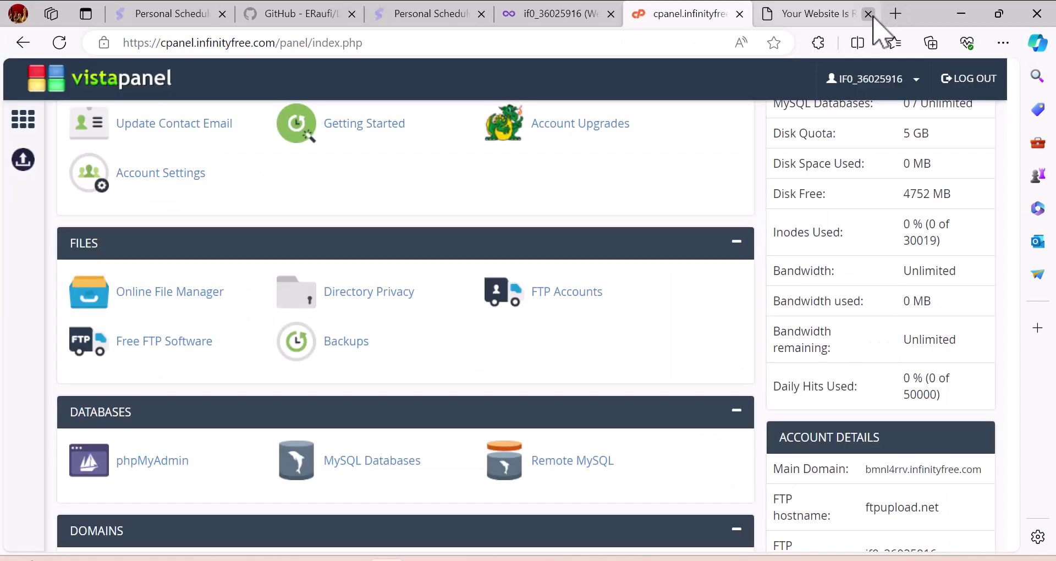
click(868, 14)
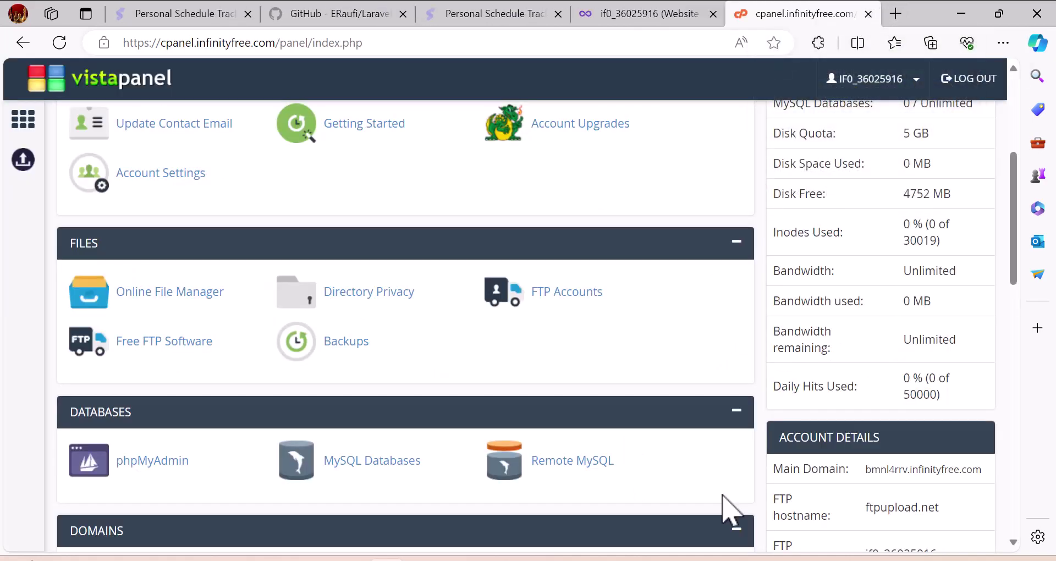
- Copy the FTP hostname ftpupload.net from the control panel's account details and paste it as the host in FileZilla
key(alt+Tab)
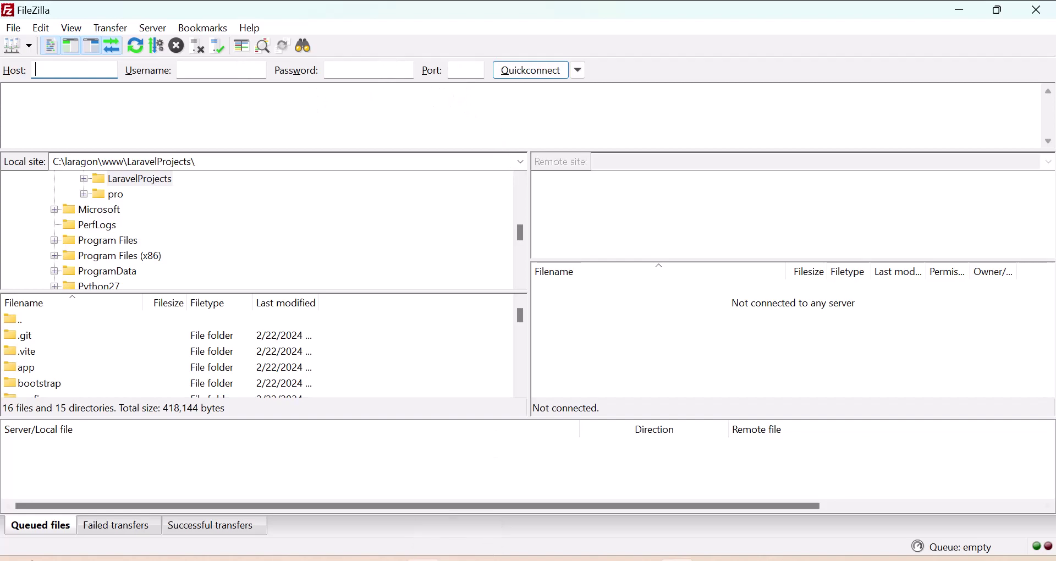
key(alt+Tab)
scroll(666, 420, up, 5)
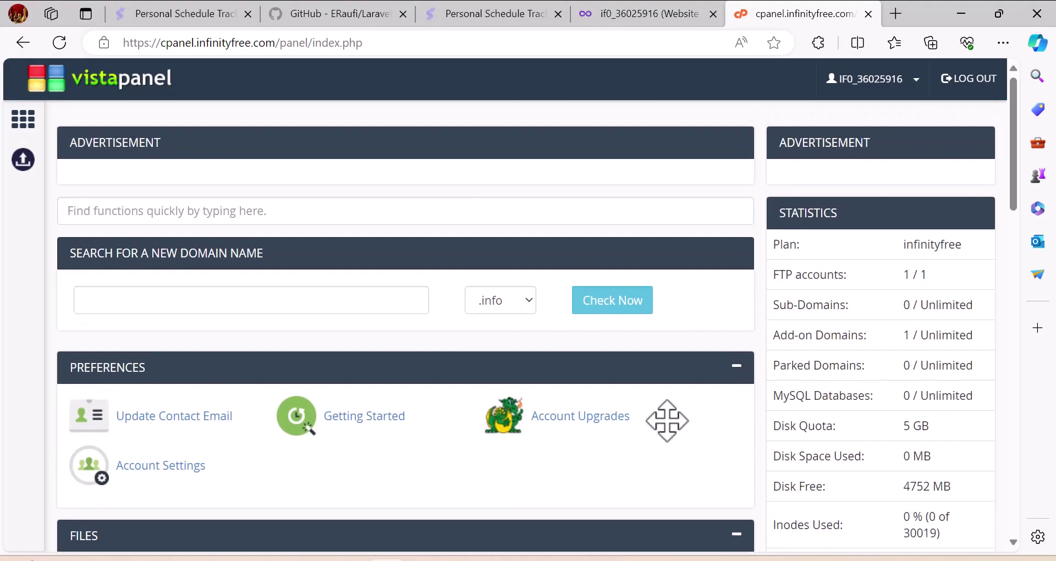
scroll(667, 421, down, 8)
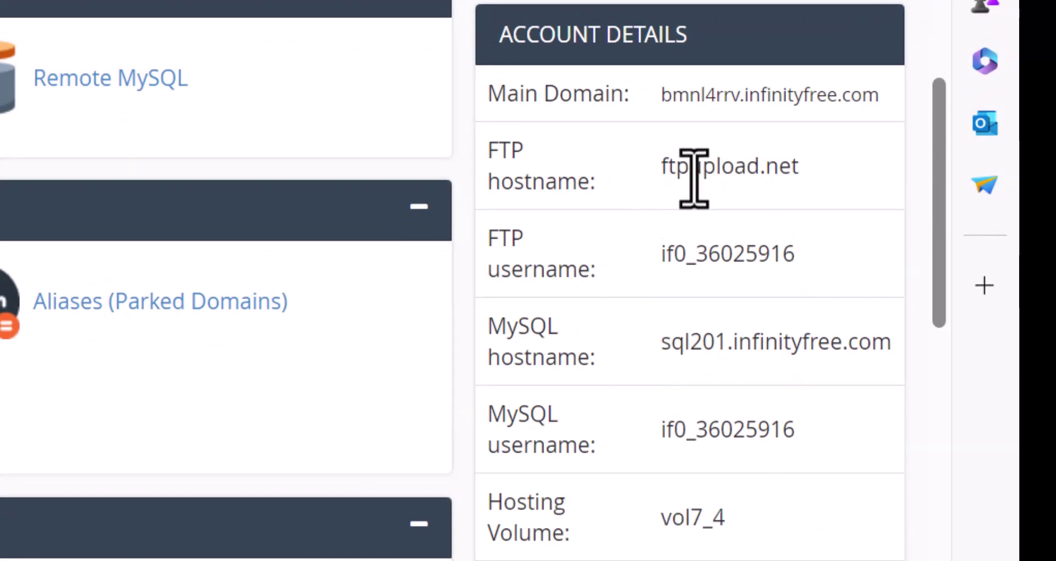
drag(662, 171, 831, 207)
key(ctrl+c)
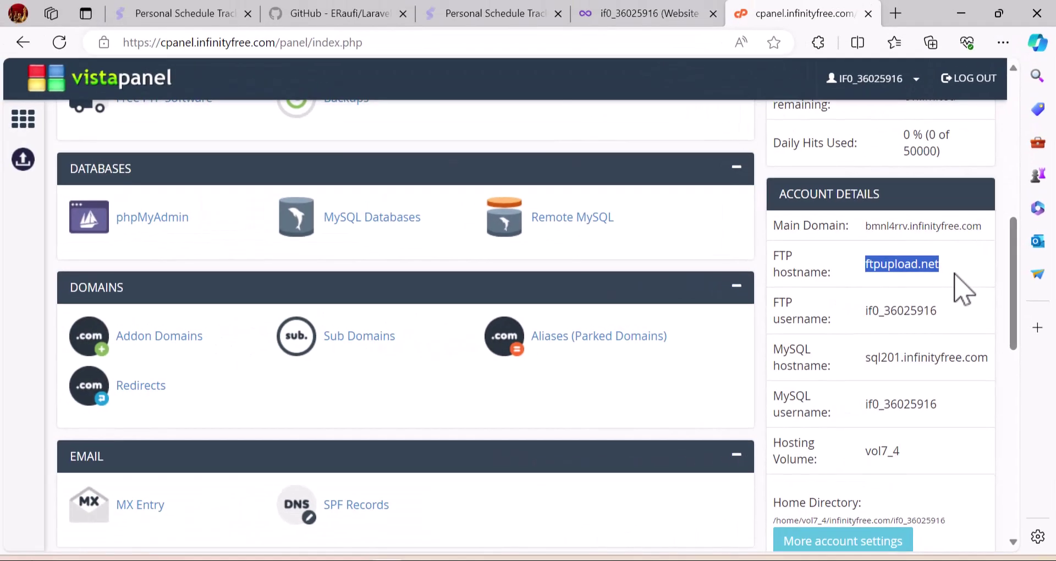
click(684, 558)
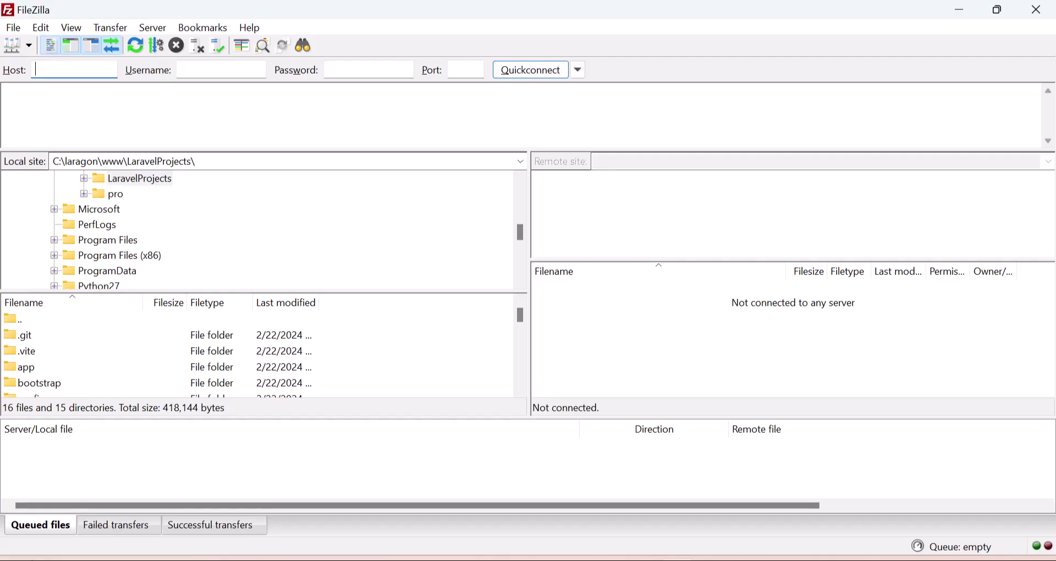
key(ctrl+v)
- Copy the FTP username from the control panel's account details into FileZilla's username field
key(alt+Tab)
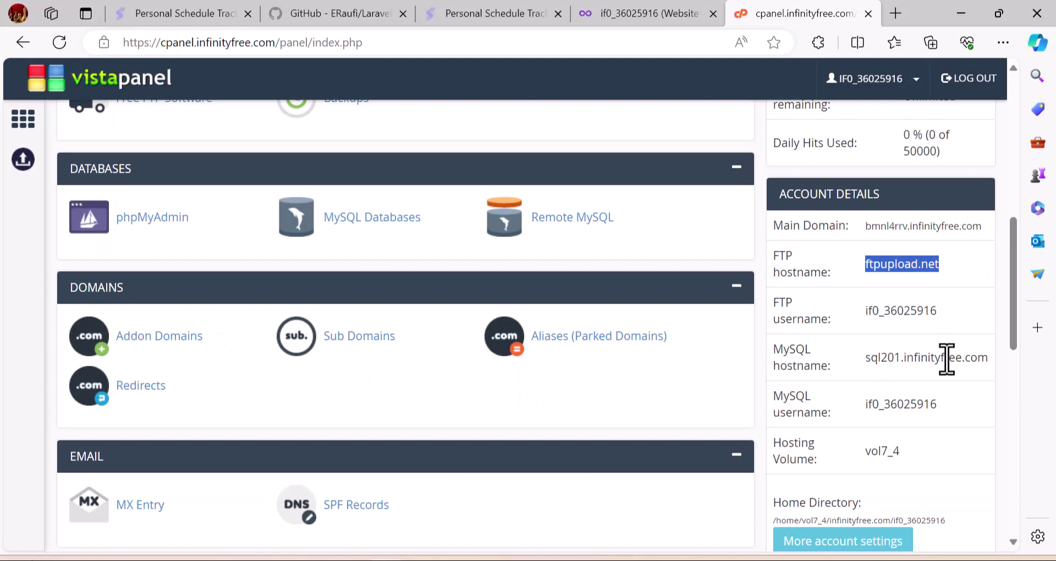
double_click(913, 313)
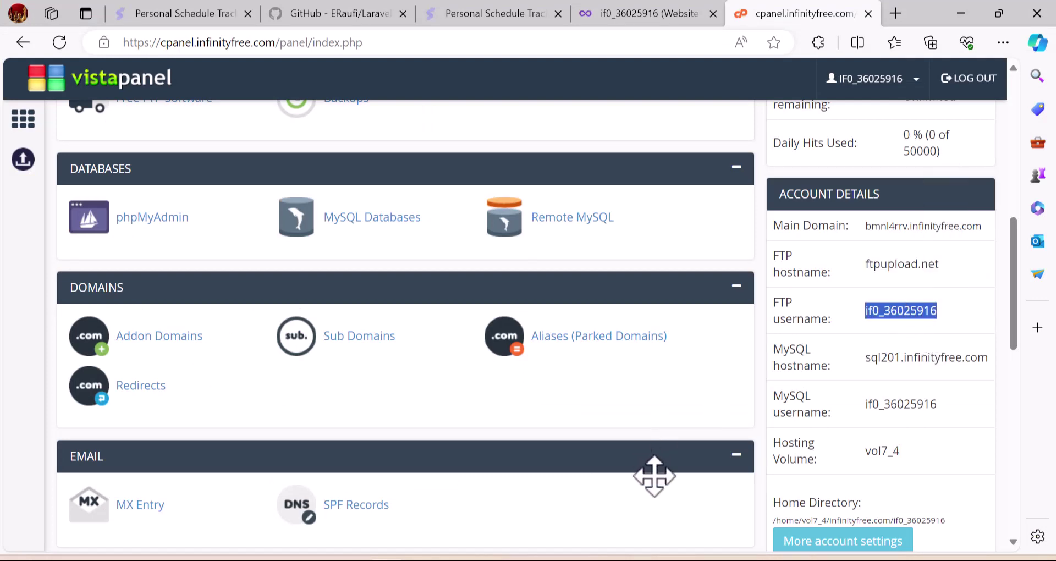
key(alt+Tab)
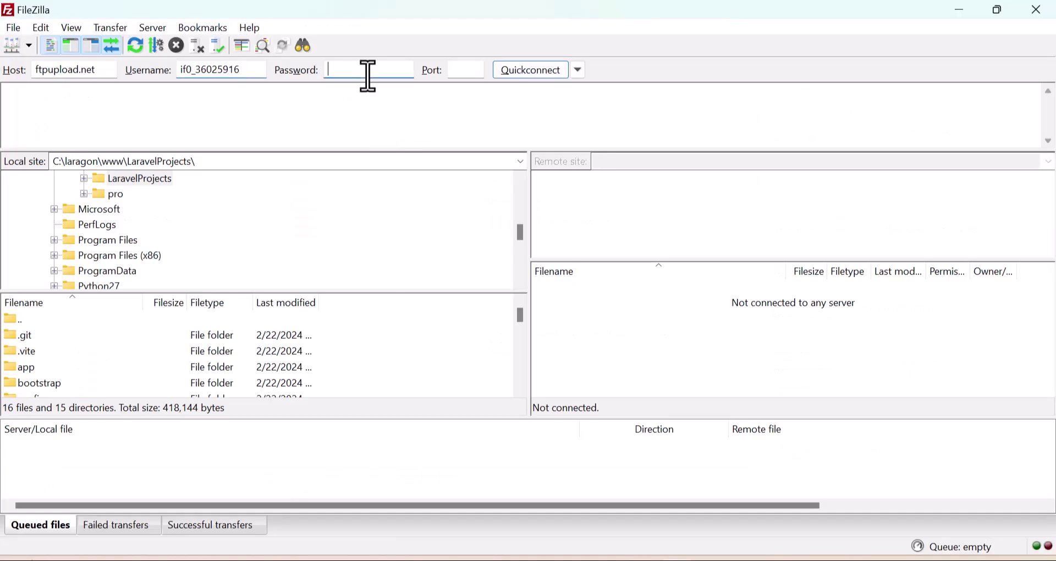
- Reveal the account password on the hosting account's page in the browser and copy it
key(alt+Tab)
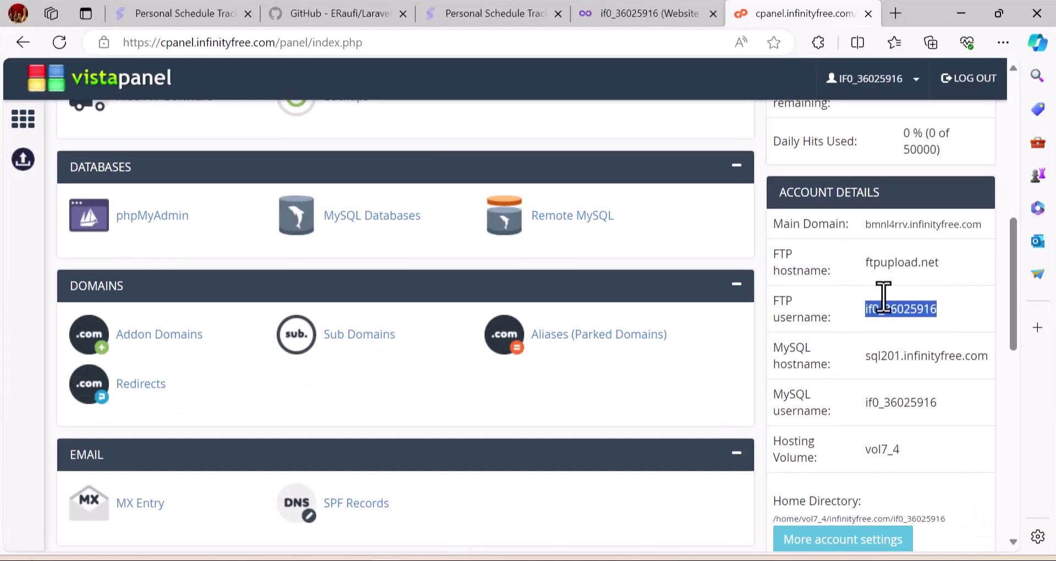
scroll(891, 300, up, 2)
click(627, 14)
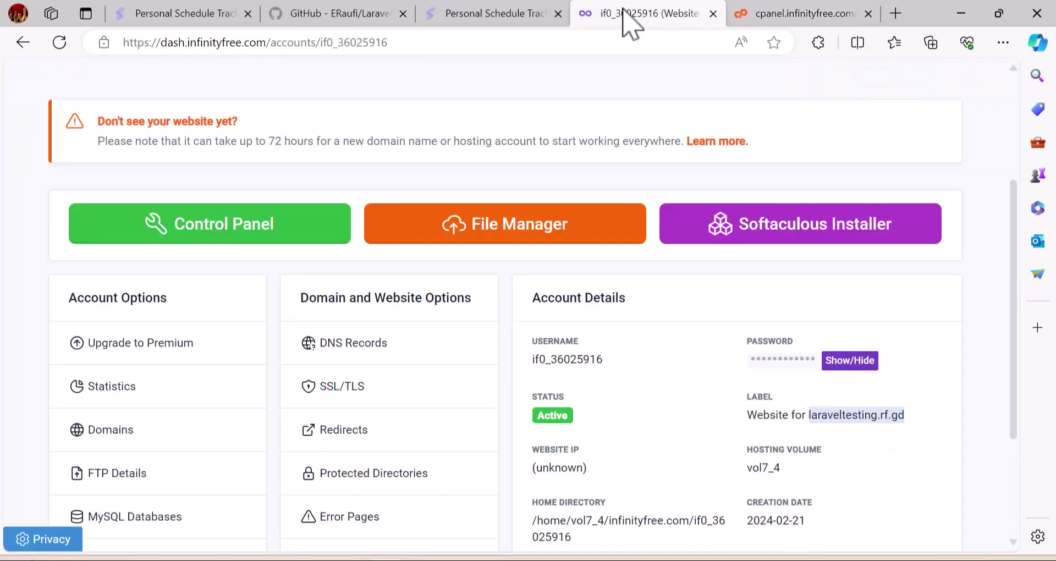
scroll(306, 254, up, 4)
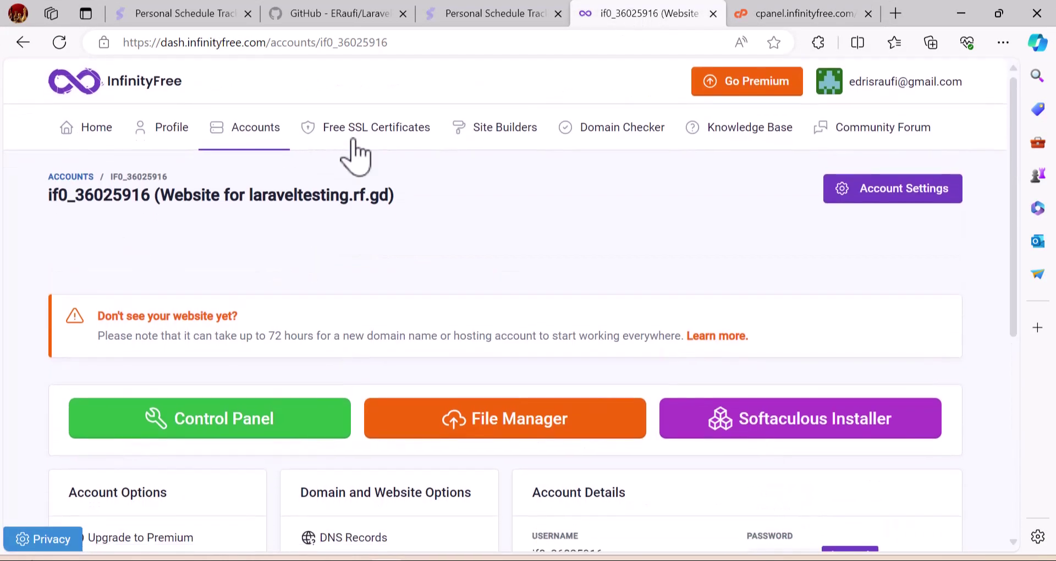
scroll(357, 256, down, 3)
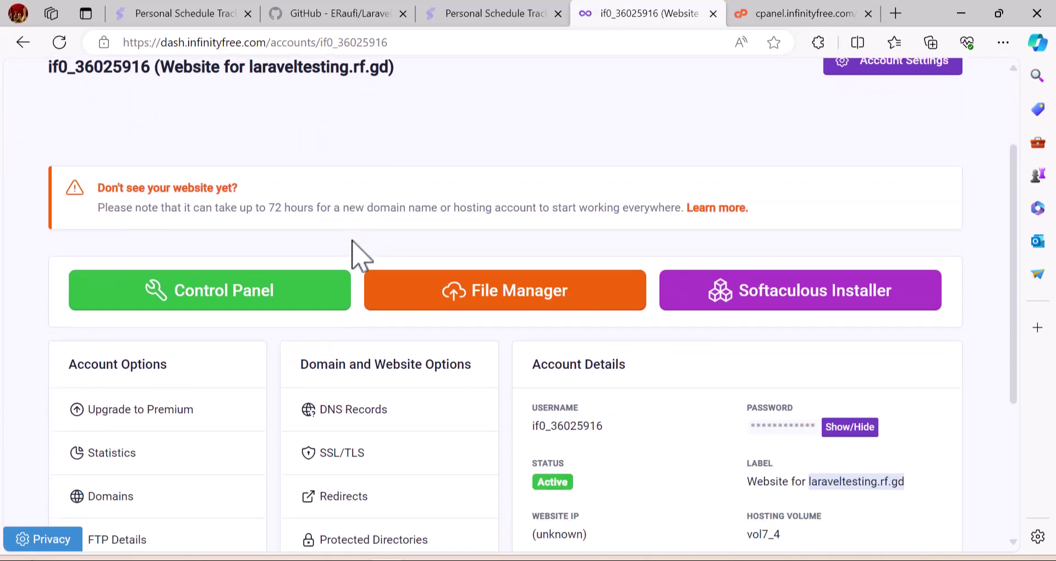
scroll(555, 359, down, 1)
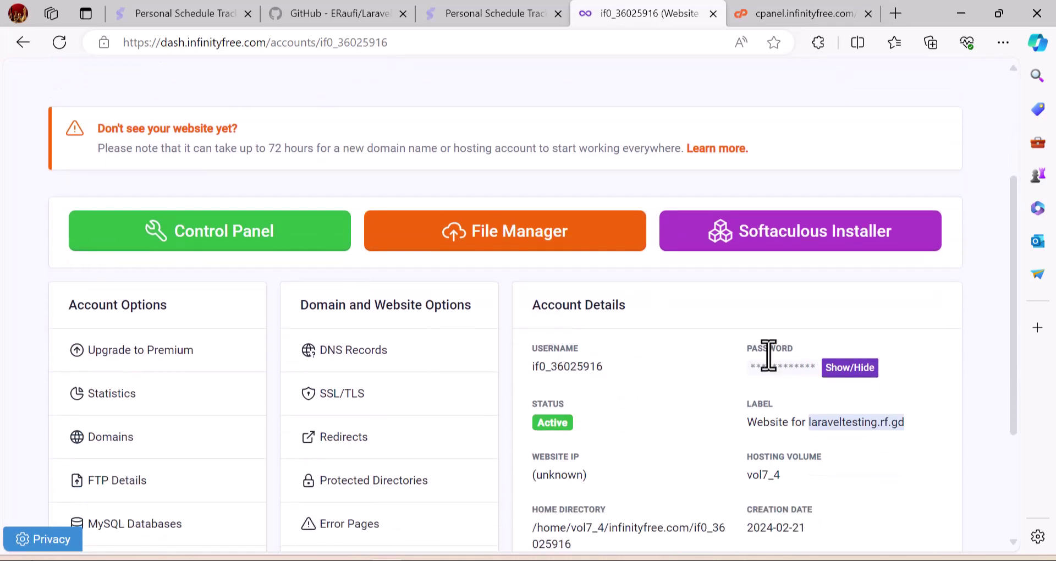
drag(753, 370, 783, 370)
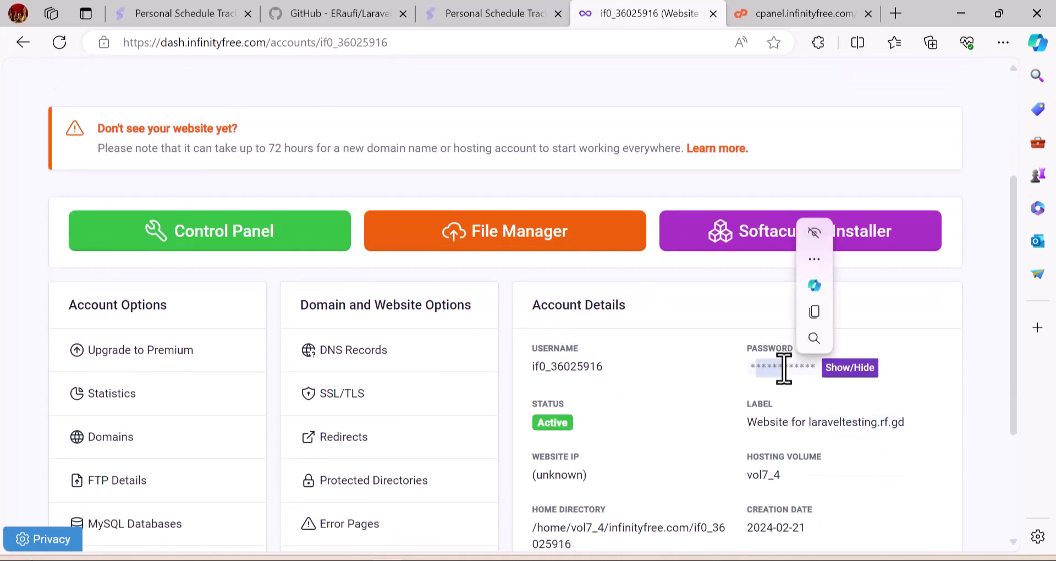
click(935, 388)
click(868, 375)
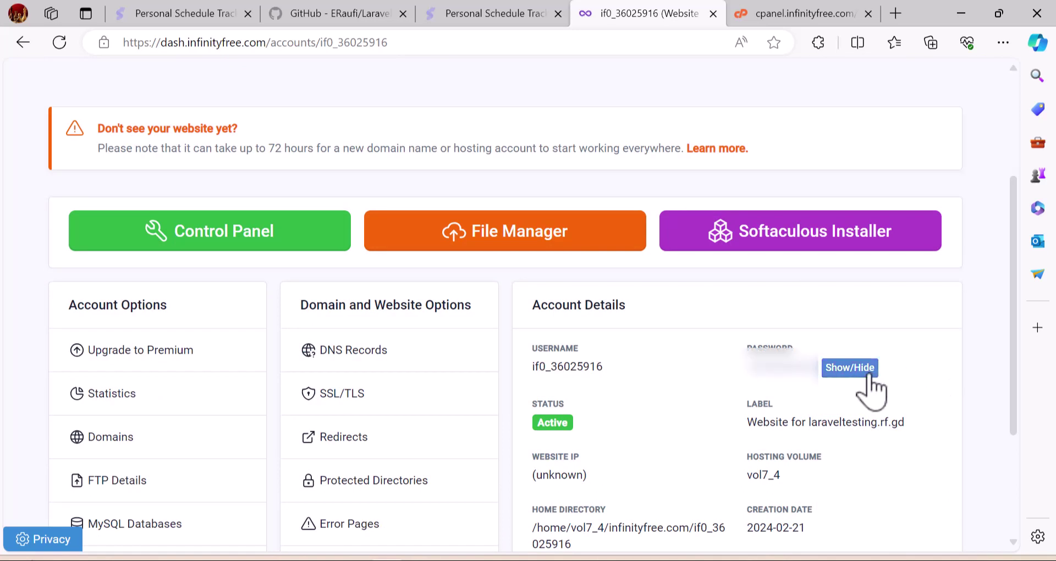
double_click(780, 368)
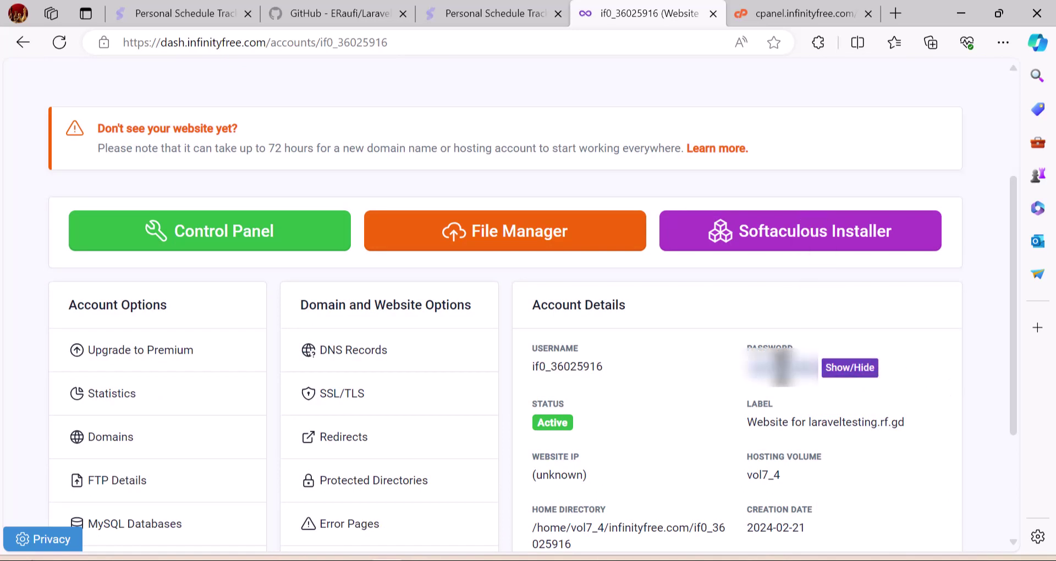
- Connect FileZilla to the FTP server using the copied account password, and return to the hosting account's page in the browser
key(alt+Tab)
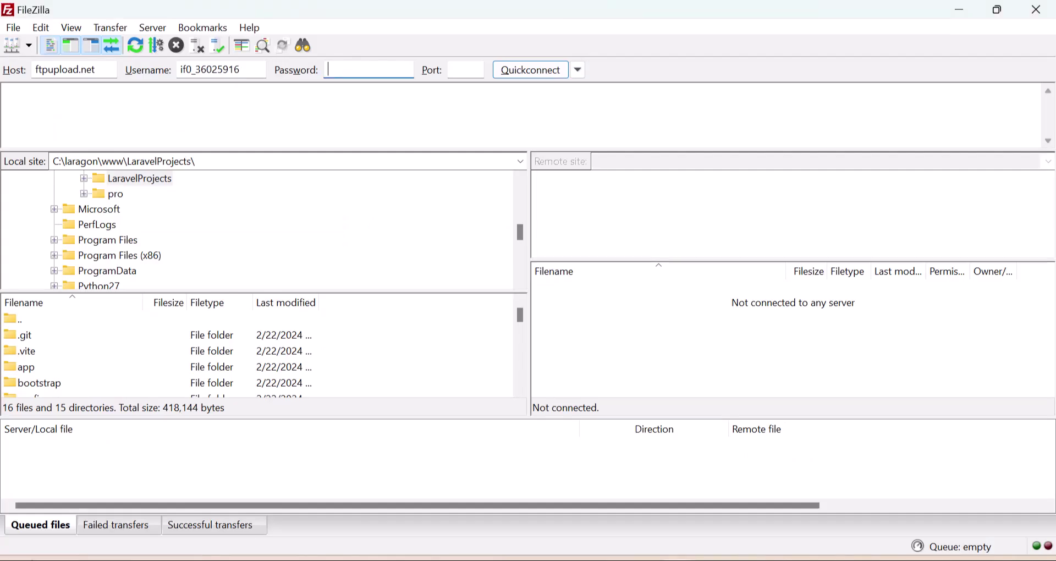
key(ctrl+v)
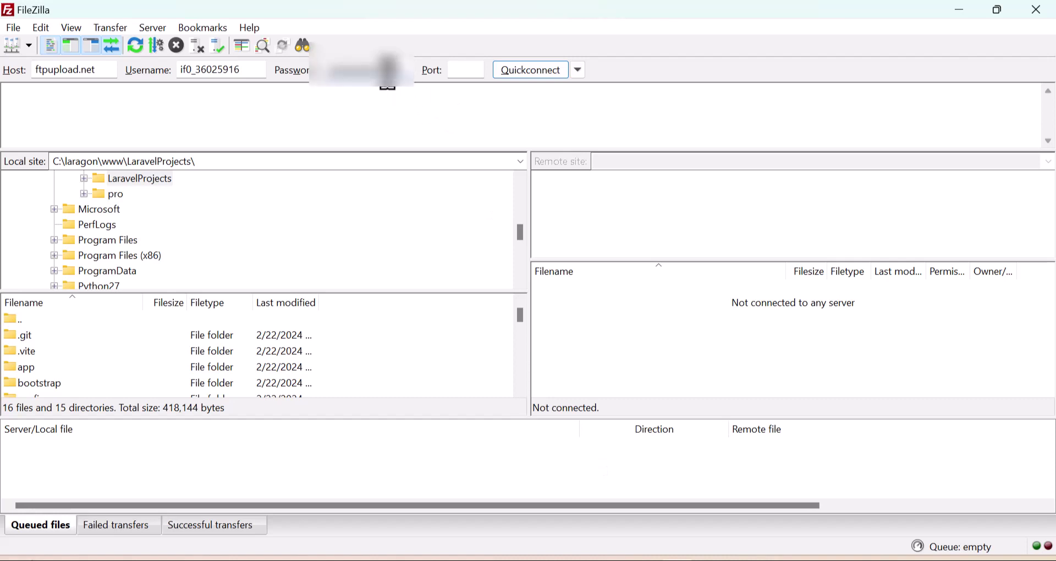
click(545, 74)
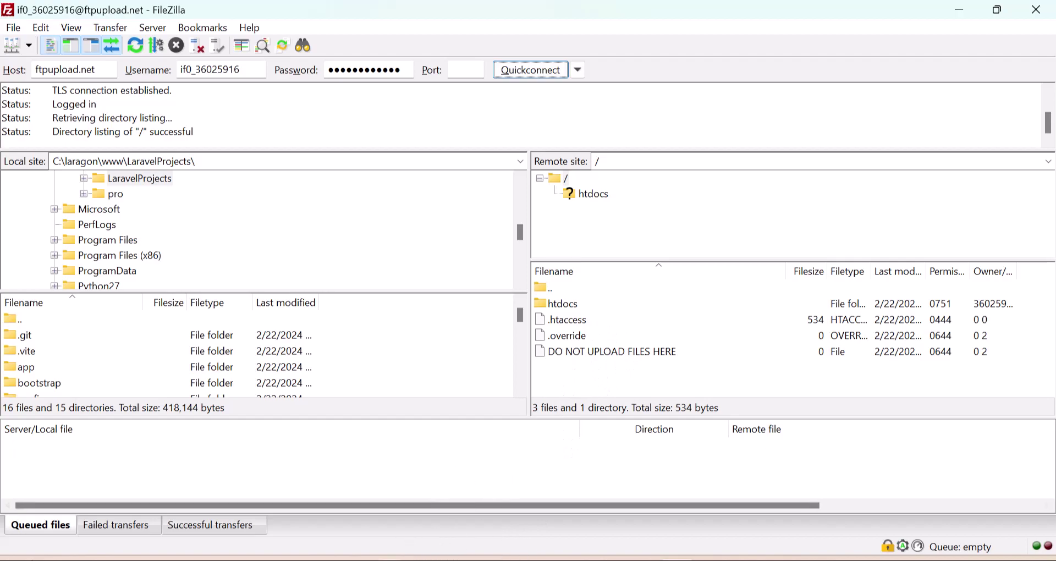
key(alt+Tab)
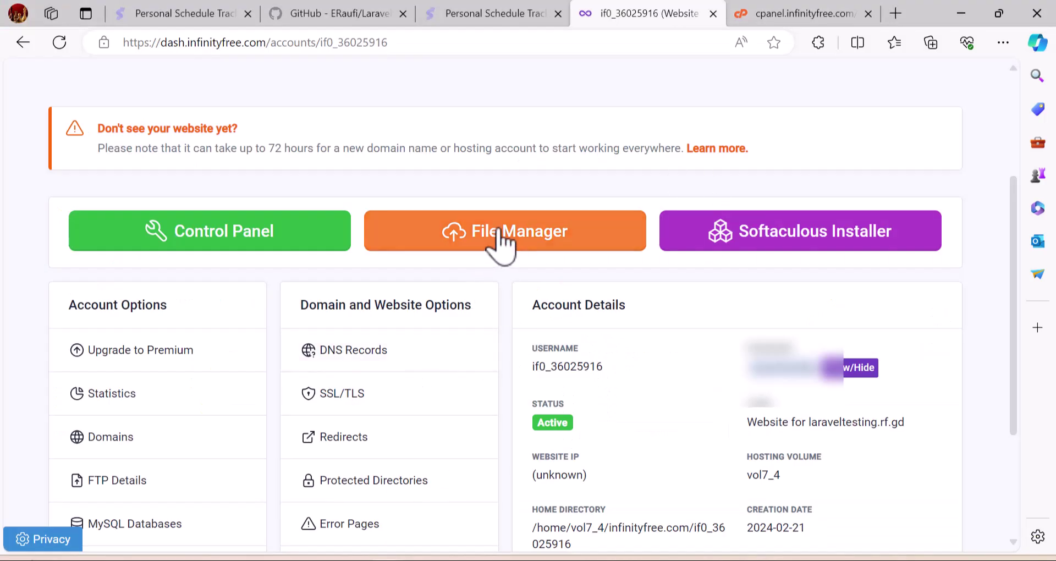
- Open the hosting account's online file manager to view its root folder, and return to FileZilla
click(510, 256)
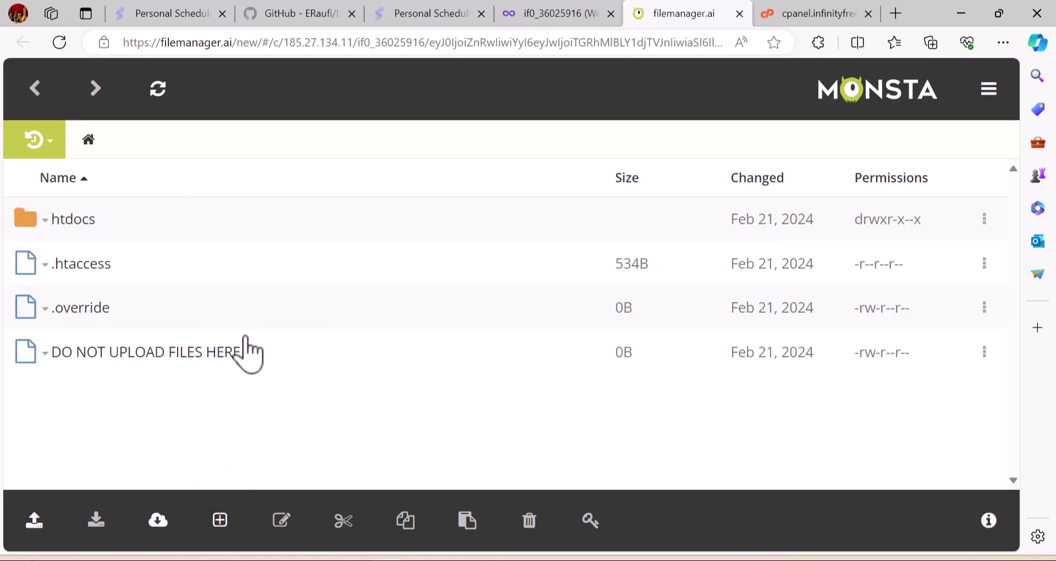
key(alt+Tab)
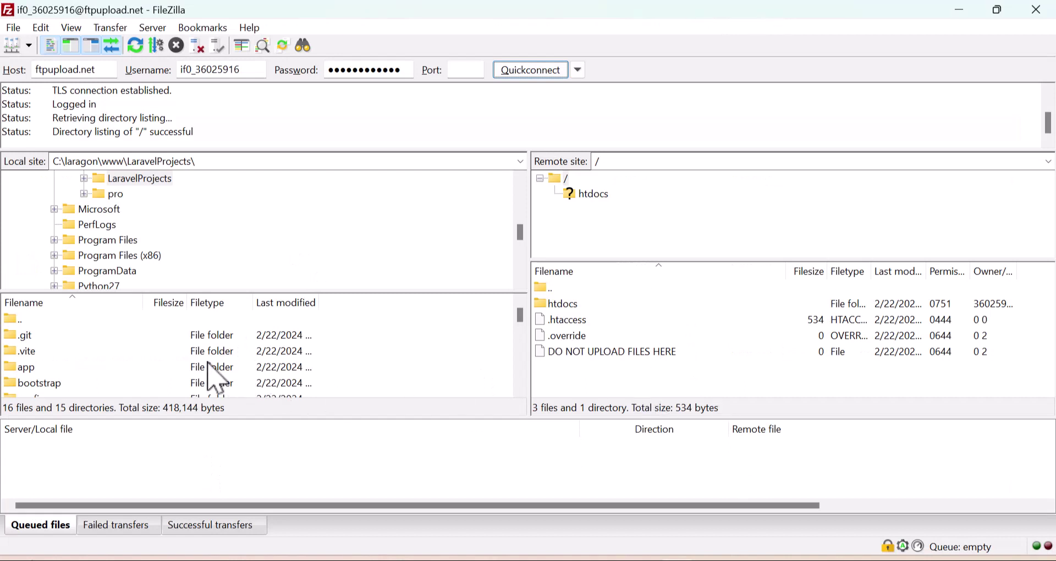
- Browse the local site in FileZilla through laragon and www to the LaravelProjects folder
scroll(171, 253, up, 6)
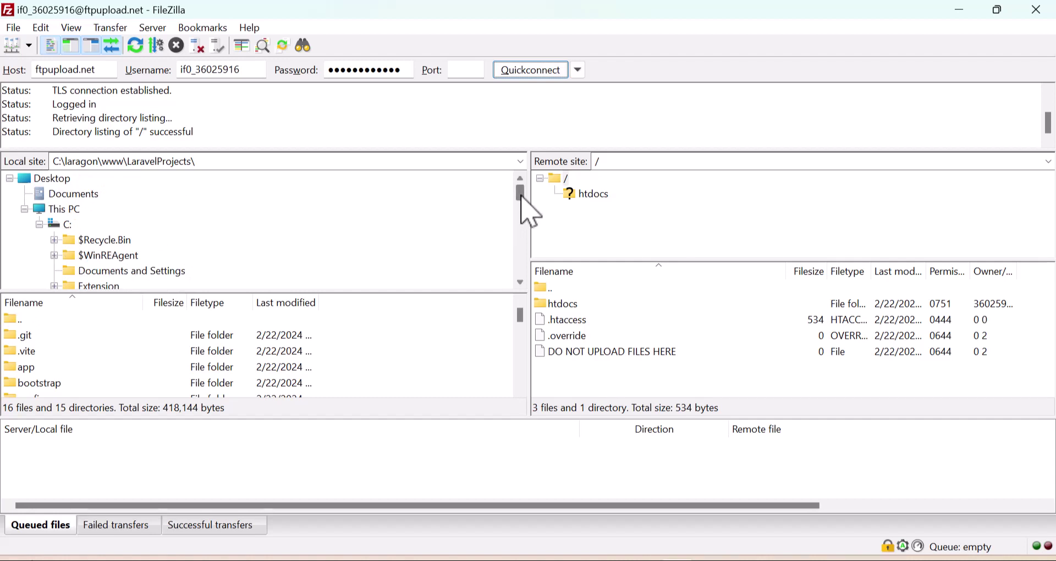
drag(520, 198, 520, 212)
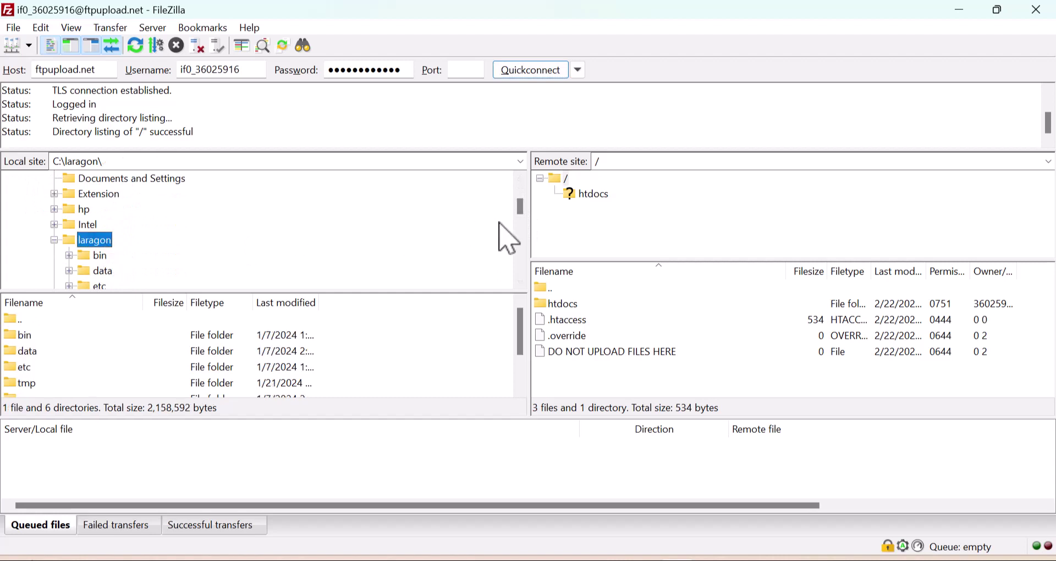
scroll(520, 209, down, 2)
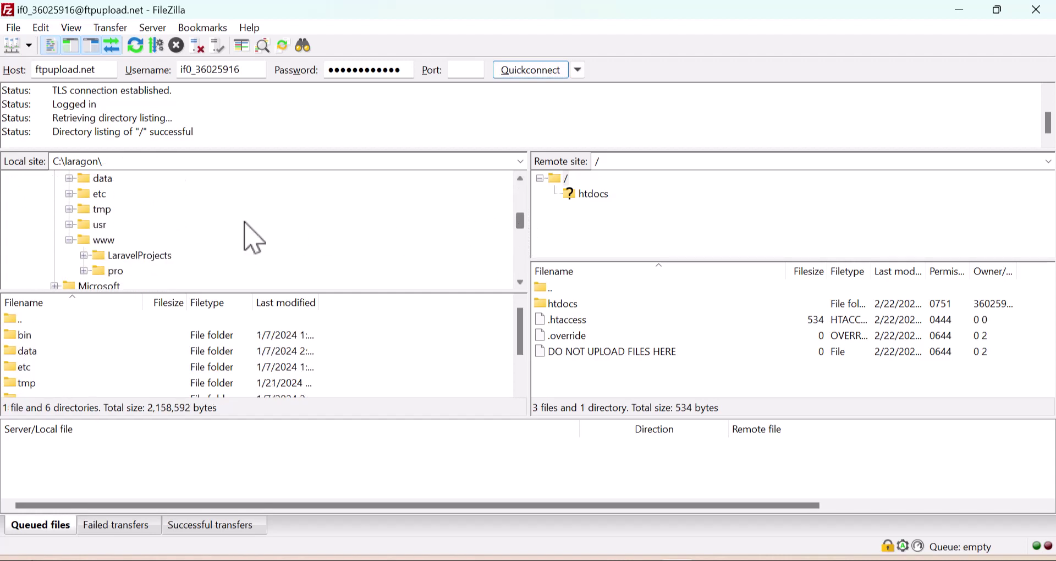
click(103, 240)
click(137, 257)
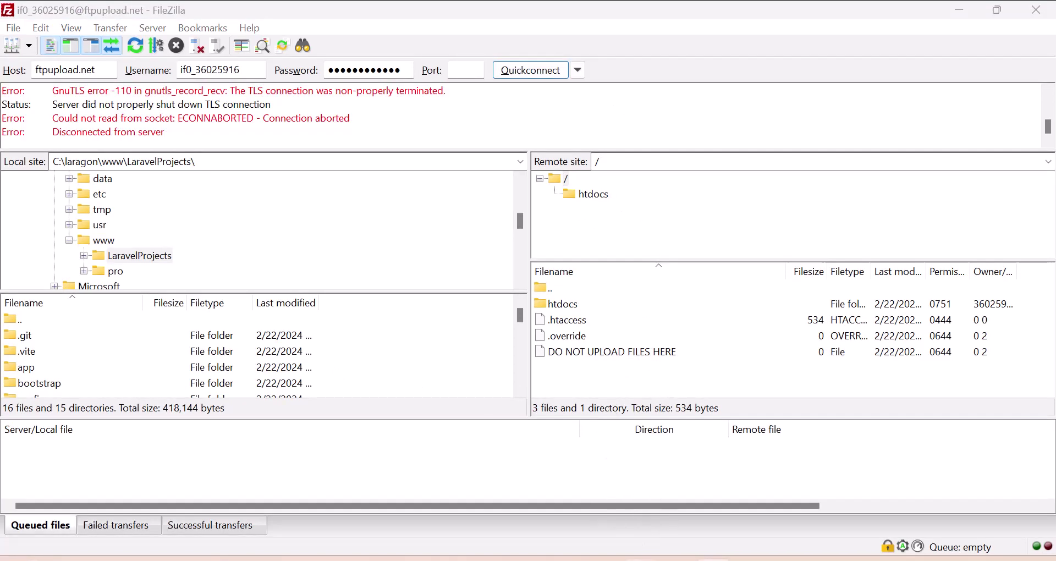
- Switch to the .env file in VS Code, close the terminal and highlight the settings from DB_HOST to DB_PASSWORD
key(alt+Tab)
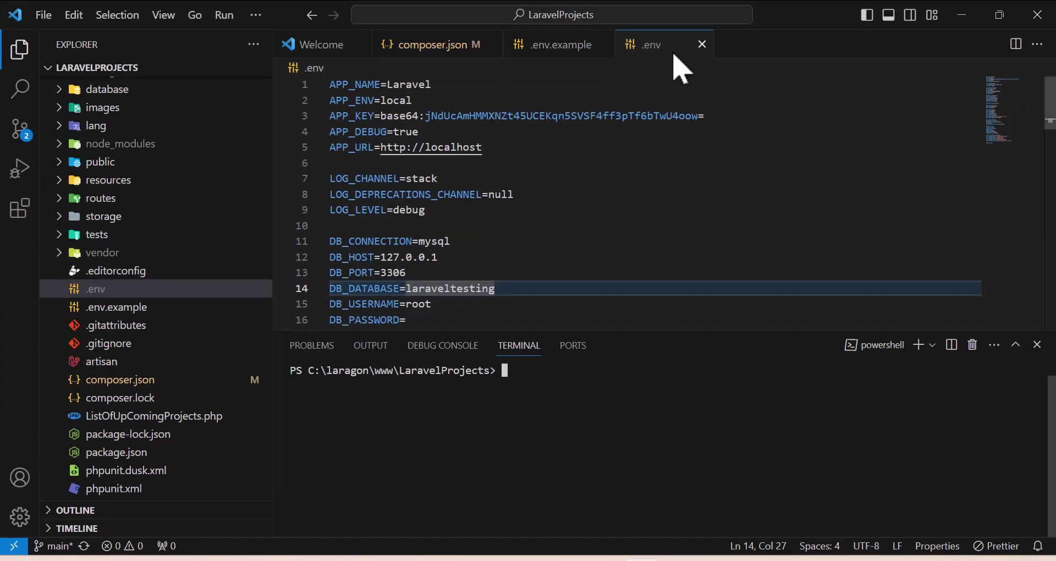
click(1036, 345)
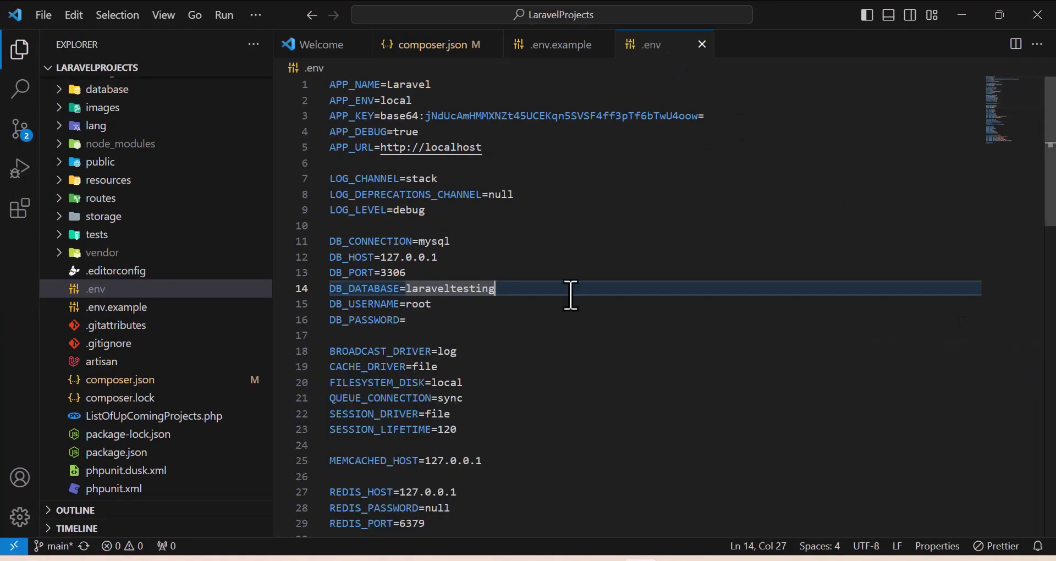
click(551, 277)
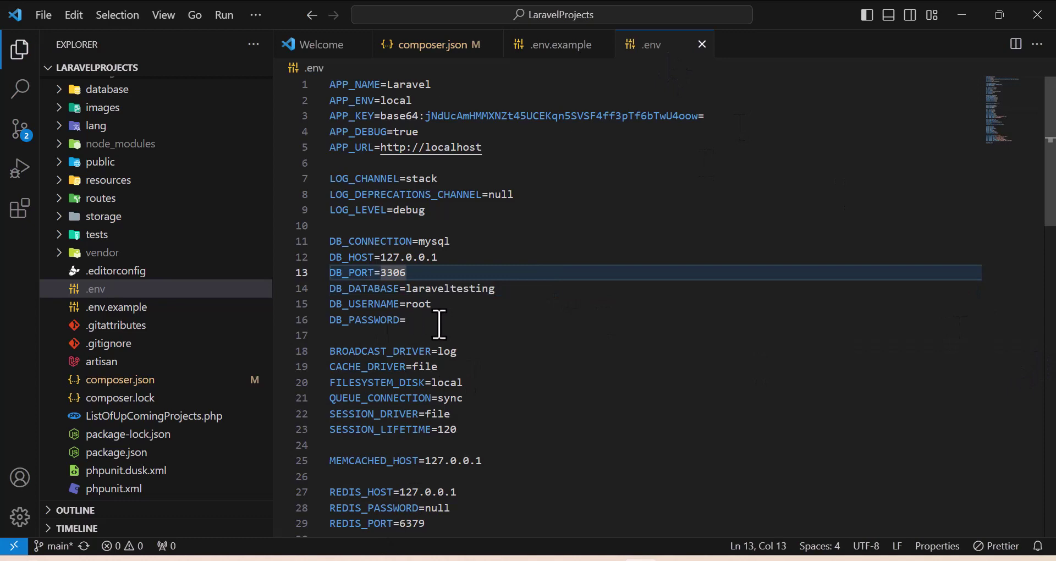
drag(439, 324, 323, 251)
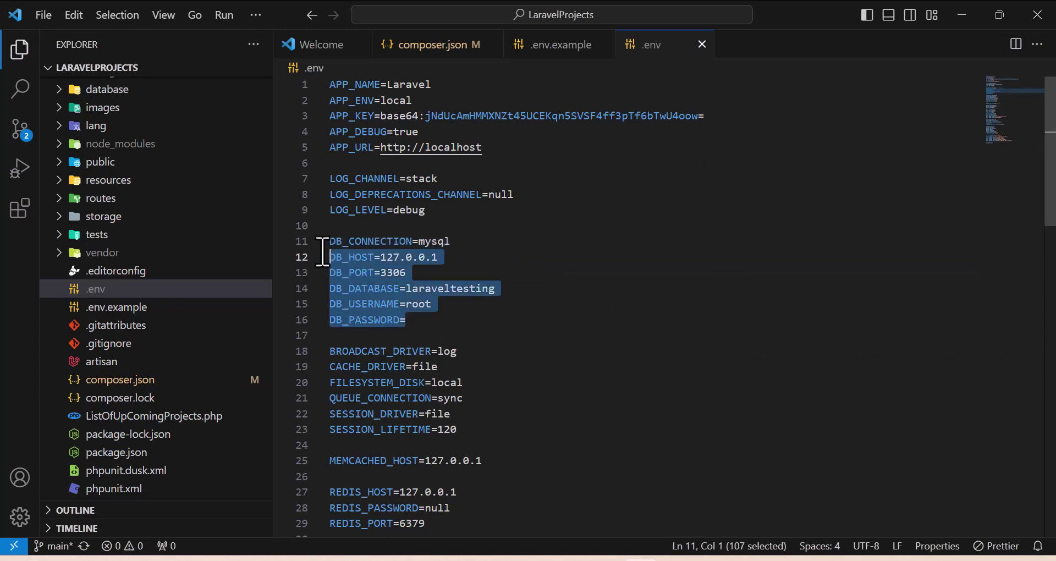
- Copy the MySQL hostname from the hosting control panel and set DB_HOST in .env to sql201.infinityfree.com
click(449, 554)
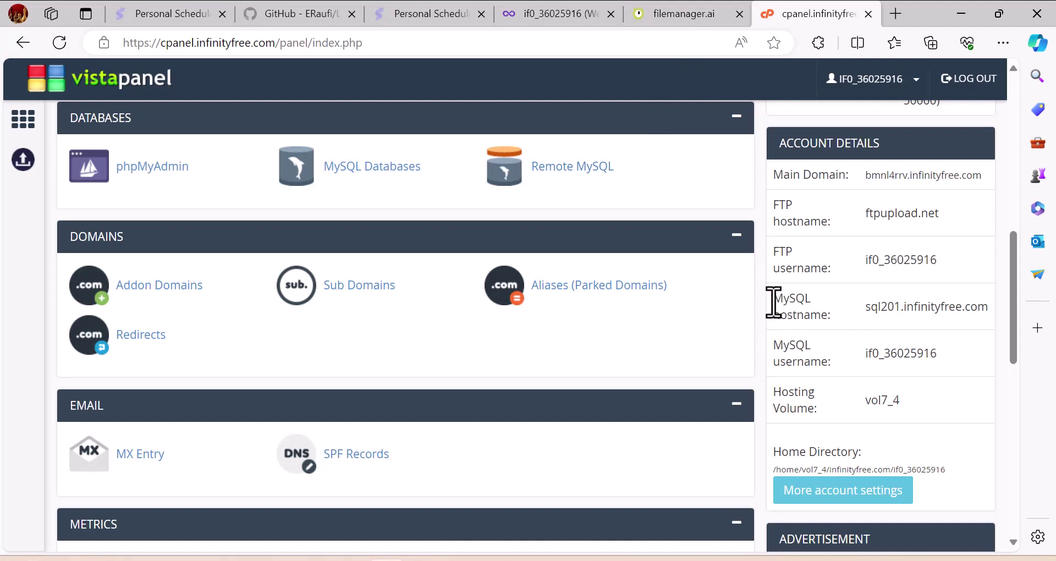
drag(770, 302, 985, 311)
key(ctrl+c)
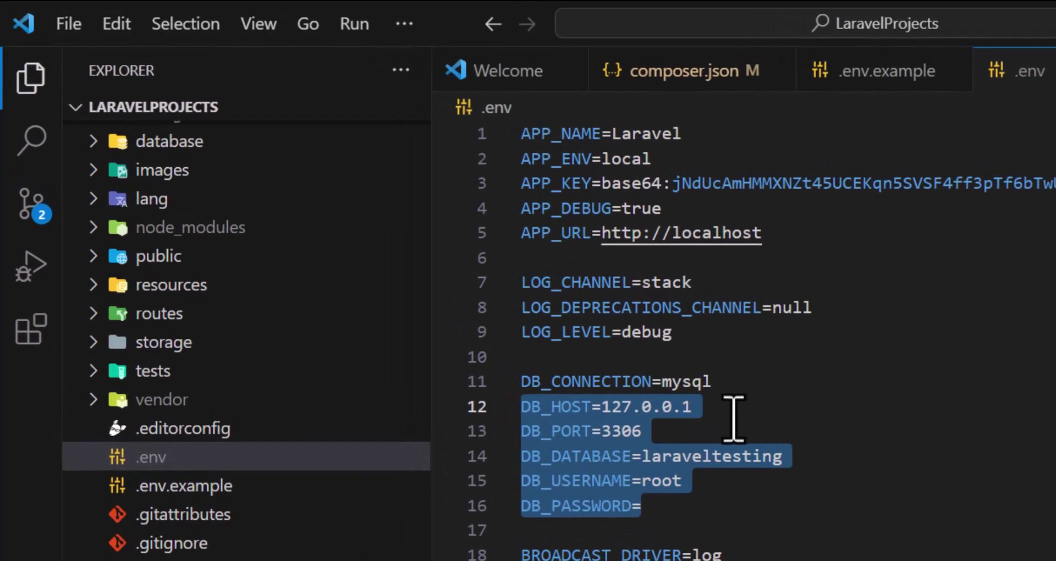
click(734, 414)
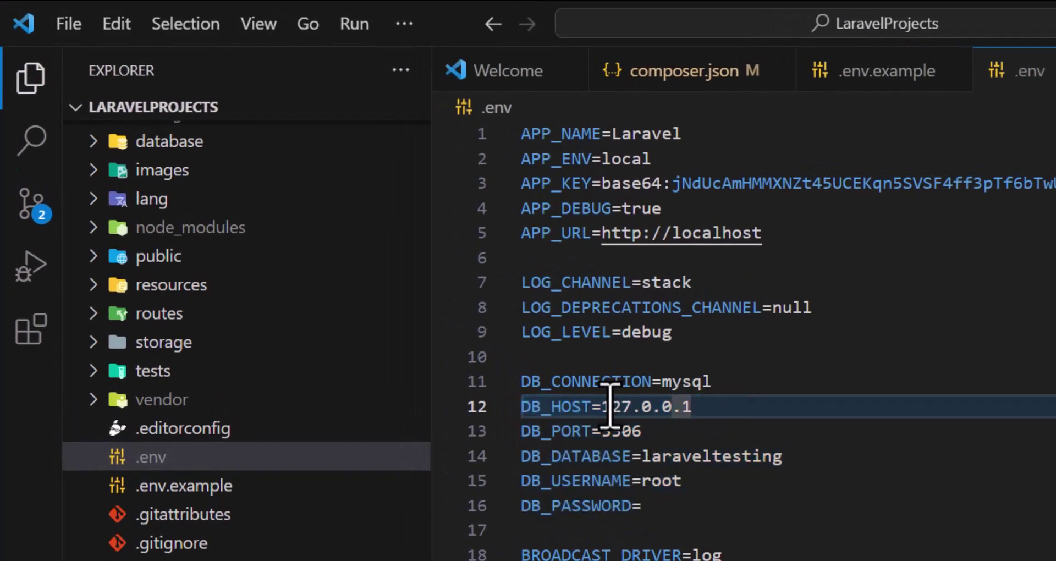
drag(602, 406, 718, 405)
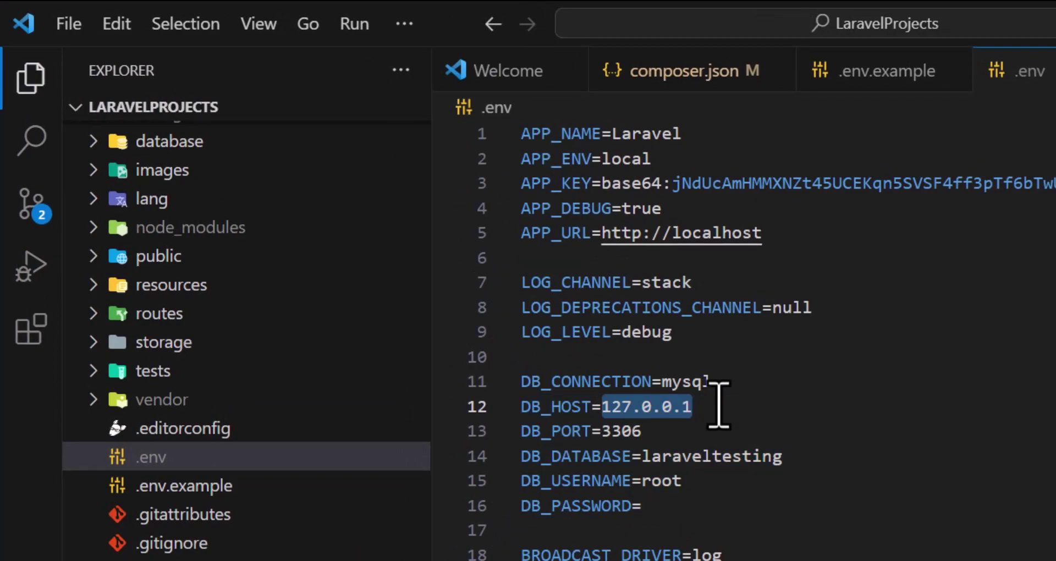
key(ctrl+v)
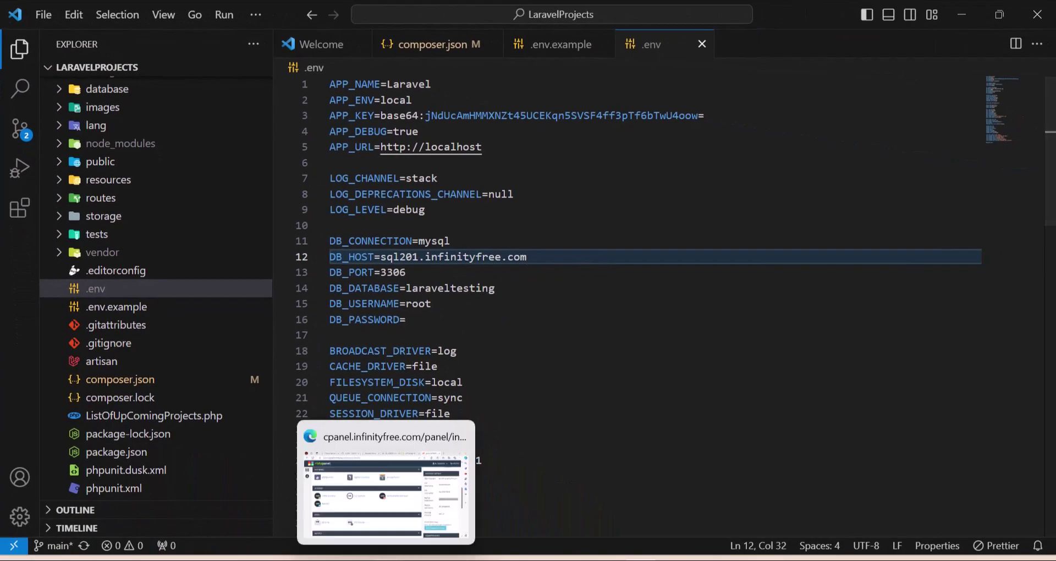
- Replace the DB_USERNAME value in .env with the MySQL username copied from the control panel, without leaving an extra blank line
click(386, 483)
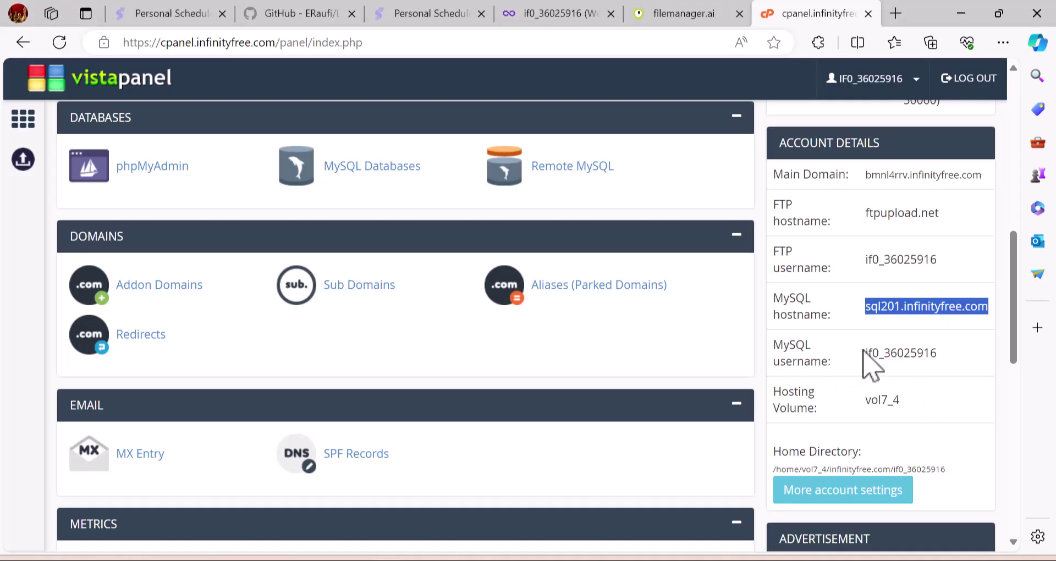
drag(866, 354, 938, 354)
key(ctrl+c)
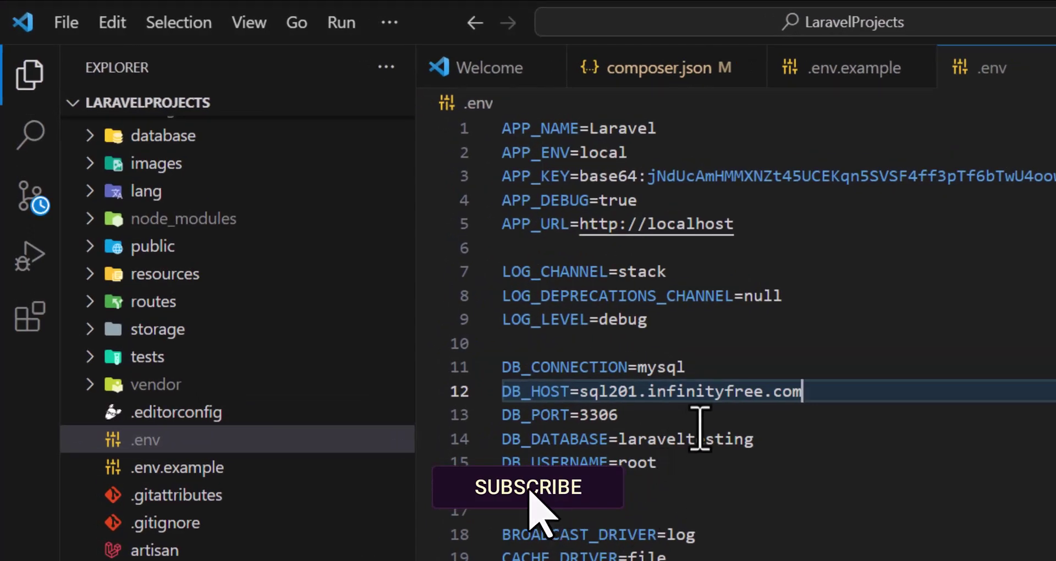
double_click(635, 462)
key(ctrl+v)
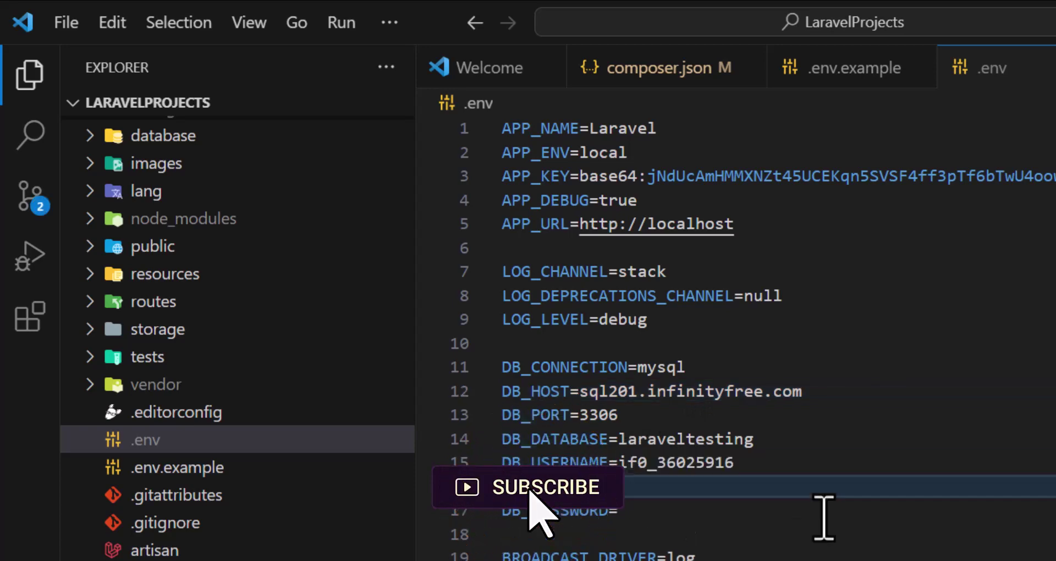
key(BackSpace)
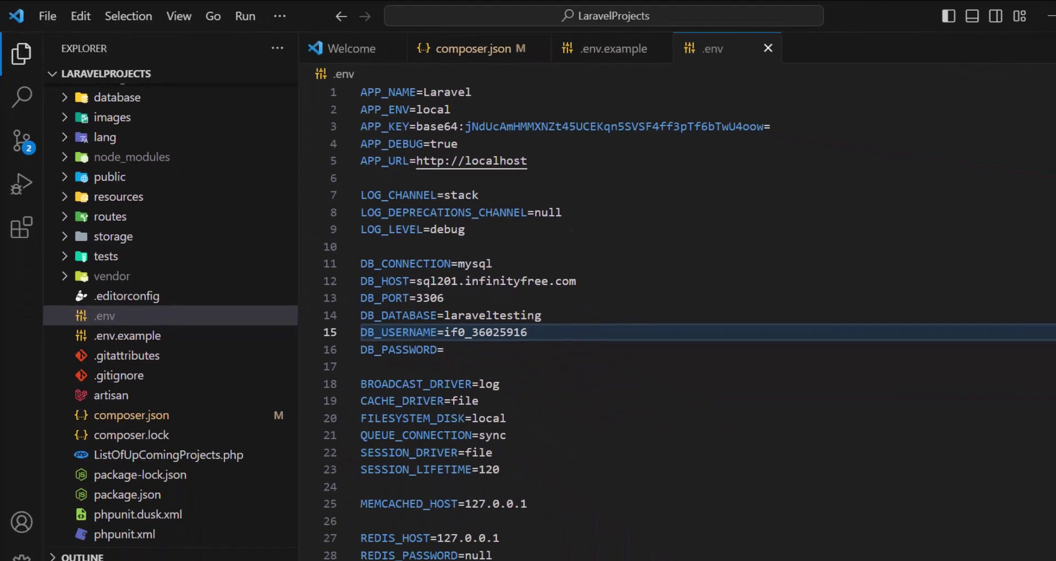
- Copy the account password from the hosting account's page and paste it as DB_PASSWORD in the .env file
key(alt+Tab)
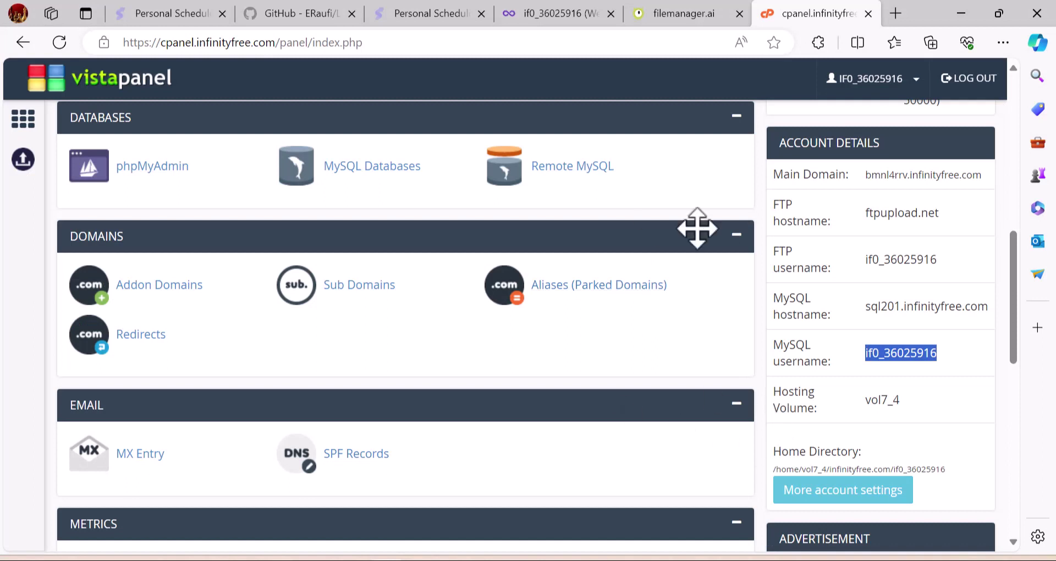
click(572, 16)
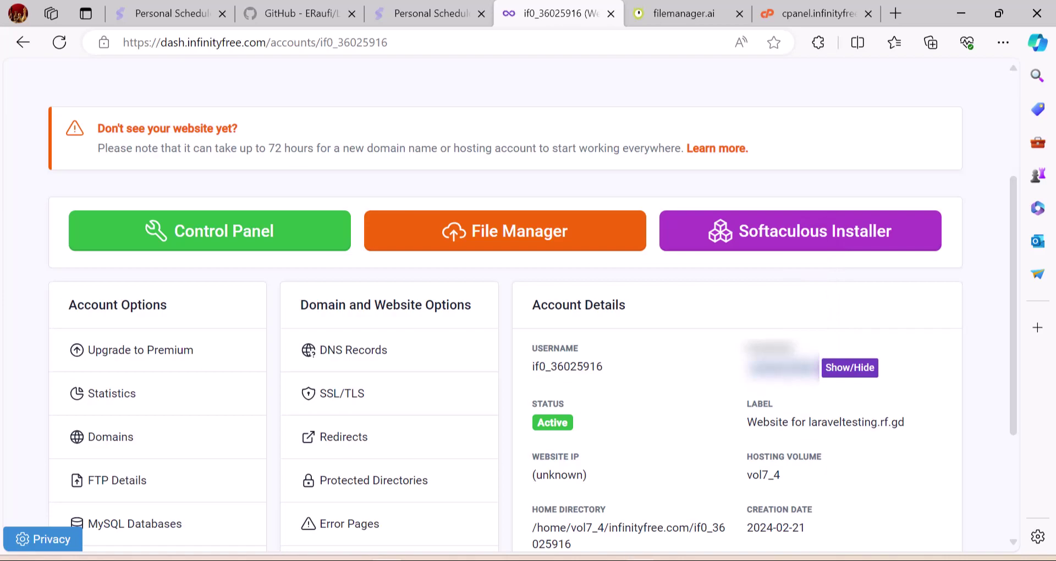
key(alt+Tab)
key(Down)
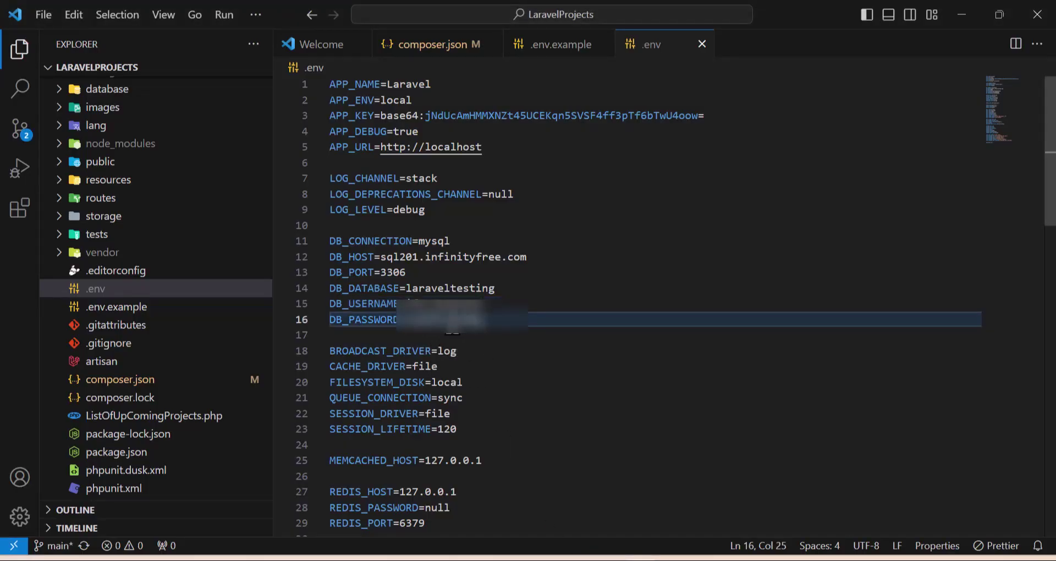
- Set APP_ENV to production and APP_DEBUG to false in the .env file
double_click(393, 102)
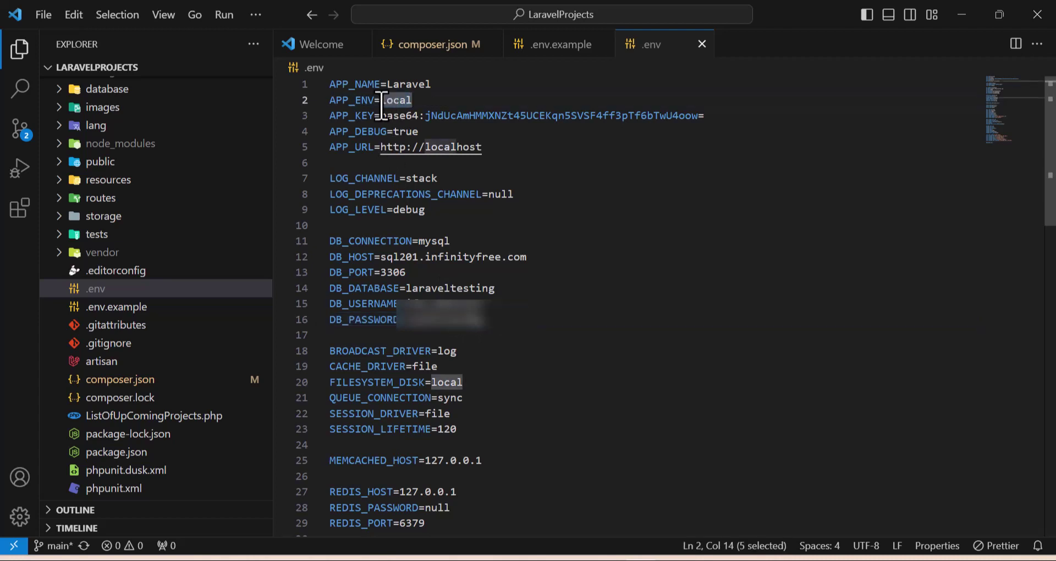
text(production)
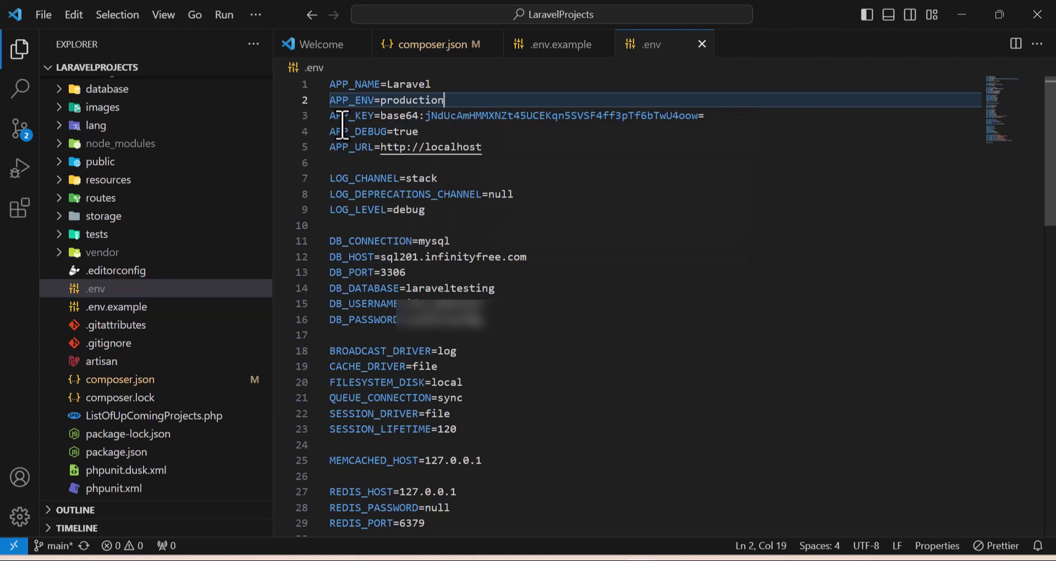
double_click(417, 131)
text(fals)
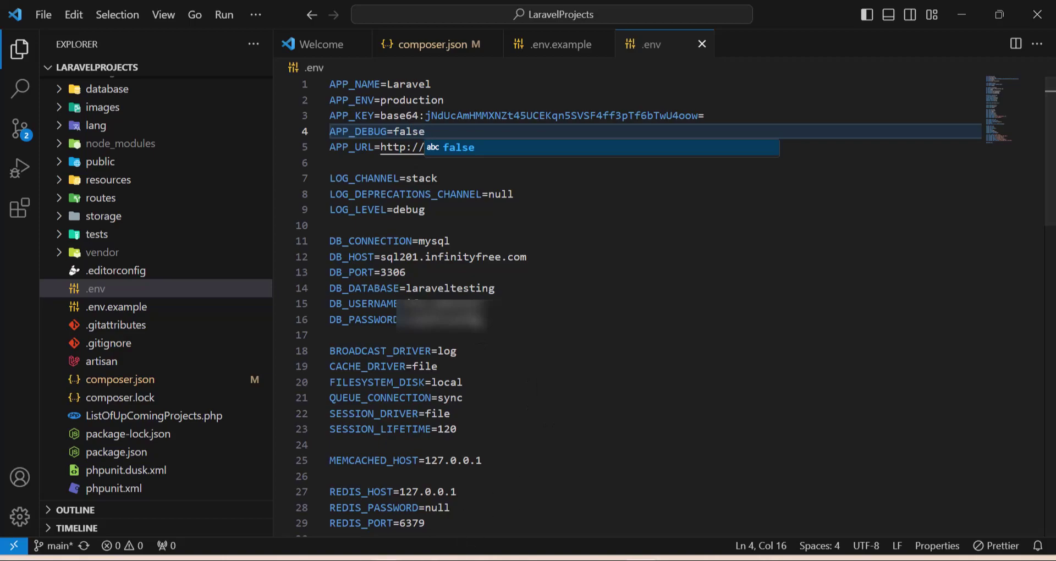
key(Escape)
- Open the form for creating a new MySQL database on the hosting account in the browser
key(alt+Tab)
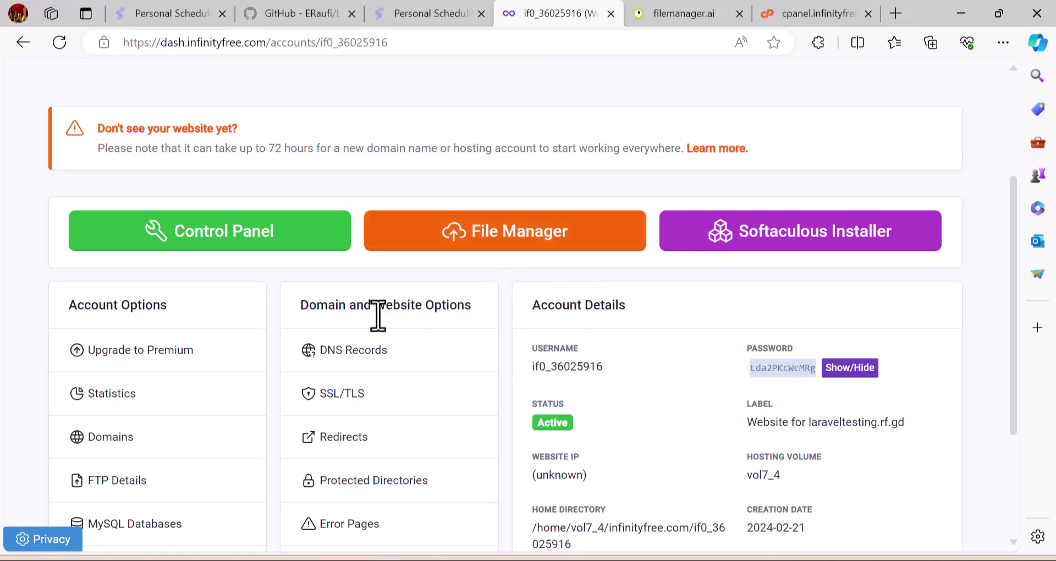
scroll(294, 420, down, 2)
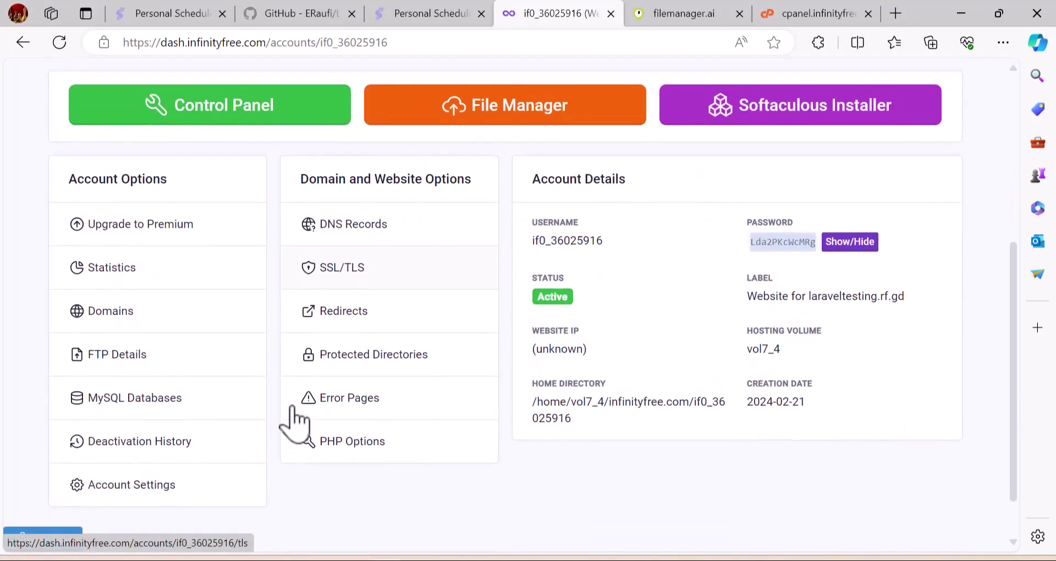
click(154, 408)
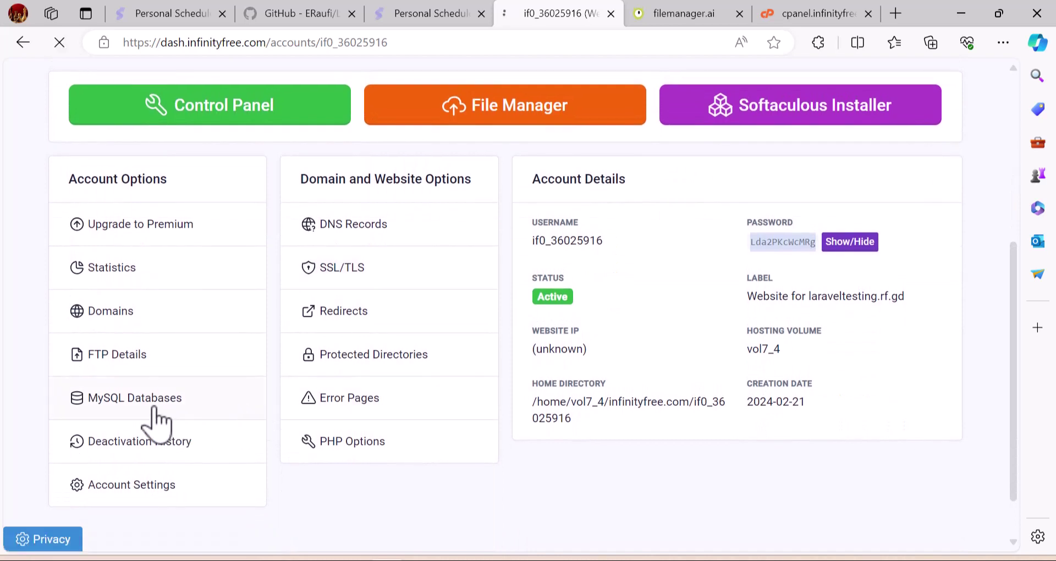
scroll(575, 400, down, 5)
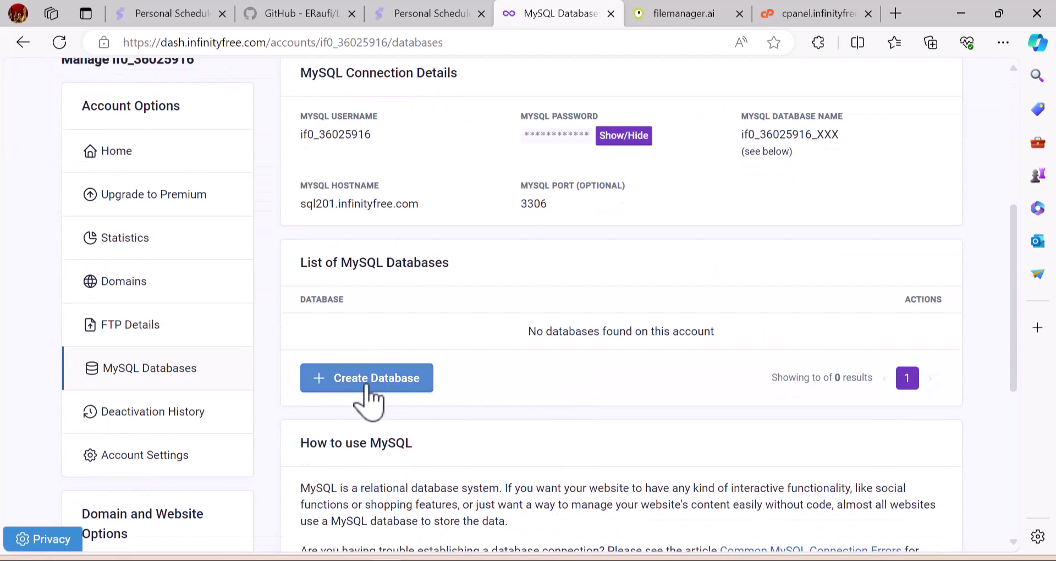
click(380, 385)
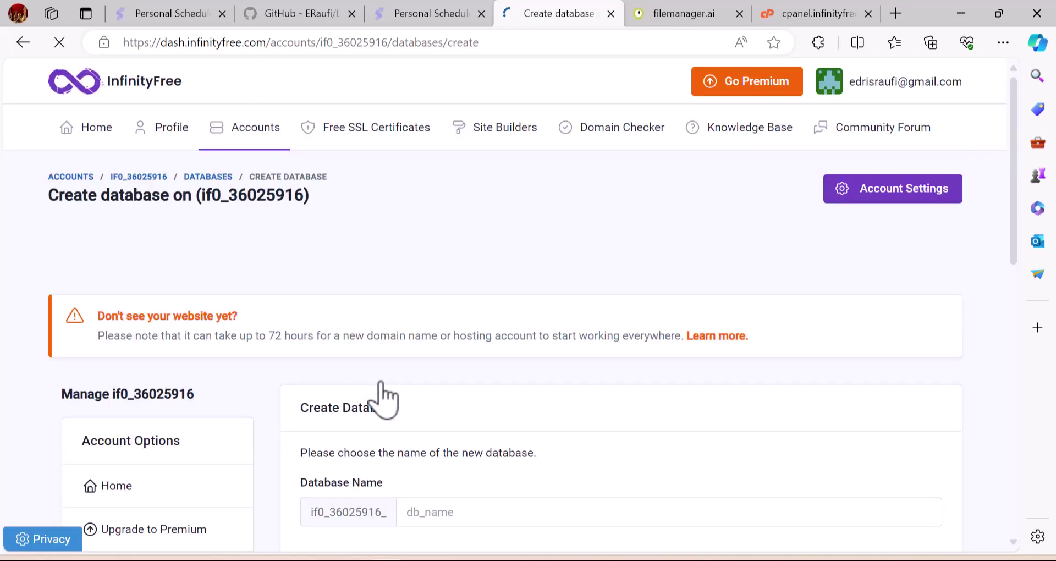
scroll(380, 395, down, 2)
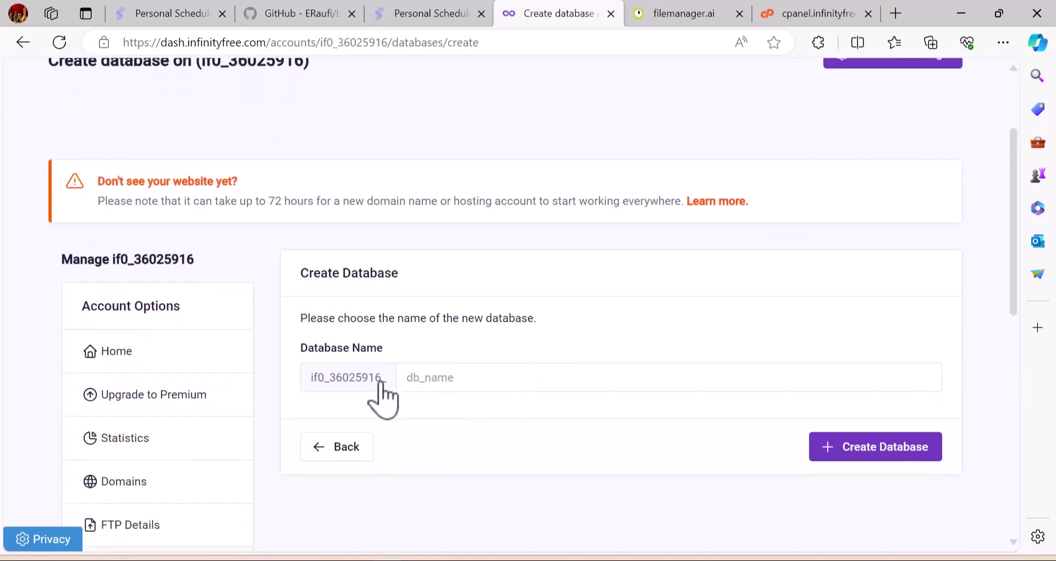
- Copy the DB_DATABASE value laraveltesting from the .env file and paste it as the new database's name
click(448, 380)
key(alt+Tab)
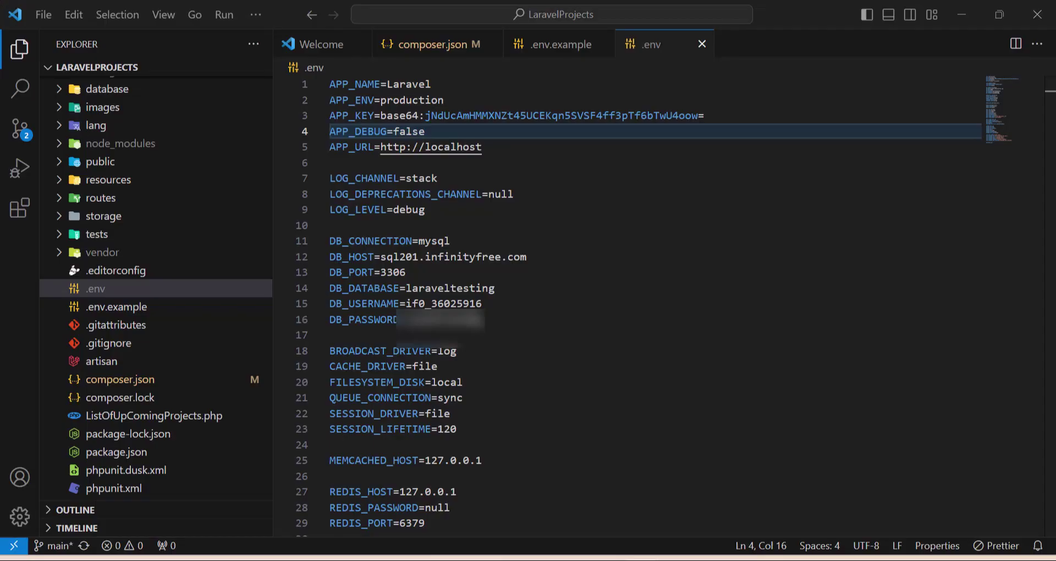
double_click(470, 288)
key(ctrl+c)
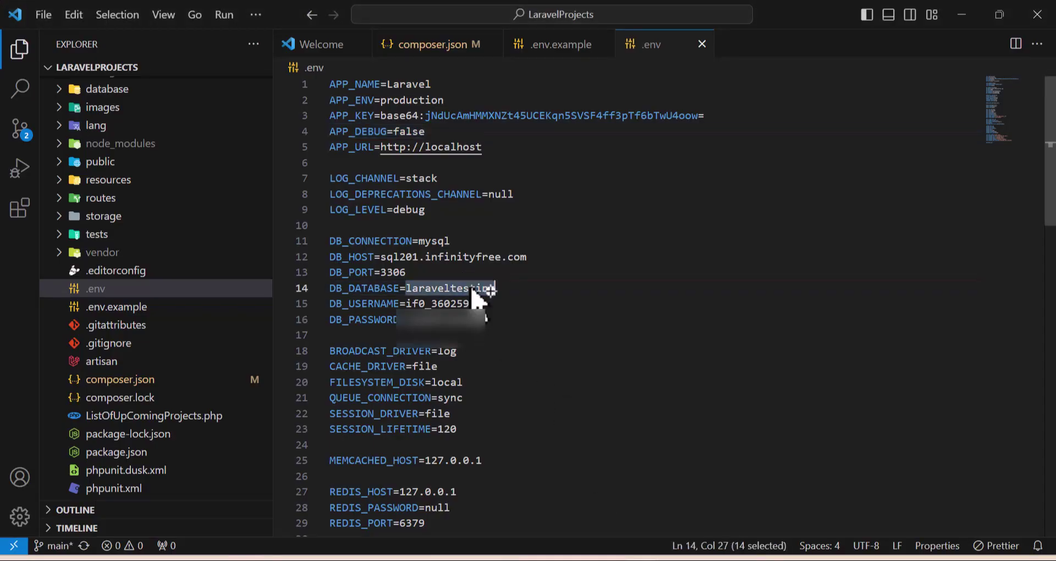
key(alt+Tab)
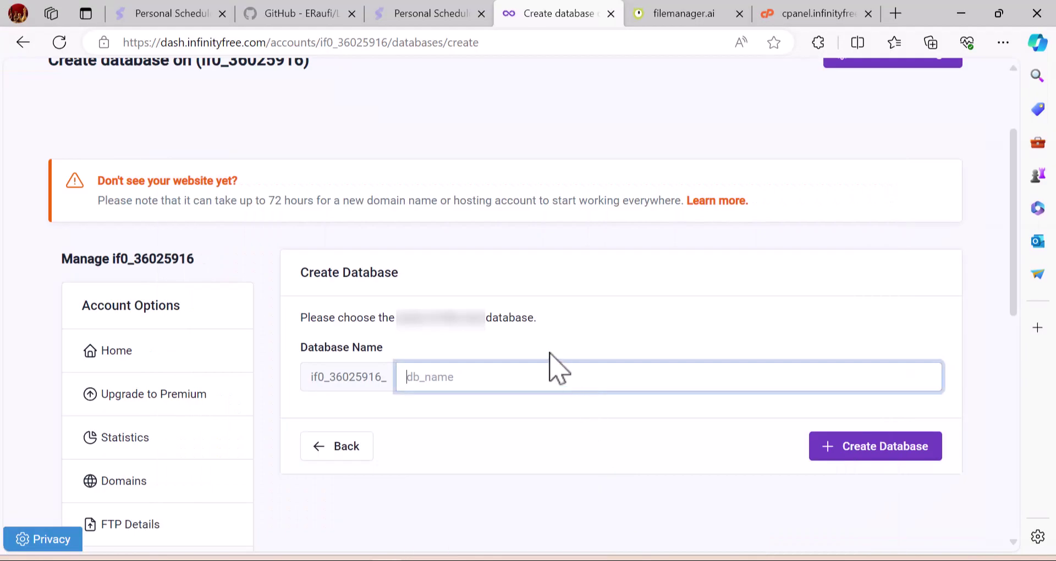
click(547, 380)
key(ctrl+v)
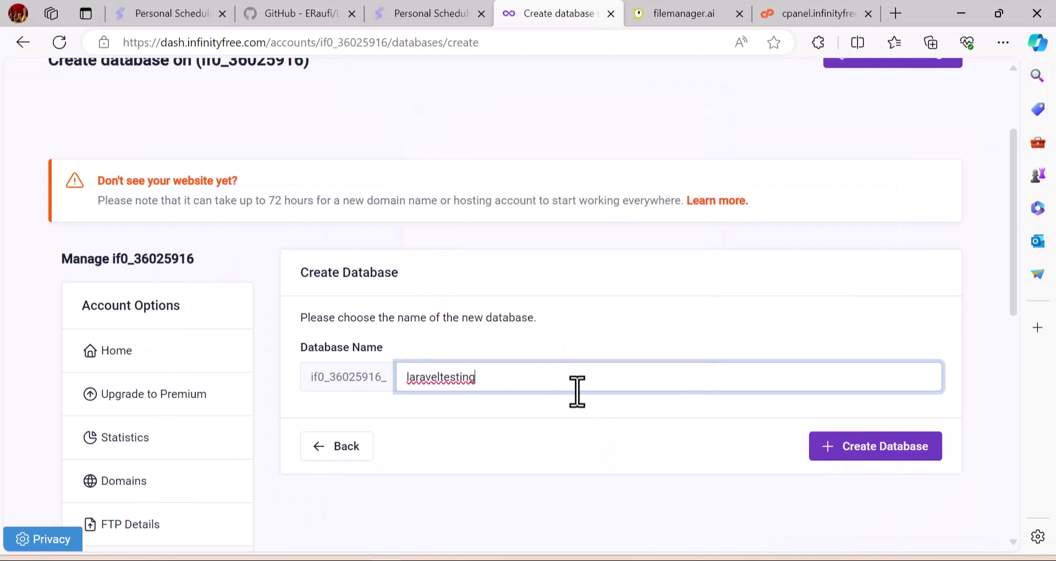
- Create the laraveltesting database and replace the DB_DATABASE value in the .env file in VS Code with its full prefixed name
click(852, 454)
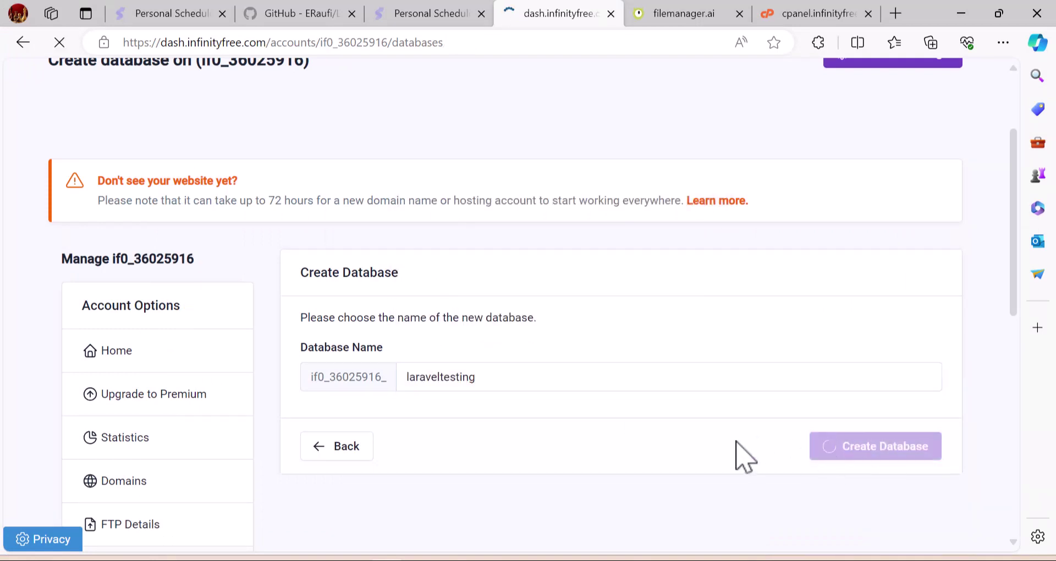
scroll(736, 443, down, 3)
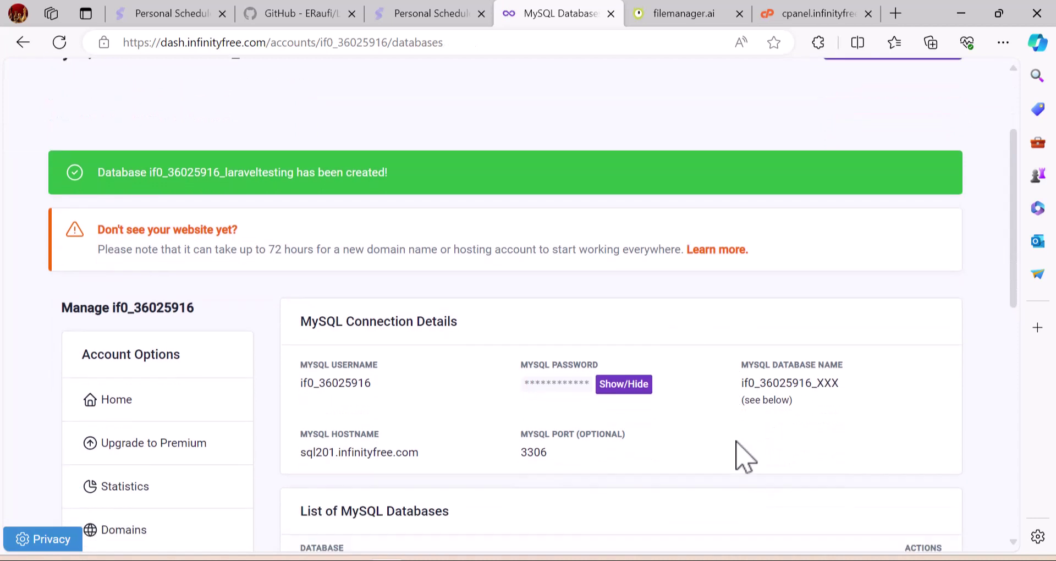
scroll(710, 456, down, 2)
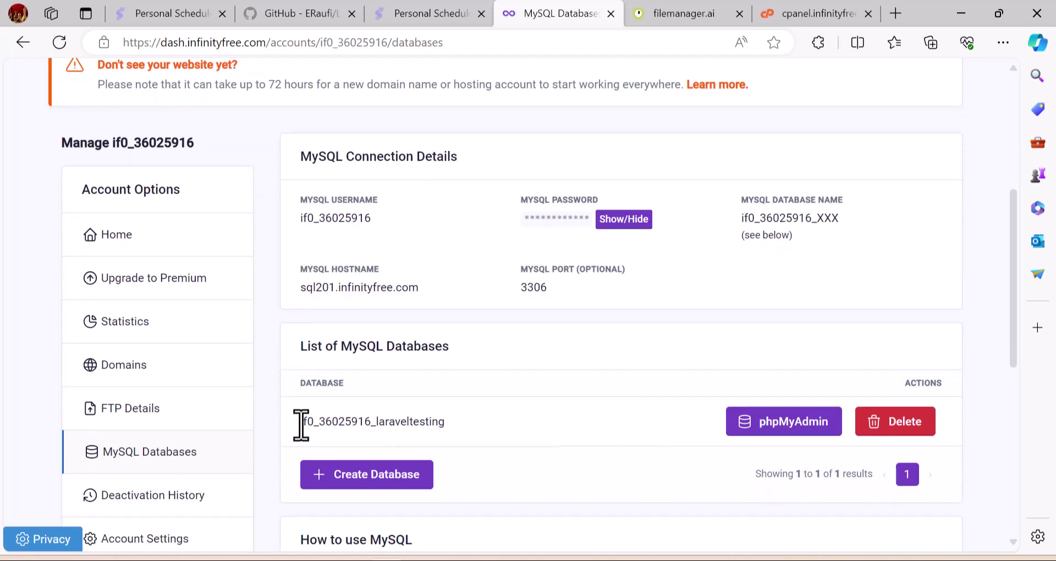
double_click(301, 424)
key(ctrl+c)
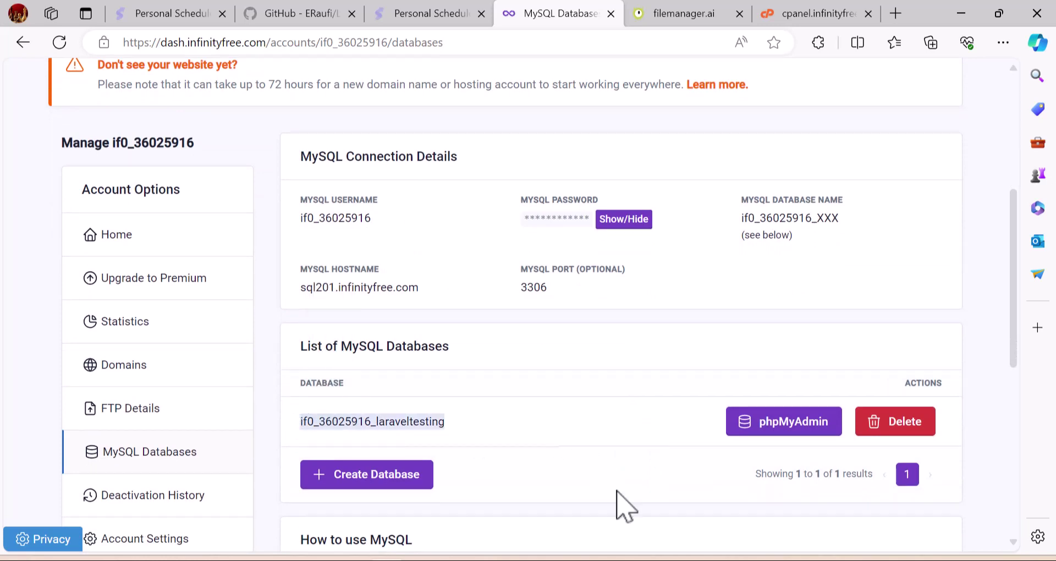
key(alt+Tab)
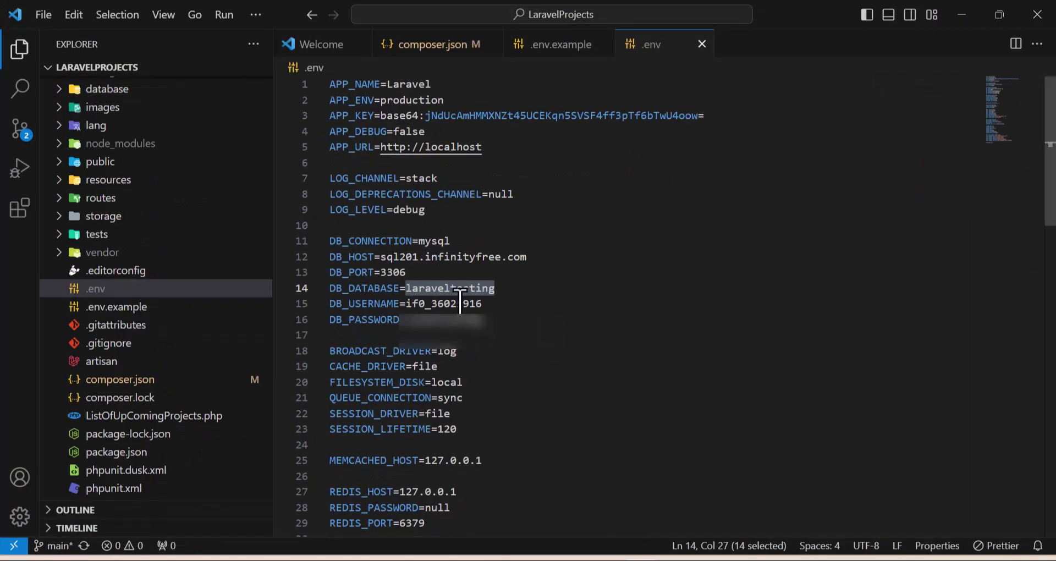
key(ctrl+v)
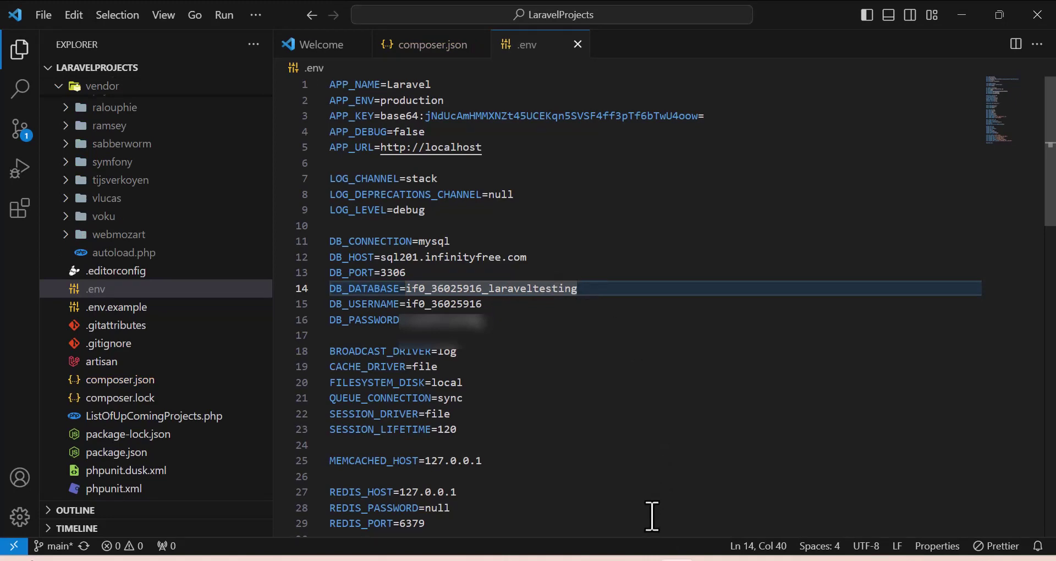
- Switch to FileZilla and upload the local LaravelProjects folder into the remote htdocs folder
key(alt+Tab)
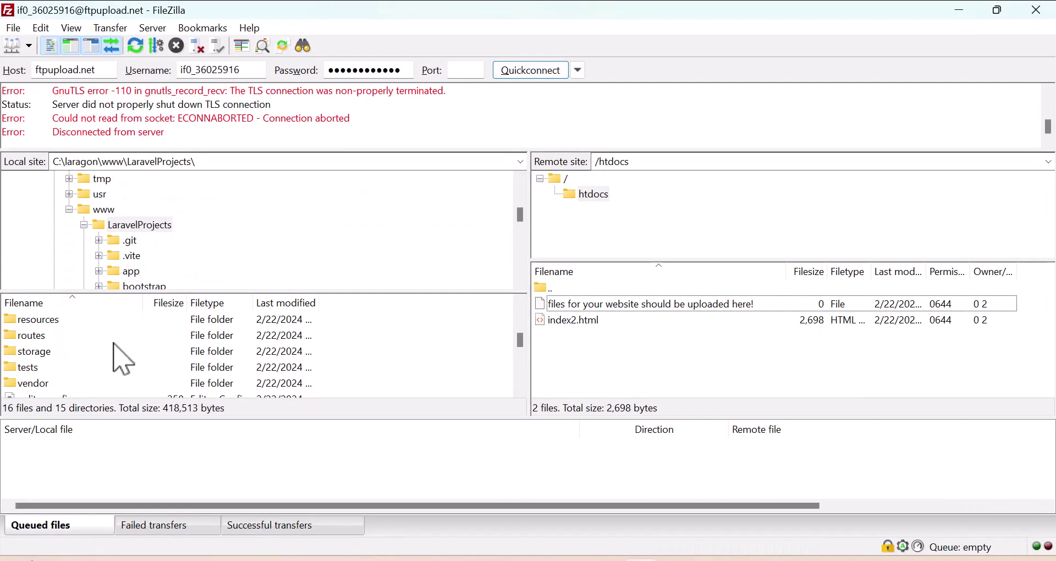
click(153, 229)
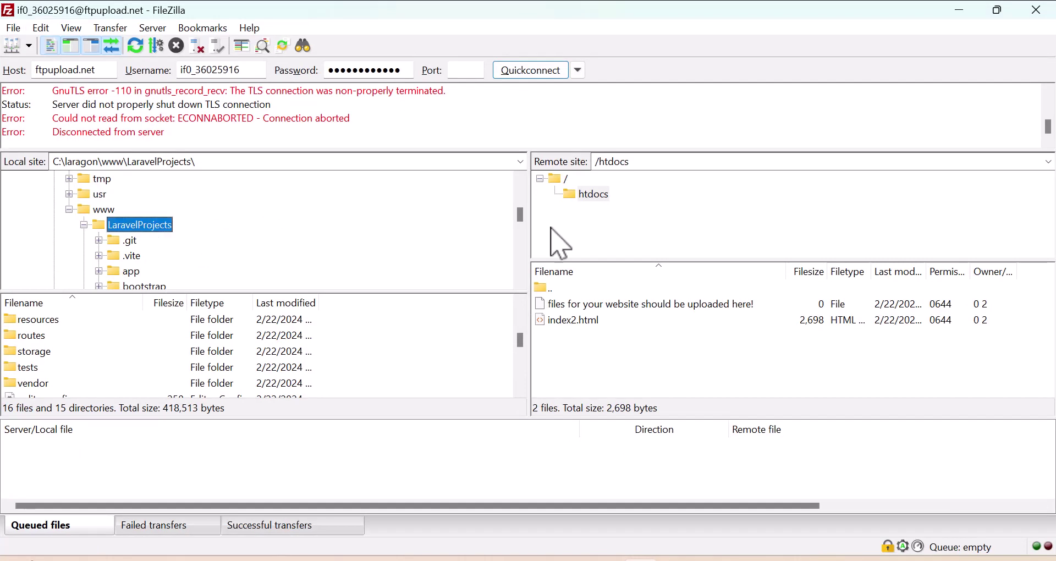
click(591, 194)
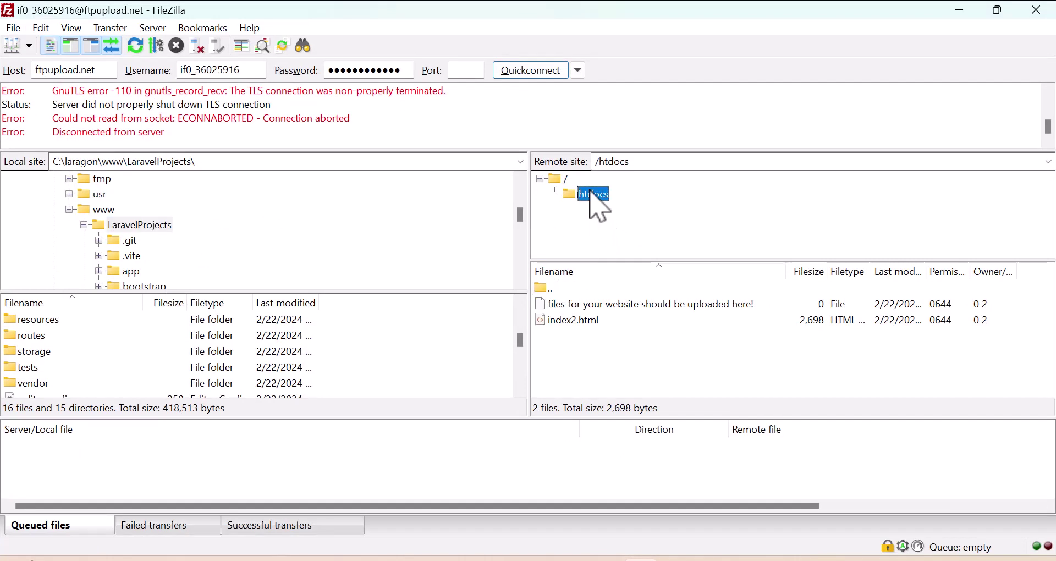
click(138, 226)
drag(139, 227, 595, 354)
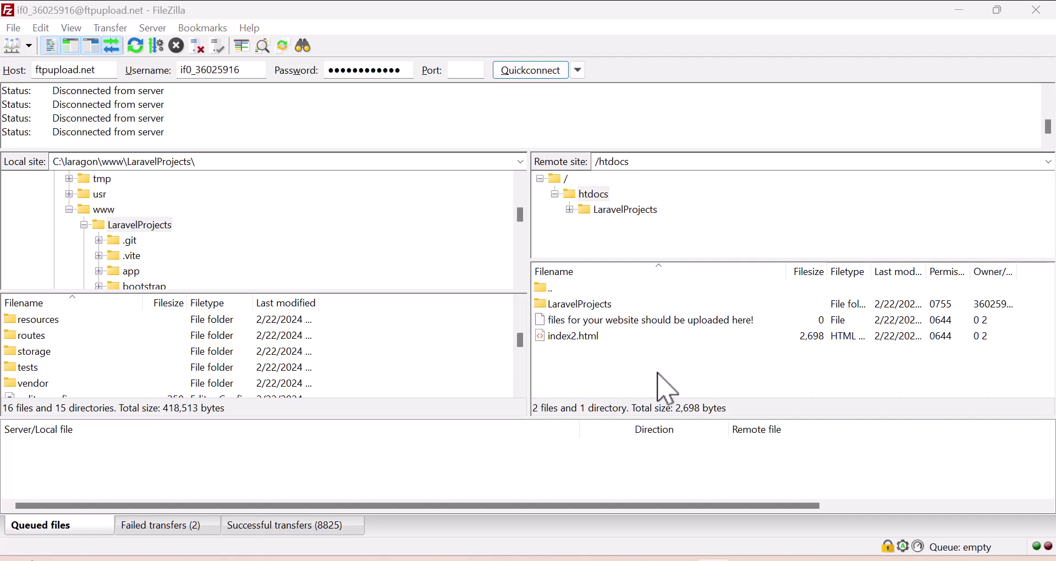
- Create an empty file named .htaccess in the remote htdocs folder
click(594, 363)
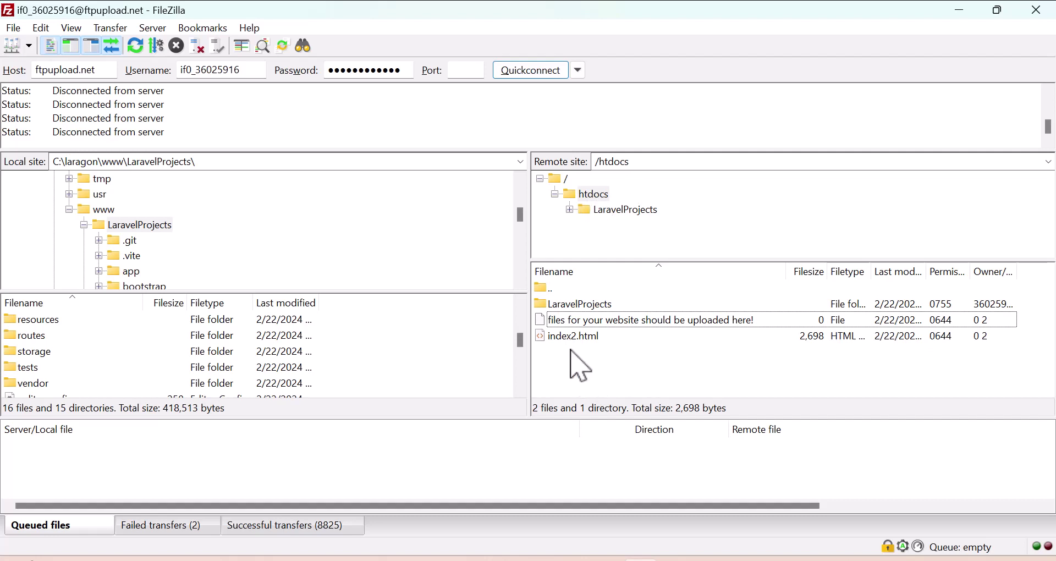
click(597, 197)
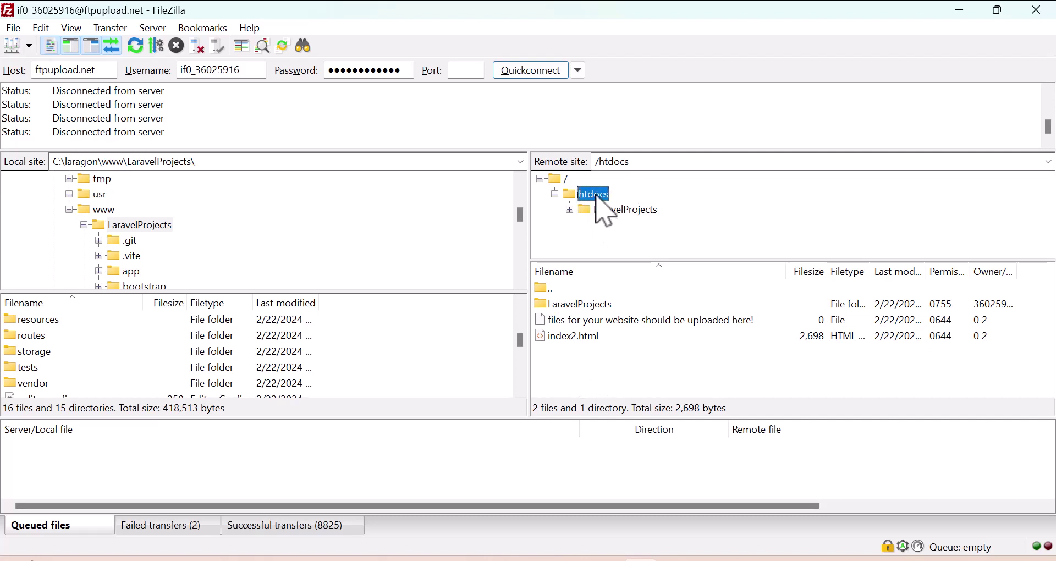
right_click(604, 370)
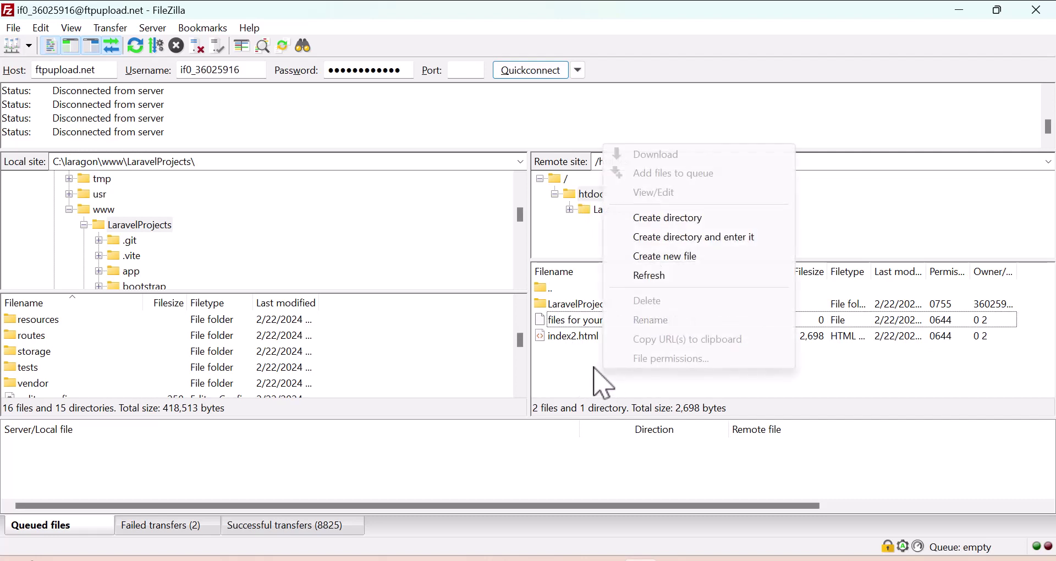
click(677, 258)
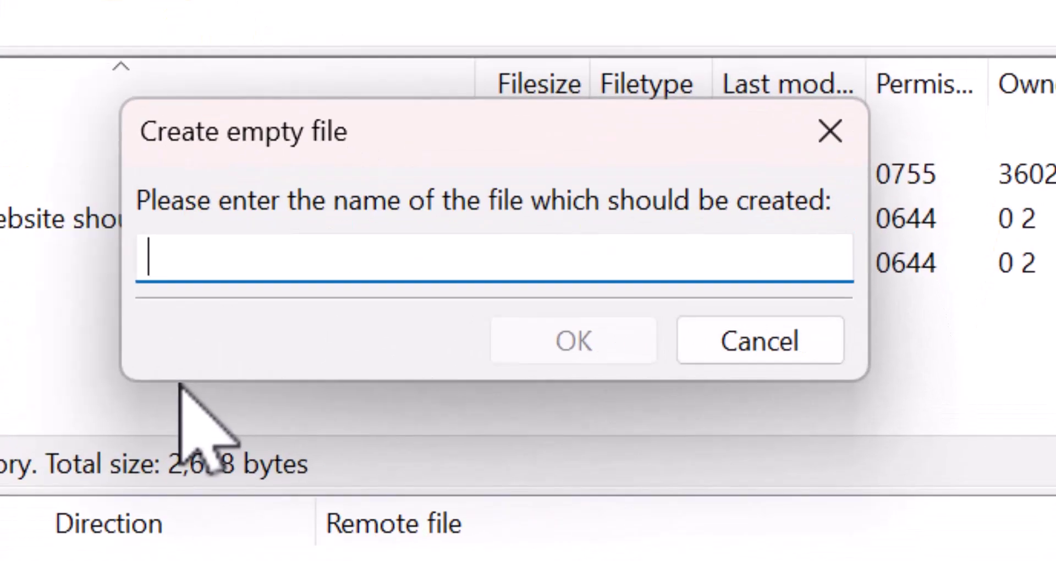
text(.ht)
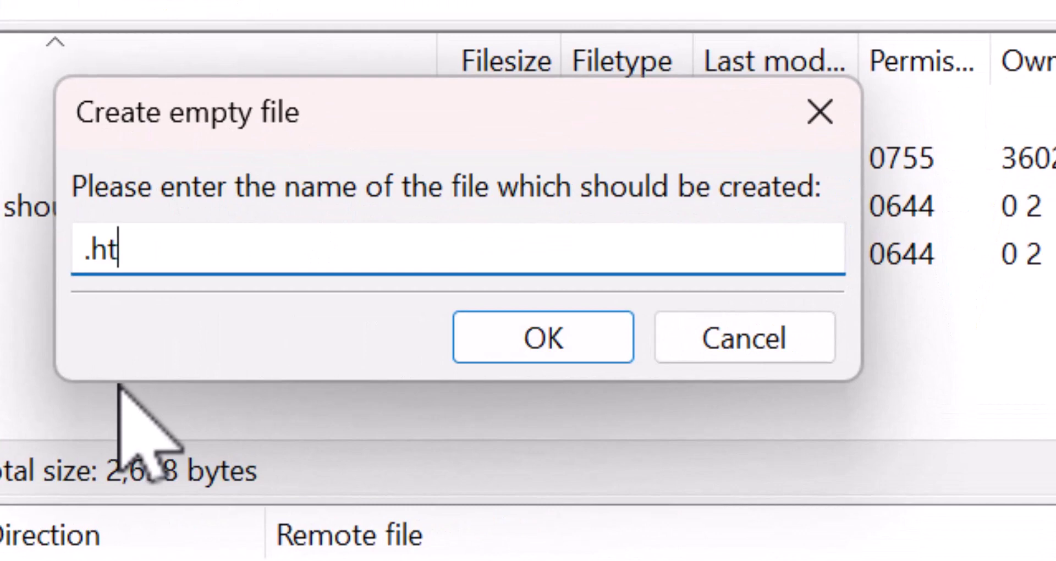
text(access)
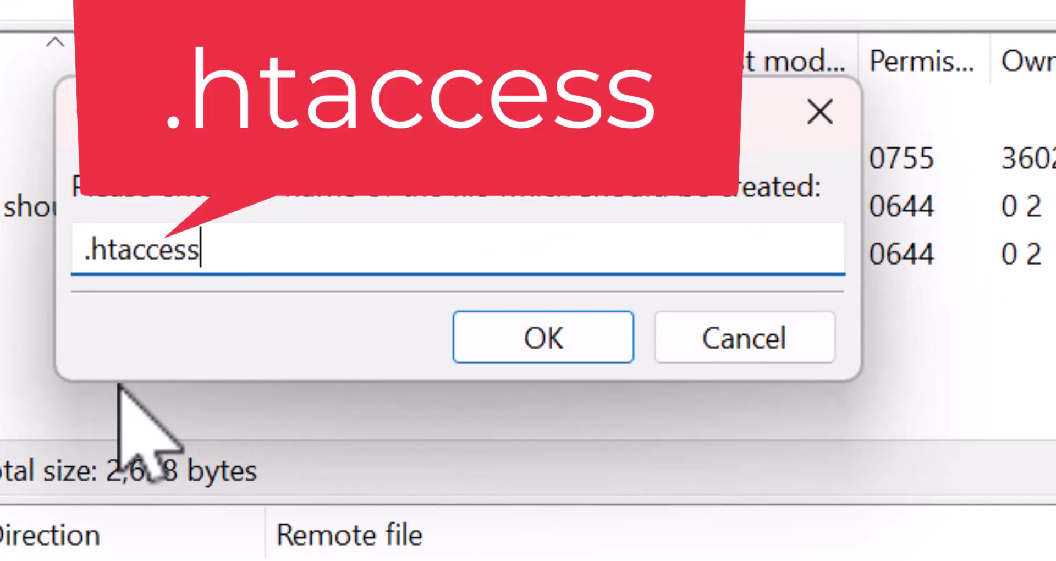
drag(258, 253, 66, 259)
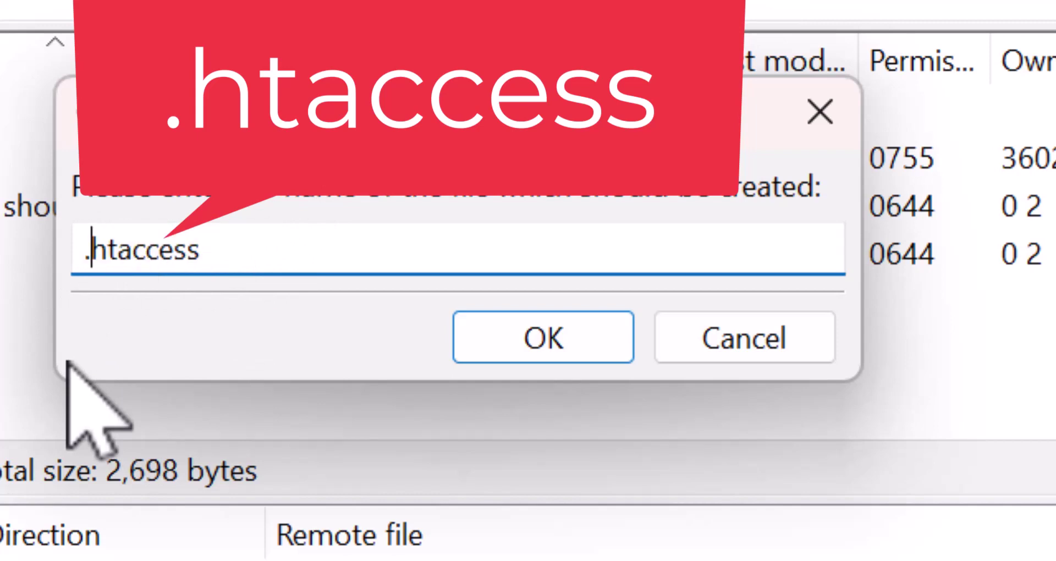
key(shift+Right)
key(shift+Right)
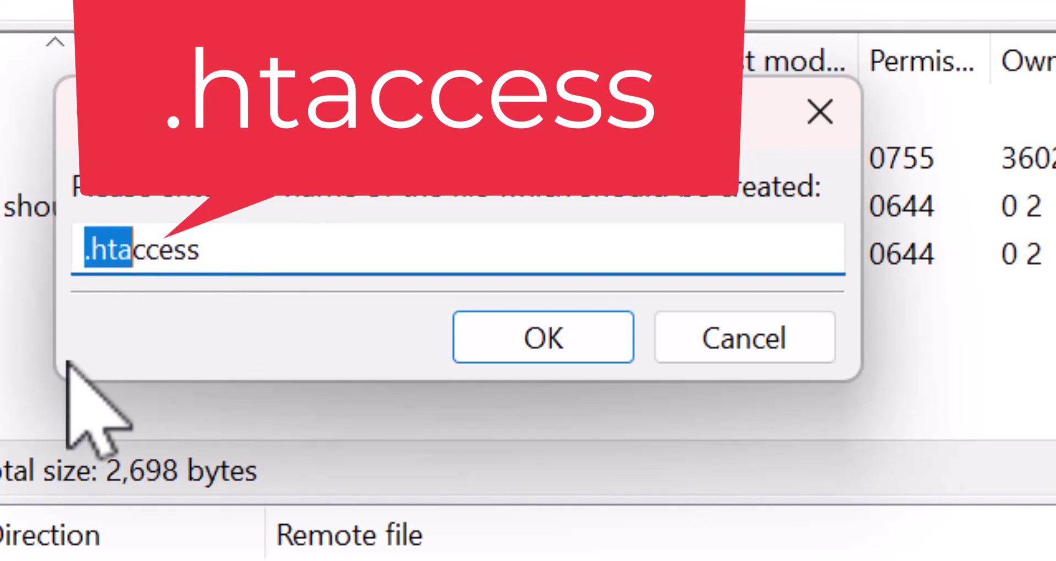
key(End)
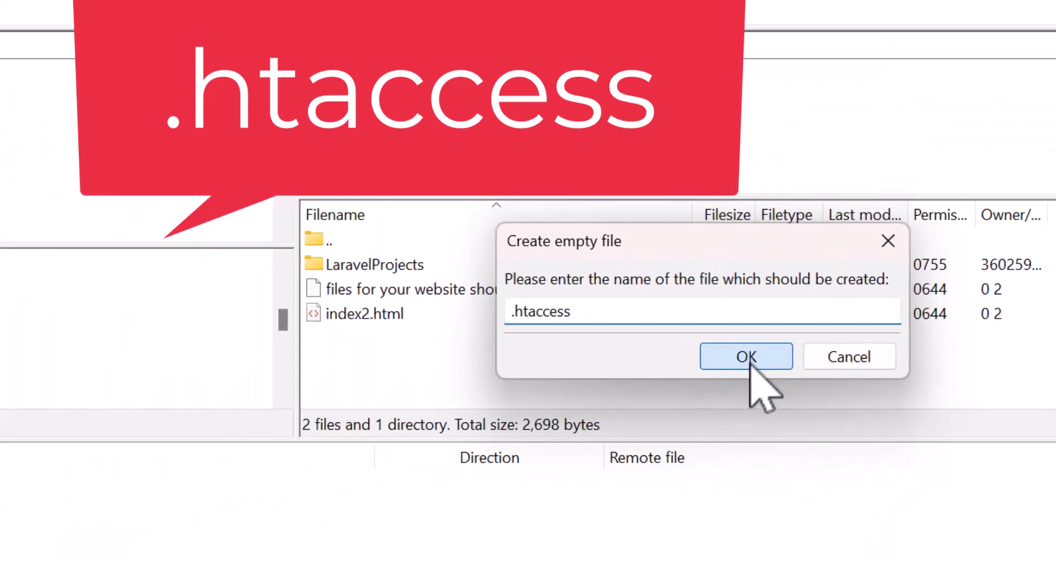
click(550, 341)
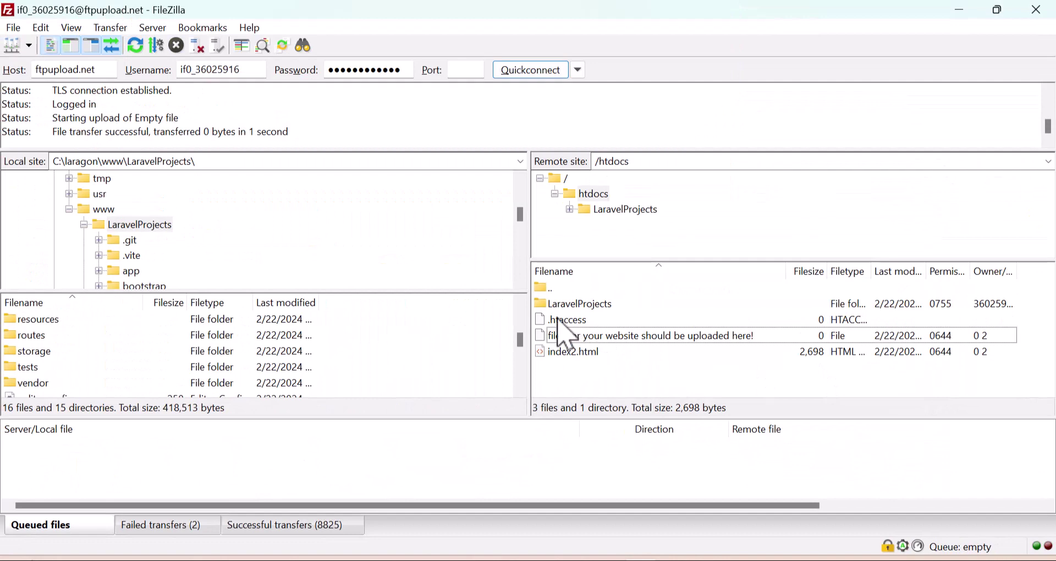
- Try to open the remote .htaccess file for viewing and editing
right_click(563, 320)
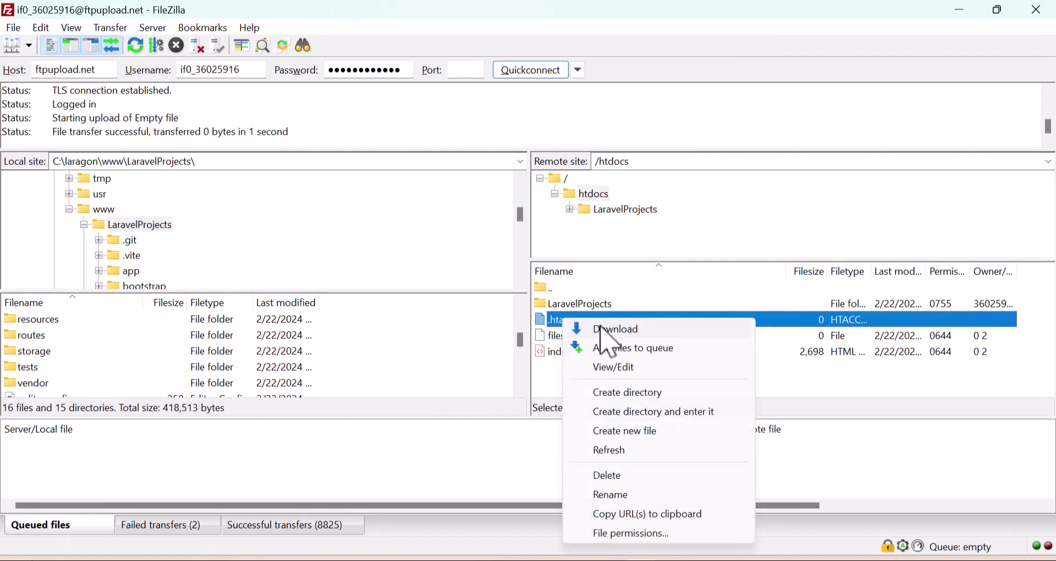
click(645, 373)
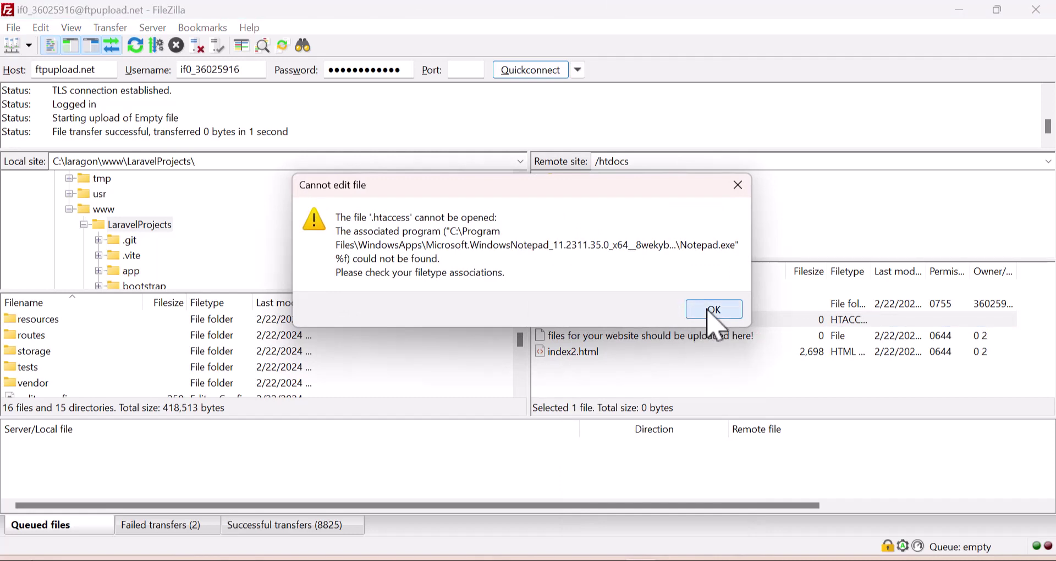
click(714, 310)
right_click(562, 323)
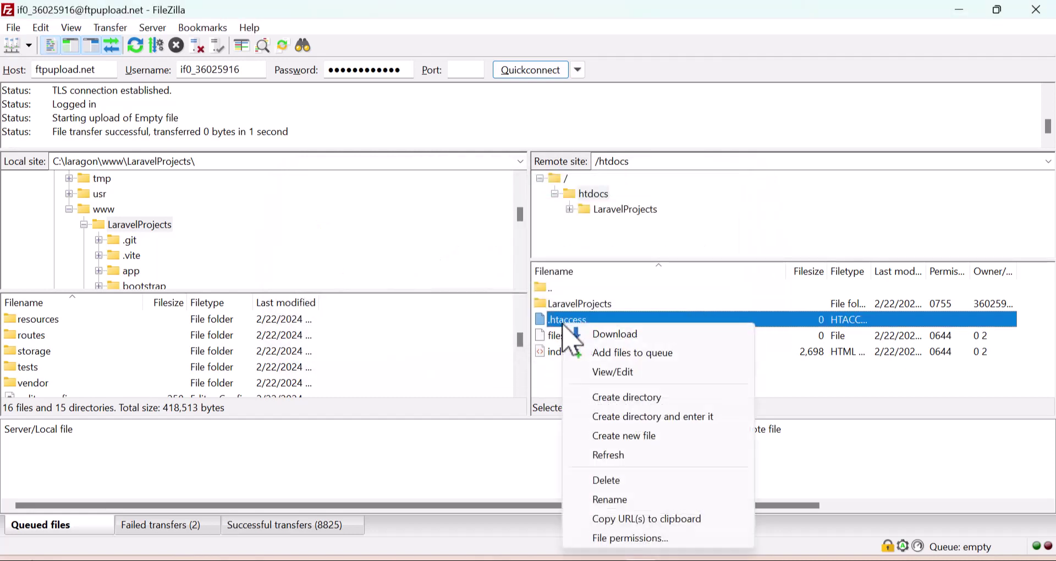
click(619, 372)
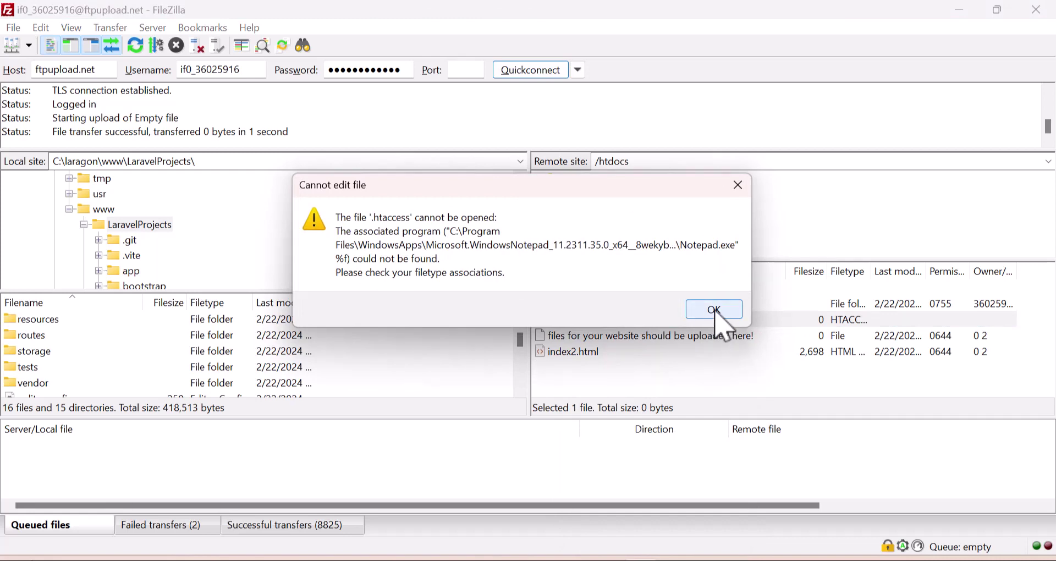
click(708, 309)
- Switch to VS Code and create a new file named .htaccess in the root of the LaravelProjects project
key(alt+Tab)
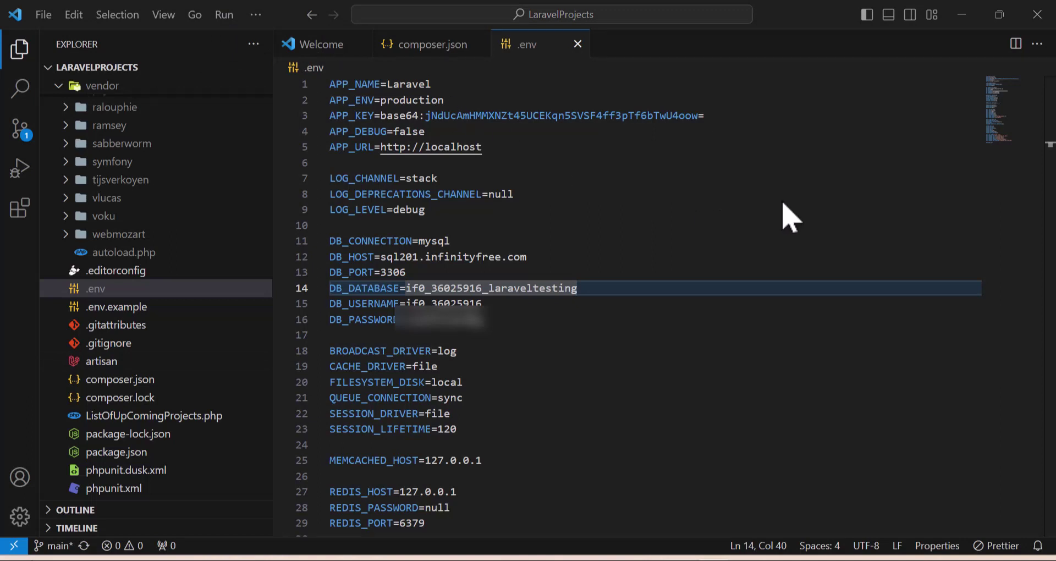
scroll(165, 146, up, 10)
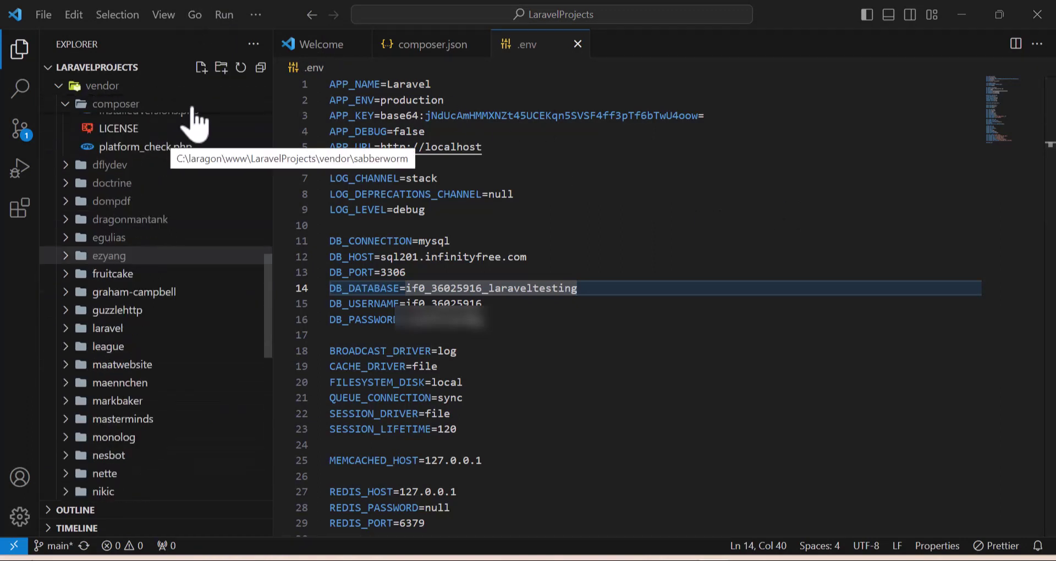
click(261, 70)
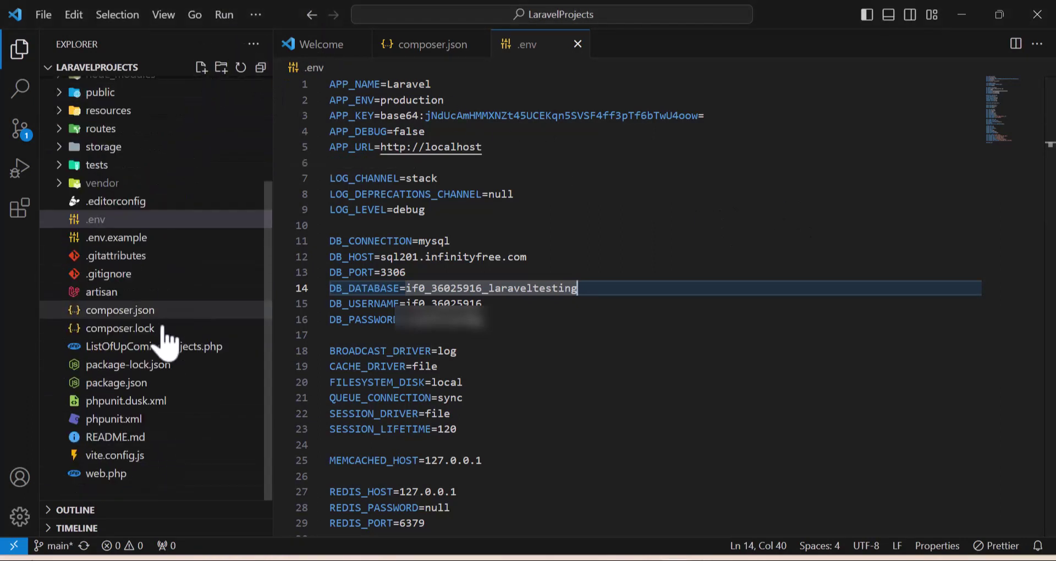
click(201, 68)
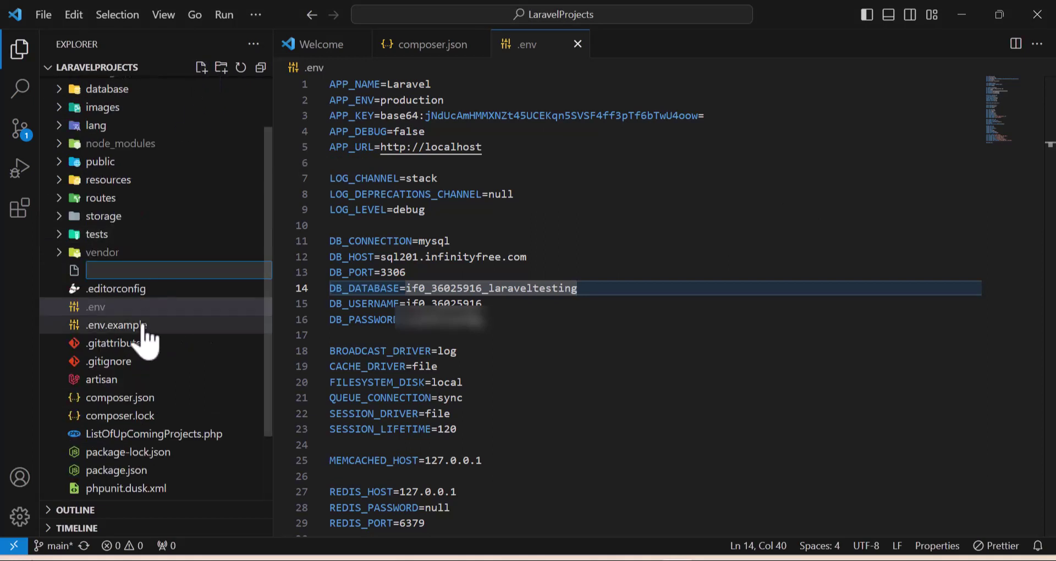
text(.htaccess)
key(Return)
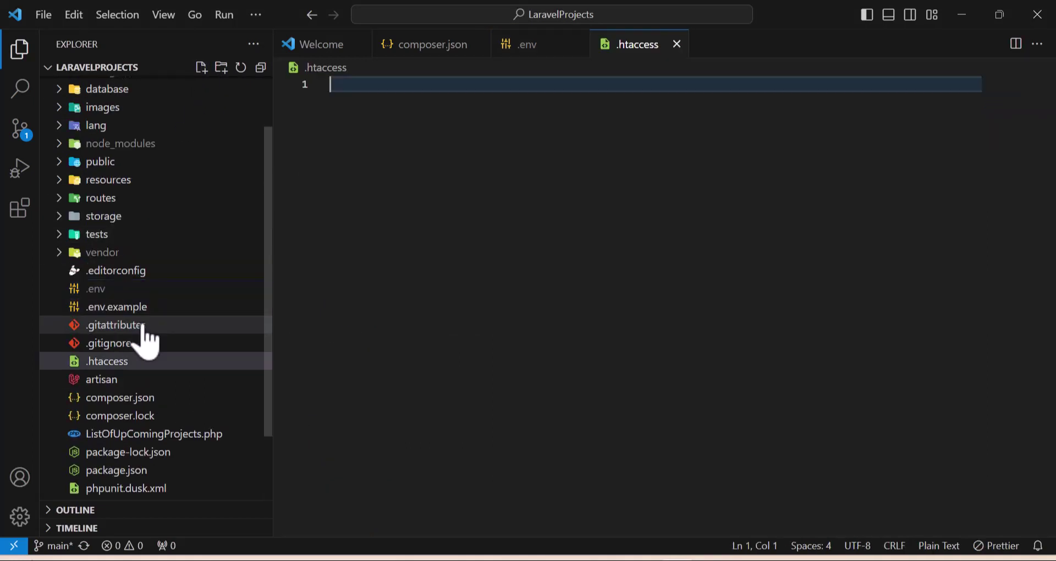
- Enter an IfModule mod_rewrite.c block in .htaccess with RewriteEngine On and RewriteRule ^(.*)$ /LaravelProjects/public/$1 [L]
text(<IfModule mod_rewrite.c>     RewriteEngine On     RewriteRule ^(.*)$ /LaravelProjects/public/$1 [L] </IfModule>)
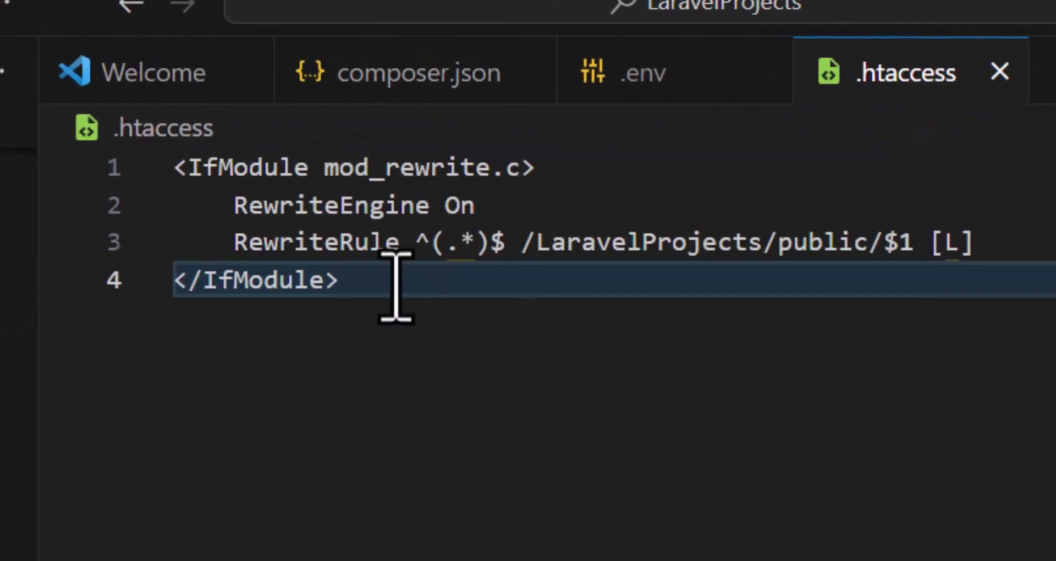
drag(389, 295, 175, 170)
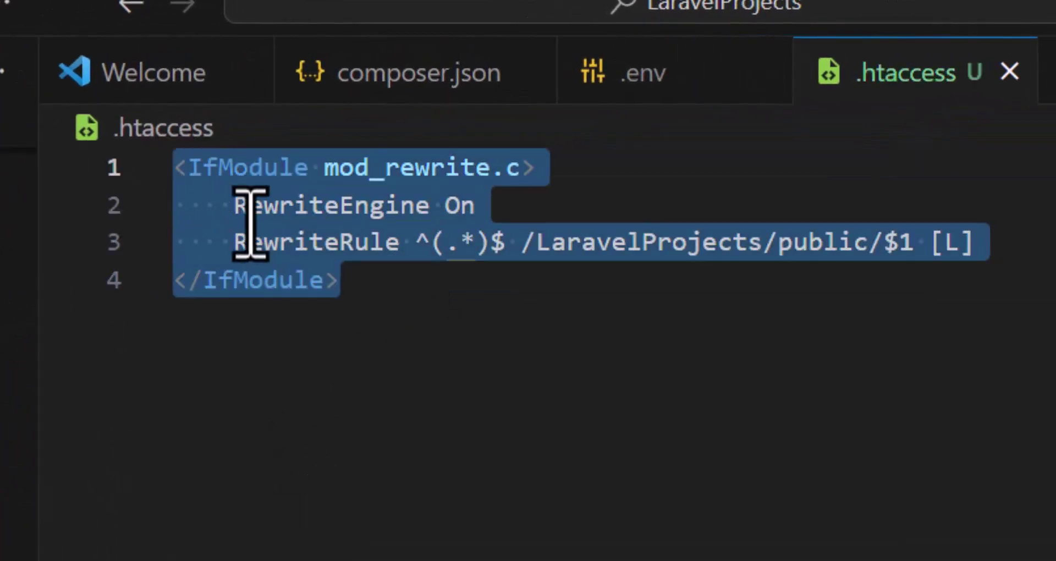
click(373, 283)
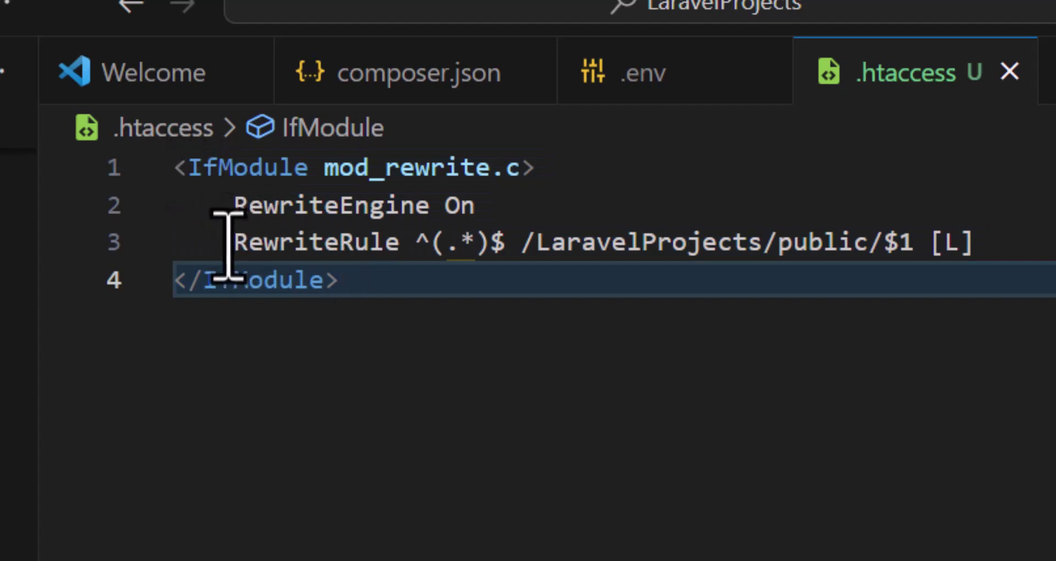
drag(233, 242, 508, 243)
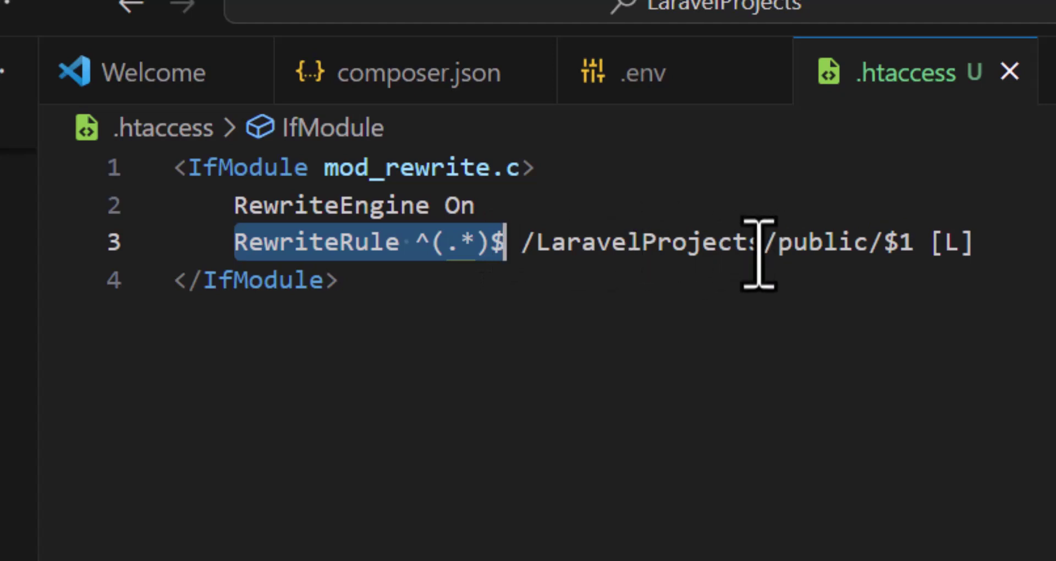
double_click(689, 242)
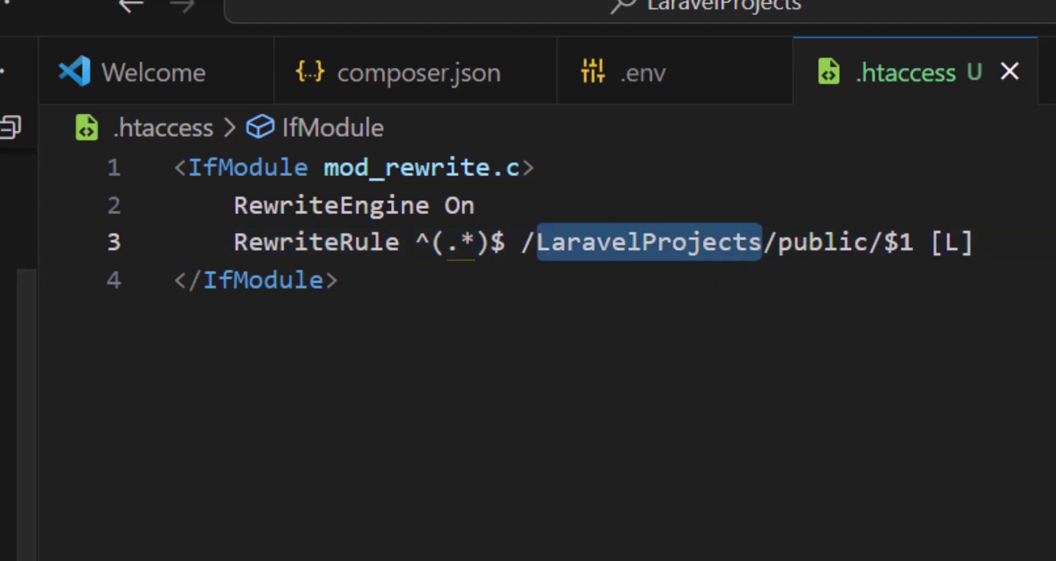
double_click(820, 252)
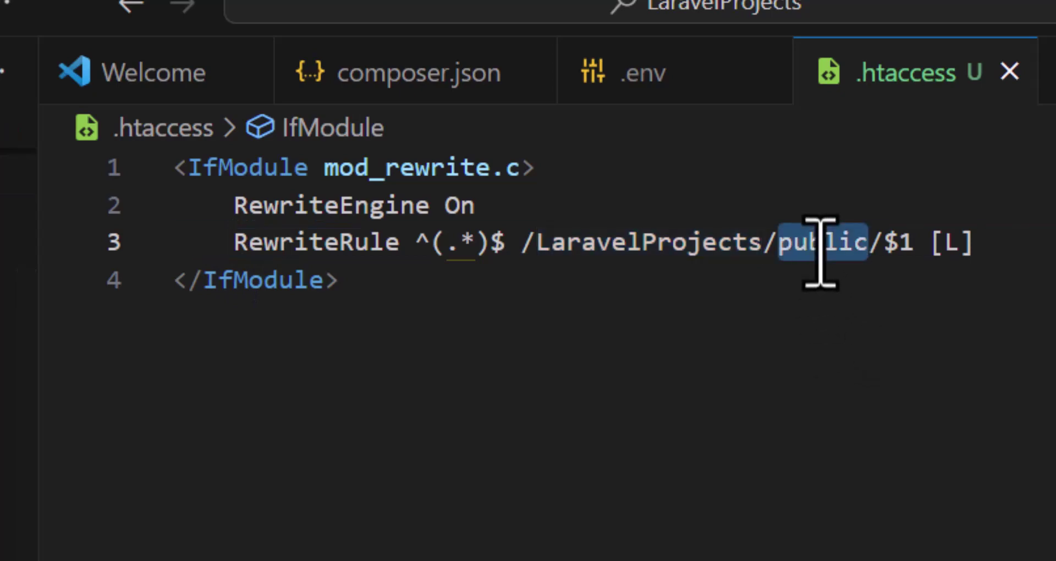
- Save .htaccess, switch to FileZilla and delete the empty .htaccess file from the remote htdocs folder
key(ctrl+z)
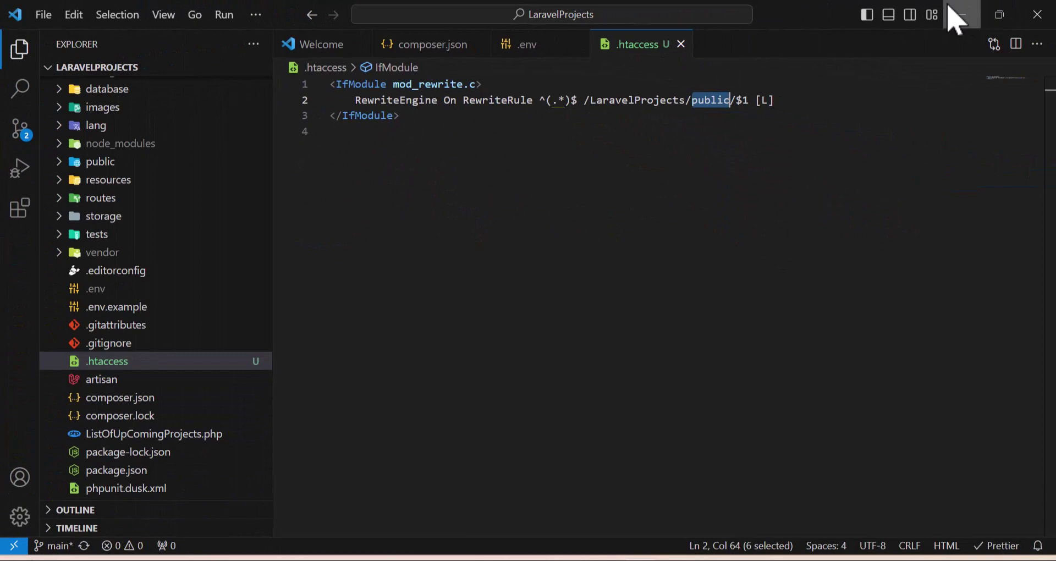
click(950, 11)
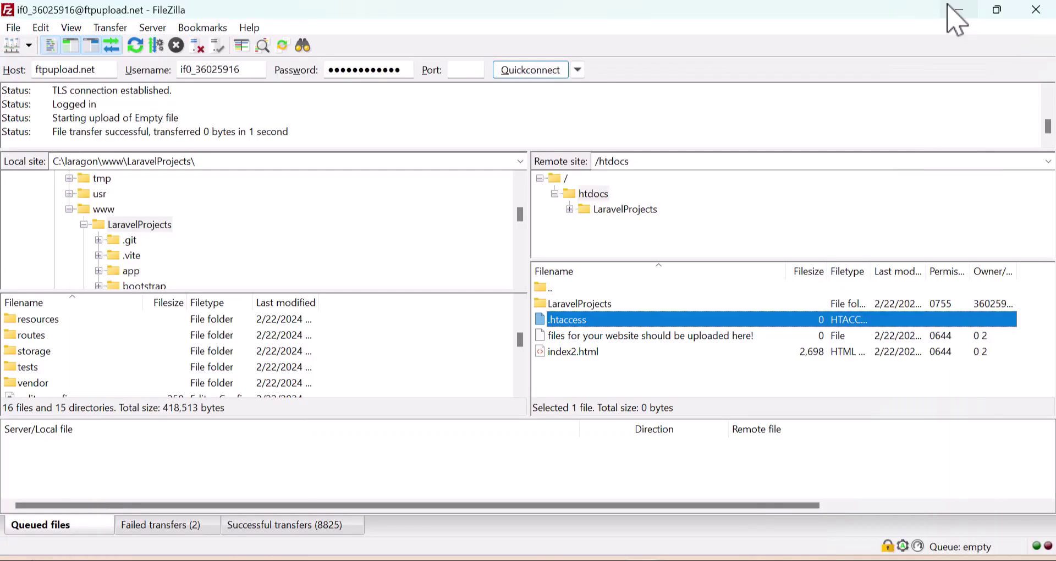
right_click(555, 320)
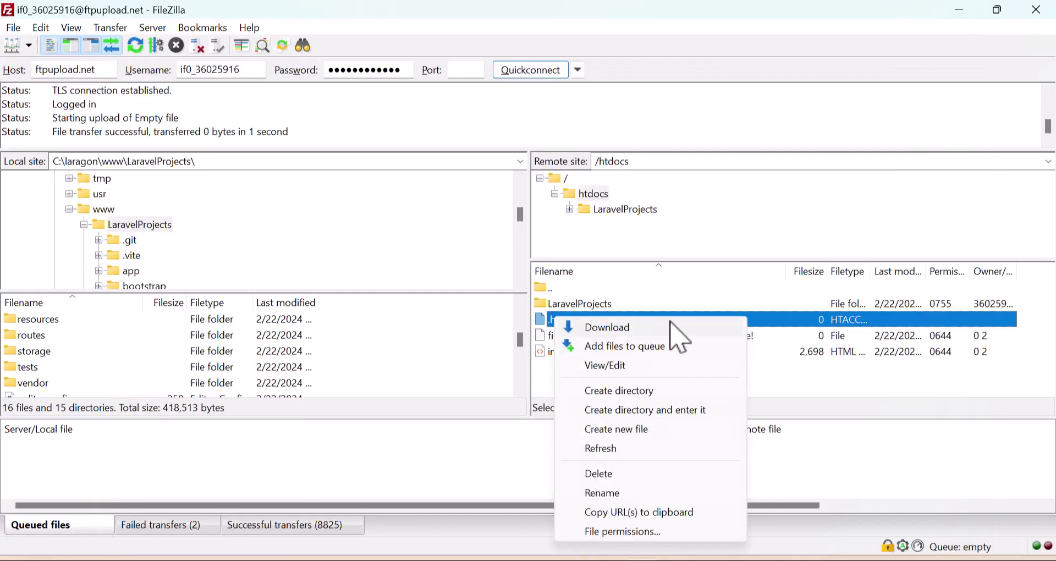
click(648, 476)
click(566, 281)
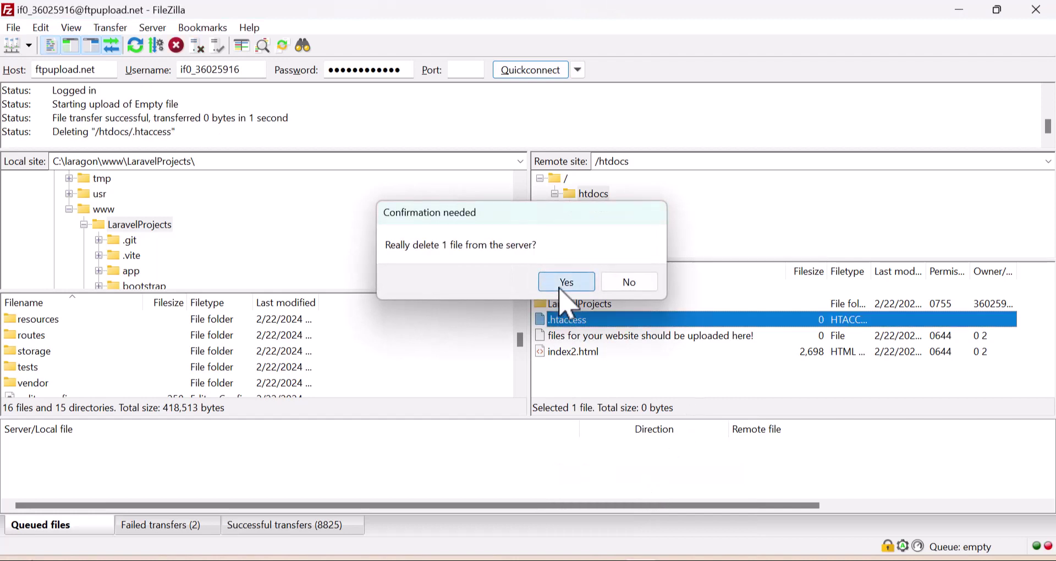
- Select the local LaravelProjects folder and refresh its file listing
click(137, 225)
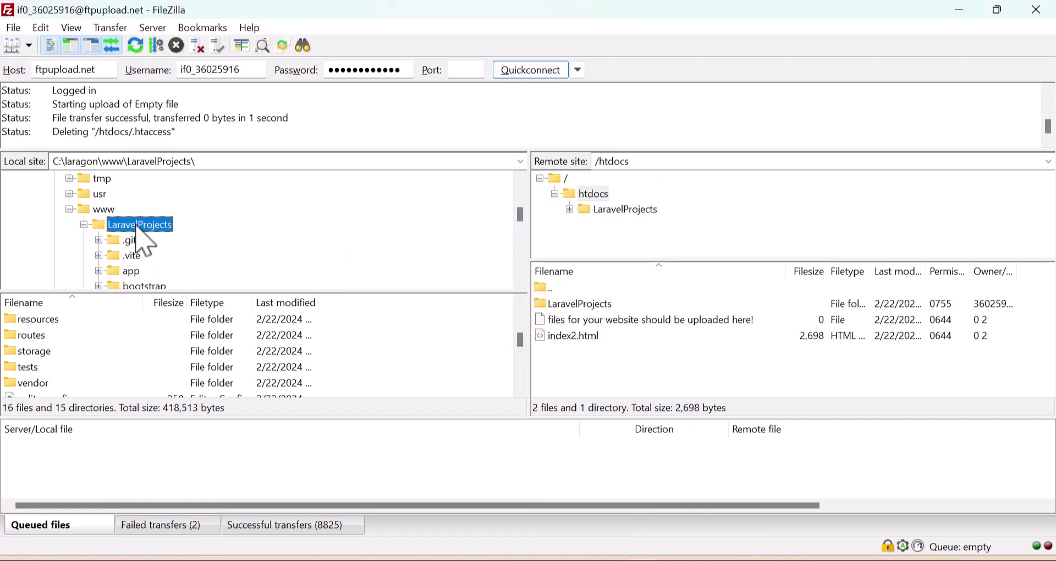
scroll(212, 360, down, 6)
scroll(16, 382, up, 2)
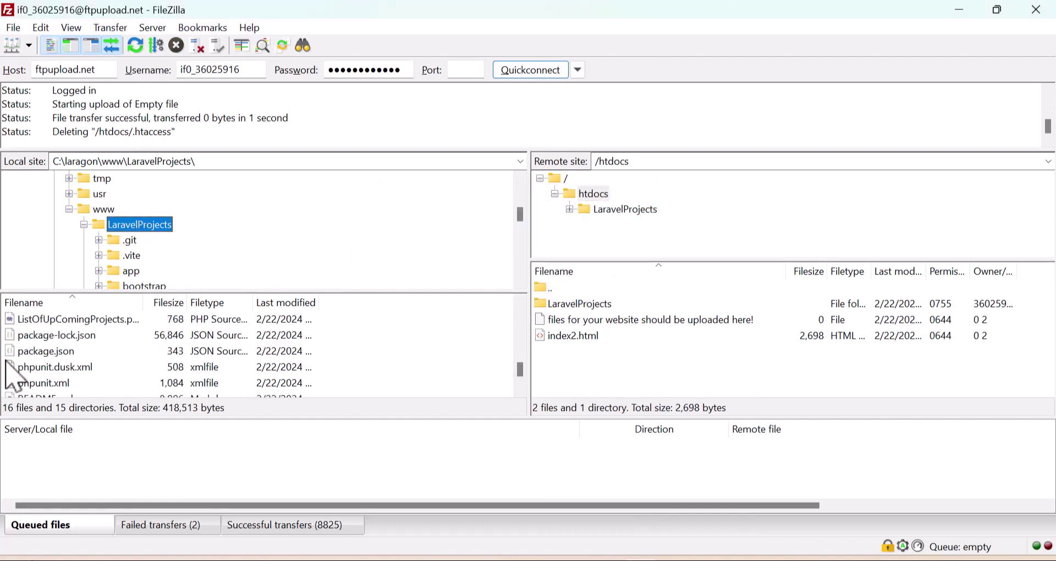
scroll(71, 360, up, 2)
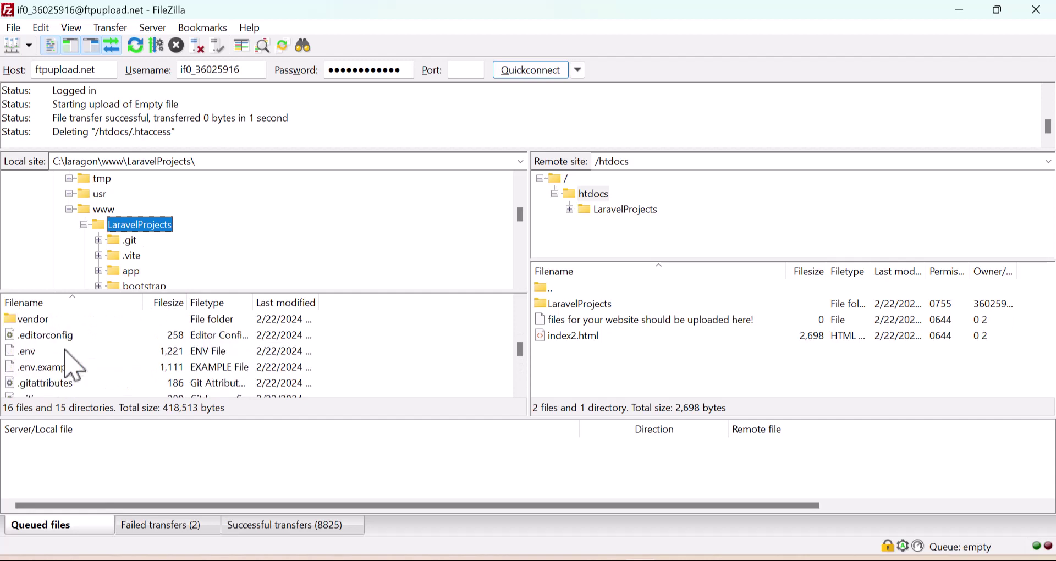
right_click(461, 394)
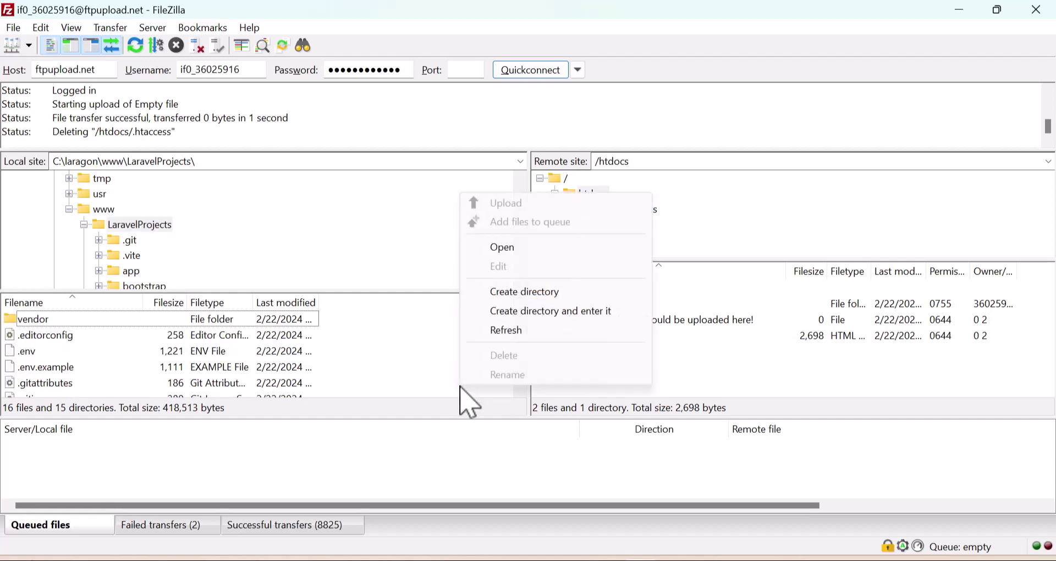
click(521, 332)
- Upload the local .htaccess file from LaravelProjects to the remote htdocs folder
click(79, 335)
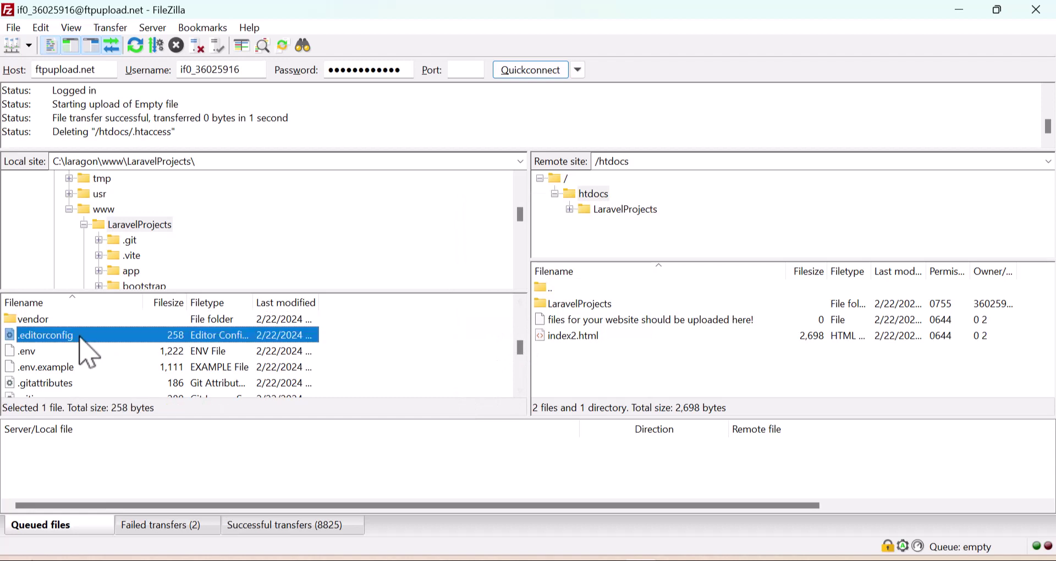
key(Down)
key(Down)
key(Down)
key(Down)
key(Down)
key(Down)
key(Up)
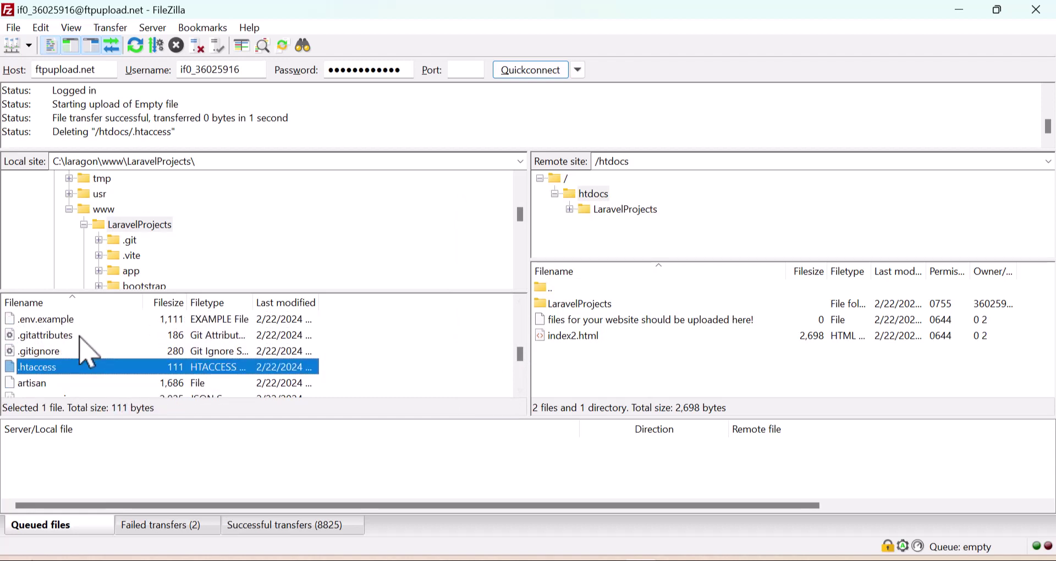
drag(44, 379, 584, 384)
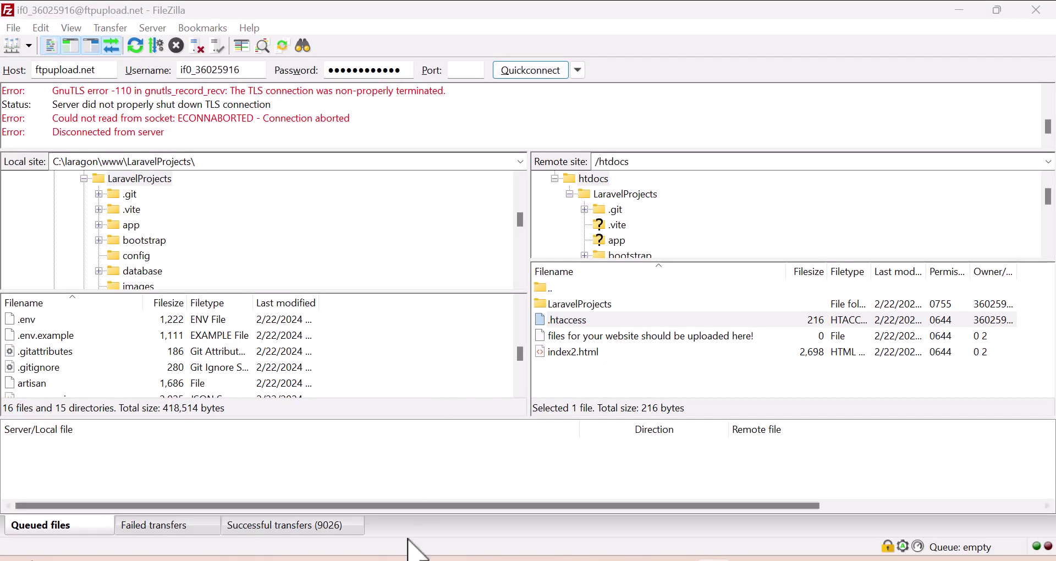
- Switch to the browser, copy the domain laraveltesting.rf.gd from the InfinityFree account page and open it in a new tab
click(713, 560)
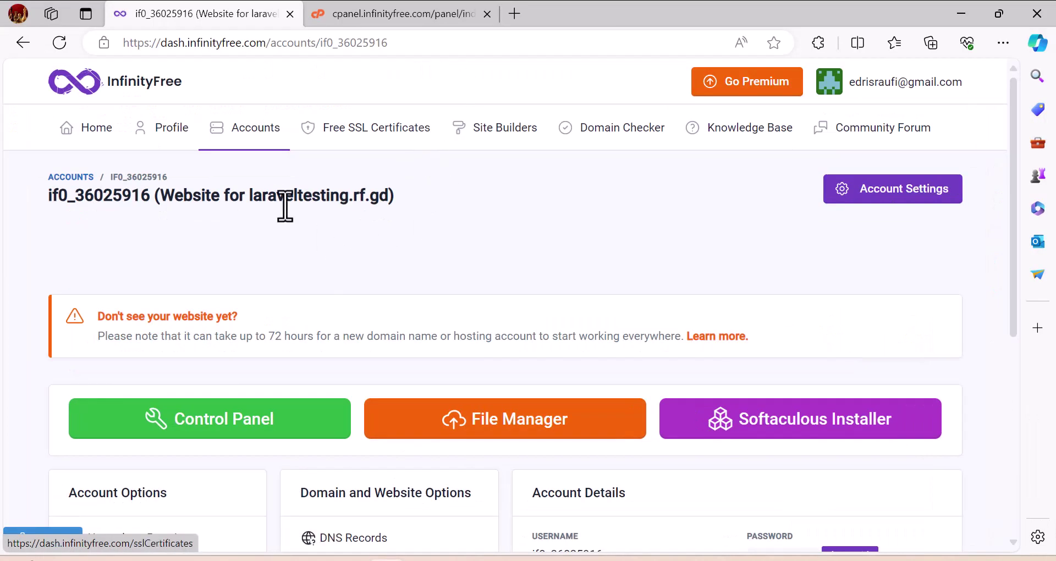
drag(247, 197, 386, 197)
key(ctrl+c)
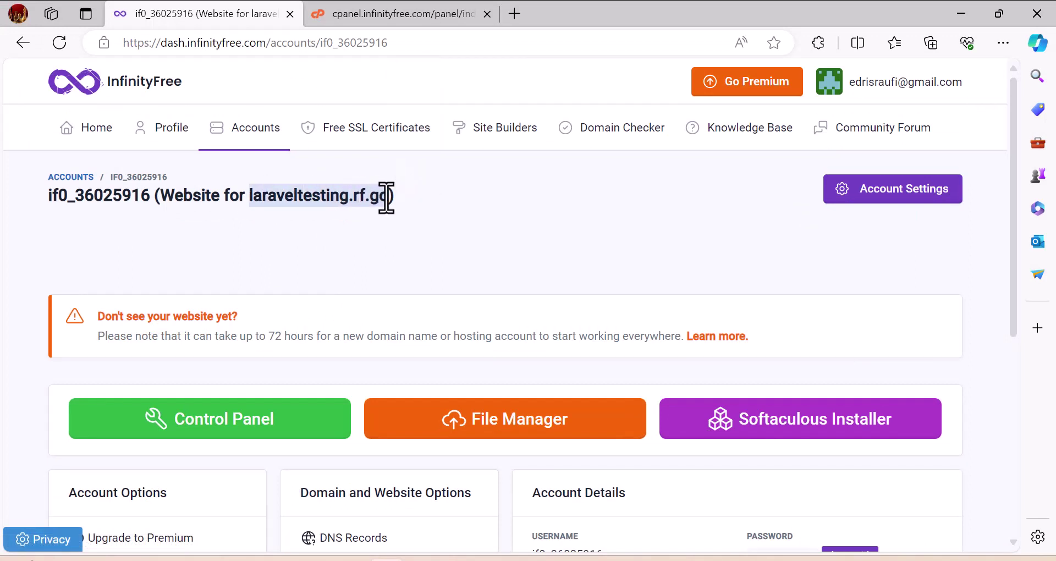
click(515, 16)
click(534, 43)
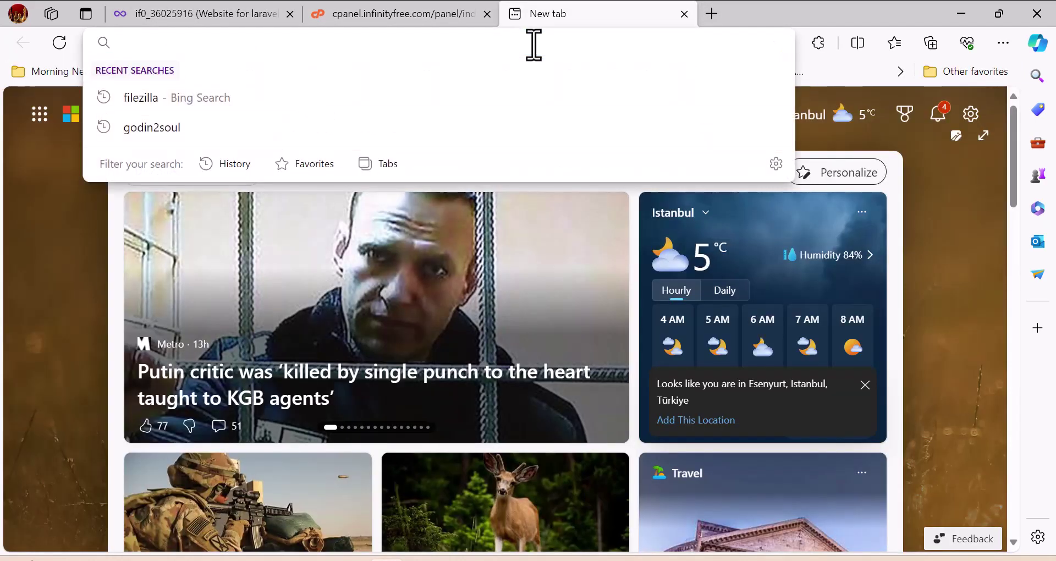
key(ctrl+v)
key(Return)
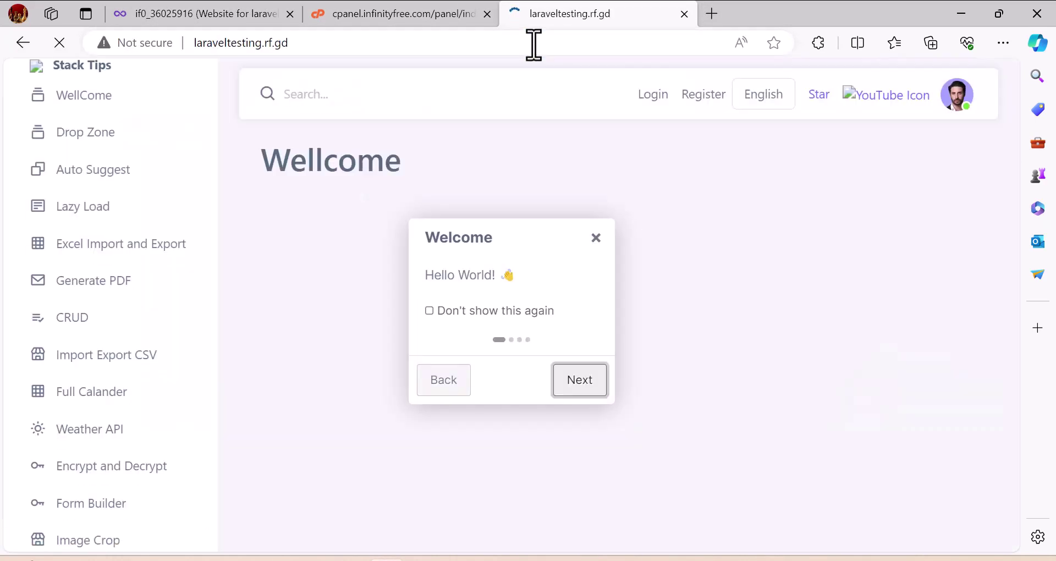
- Dismiss the welcome popup and check the Full Calander and CRUD pages of the deployed site
click(365, 282)
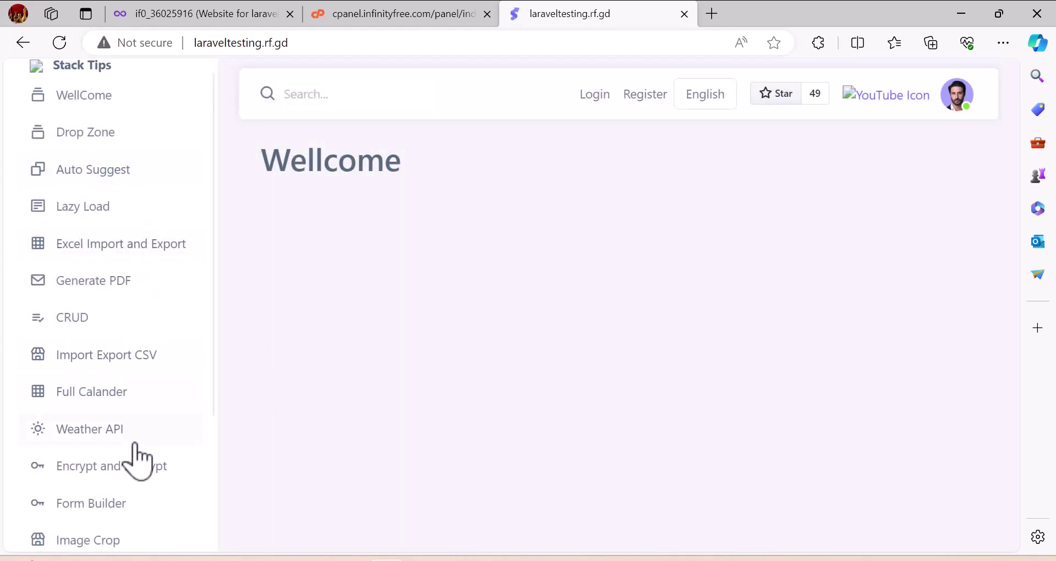
click(90, 394)
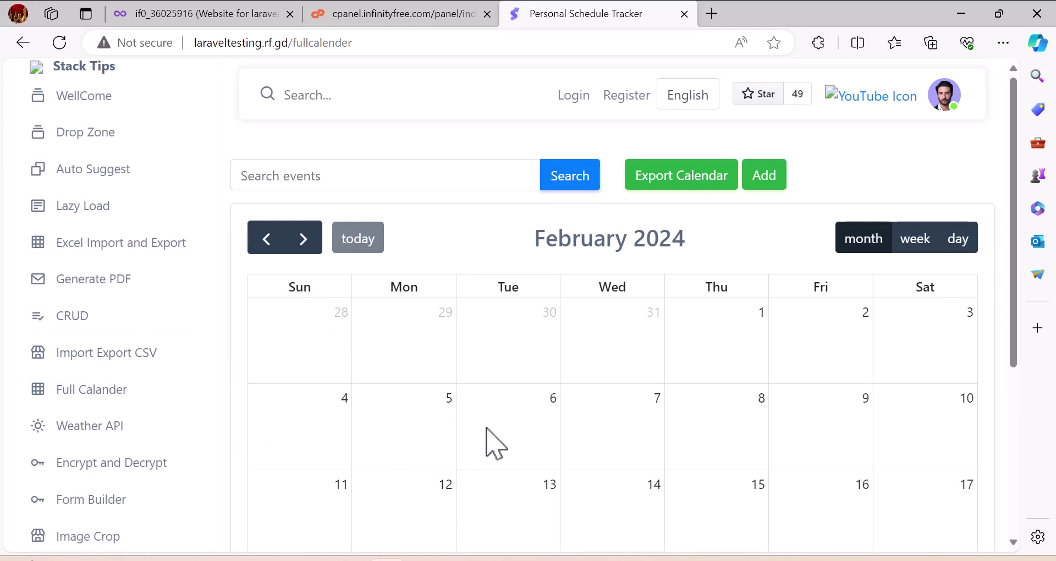
click(88, 324)
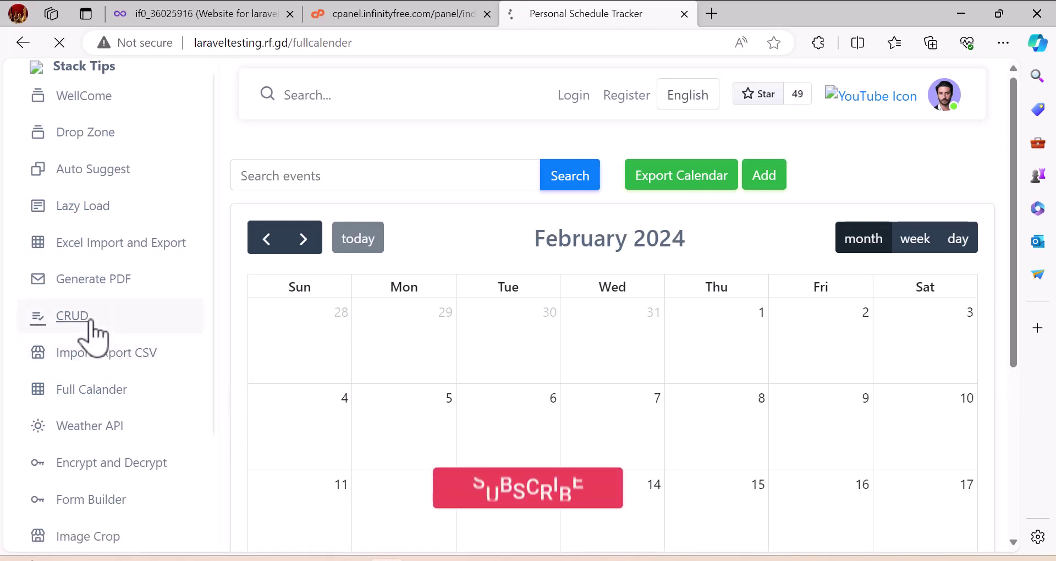
drag(599, 309, 443, 337)
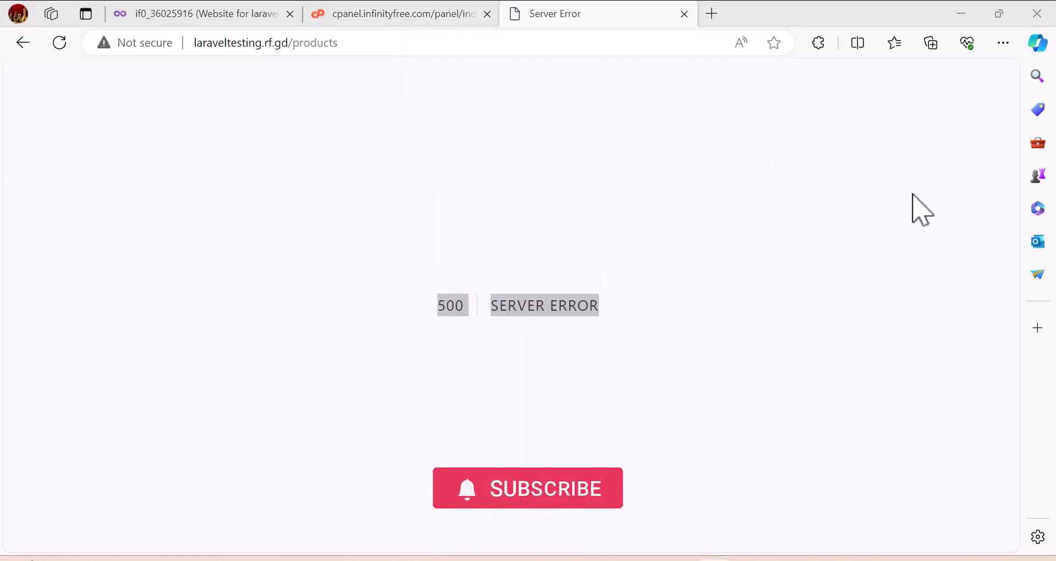
click(599, 295)
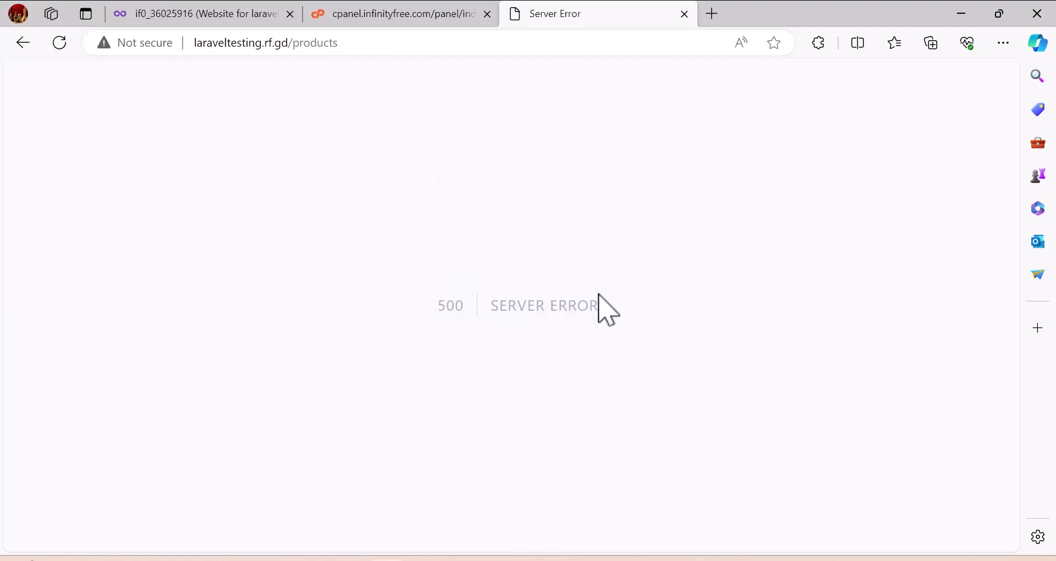
drag(437, 314, 632, 314)
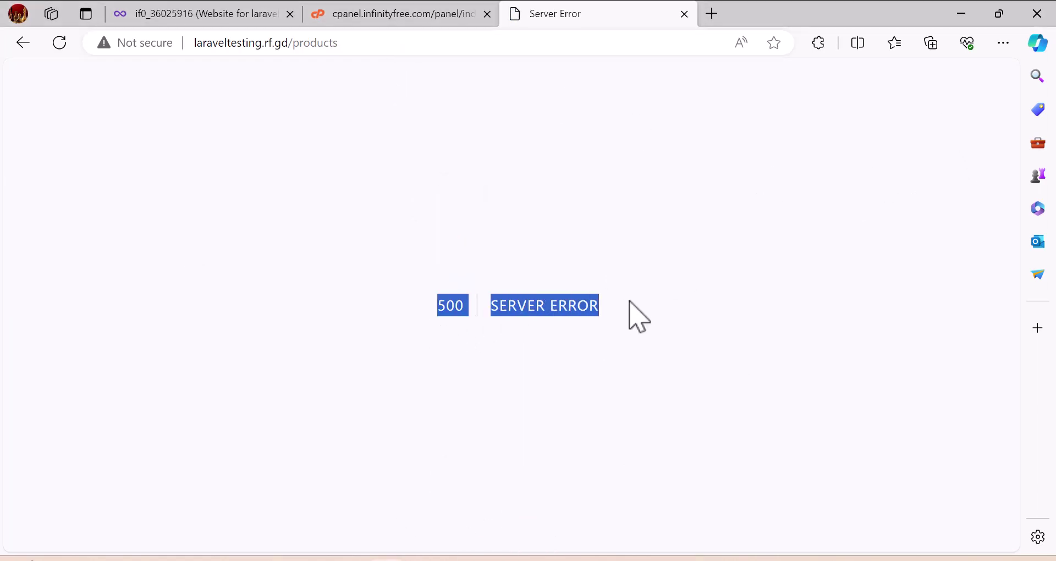
- Open the InfinityFree online file manager and open the .env file in htdocs/LaravelProjects for editing
click(286, 7)
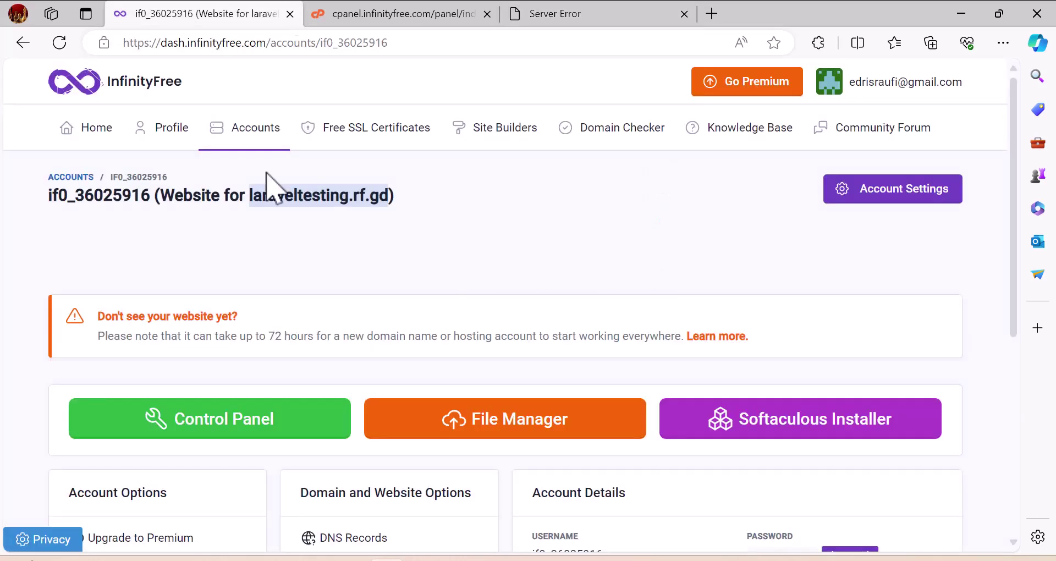
click(472, 418)
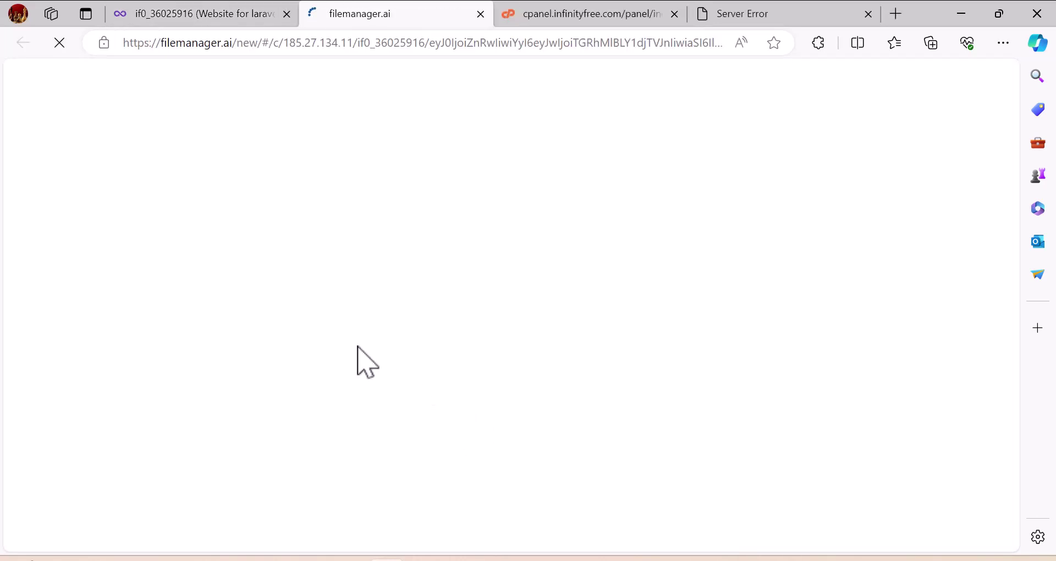
click(86, 230)
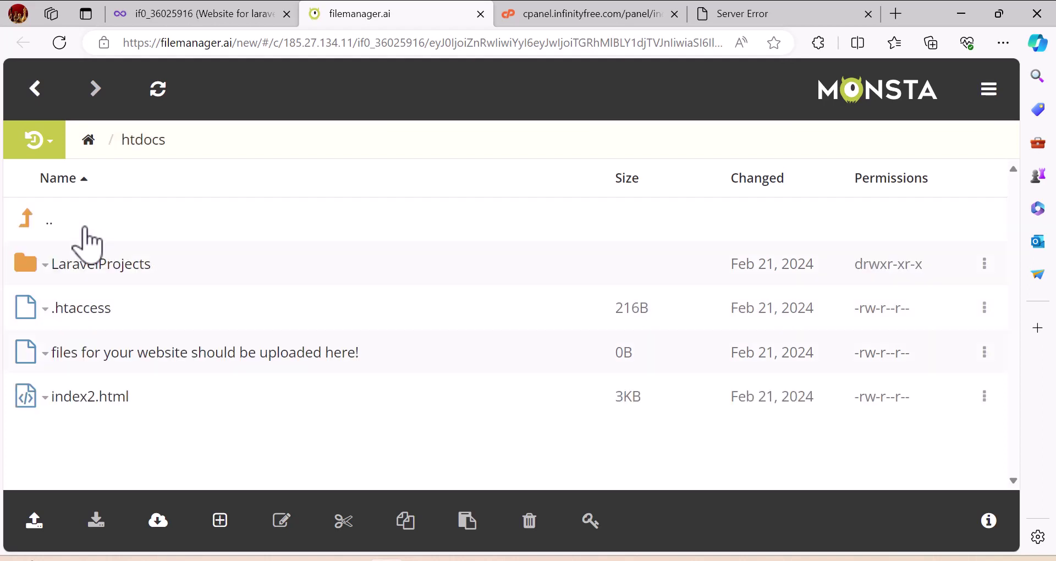
click(94, 269)
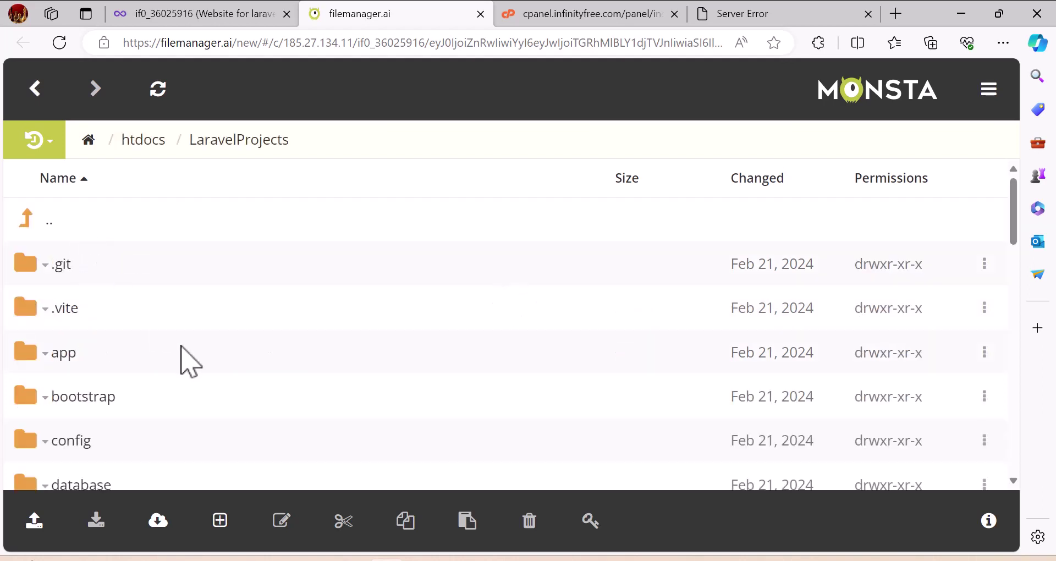
scroll(182, 346, down, 9)
scroll(189, 360, down, 5)
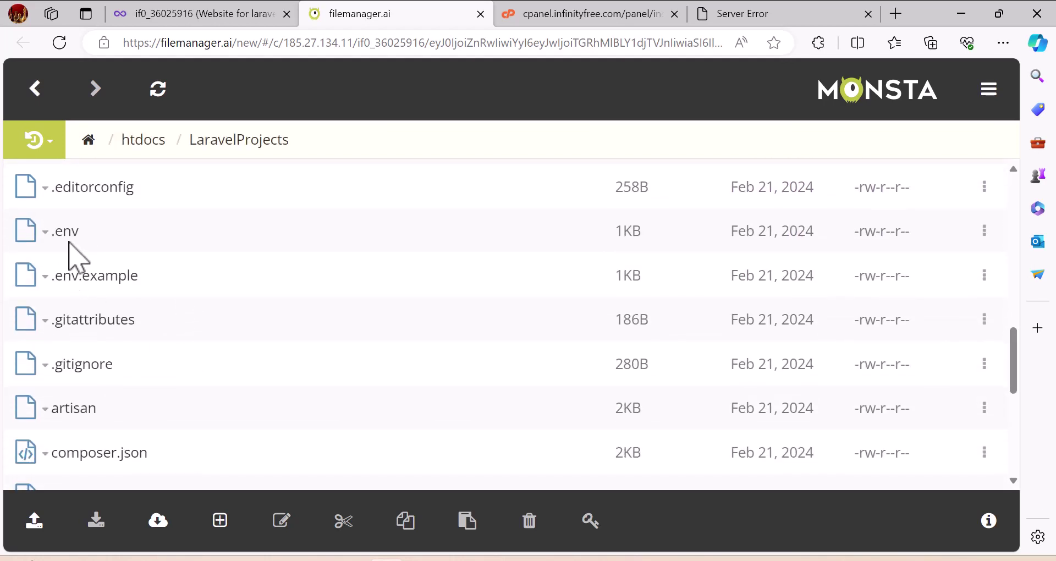
right_click(75, 244)
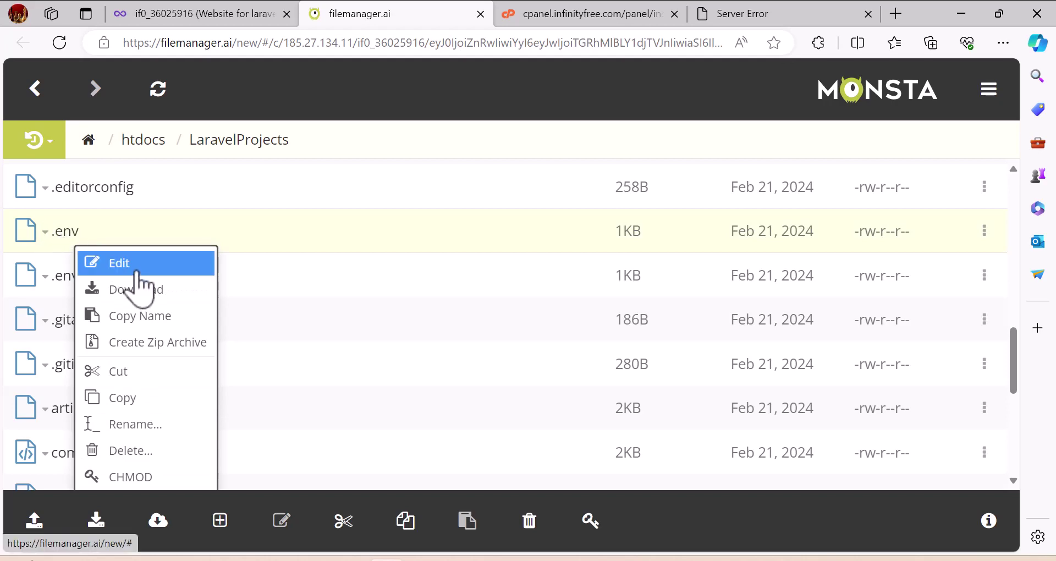
click(137, 271)
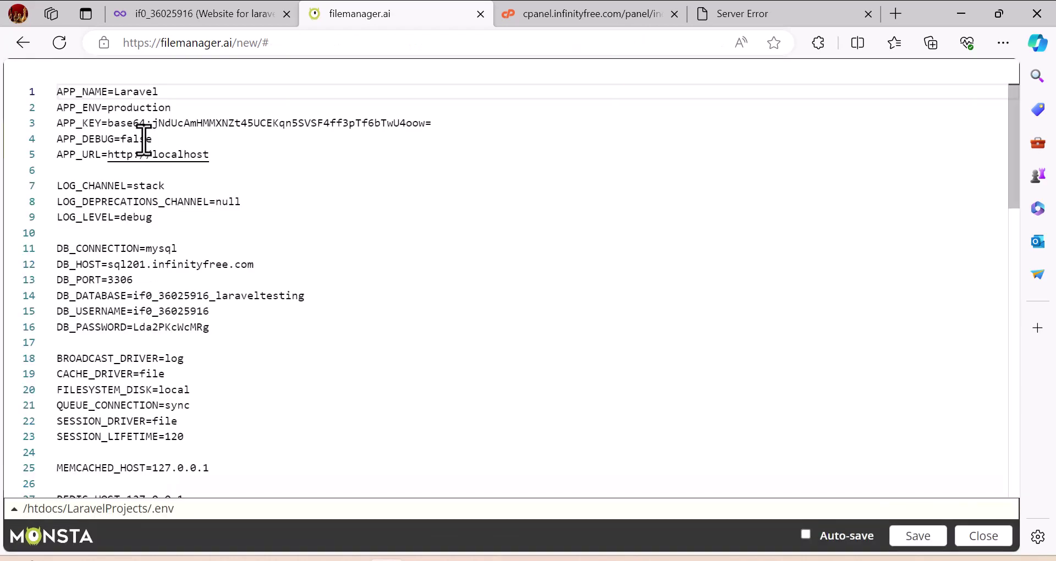
- Set APP_DEBUG to true in the remote .env, save the file and close the editor
double_click(144, 140)
text(tru)
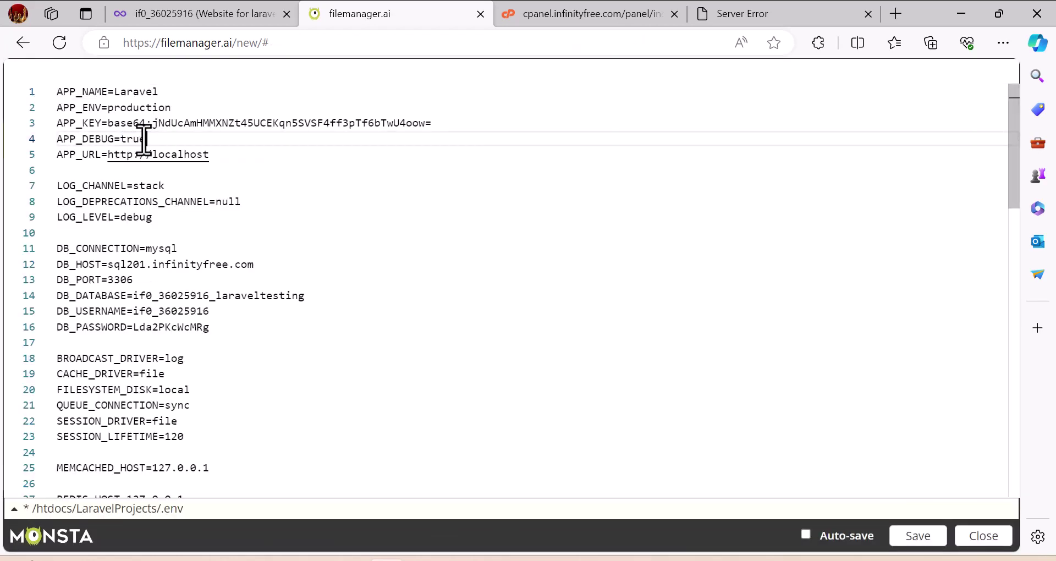
click(926, 541)
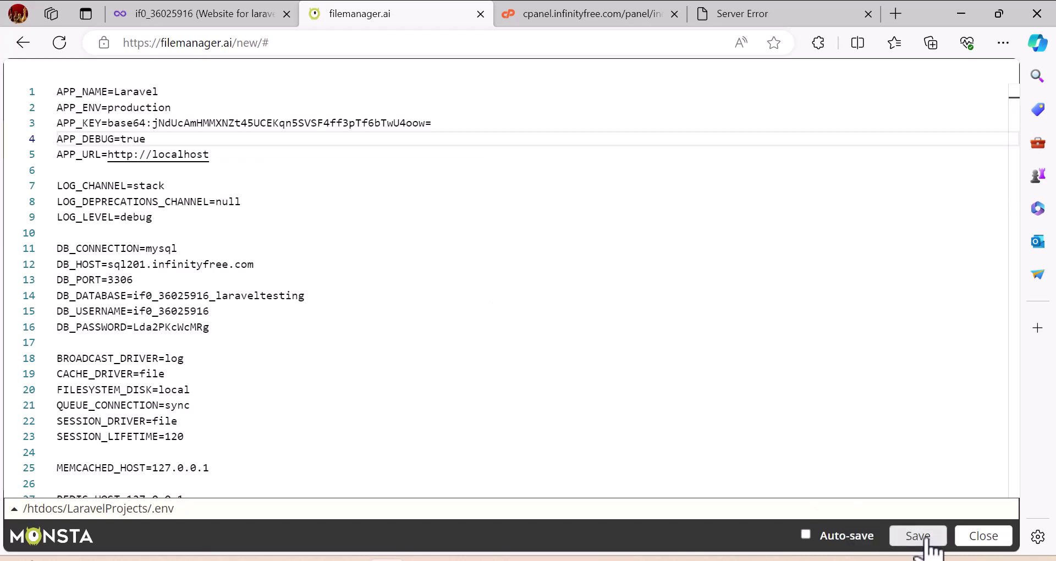
click(983, 538)
- Return to the InfinityFree account page, open the hosting control panel and go to Alter PHP Config
click(236, 16)
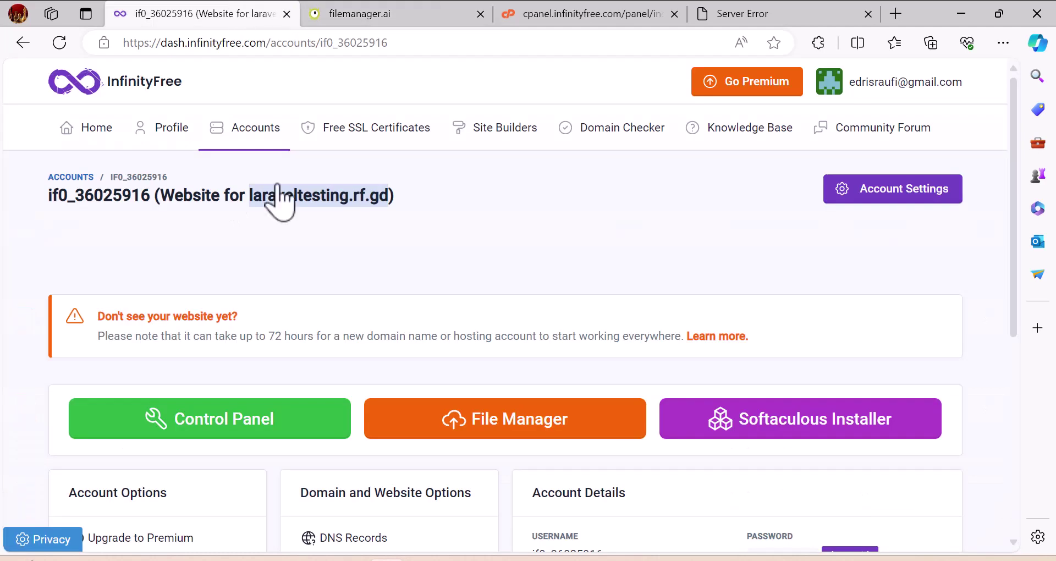
click(209, 425)
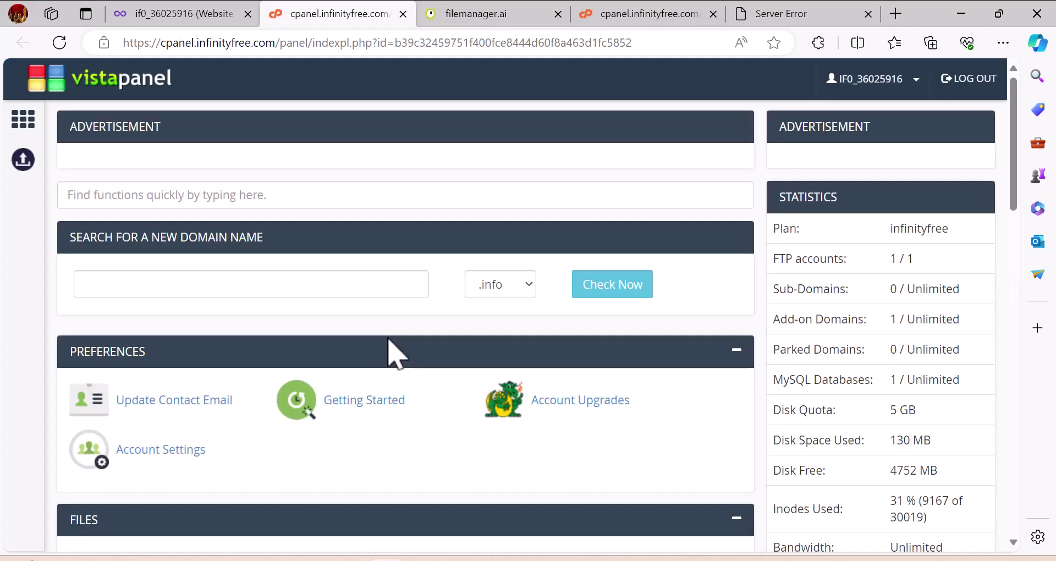
scroll(397, 355, down, 3)
scroll(387, 338, down, 9)
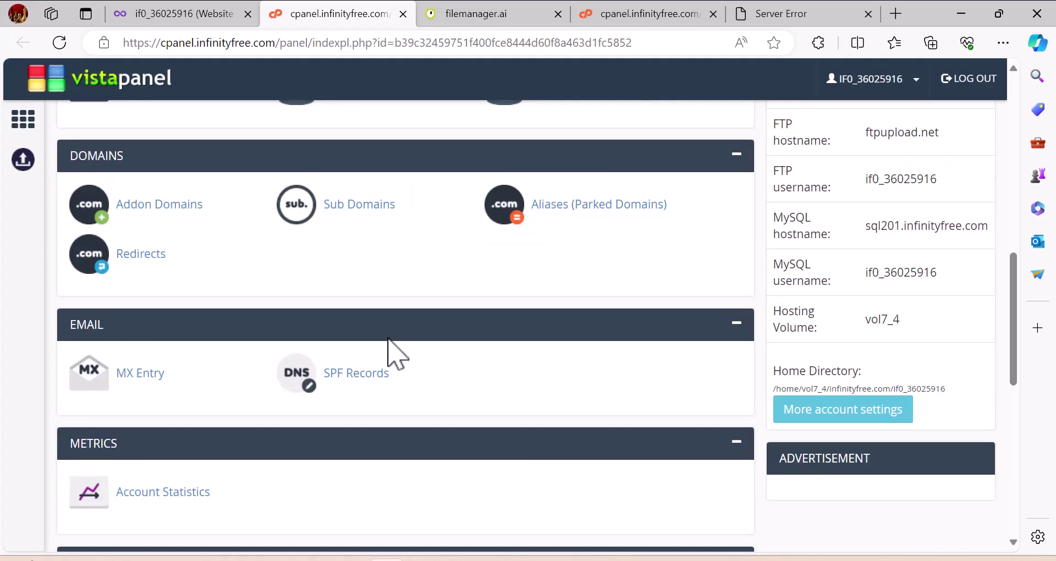
scroll(390, 346, down, 8)
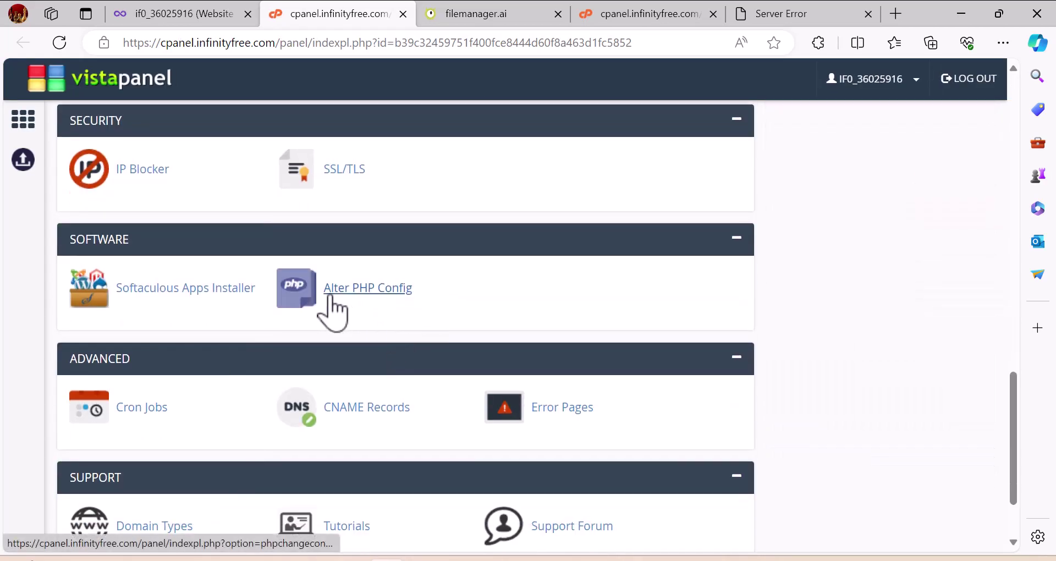
click(381, 292)
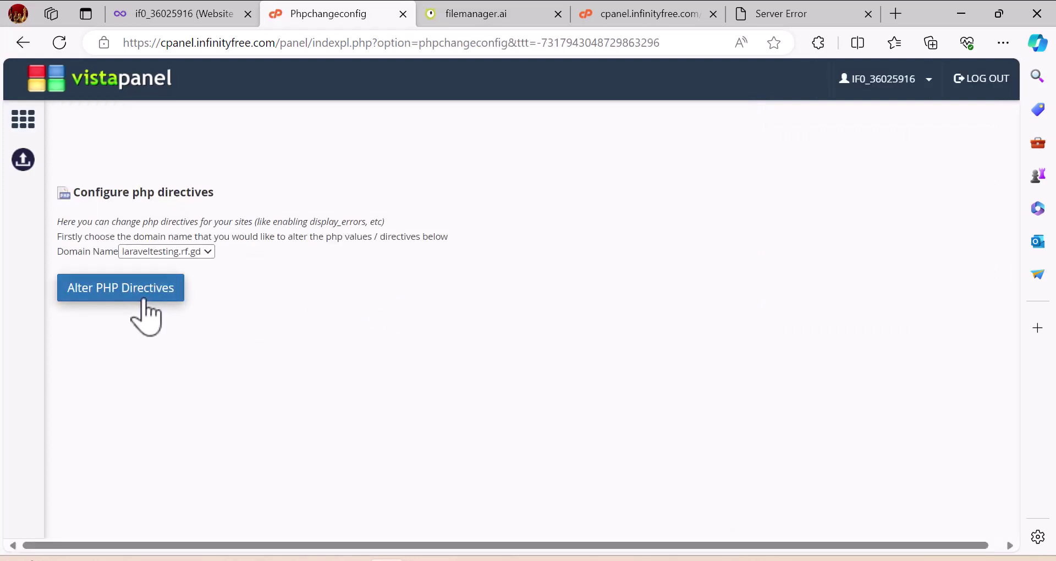
- Set Display Errors to On in the PHP directives for laraveltesting.rf.gd and apply the change
click(144, 301)
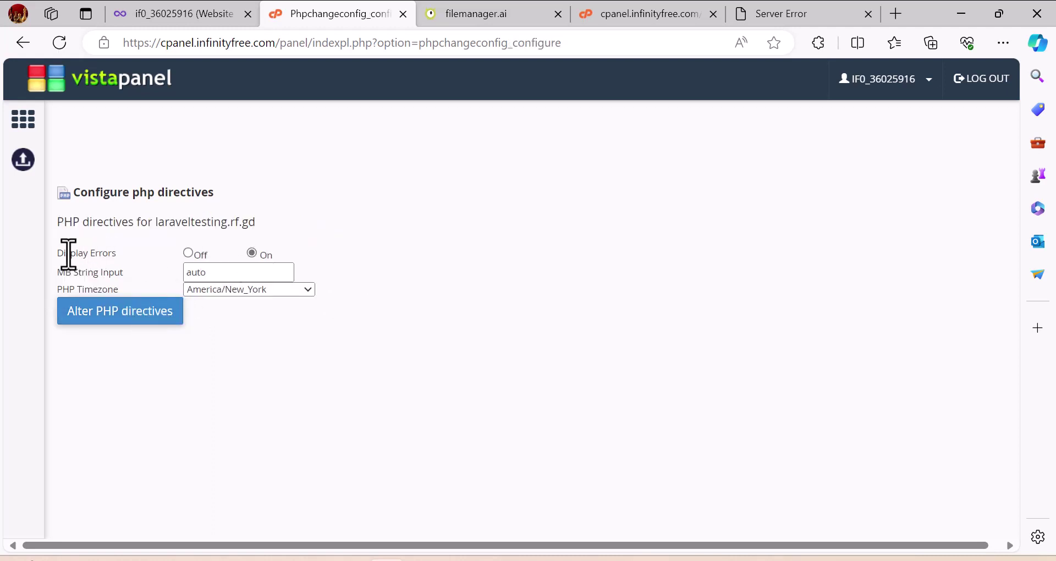
drag(69, 254, 112, 255)
click(188, 253)
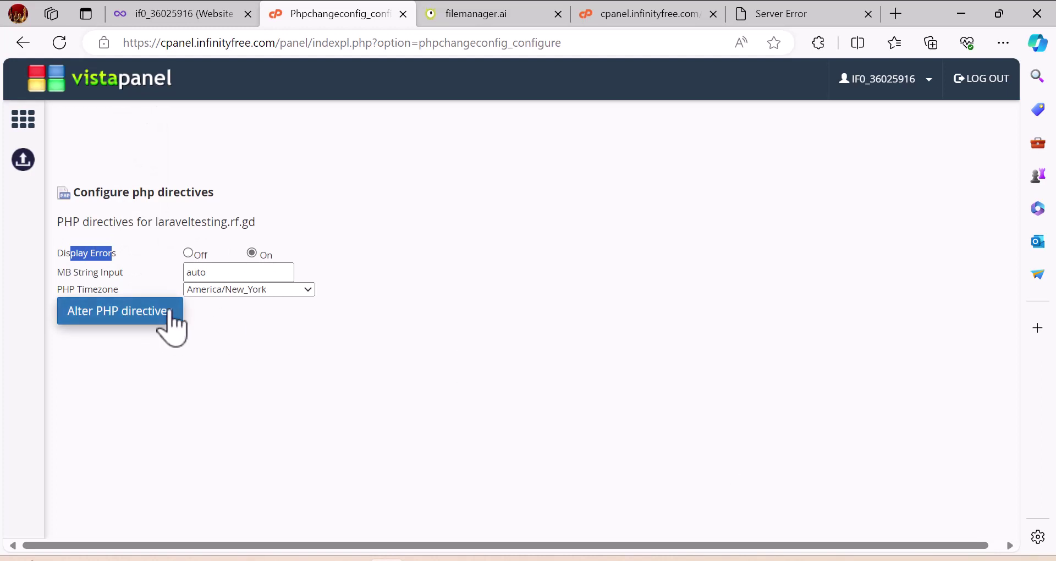
- Reload the products page of the live laraveltesting.rf.gd site to check its error output
click(778, 10)
click(624, 51)
key(Return)
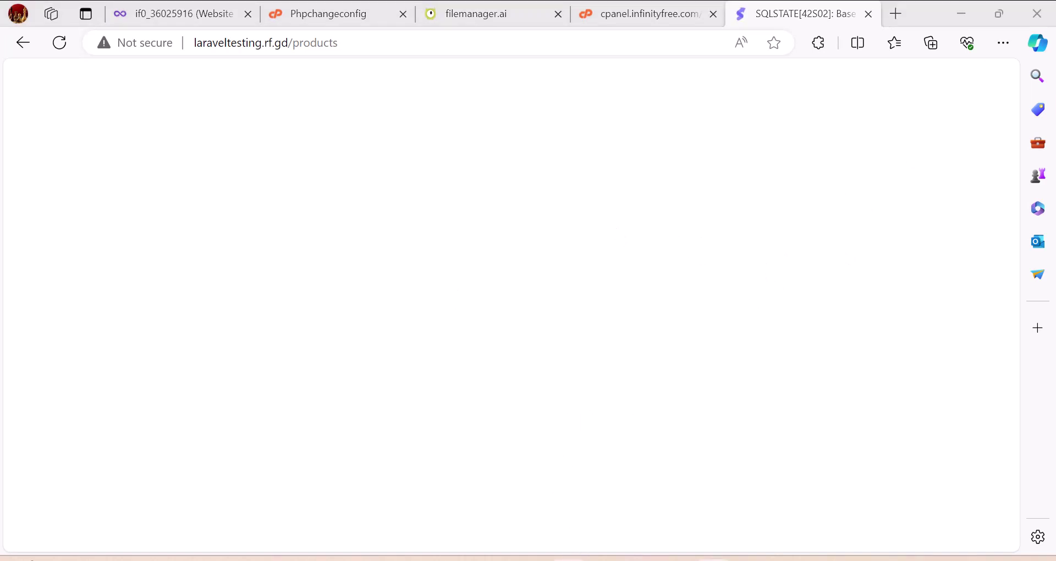
- Switch to MySQL Workbench, open Data Export and select the laraveltesting schema for export
key(alt+Tab)
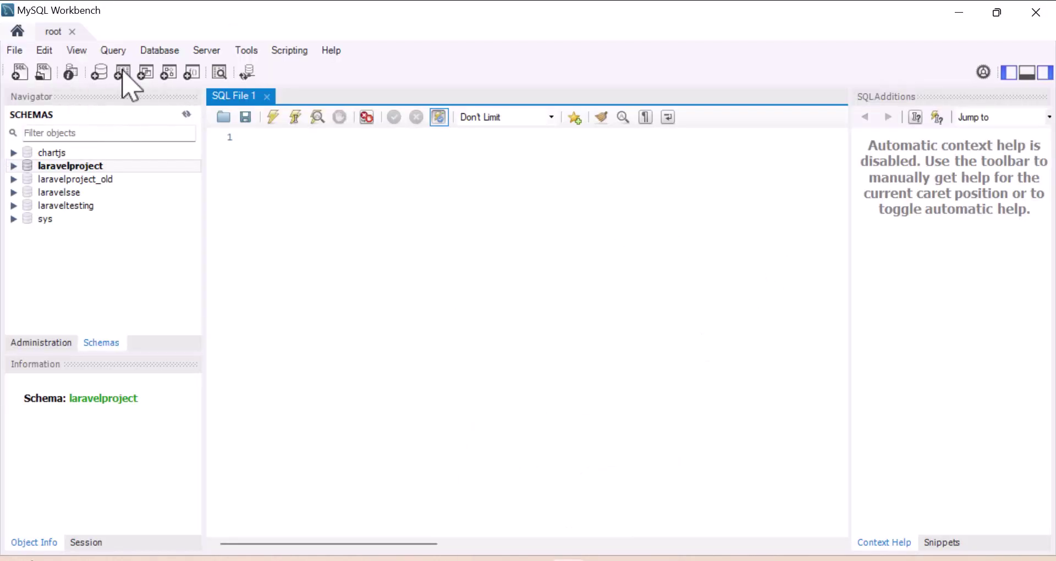
click(207, 50)
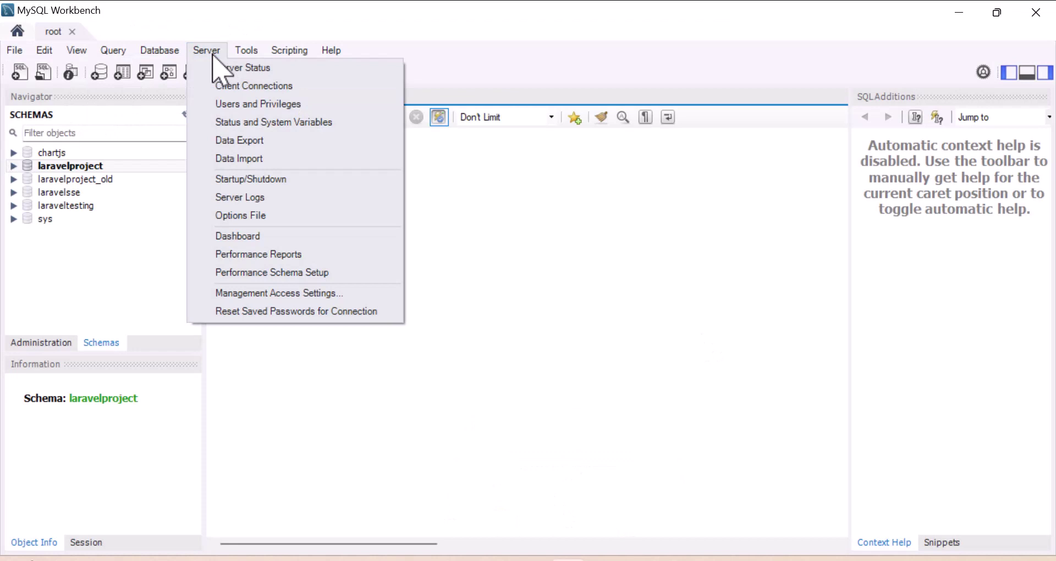
click(256, 141)
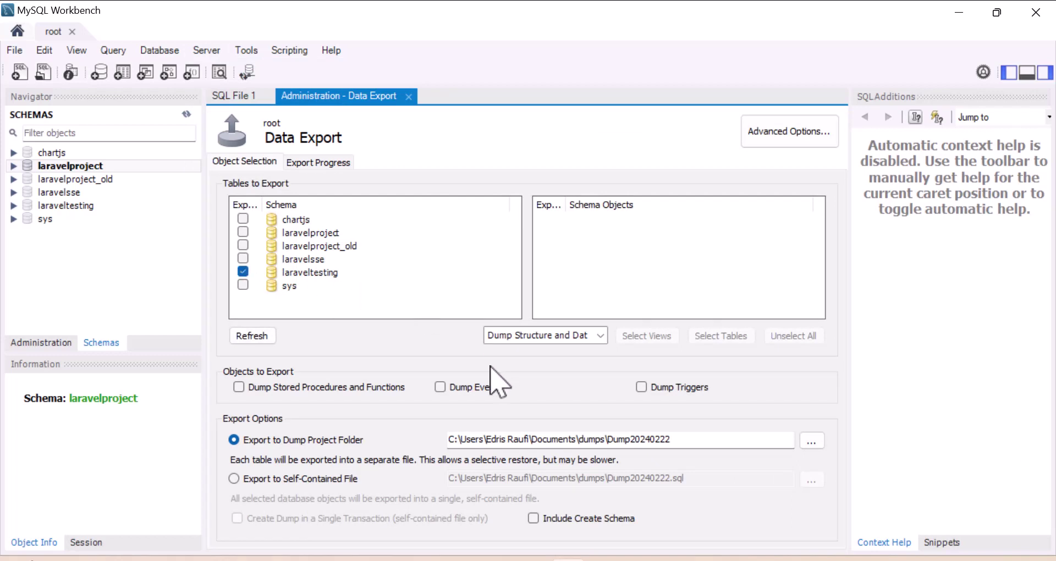
- Export the laraveltesting schema to a self-contained SQL file named bbbb on the Desktop
click(266, 478)
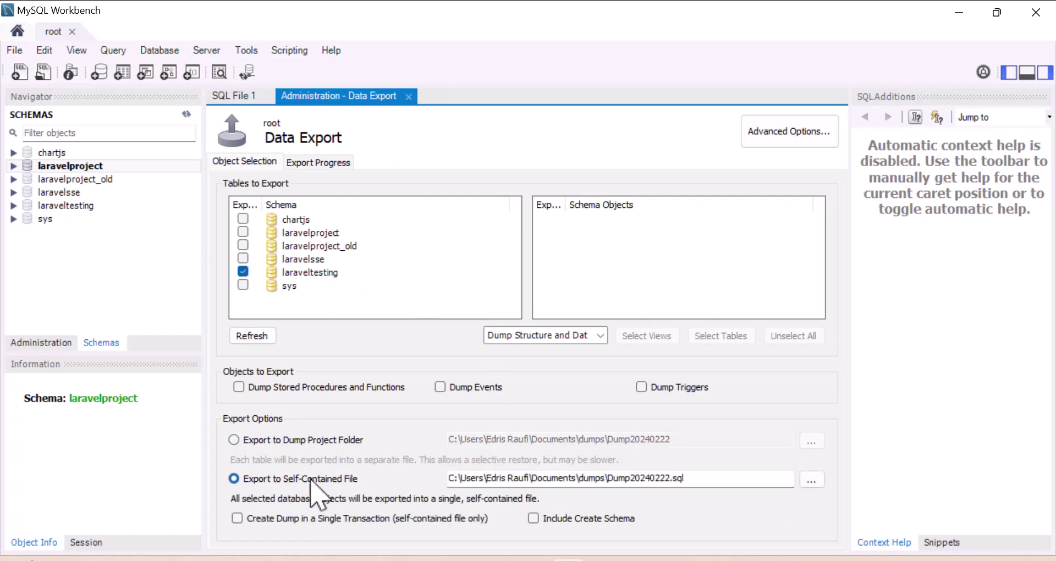
click(815, 487)
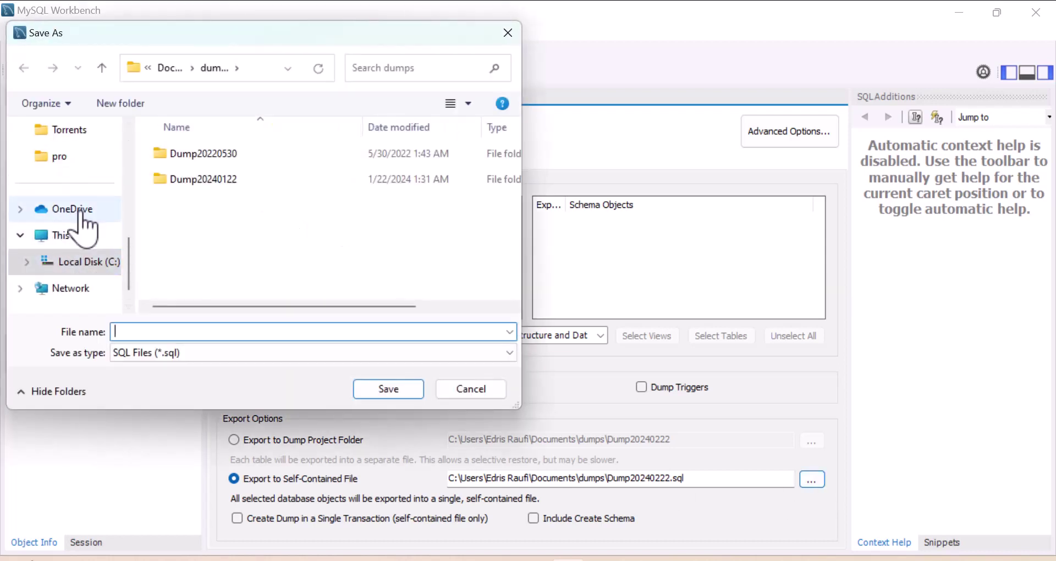
scroll(66, 223, up, 5)
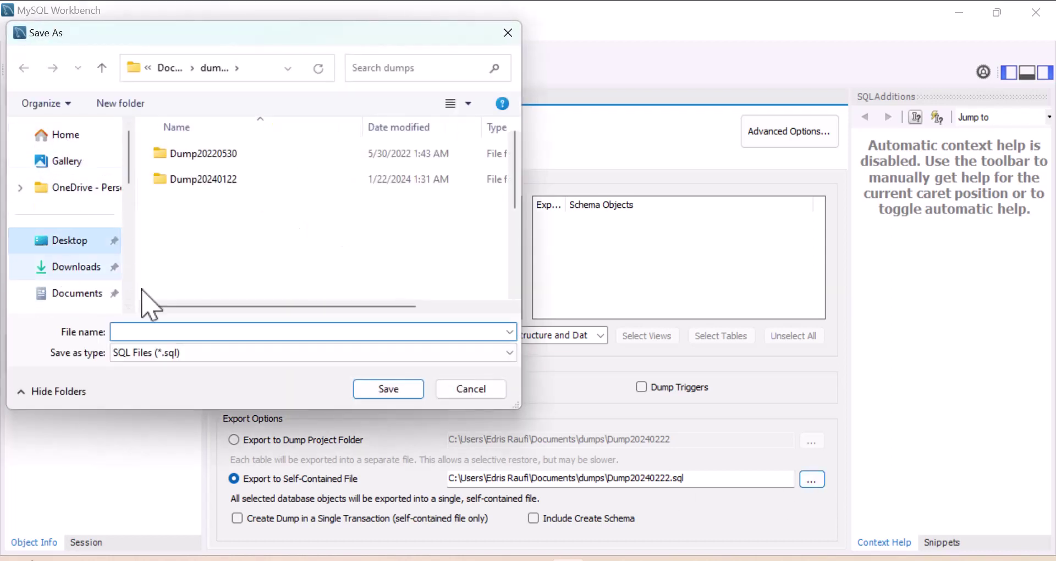
click(185, 331)
text(bbbb)
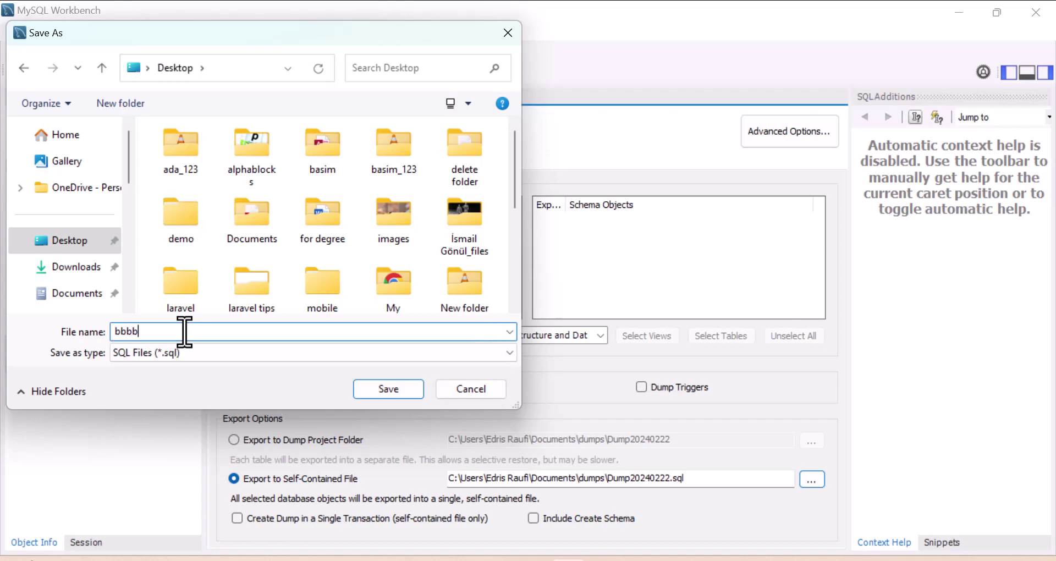
click(398, 396)
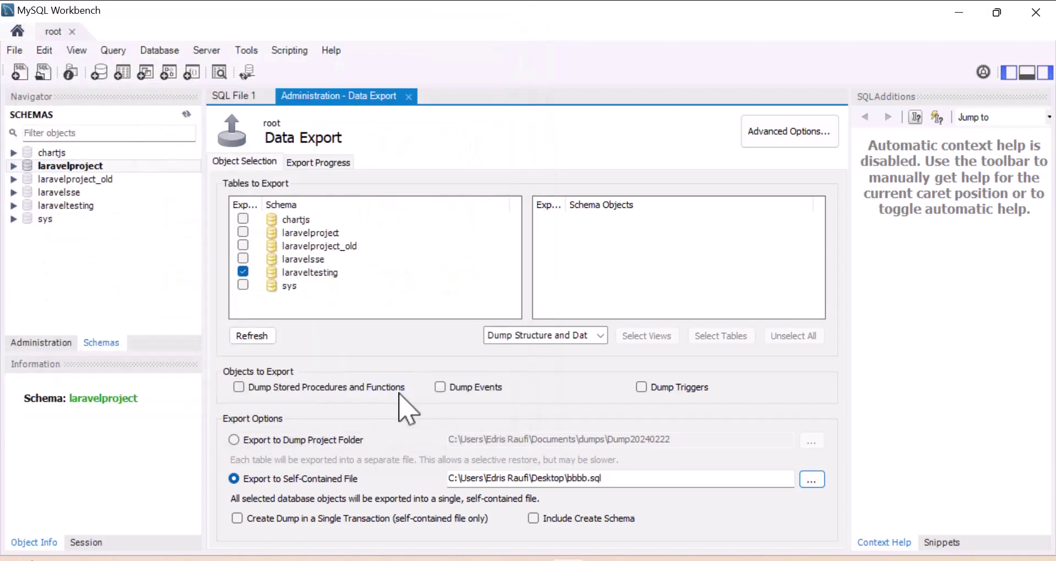
click(330, 162)
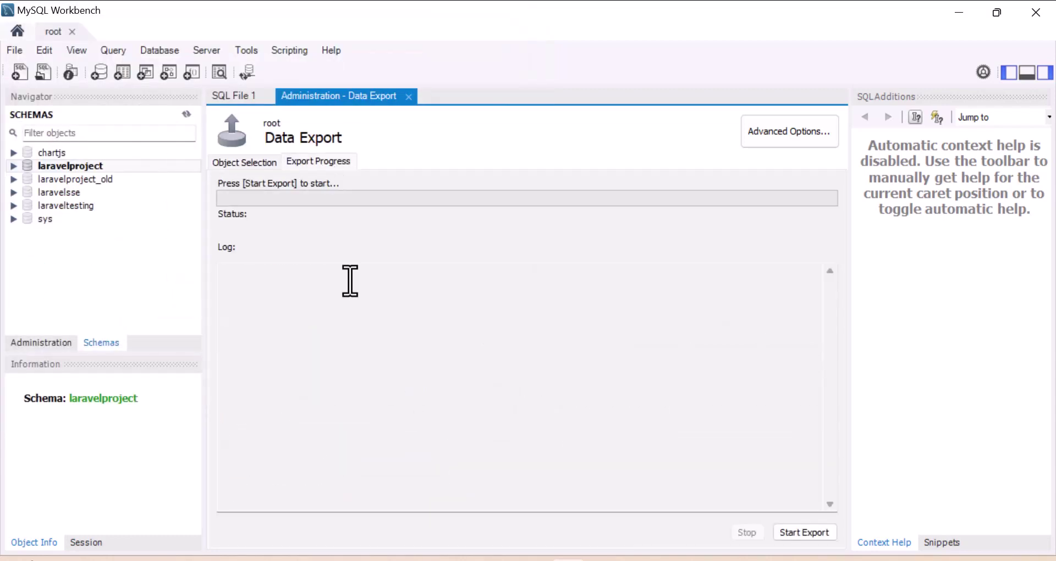
click(821, 534)
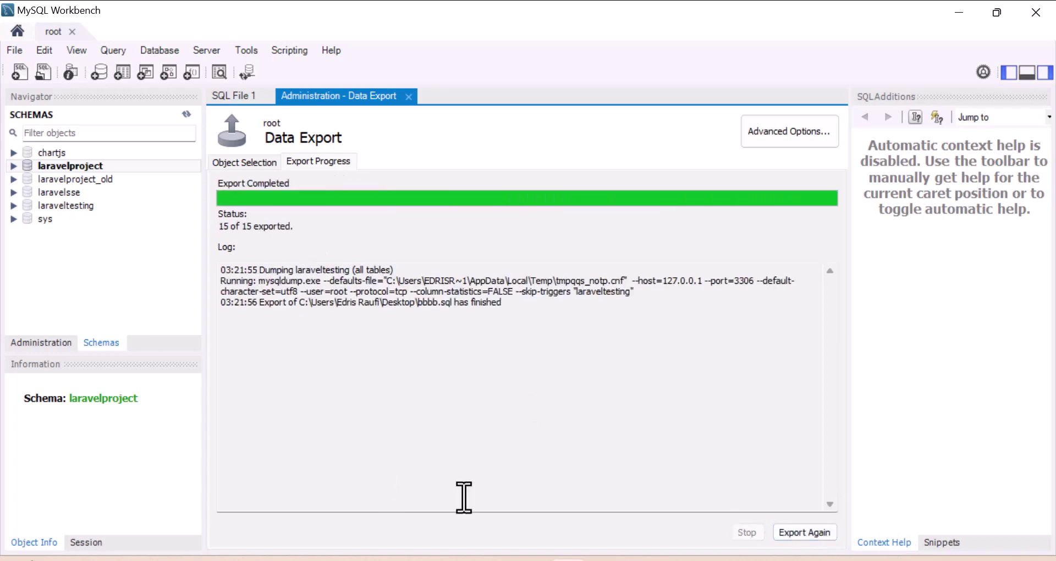
- Switch back to the browser and open phpMyAdmin for the hosted laraveltesting database from the InfinityFree account's MySQL Databases
key(alt+Tab)
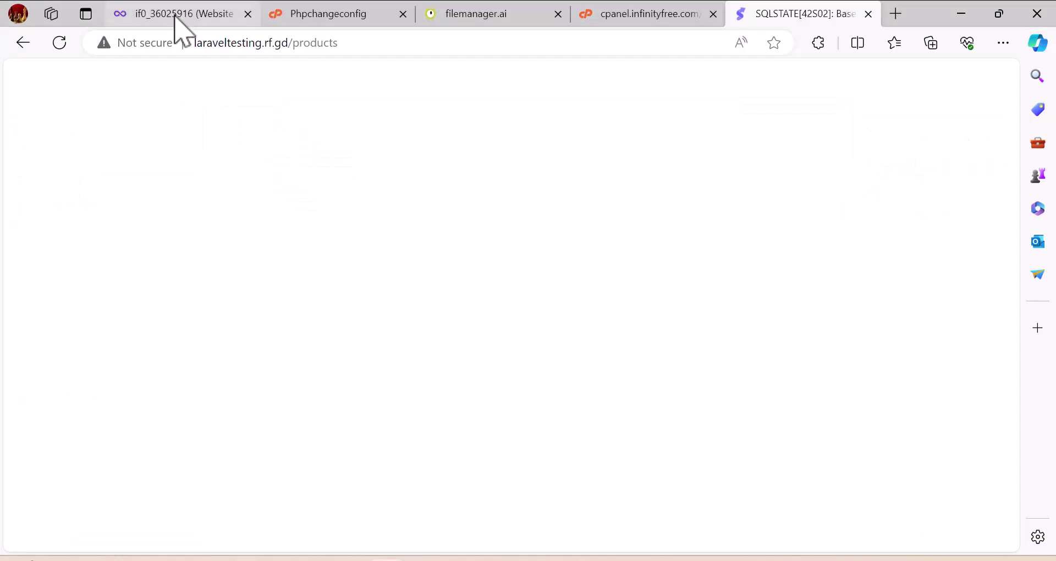
click(176, 18)
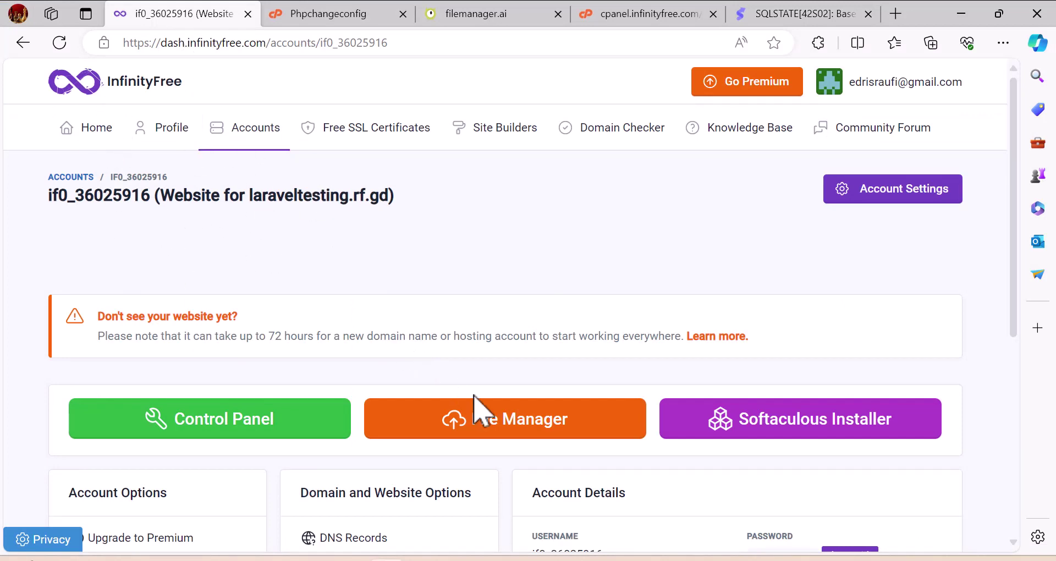
scroll(373, 338, down, 5)
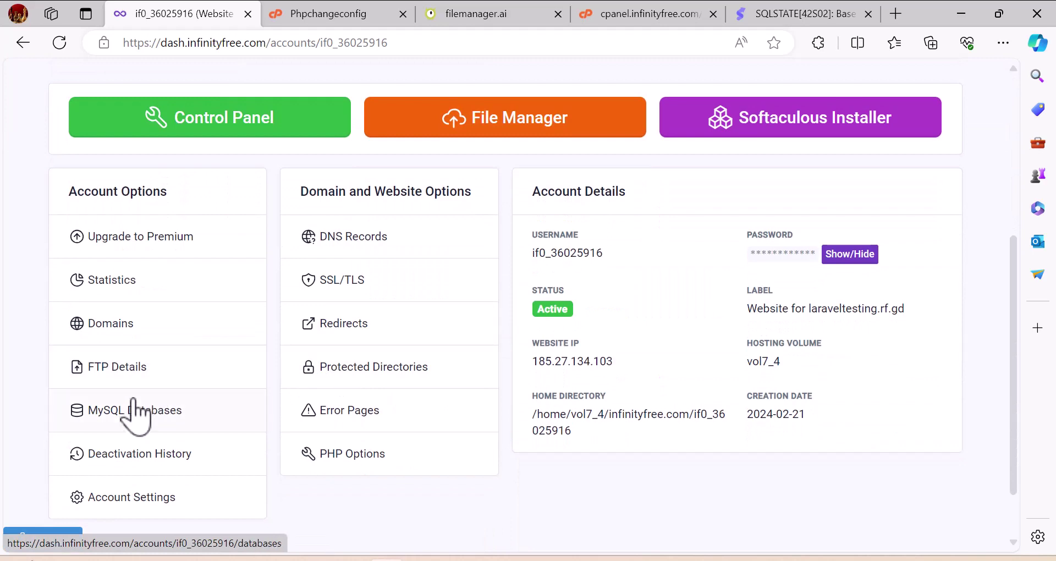
click(127, 408)
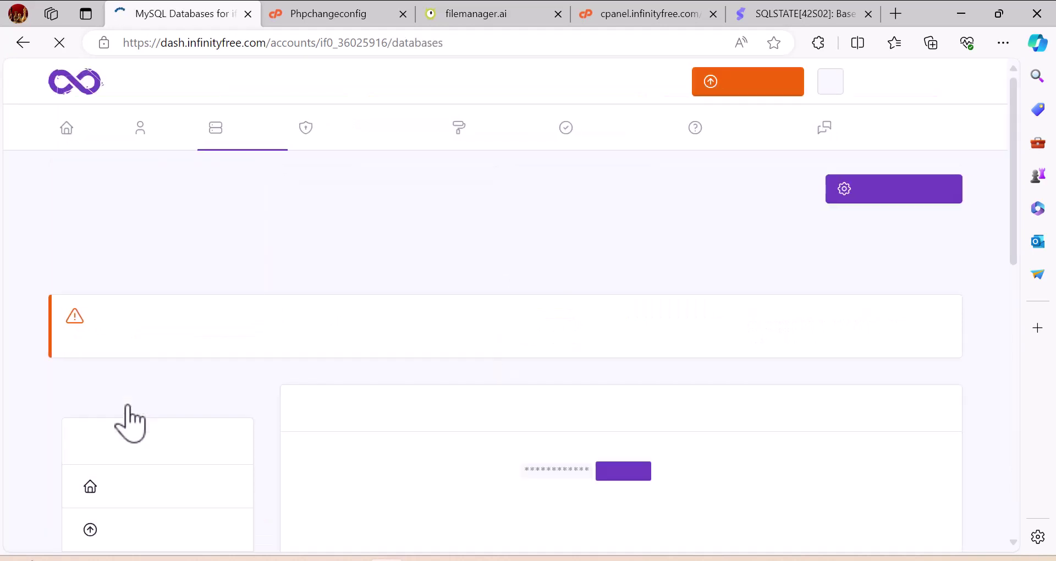
scroll(462, 377, down, 7)
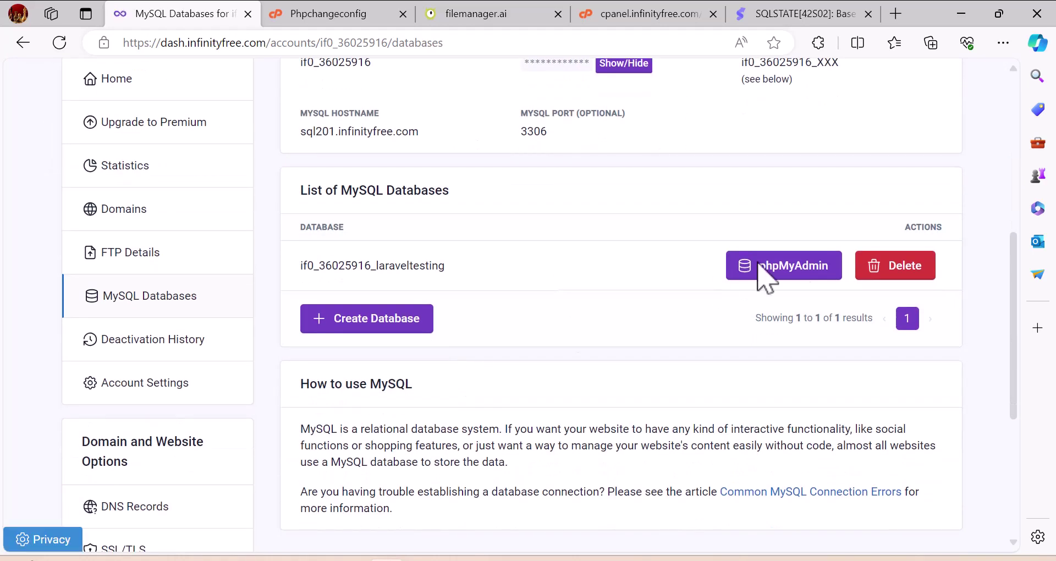
click(807, 270)
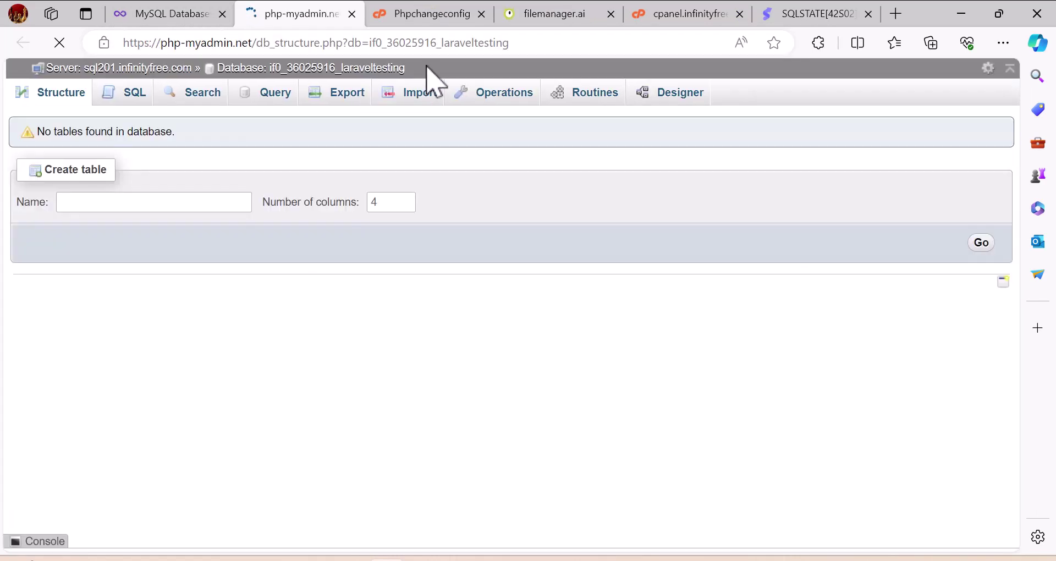
- Import the bbbb.sql file from the Desktop into the hosted laraveltesting database
click(405, 93)
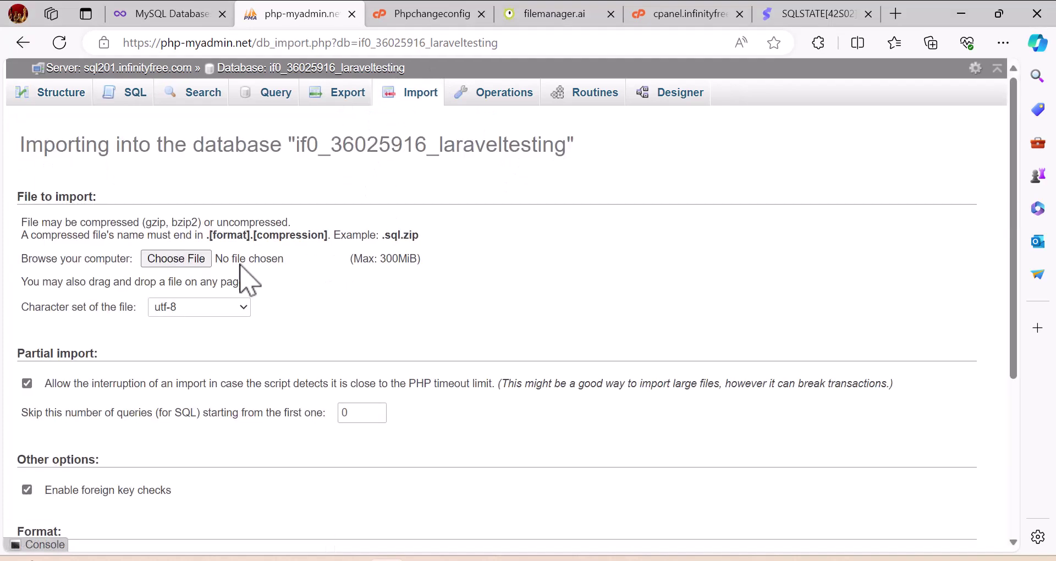
click(196, 260)
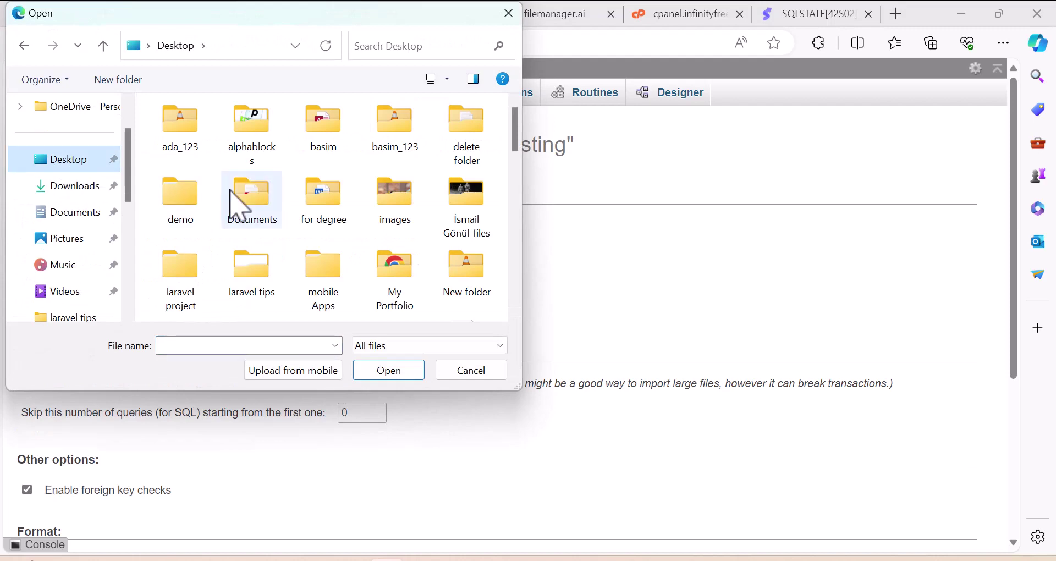
click(230, 190)
key(b)
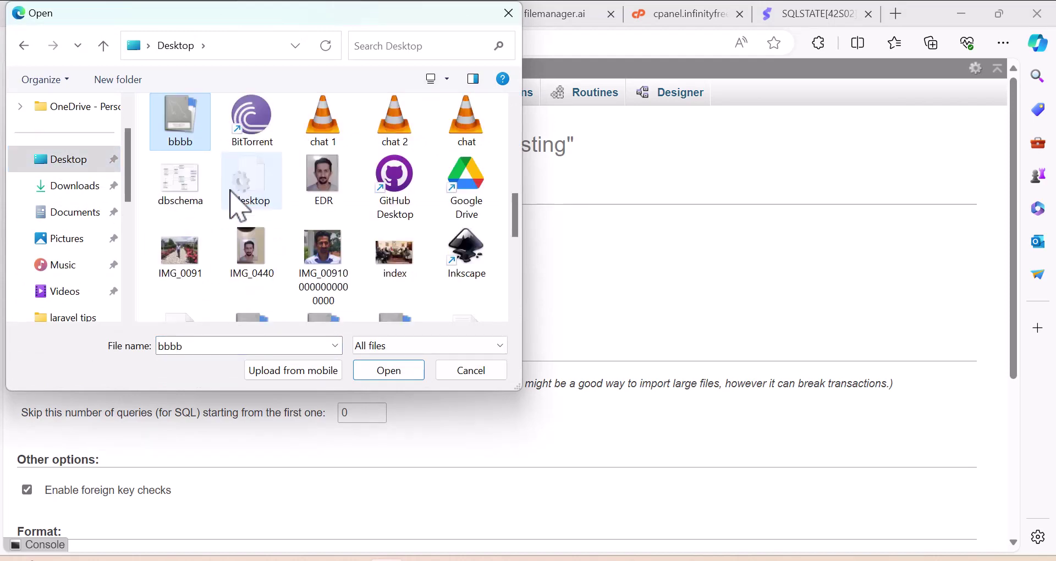
click(407, 373)
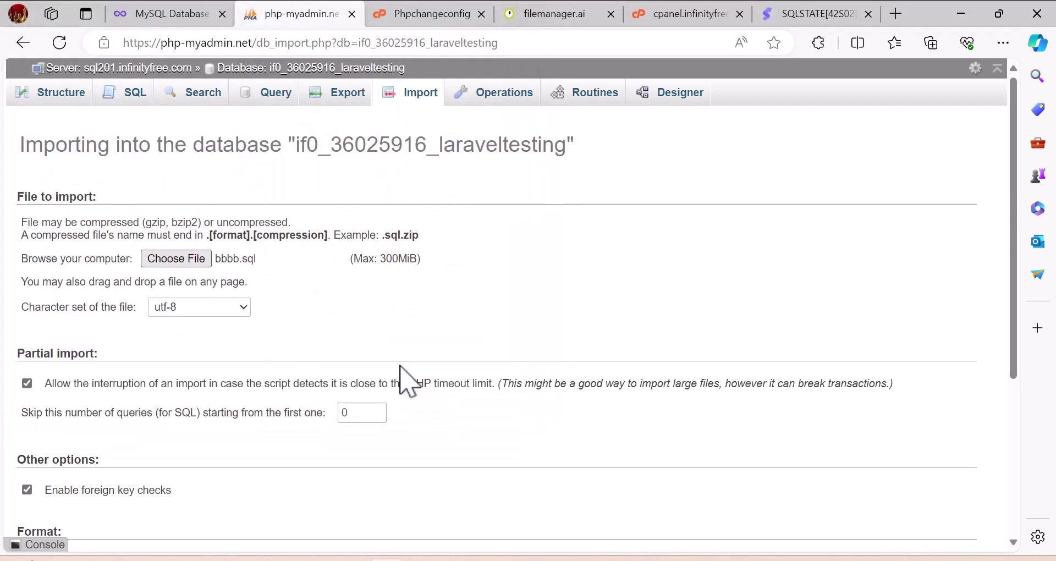
scroll(379, 365, down, 5)
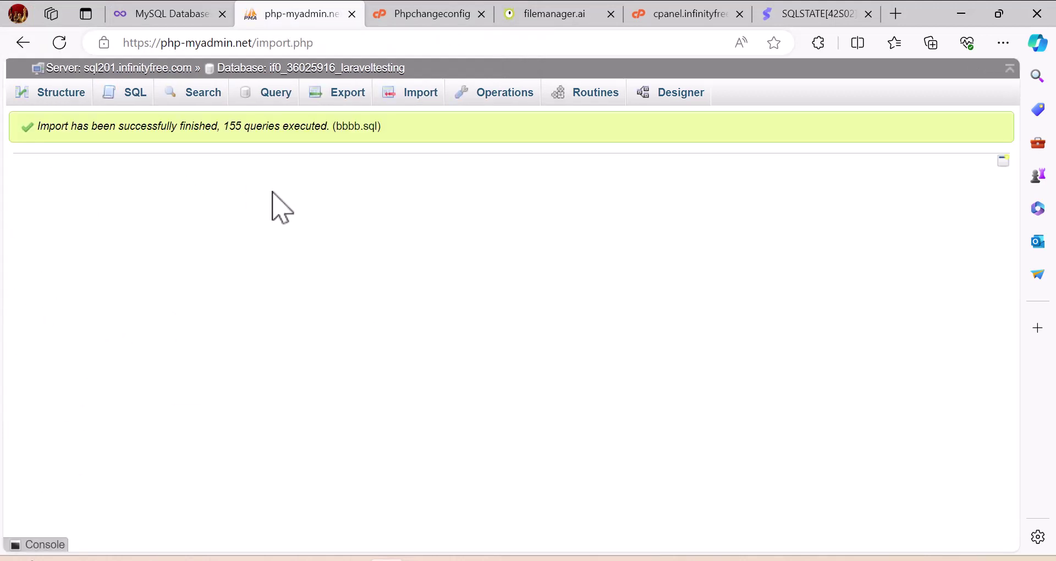
- Reload the live products page and look over the Product List and the site's navigation links
click(790, 17)
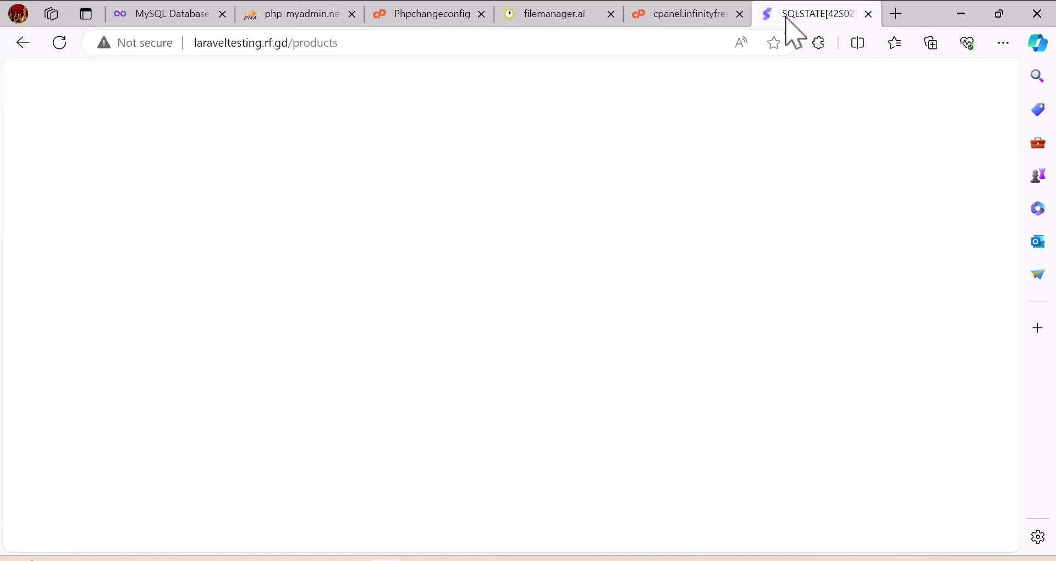
click(575, 51)
key(Return)
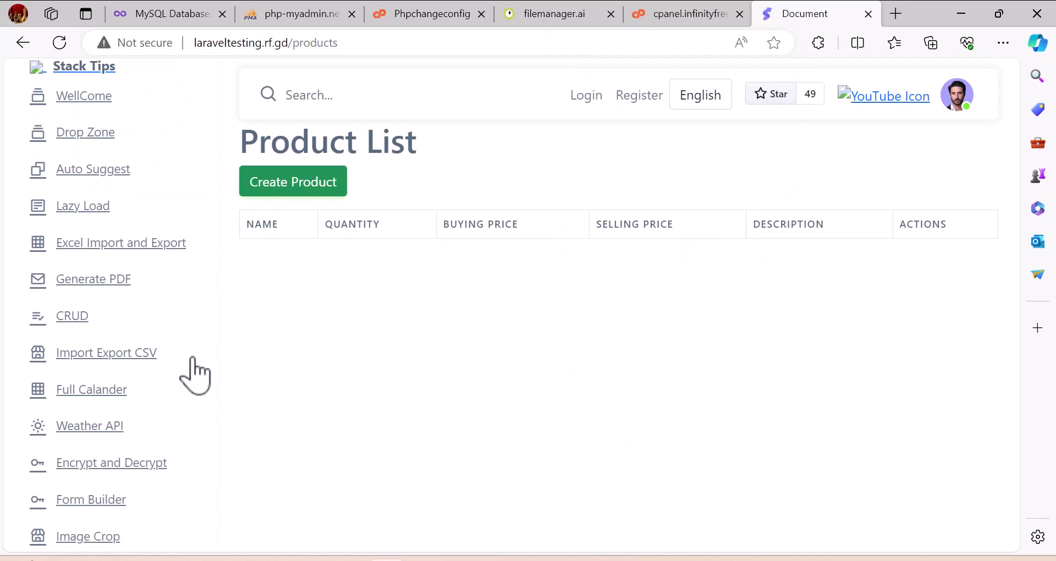
scroll(137, 459, down, 3)
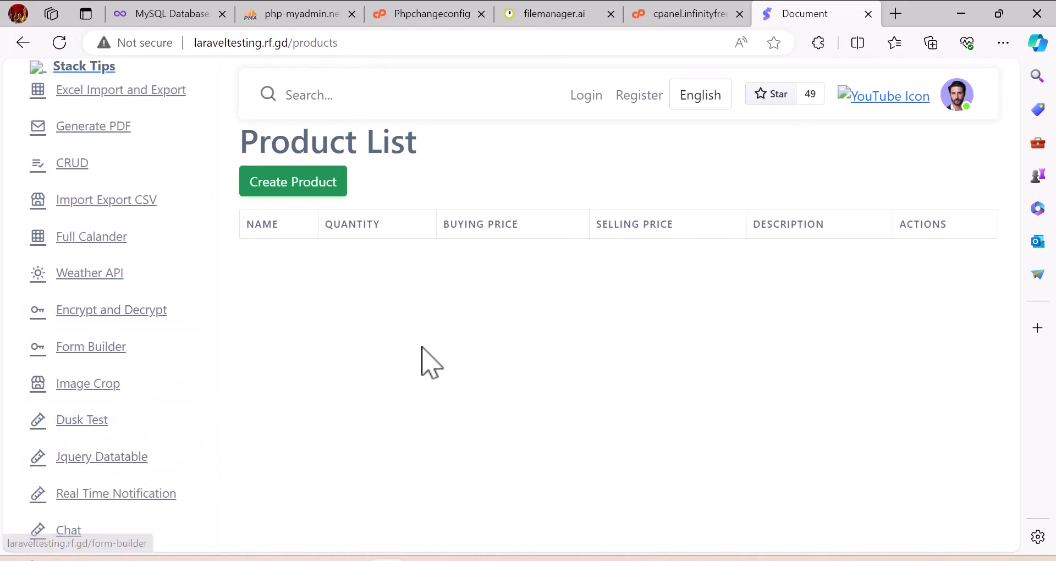
scroll(185, 250, up, 3)
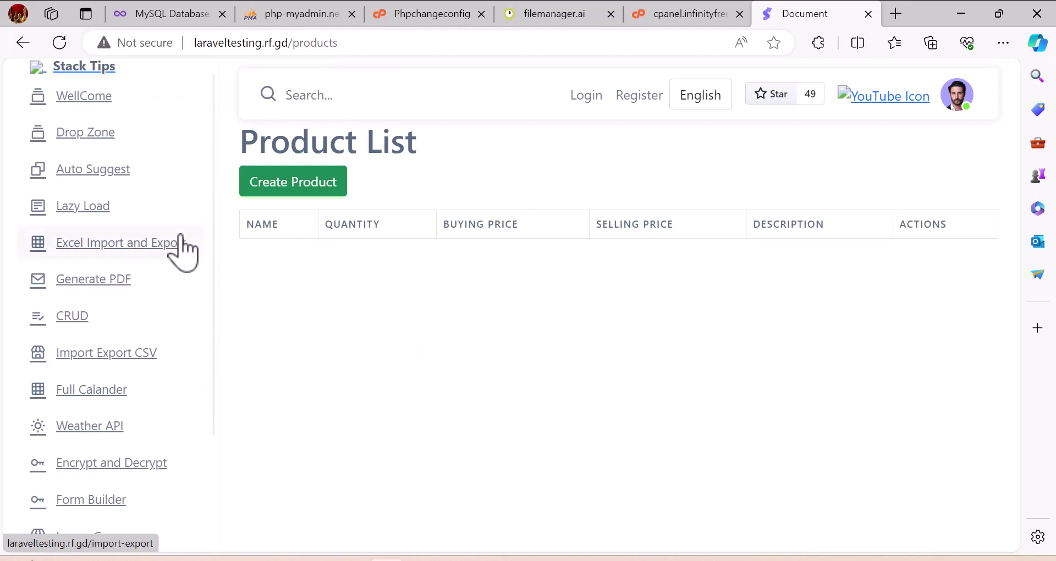
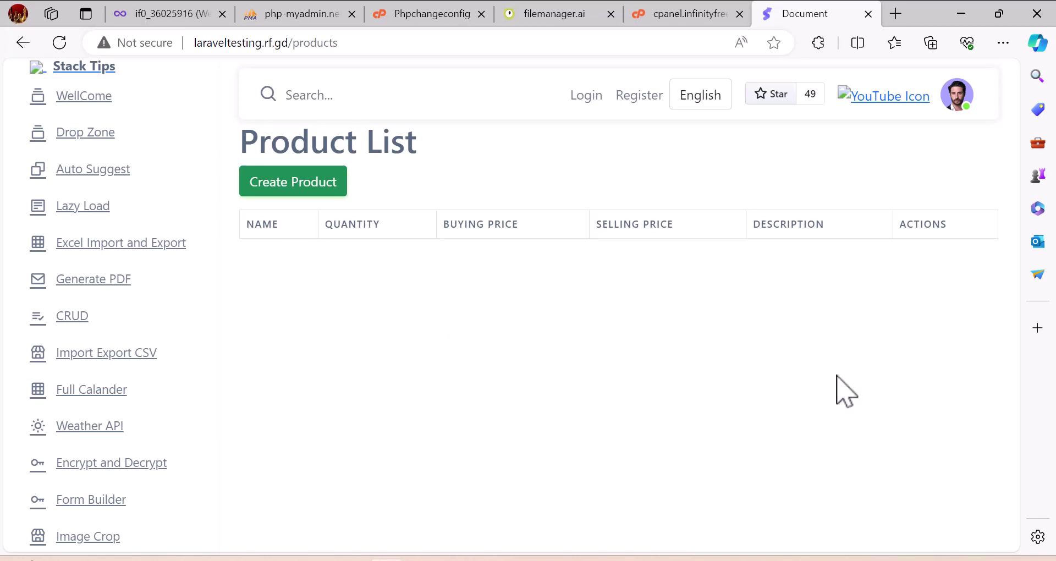
- Return to the InfinityFree account page and close the phpMyAdmin, PHP config, file manager and control panel tabs
click(172, 16)
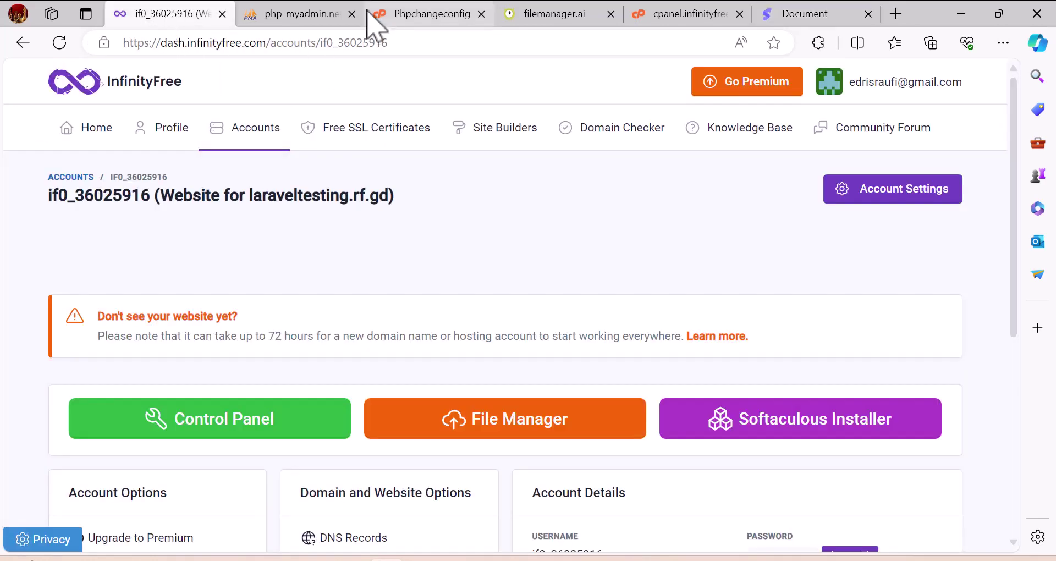
click(351, 14)
click(351, 14)
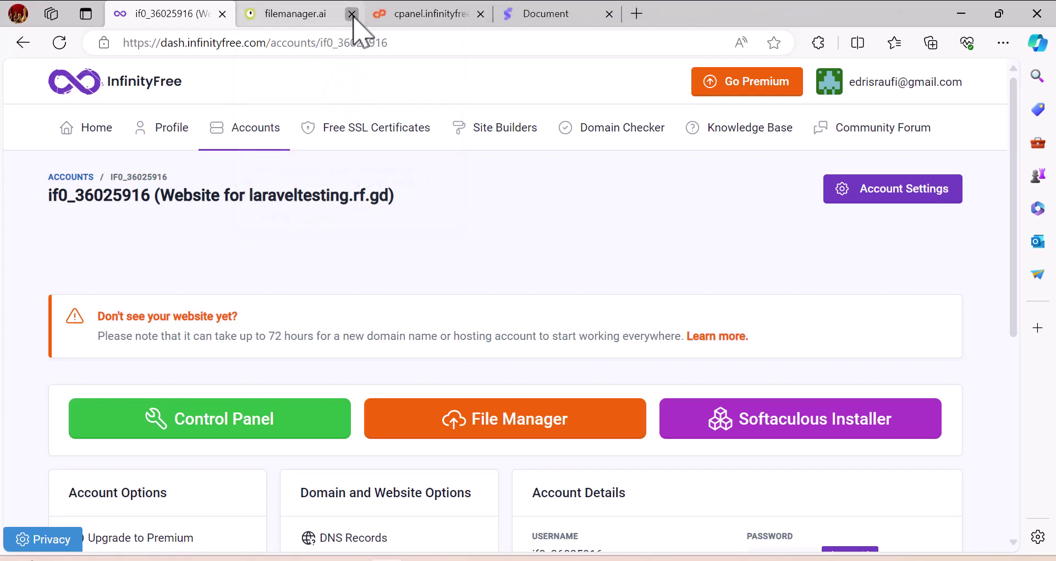
click(351, 14)
click(351, 14)
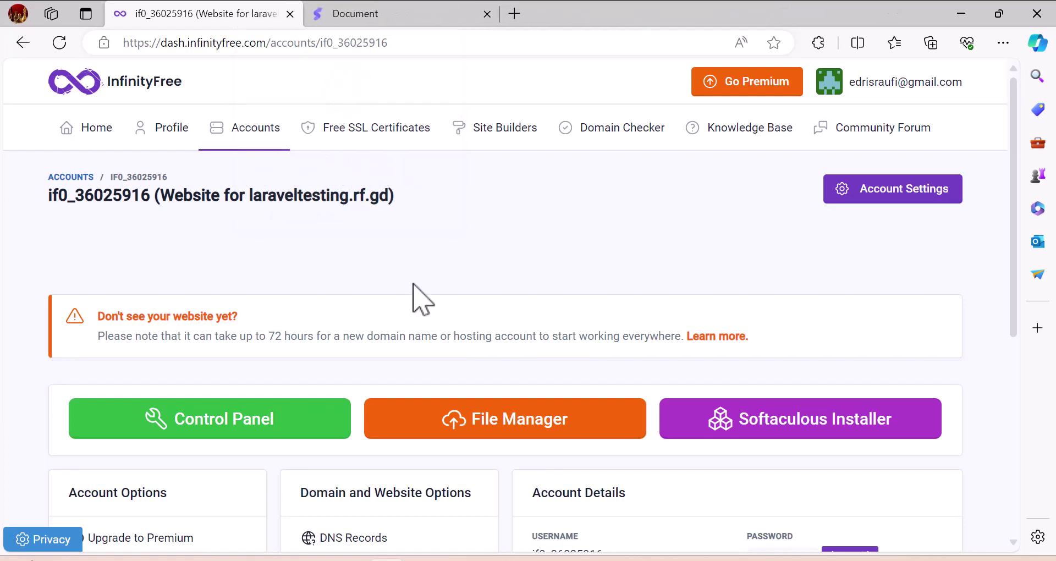
- Open InfinityFree's Free SSL Certificates page and go to the end of the certificate list
scroll(415, 289, down, 3)
scroll(414, 293, down, 3)
scroll(420, 259, up, 7)
scroll(484, 305, down, 1)
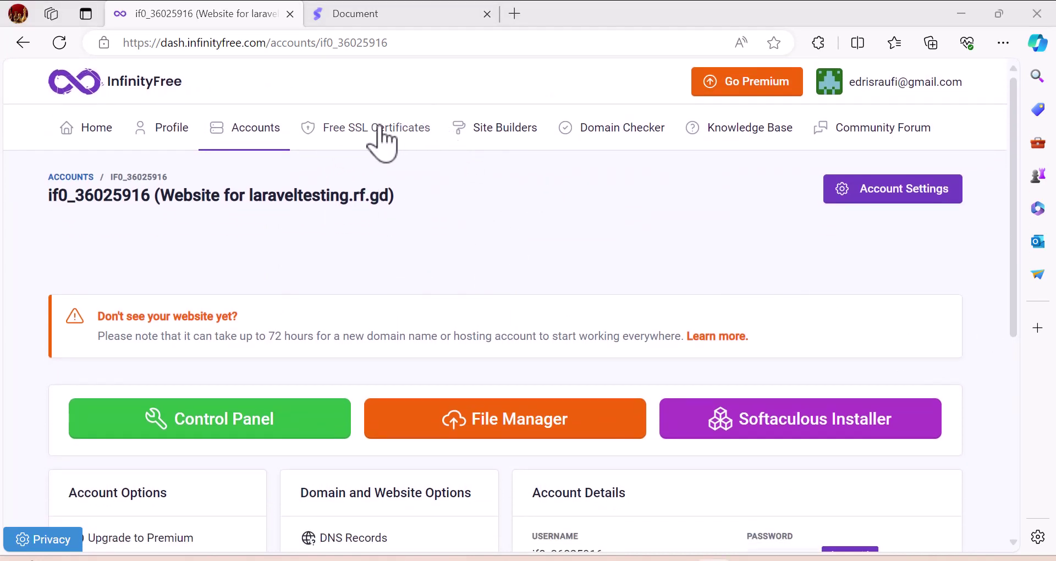
click(403, 147)
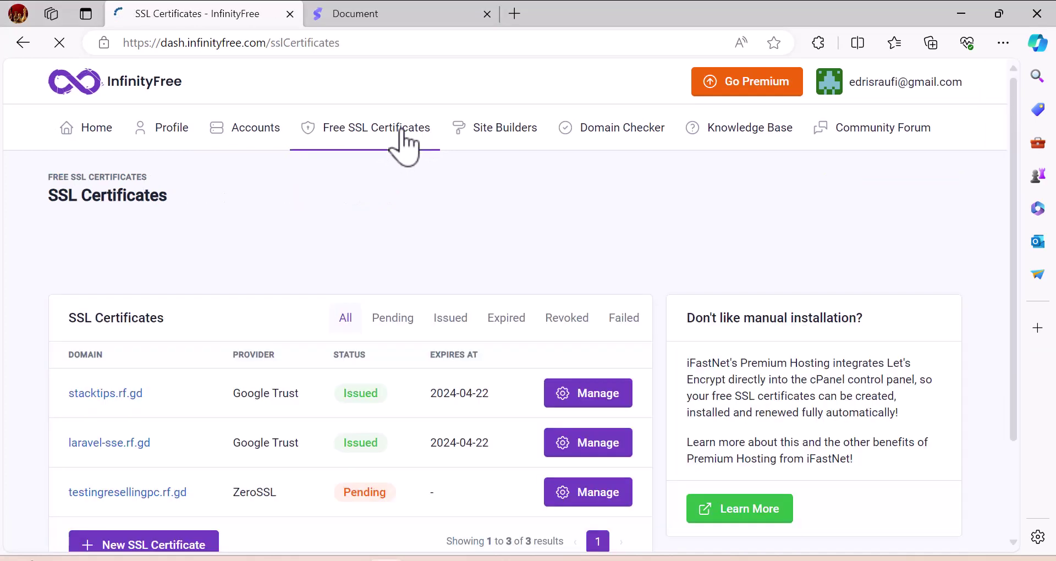
scroll(83, 363, down, 2)
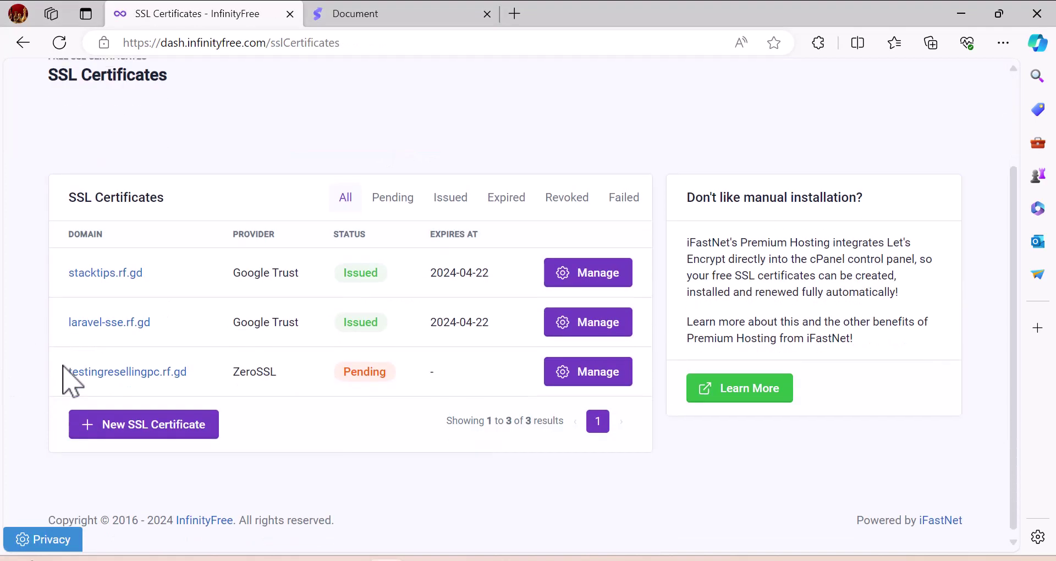
click(162, 424)
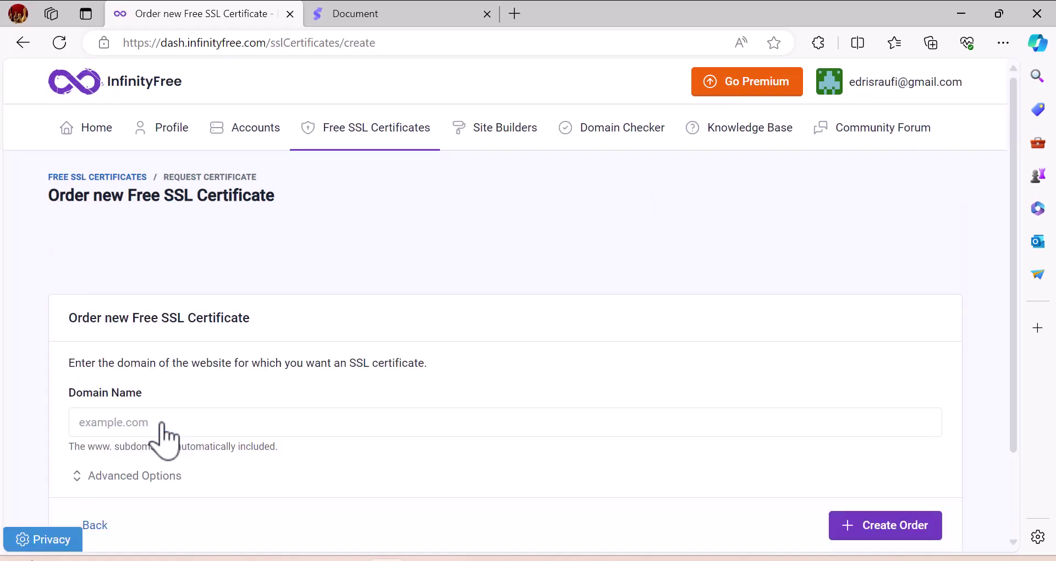
click(124, 432)
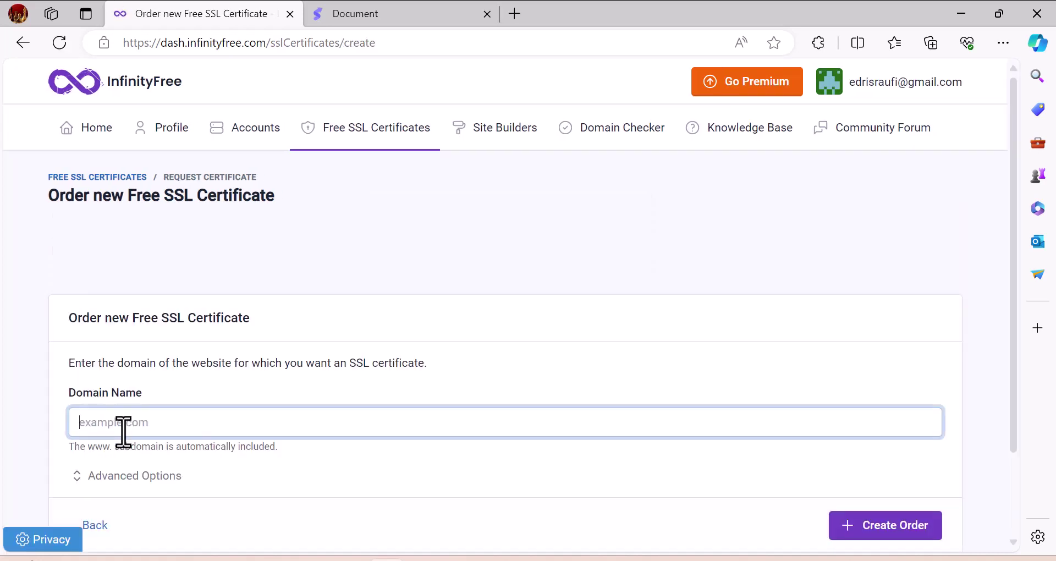
click(385, 18)
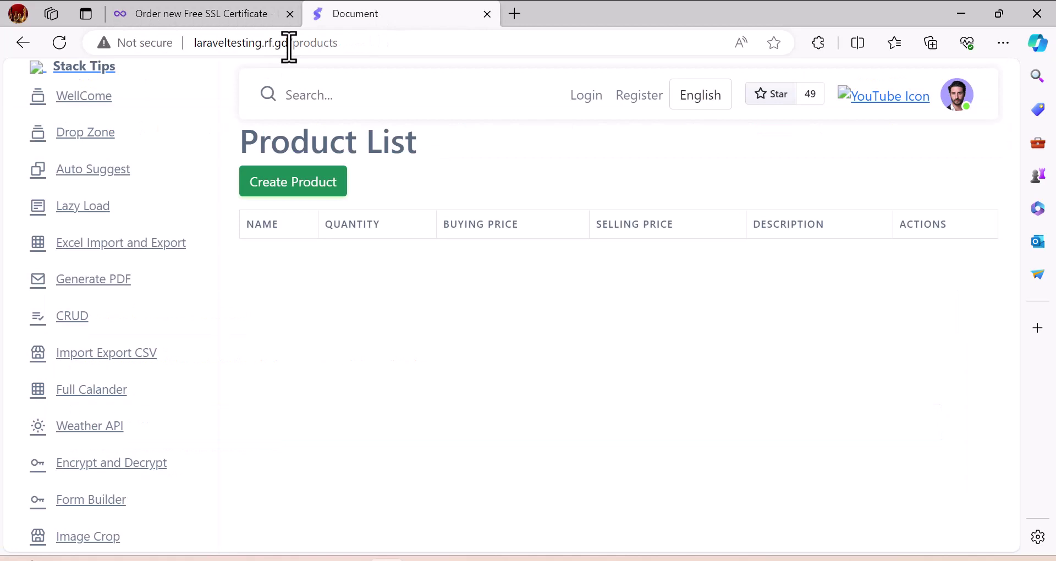
drag(289, 47, 195, 48)
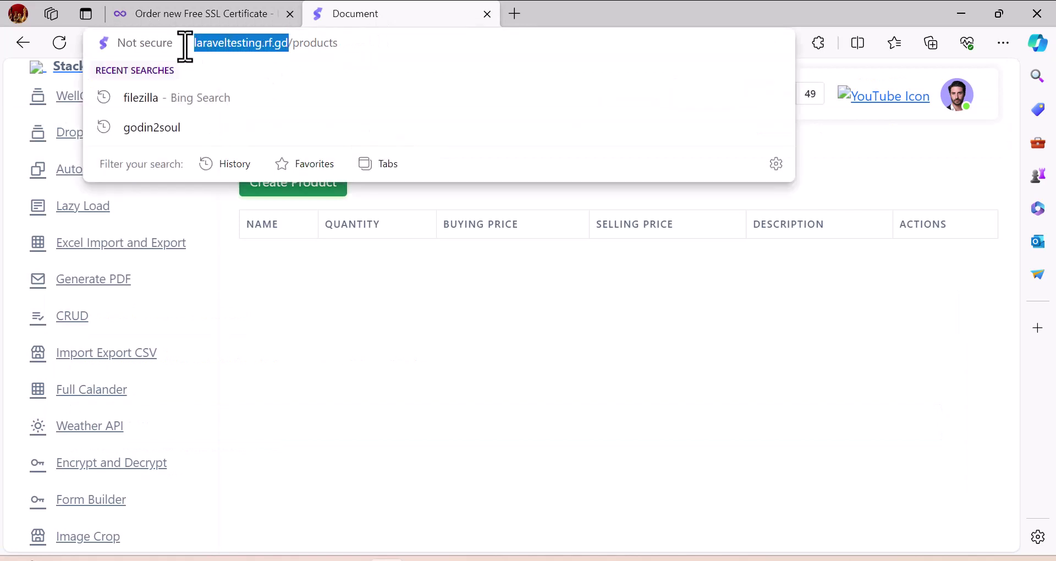
click(188, 5)
text(http://laraveltesting.rf.gd/)
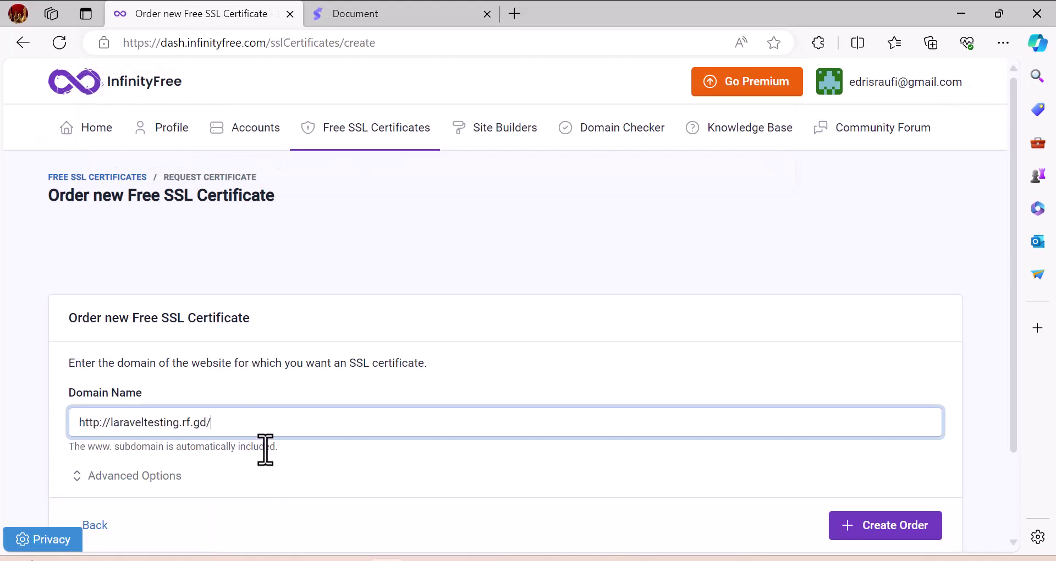
scroll(266, 448, down, 2)
click(898, 441)
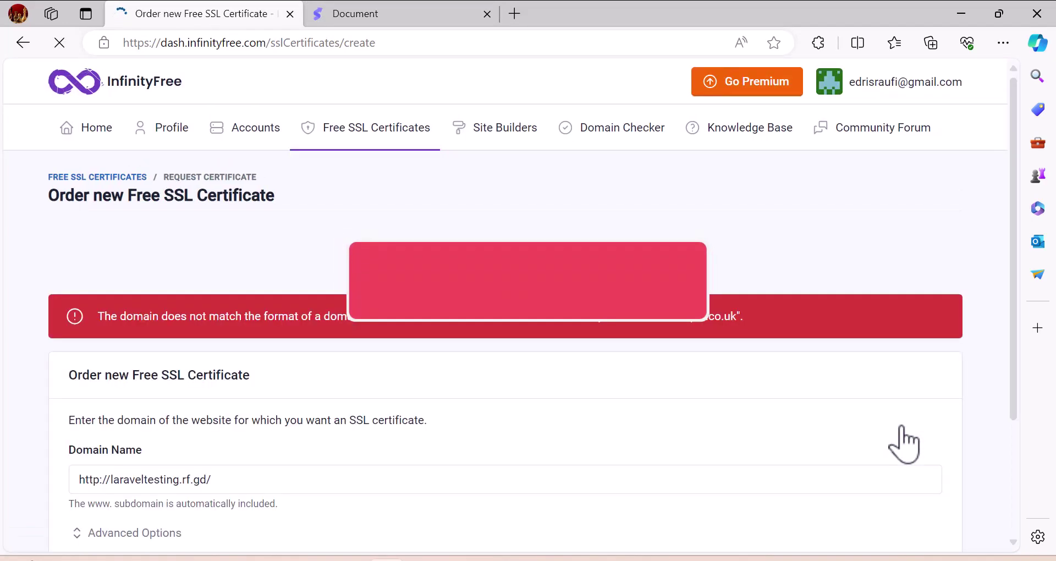
- Correct the certificate order's domain name to laraveltesting.rf.gd and create the order
scroll(354, 407, down, 2)
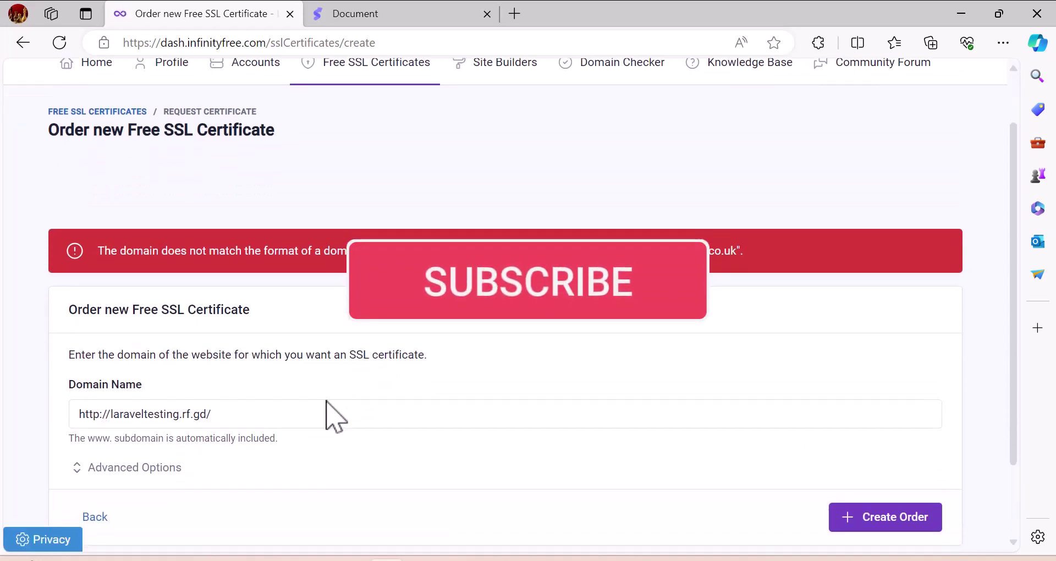
scroll(299, 407, down, 2)
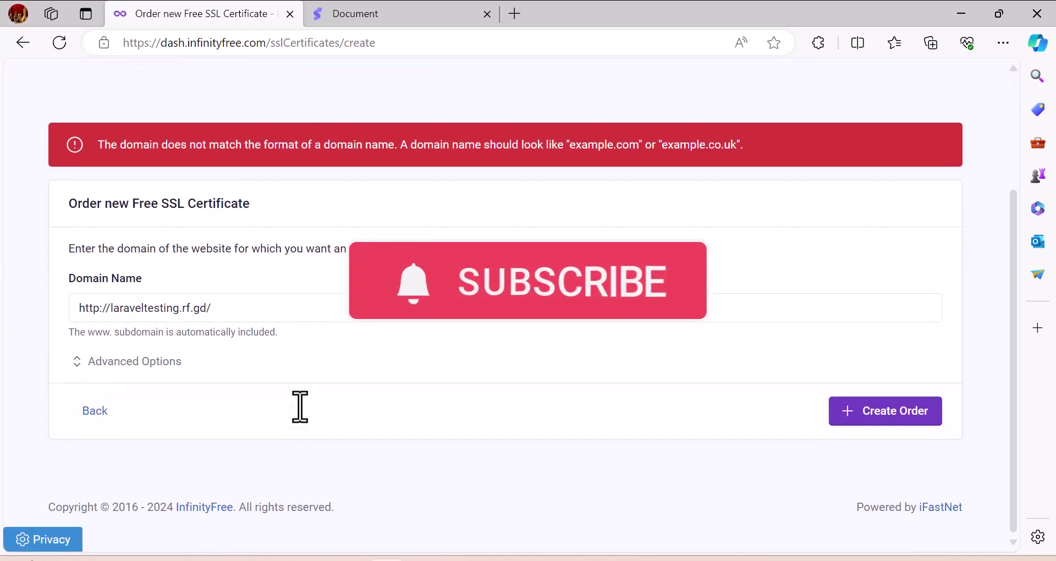
click(111, 317)
key(BackSpace)
key(BackSpace)
key(BackSpace)
key(BackSpace)
key(BackSpace)
key(BackSpace)
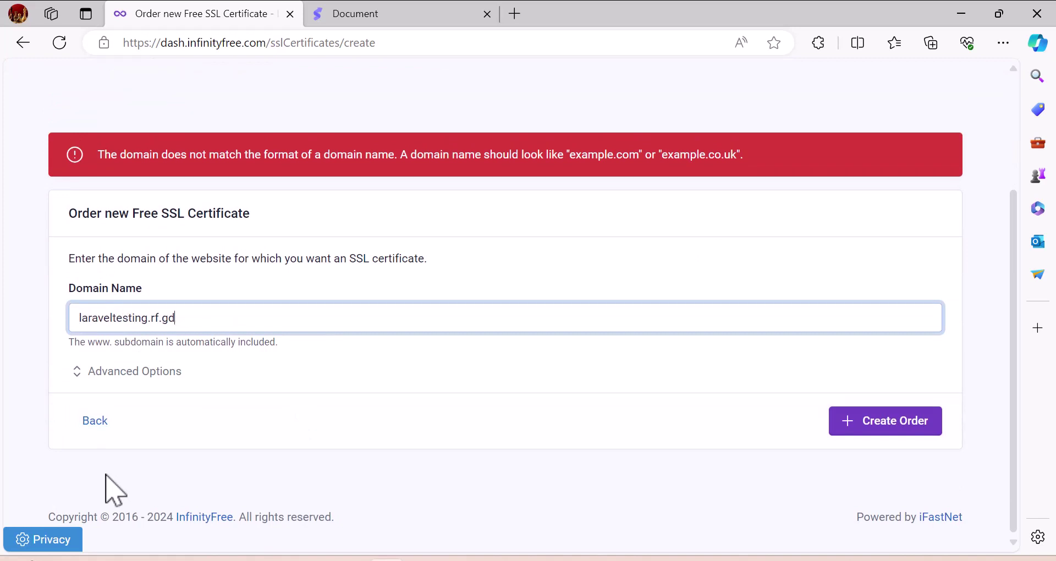
click(874, 432)
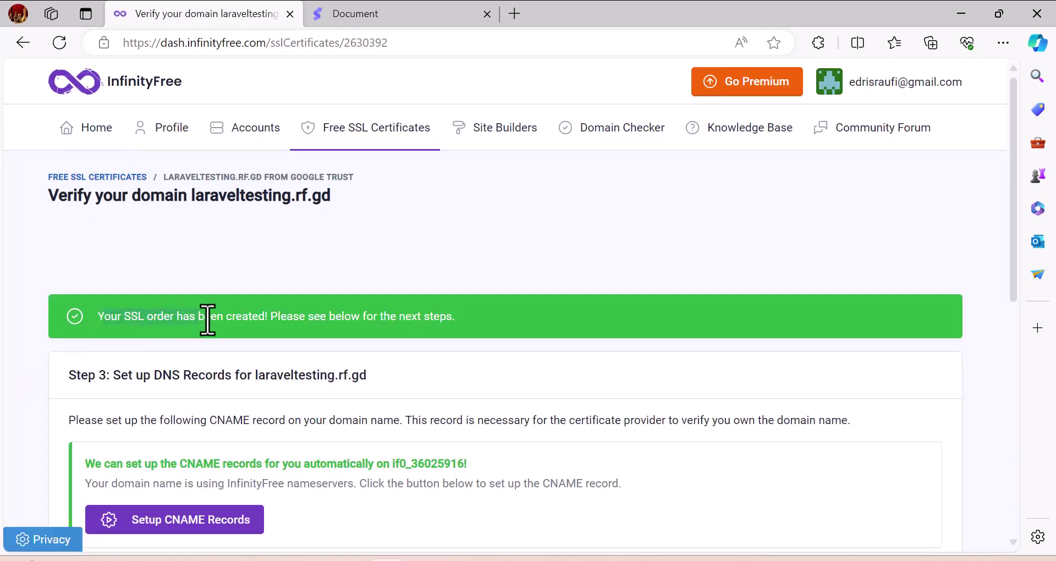
- Review the SSL order notice, the required CNAME record details and the current destination status for the domain
drag(308, 318, 438, 323)
scroll(478, 323, down, 1)
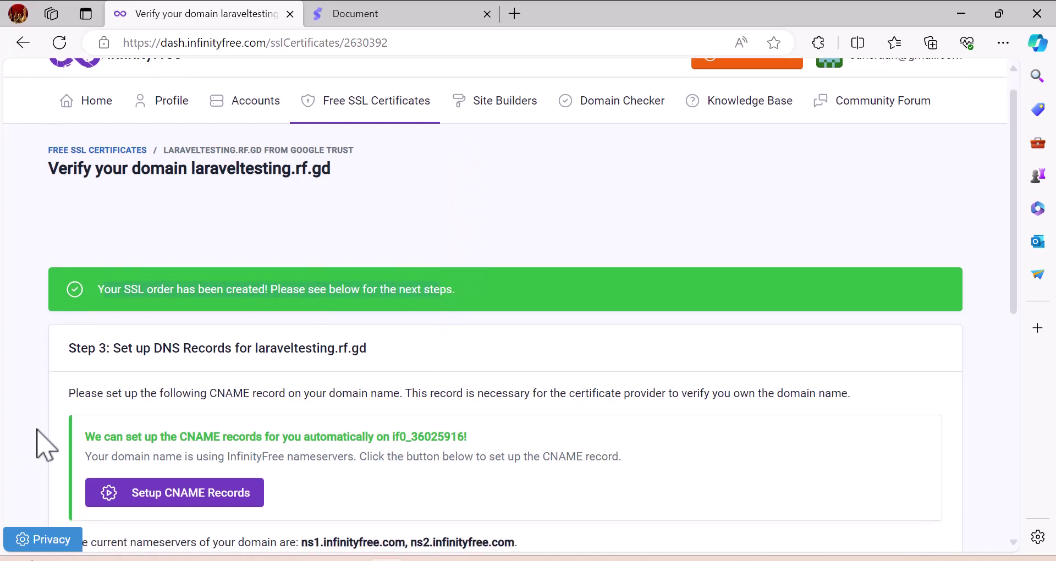
scroll(44, 445, down, 5)
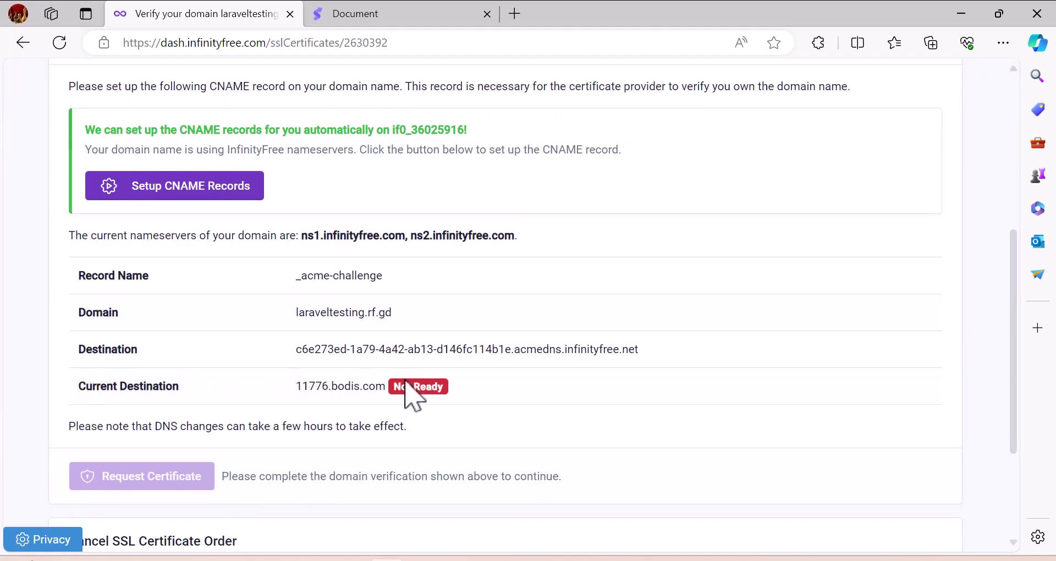
scroll(19, 374, down, 1)
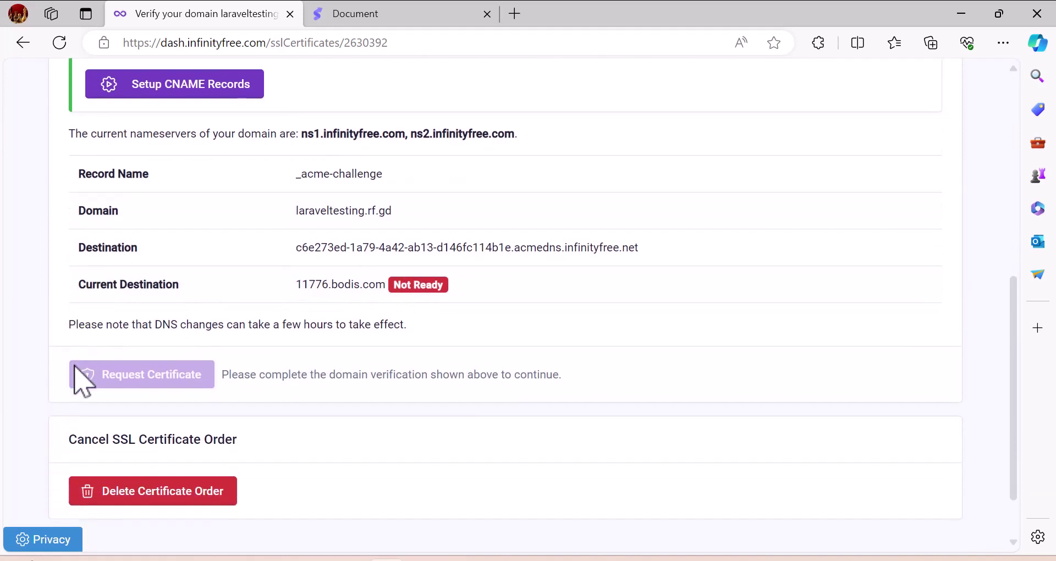
scroll(75, 366, up, 1)
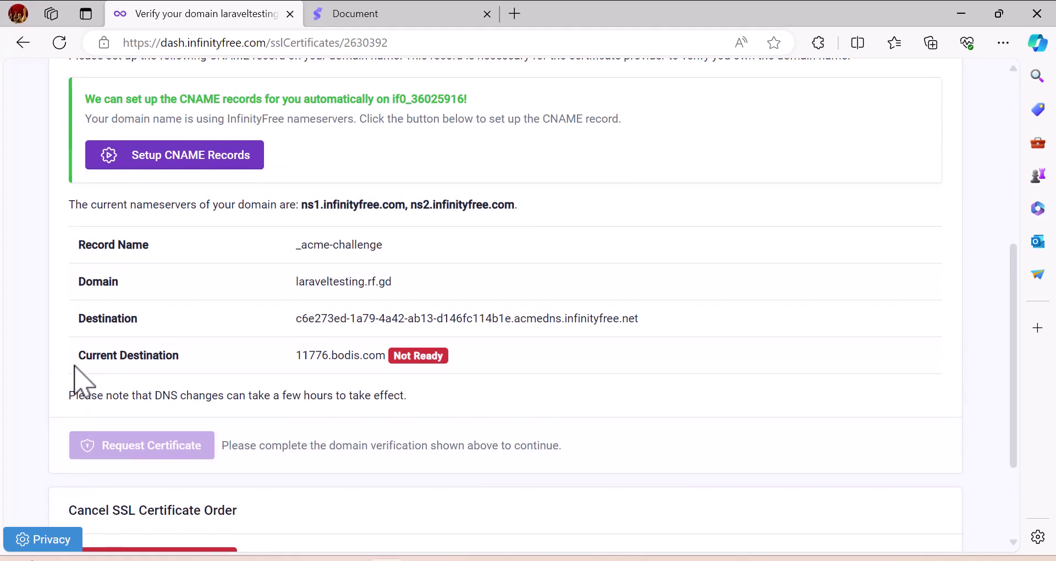
scroll(75, 366, up, 2)
scroll(78, 377, down, 1)
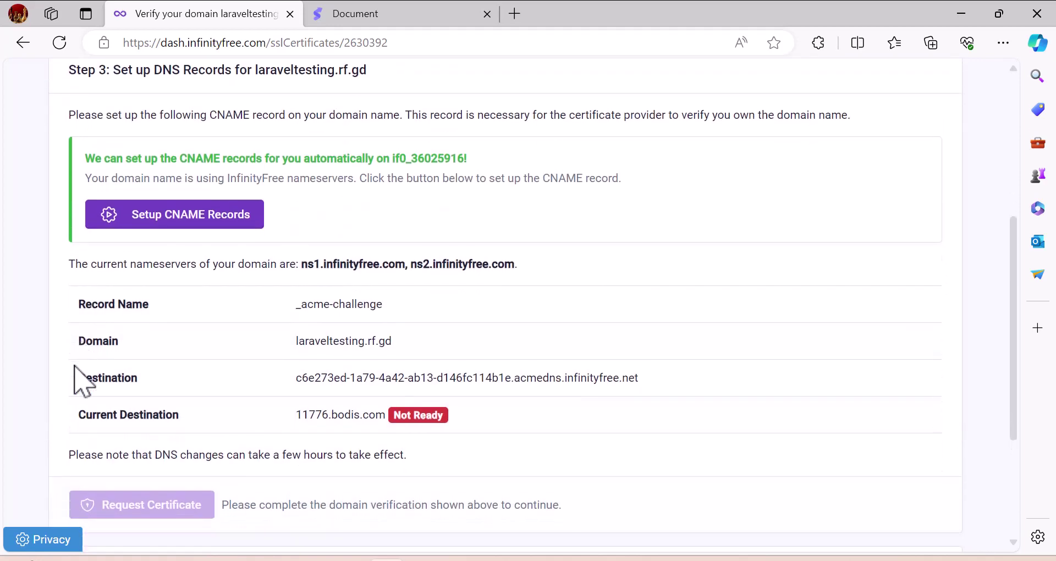
scroll(82, 380, up, 5)
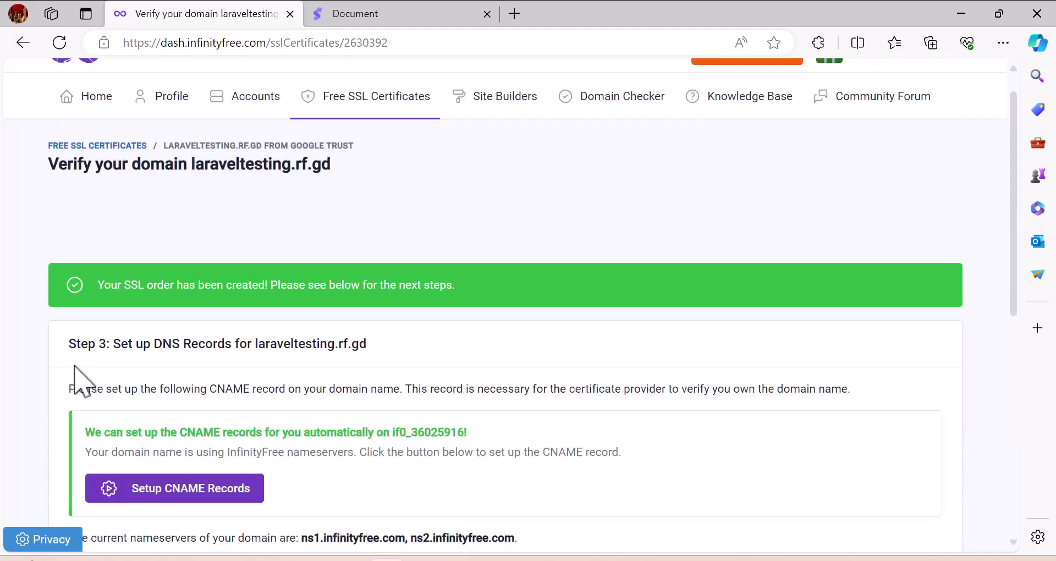
- Reload the domain verification page and have InfinityFree set up the CNAME records for laraveltesting.rf.gd automatically
click(491, 43)
key(Return)
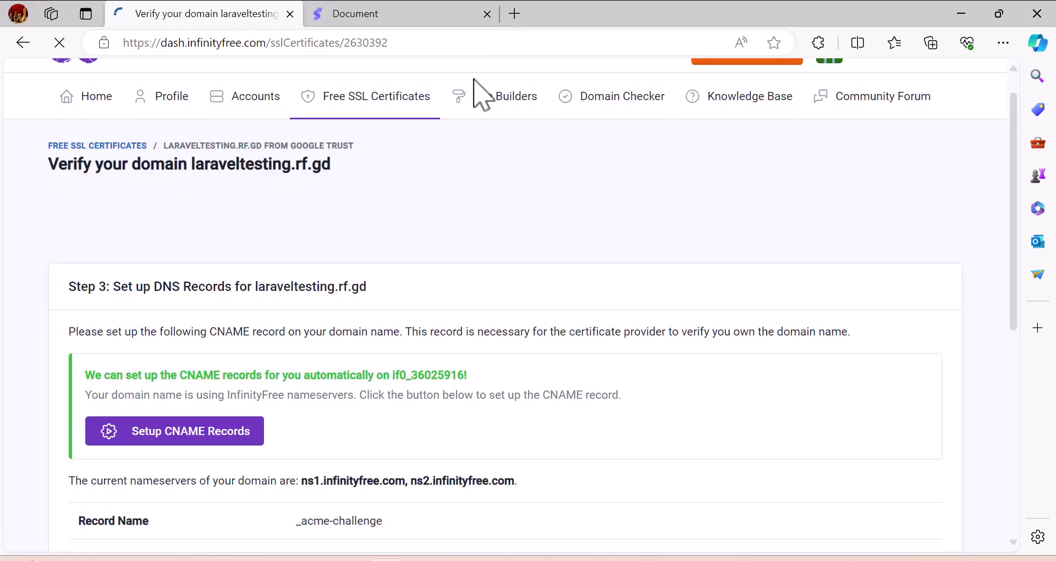
scroll(12, 388, down, 2)
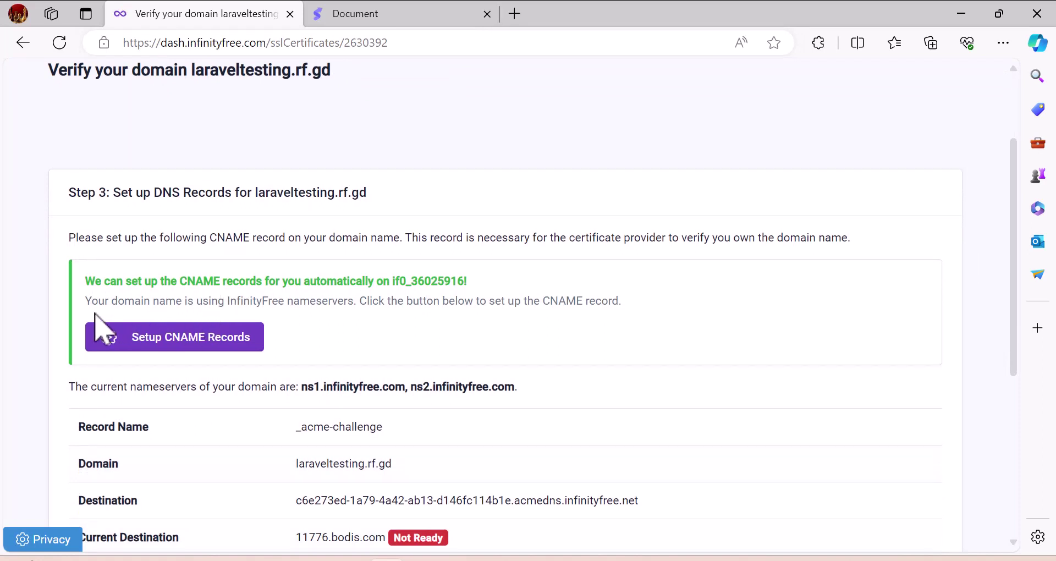
scroll(130, 308, down, 1)
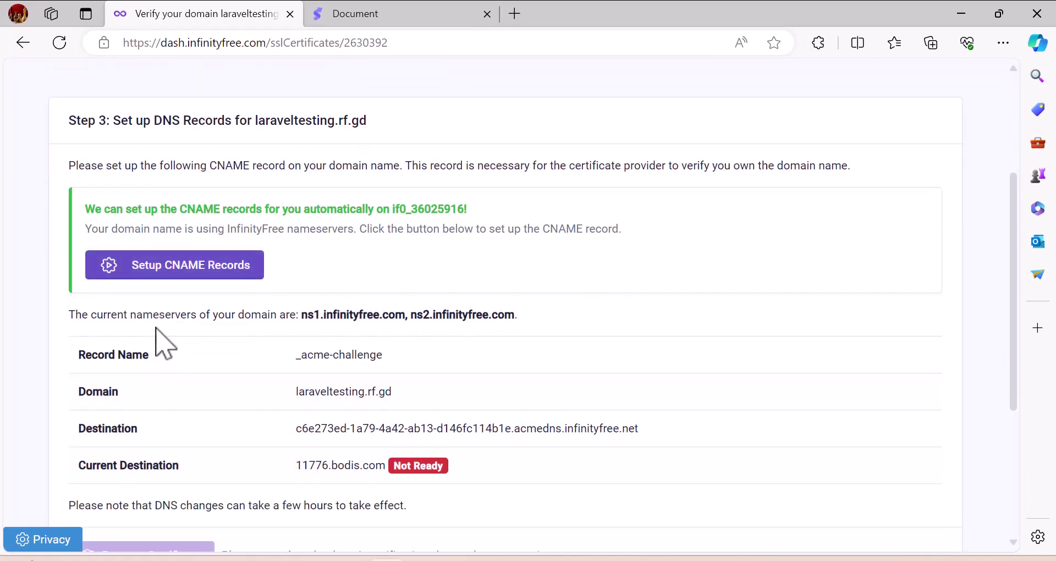
click(222, 270)
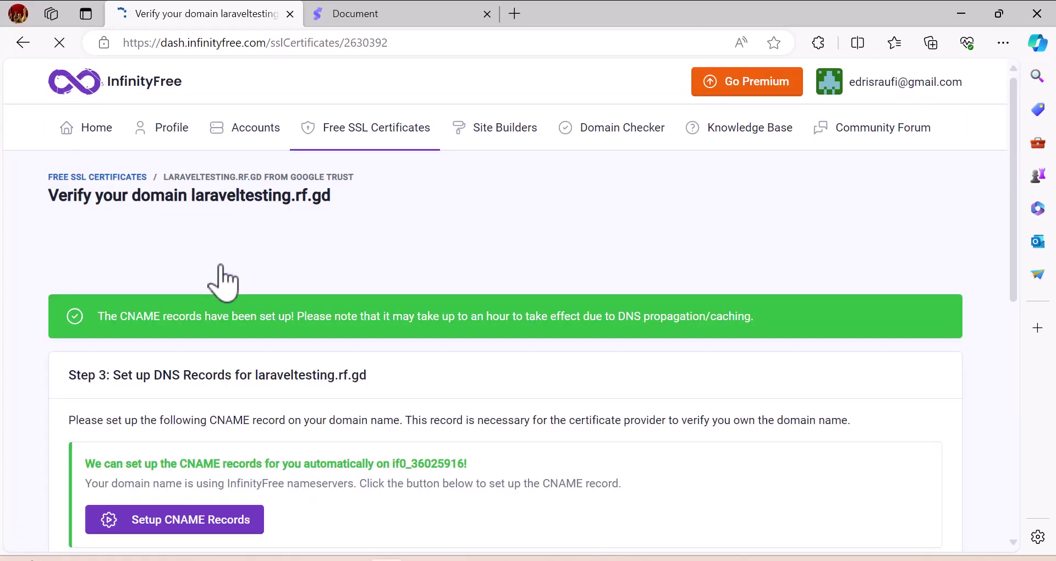
- Read the CNAME setup notice and reload the verification page to recheck the DNS records
scroll(222, 283, down, 2)
scroll(224, 255, up, 2)
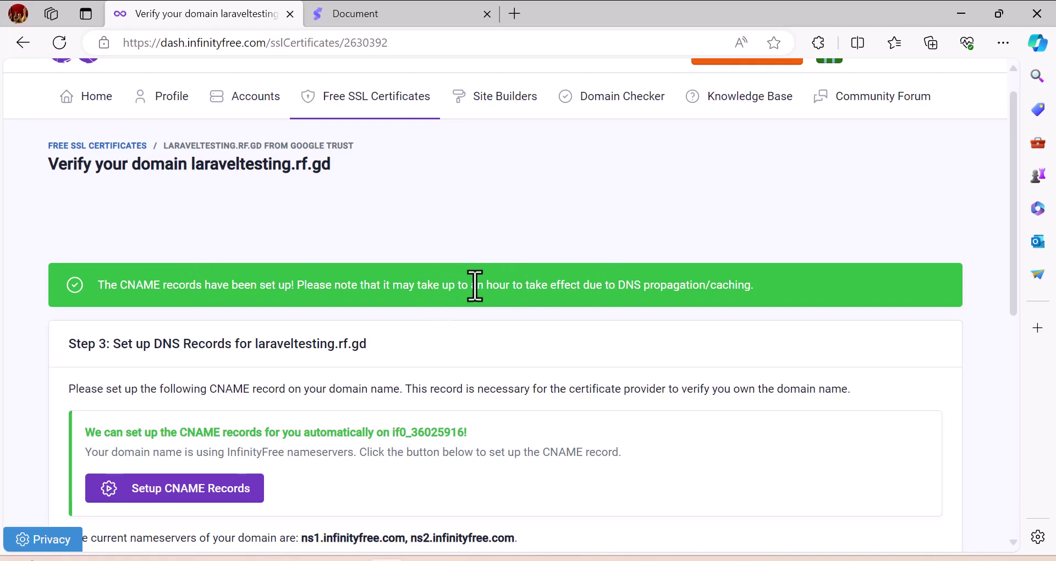
drag(538, 285, 537, 281)
mouse_move(511, 291)
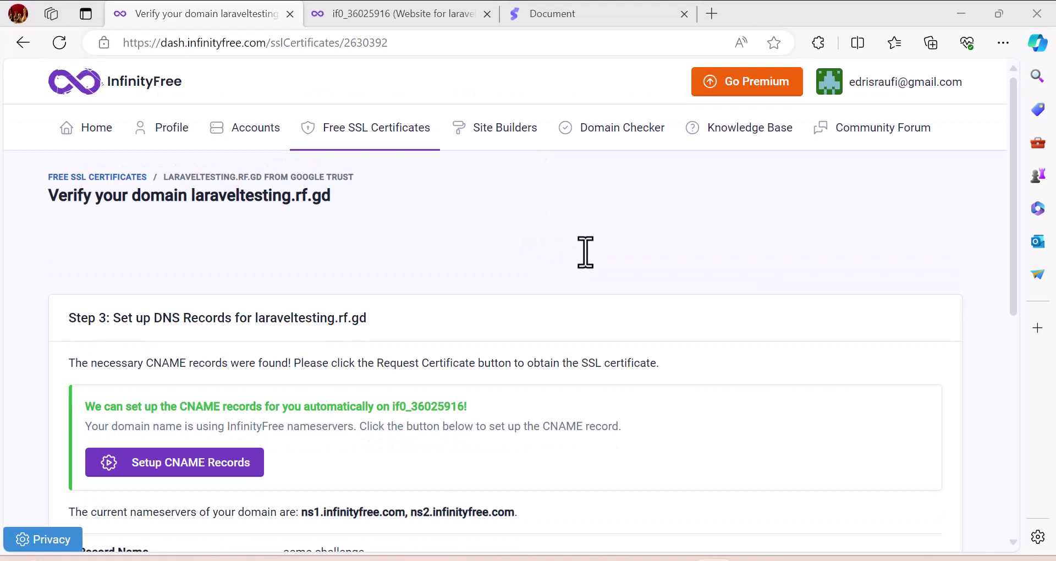
click(585, 49)
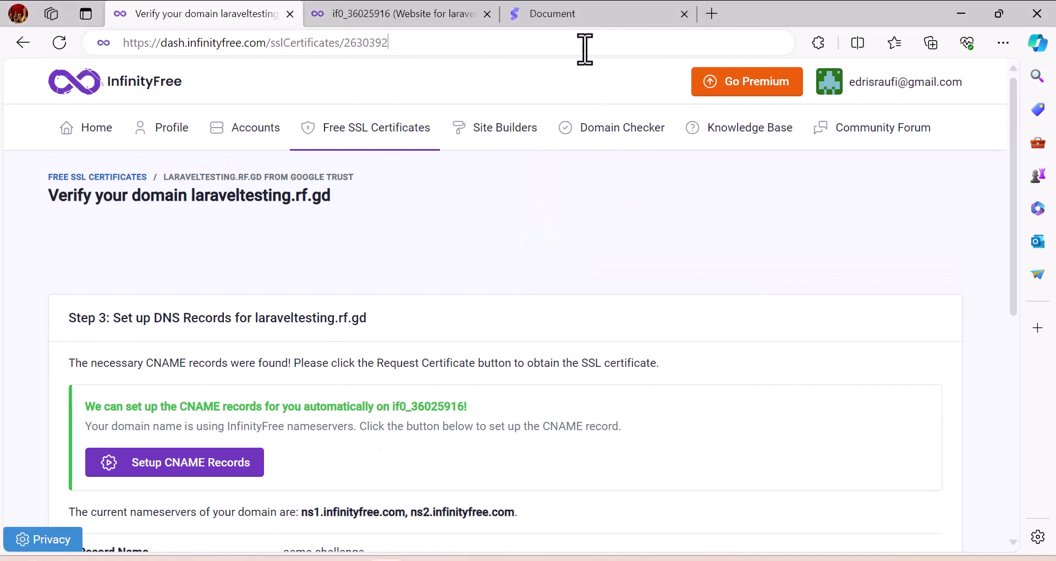
key(Return)
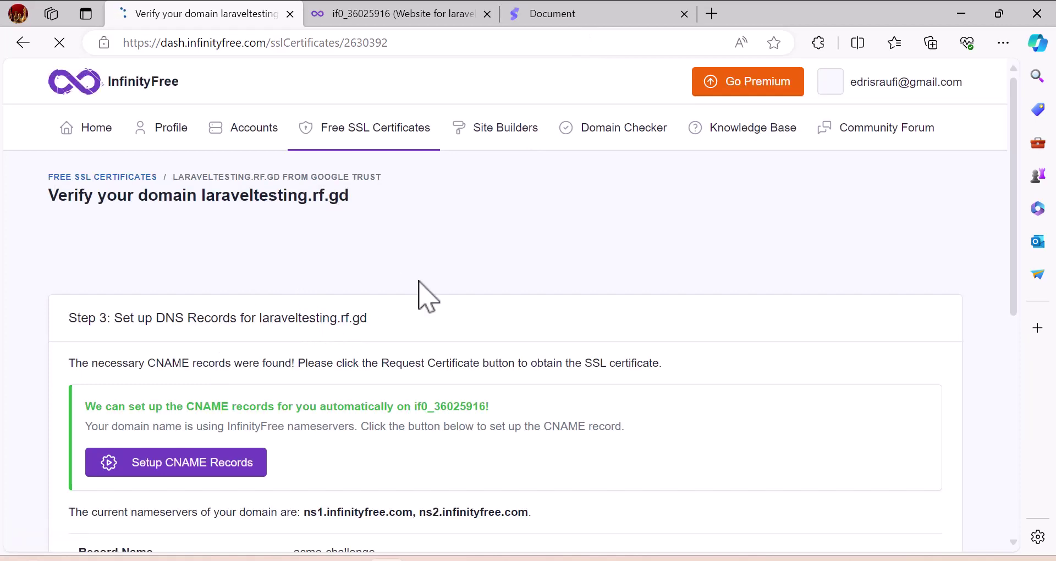
- Check the CNAME record's current destination status and request the SSL certificate for laraveltesting.rf.gd
scroll(388, 365, down, 5)
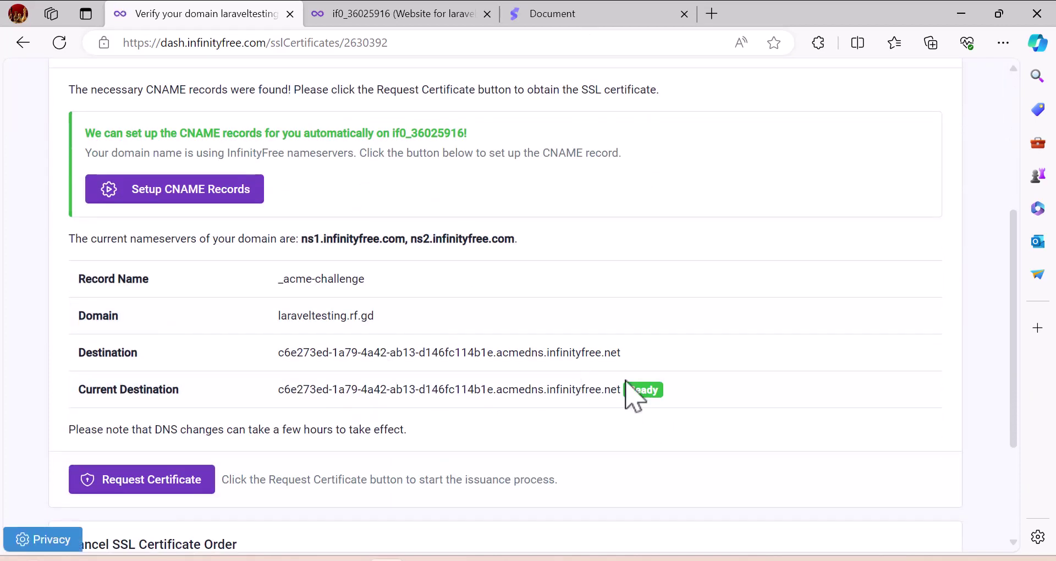
click(176, 484)
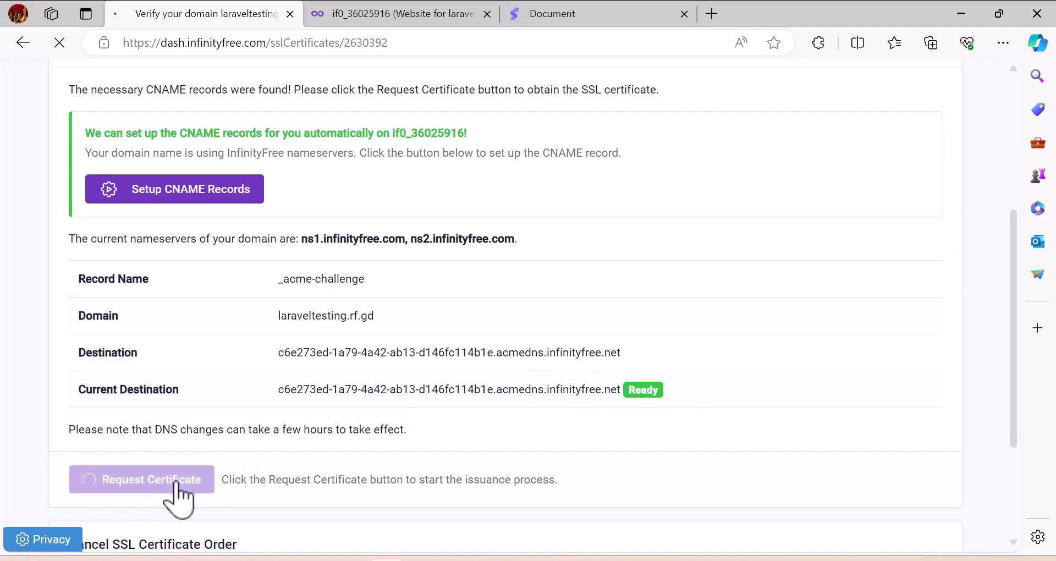
scroll(267, 535, down, 4)
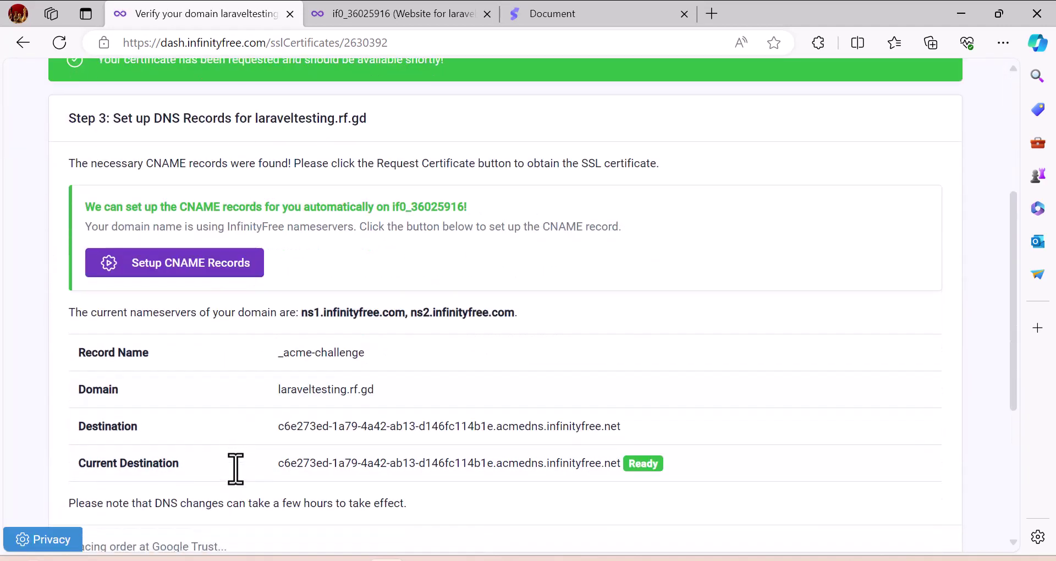
scroll(163, 478, down, 1)
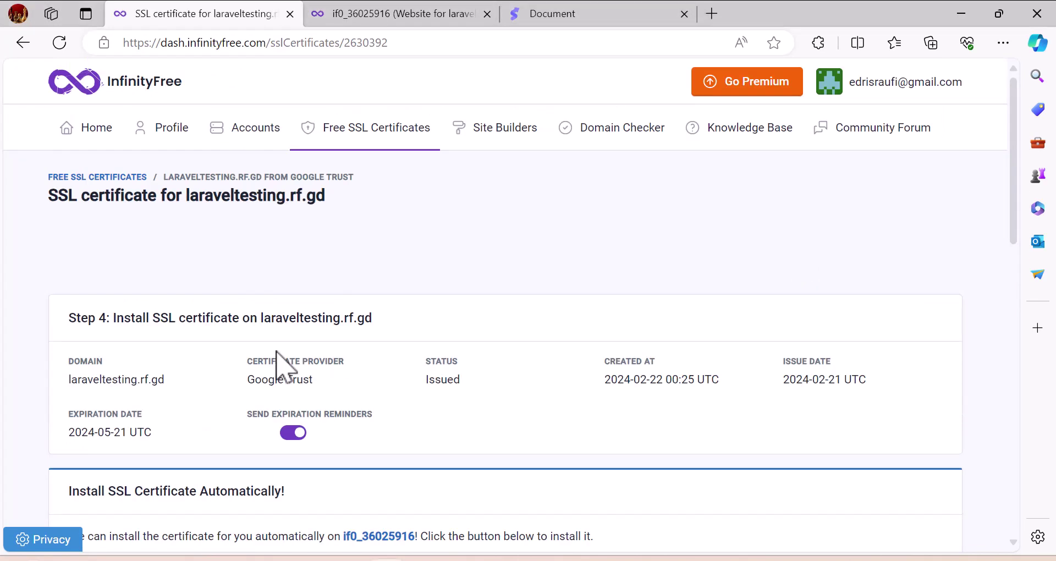
- Install the issued SSL certificate on laraveltesting.rf.gd automatically
drag(113, 319, 256, 328)
scroll(254, 330, down, 1)
scroll(59, 460, down, 3)
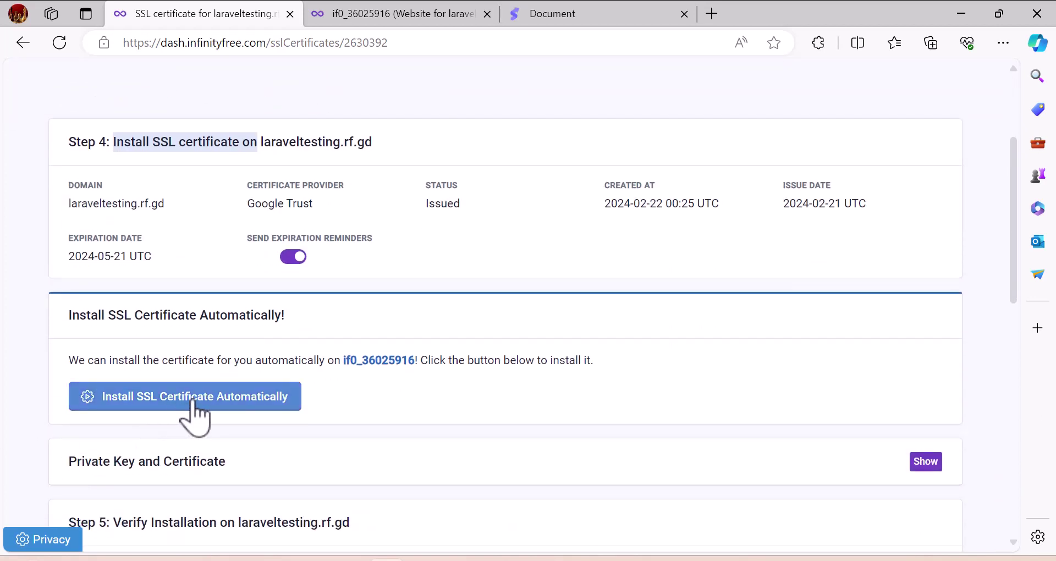
click(192, 397)
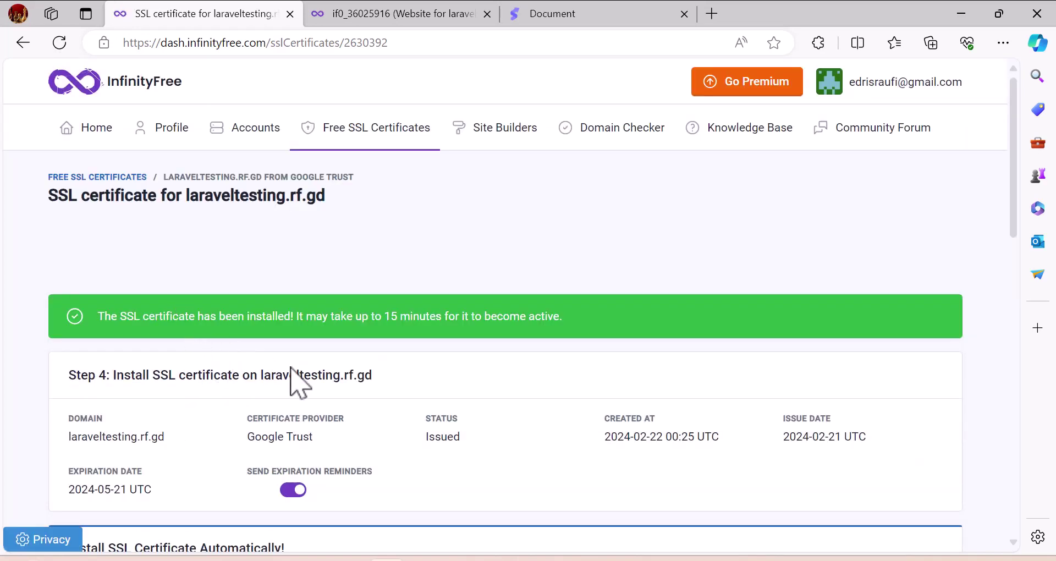
- Review the installation notice, the Step 5 verification status and the HTTPS instructions, and reload the certificate page to recheck it
scroll(294, 379, down, 2)
scroll(294, 380, down, 2)
scroll(295, 378, up, 3)
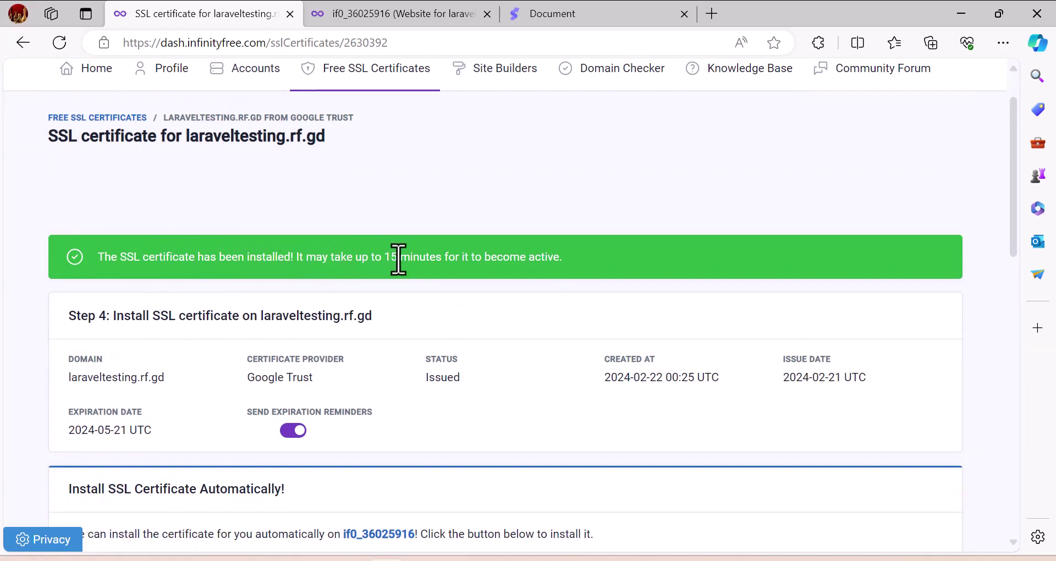
scroll(452, 377, down, 5)
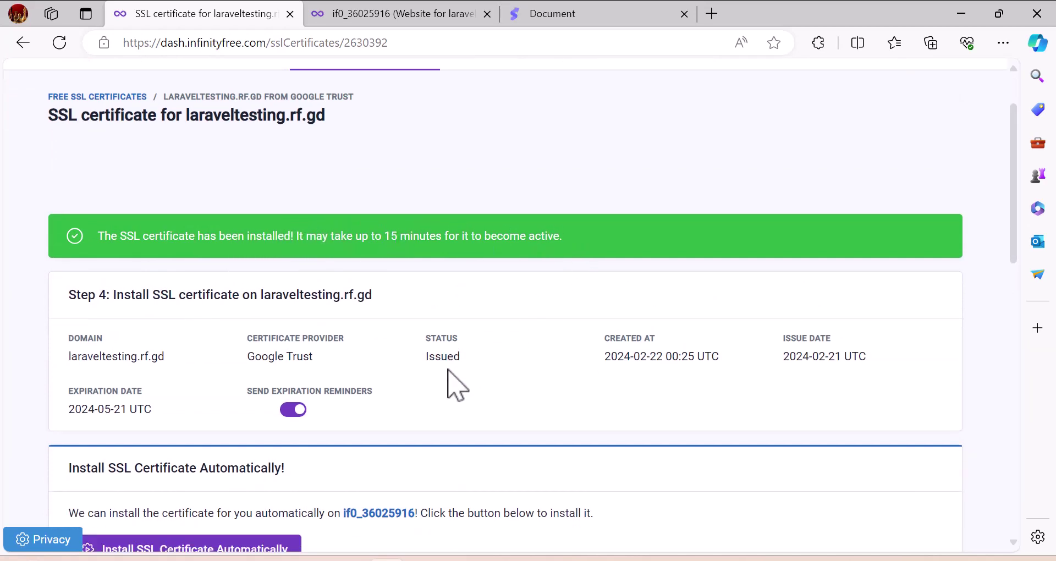
scroll(449, 379, down, 5)
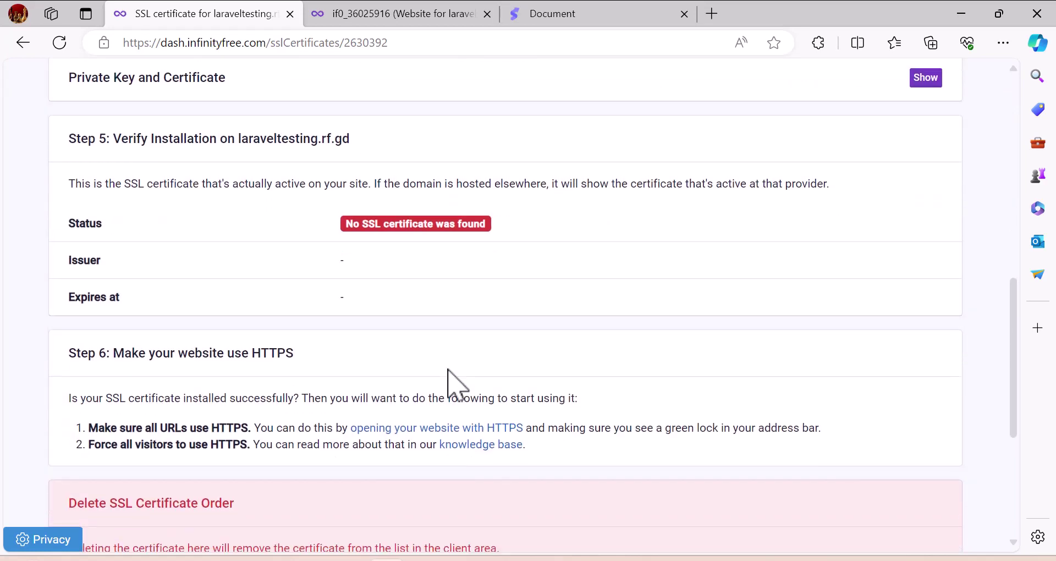
scroll(449, 379, up, 2)
scroll(448, 379, up, 2)
click(670, 41)
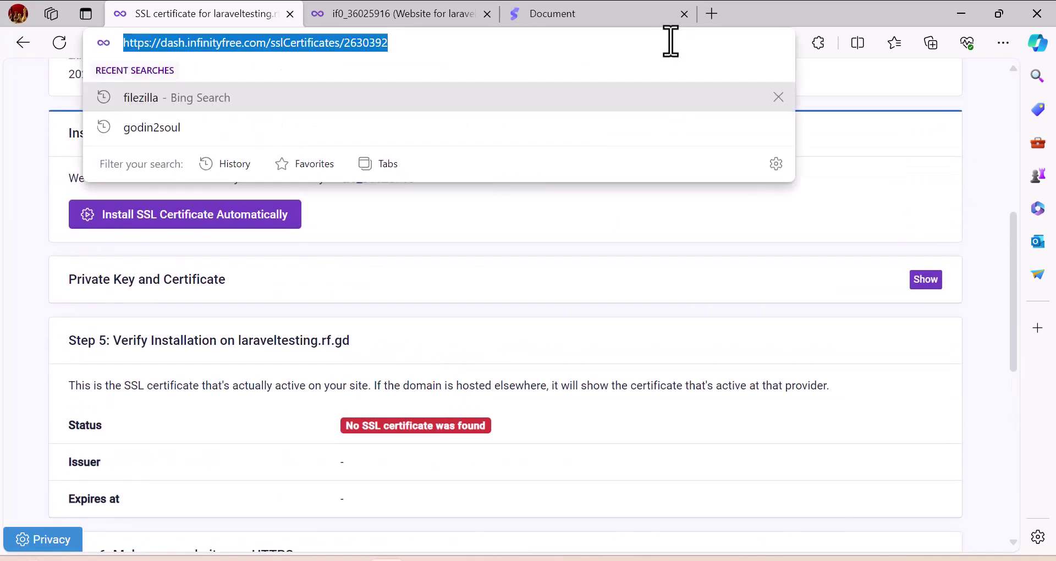
key(Return)
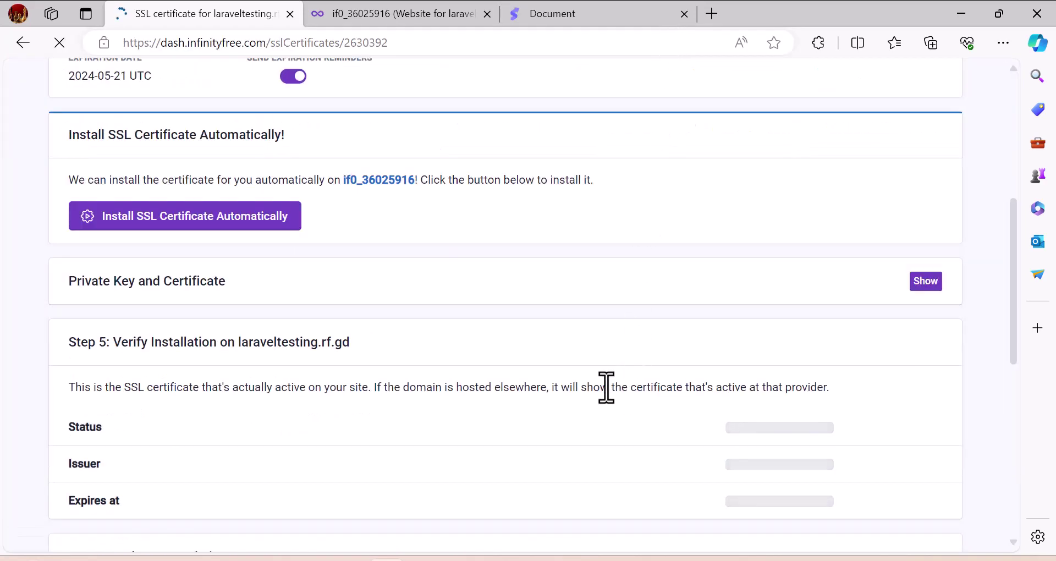
- Review the certificate details and check the Step 5 installation status for laraveltesting.rf.gd
scroll(440, 448, down, 7)
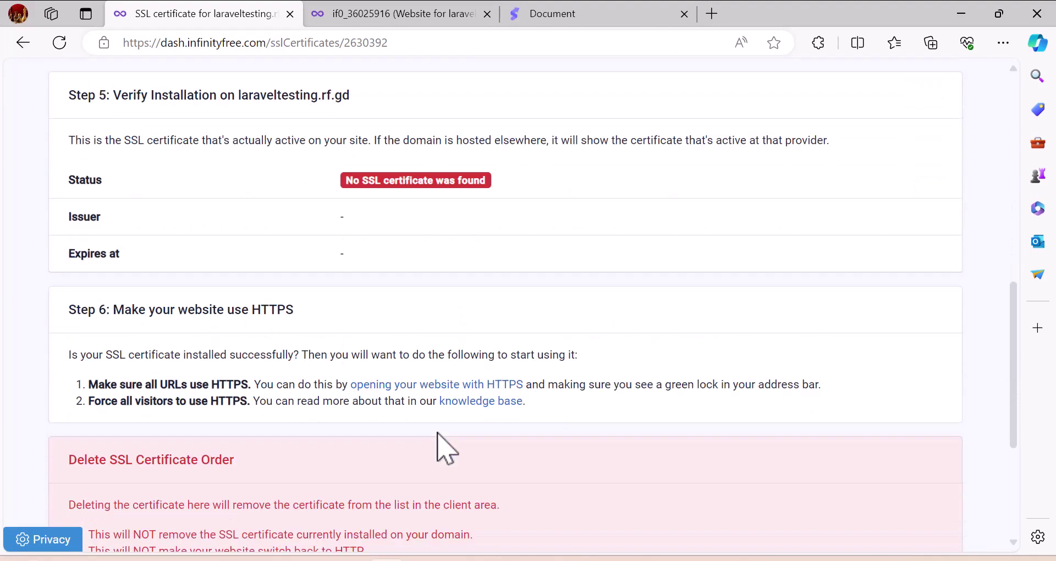
scroll(440, 447, up, 12)
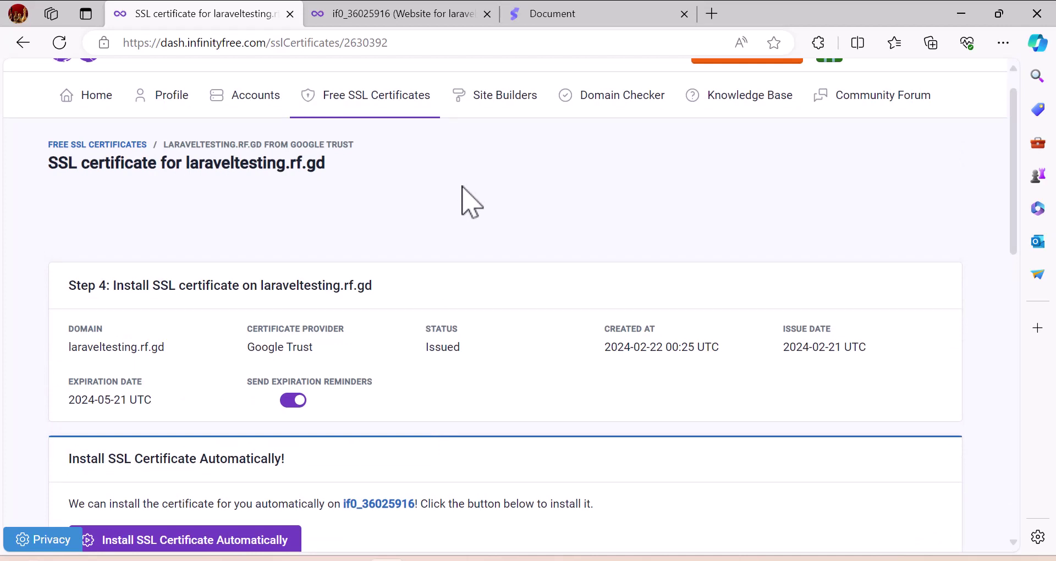
scroll(572, 211, up, 1)
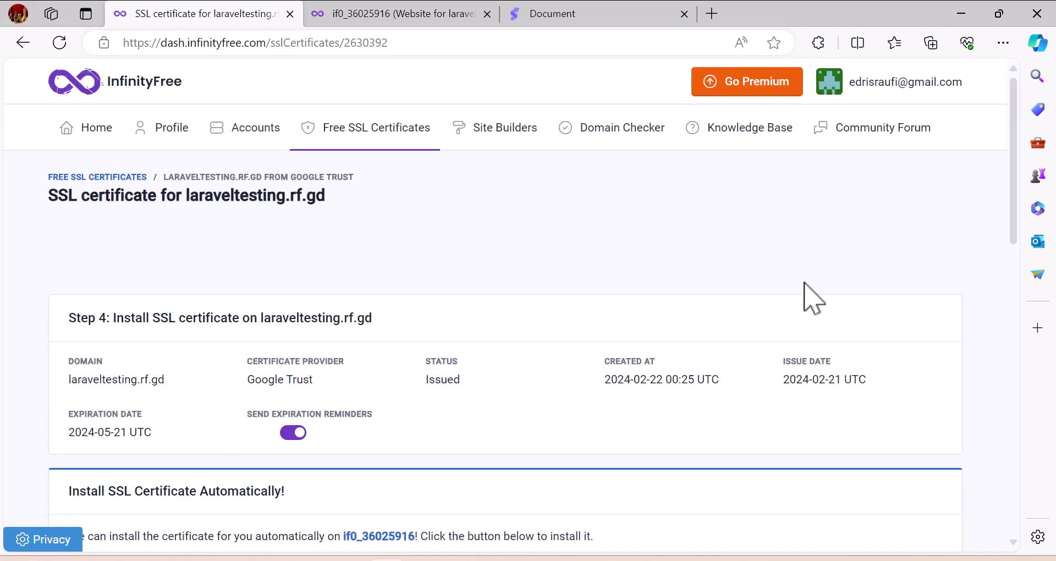
scroll(813, 300, down, 5)
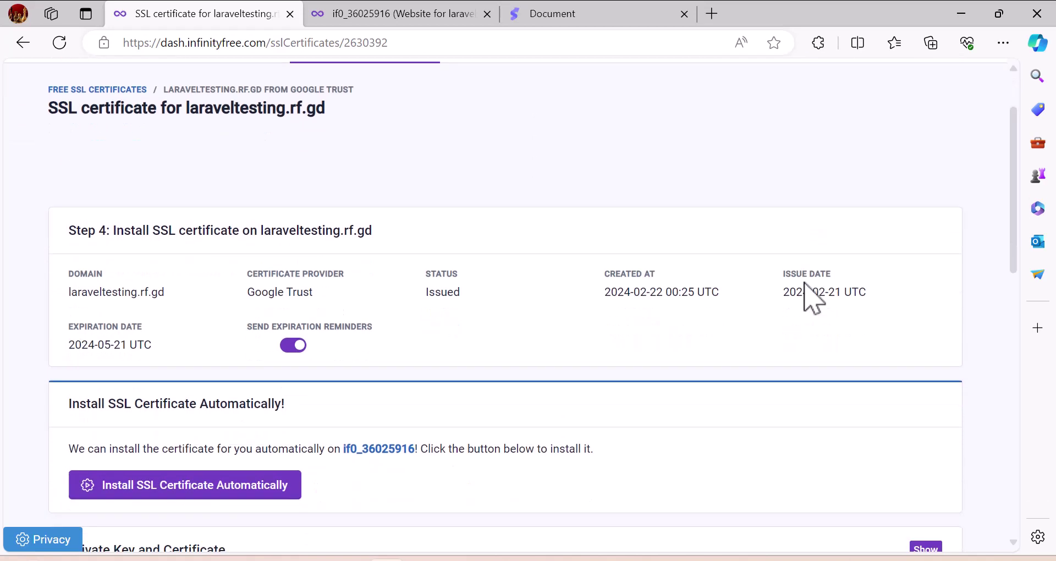
scroll(812, 300, down, 2)
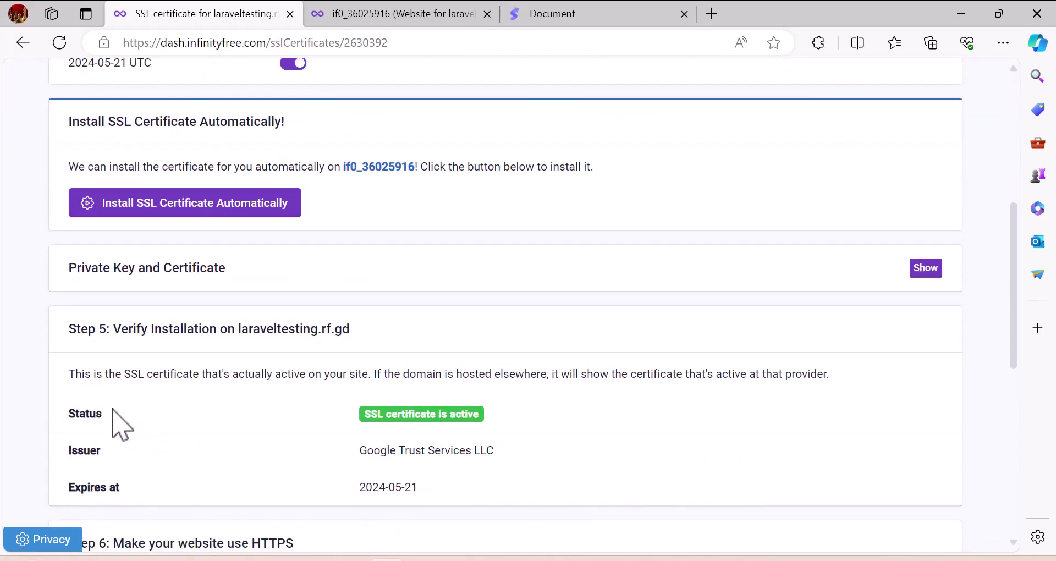
drag(65, 418, 566, 429)
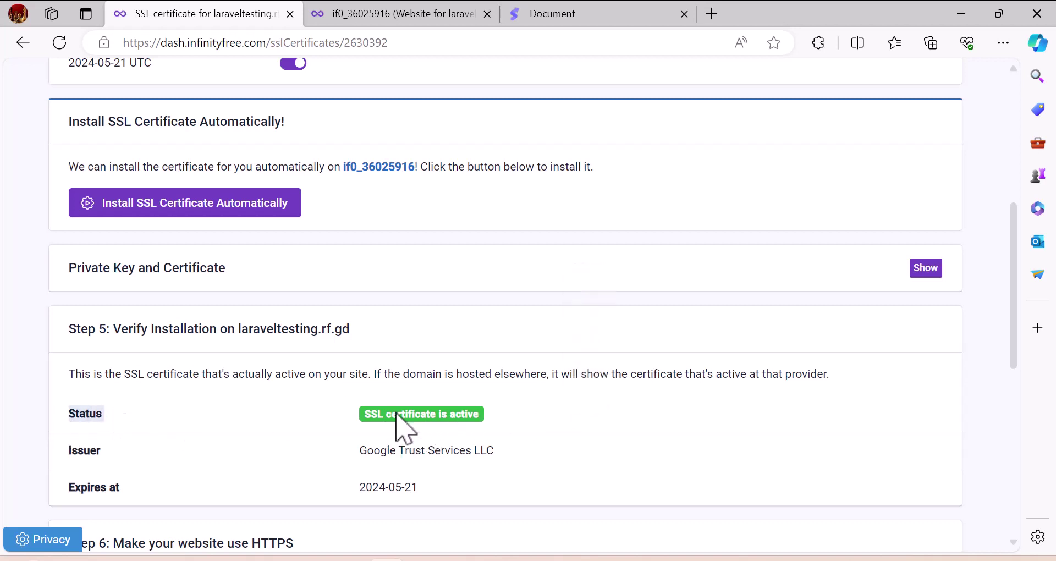
click(588, 11)
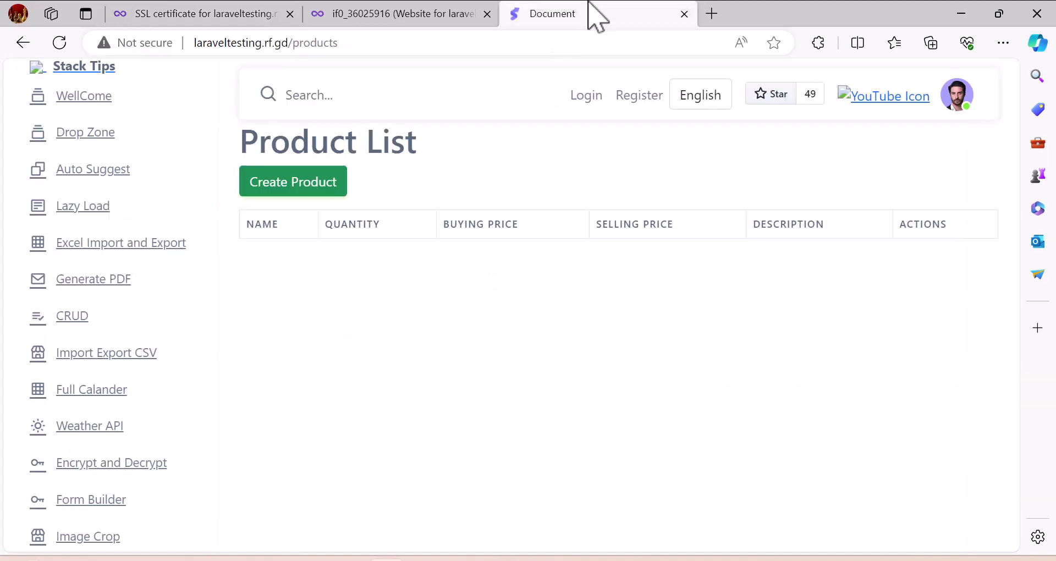
click(470, 42)
key(Return)
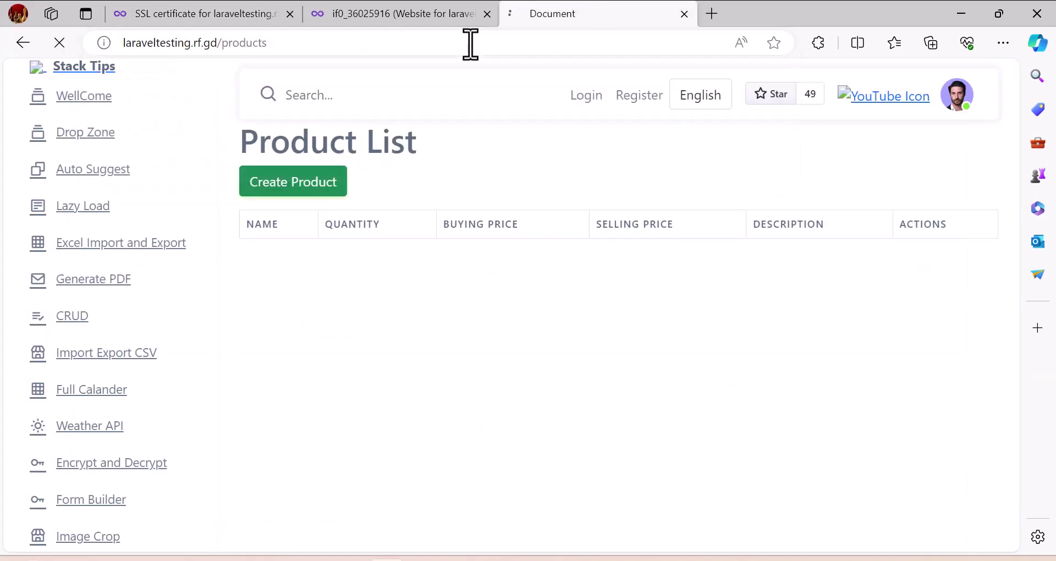
click(191, 42)
key(Down)
key(Up)
click(193, 43)
text(ht)
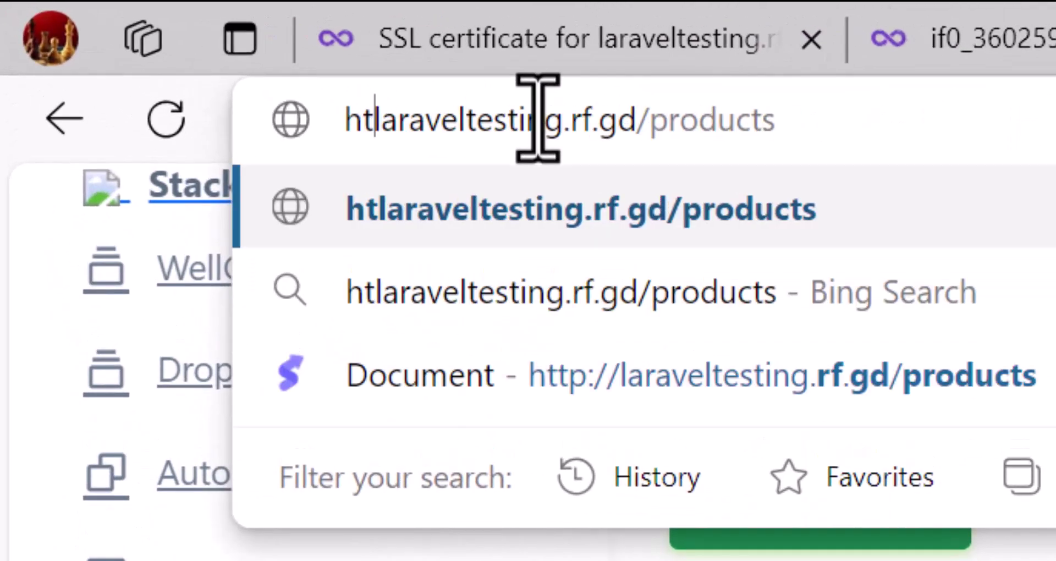
text(tps:)
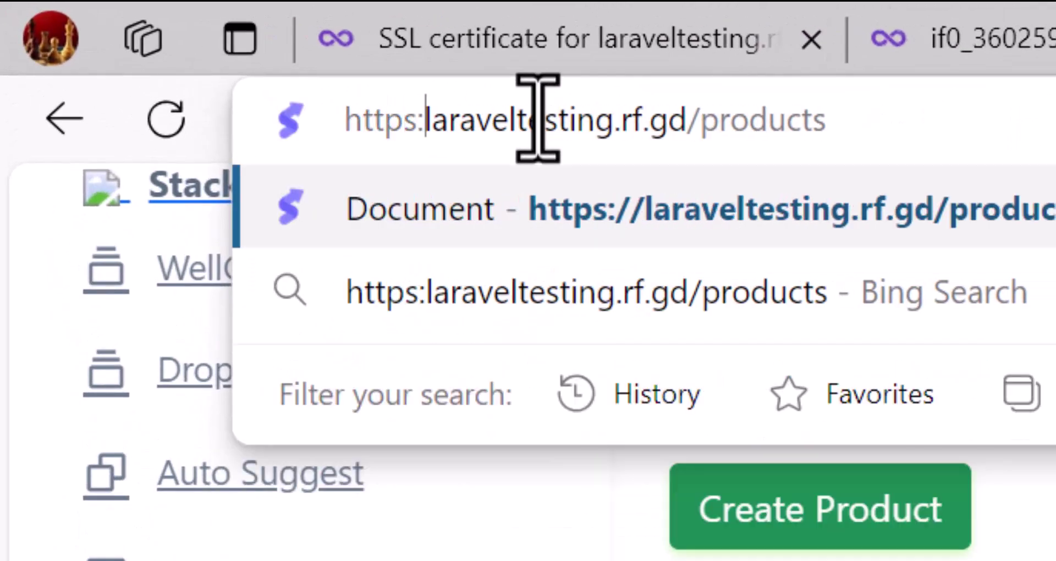
text(//)
key(Return)
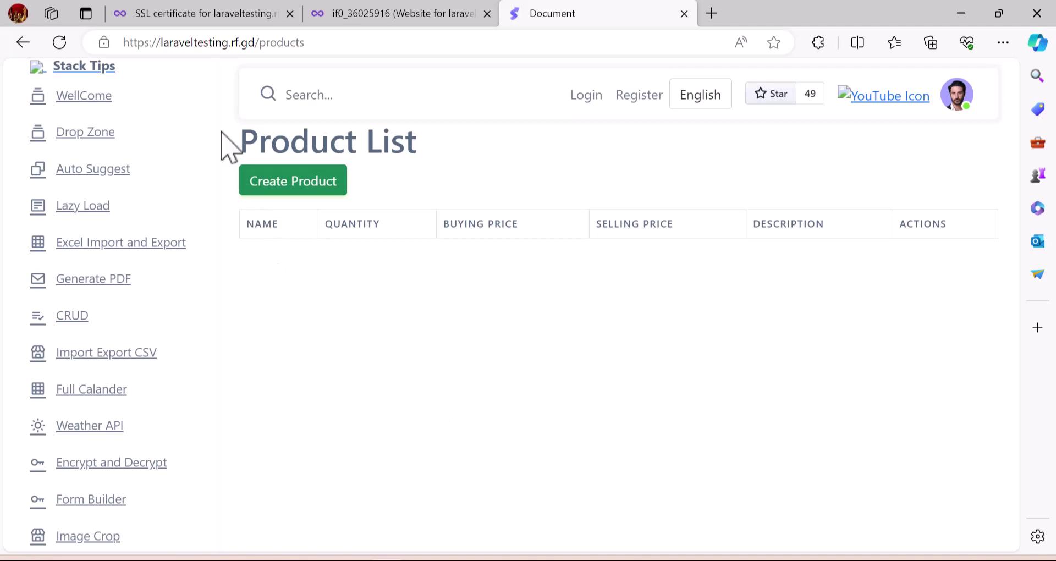
- Open the products page over plain HTTP to check whether the site redirects to HTTPS
click(141, 44)
click(146, 45)
key(BackSpace)
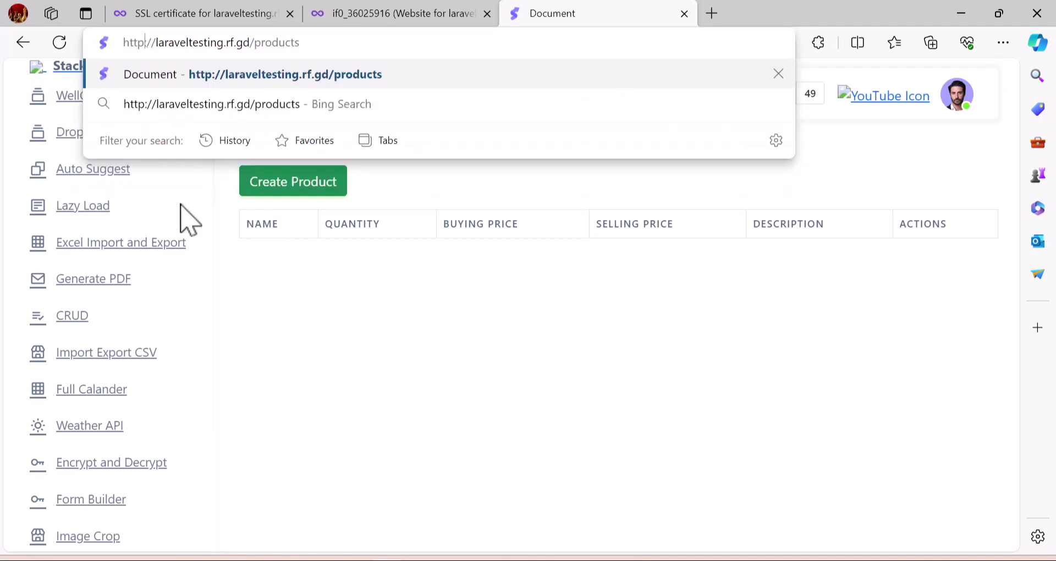
key(Return)
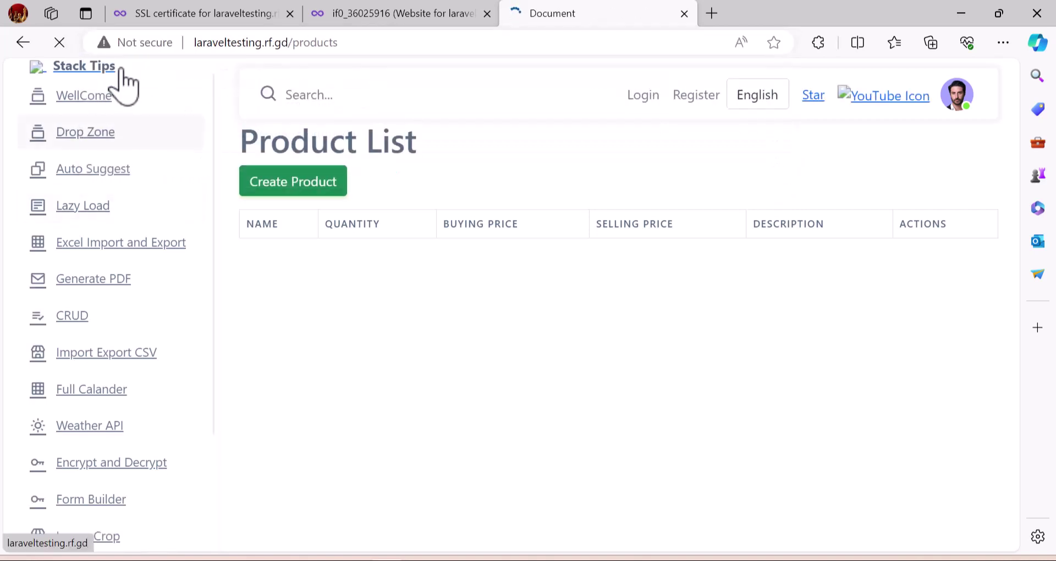
click(189, 42)
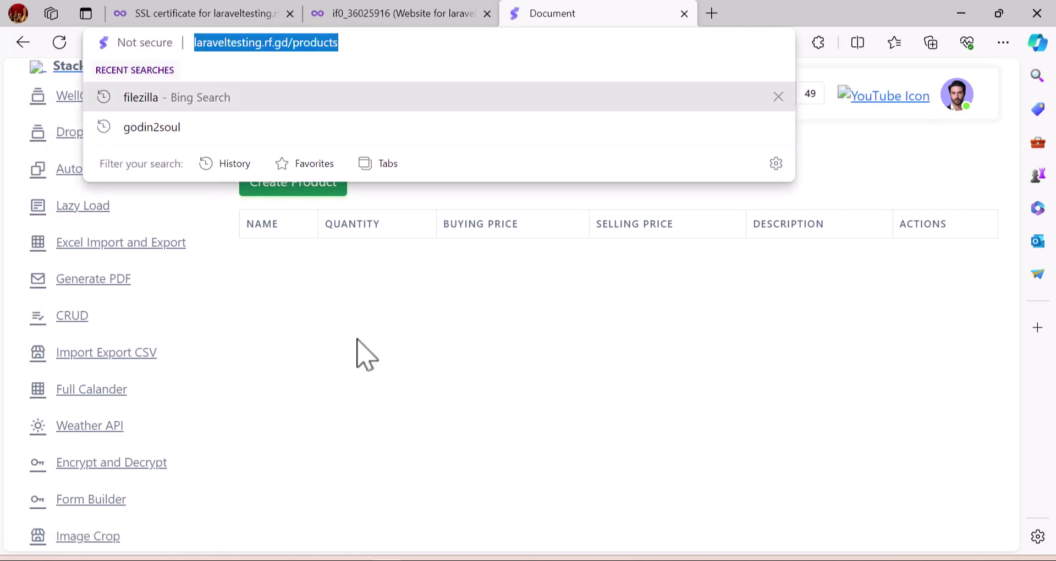
click(468, 455)
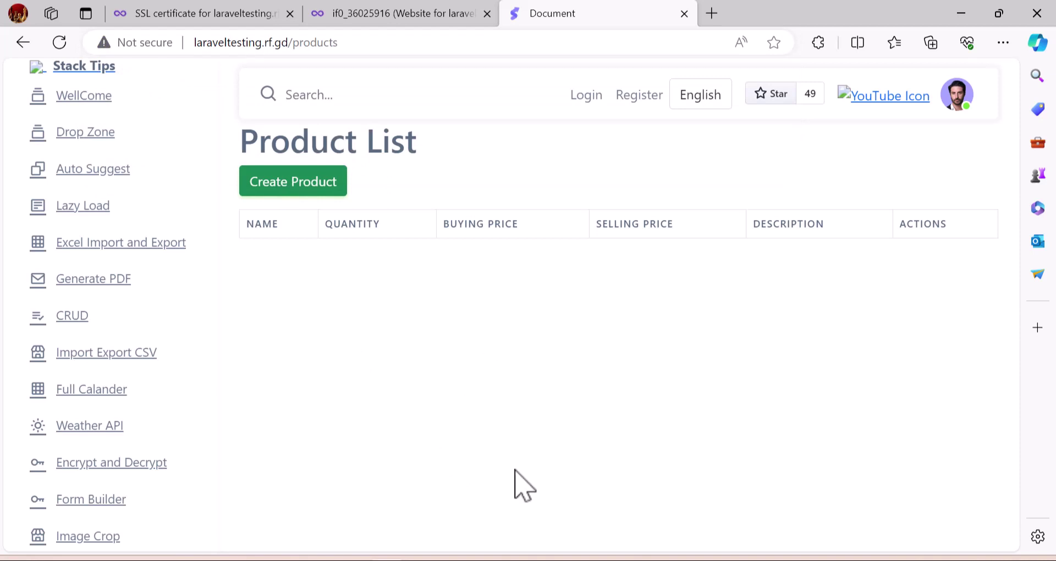
- Switch to VS Code, collapse the project's folders and open AppServiceProvider.php from app/Providers
key(alt+Tab)
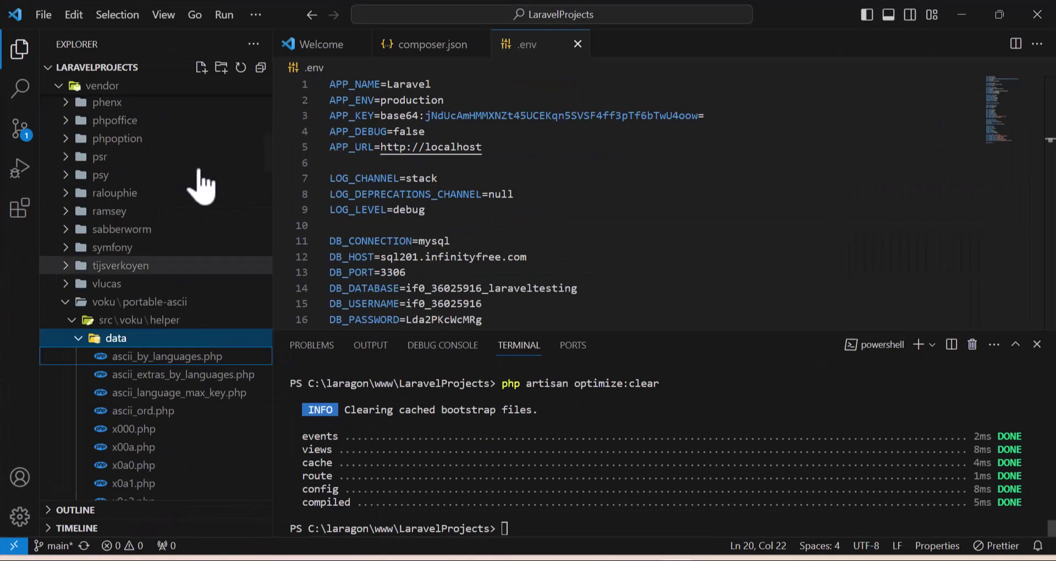
click(262, 68)
scroll(169, 169, up, 3)
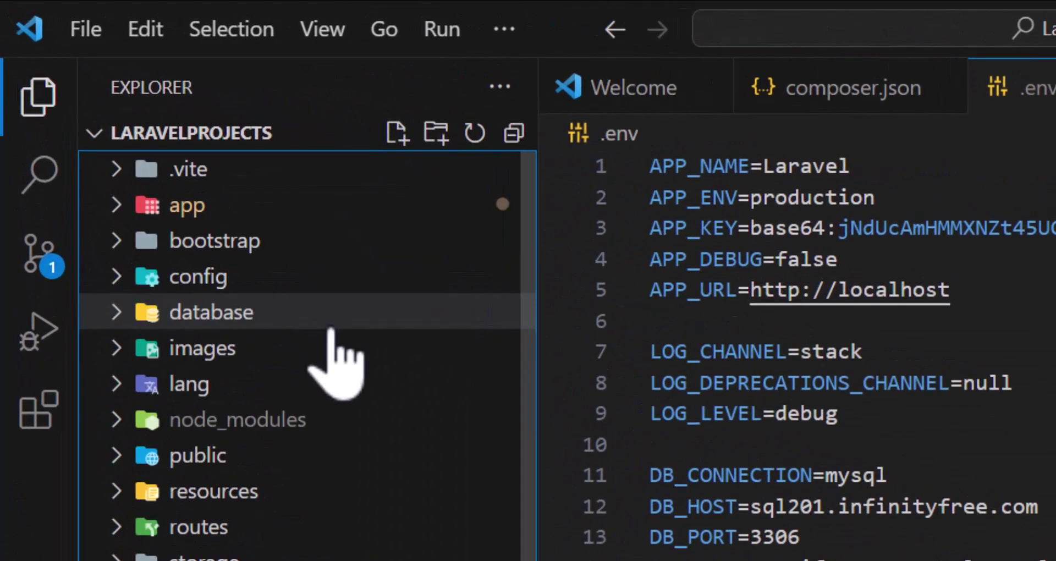
click(201, 212)
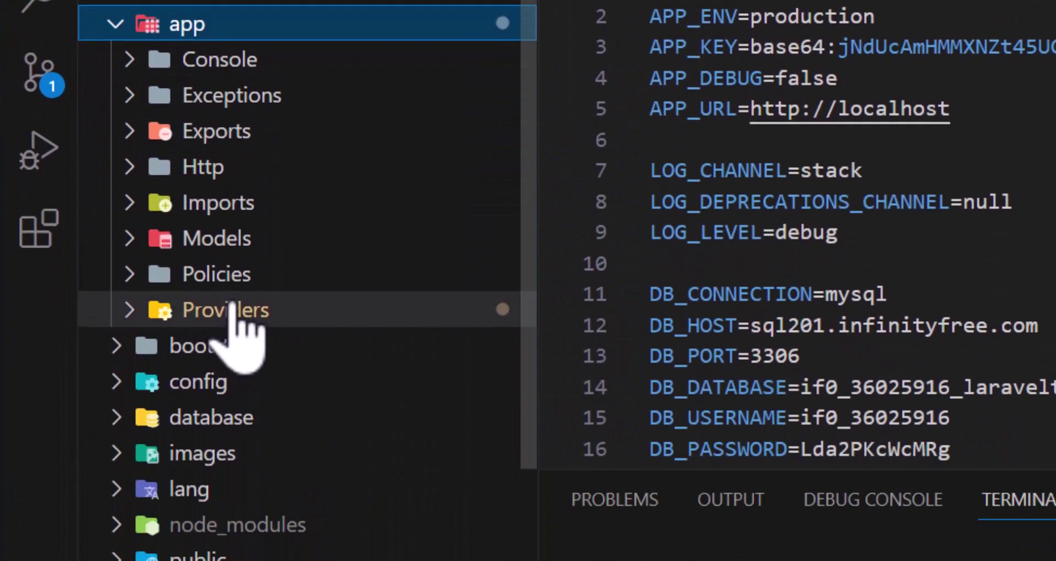
click(231, 478)
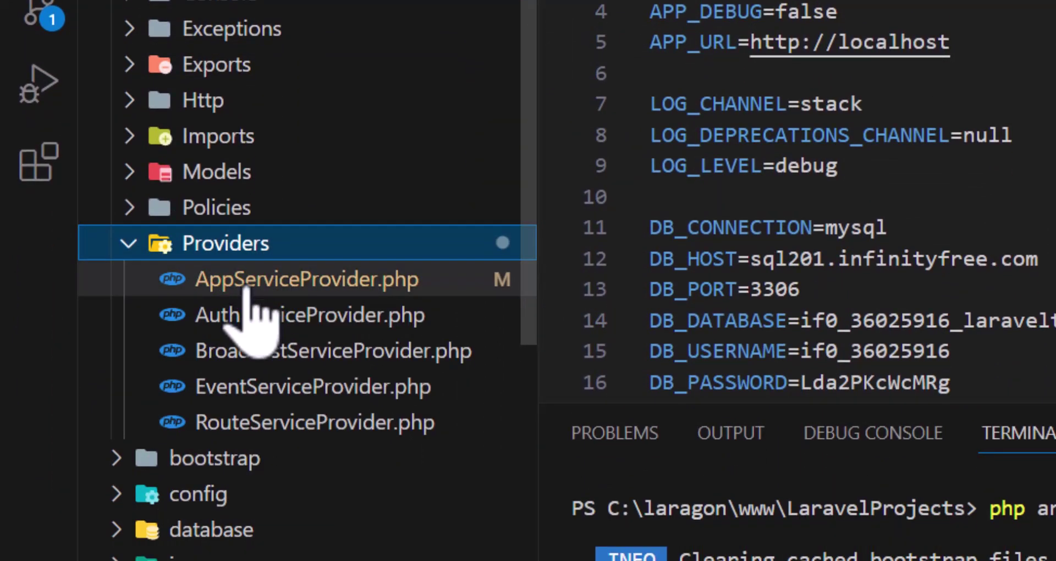
click(280, 287)
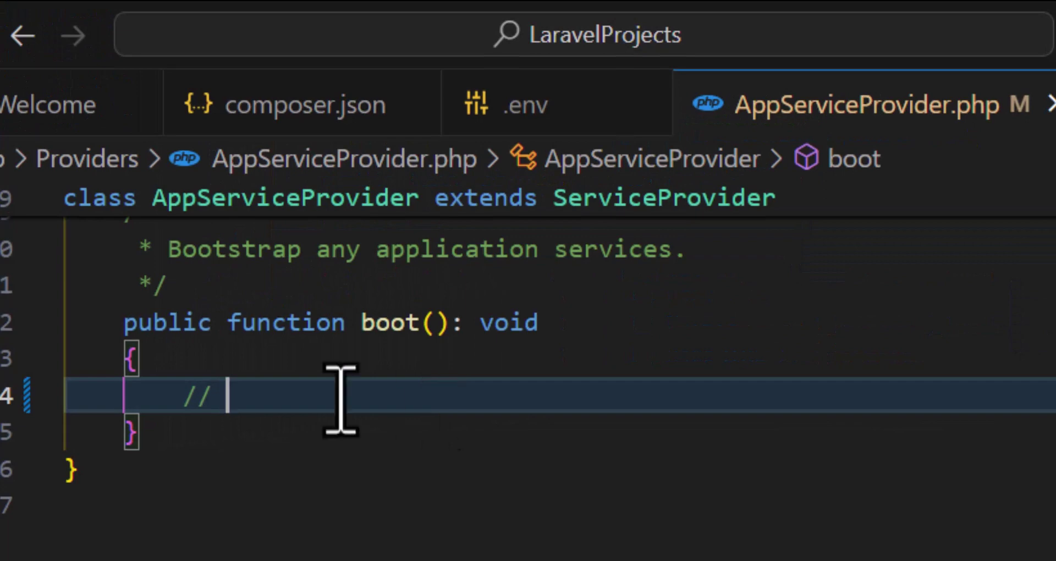
- Add the line \URL::forceScheme('https'); inside the boot() function of AppServiceProvider.php
double_click(378, 324)
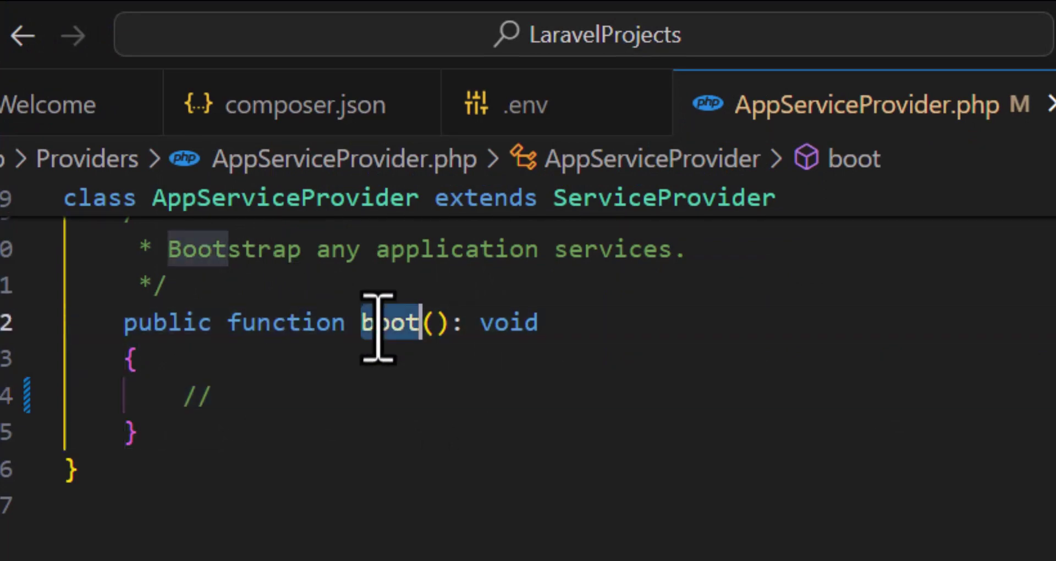
click(299, 393)
key(Return)
text(\URL::forceScheme('https');)
key(Delete)
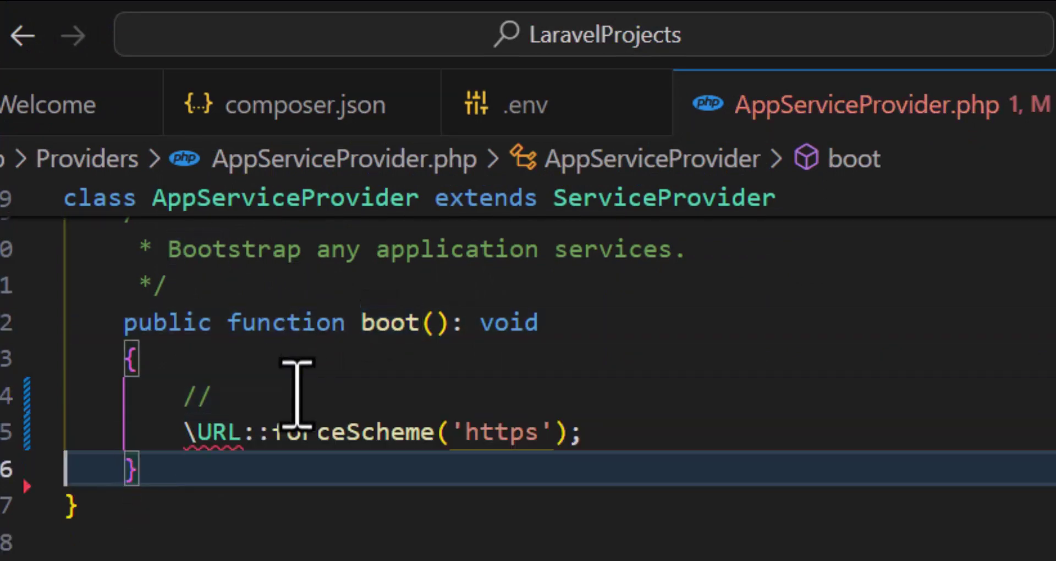
drag(593, 440, 184, 440)
click(505, 448)
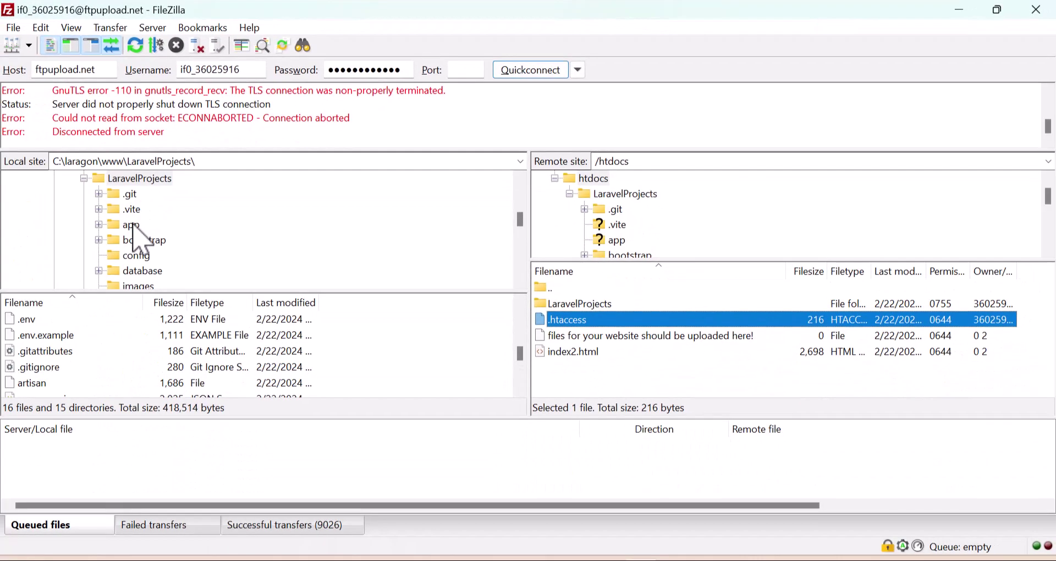
- In FileZilla, upload AppServiceProvider.php from the local app/Providers folder to /htdocs/LaravelProjects/app/Providers, overwriting the existing file
click(131, 226)
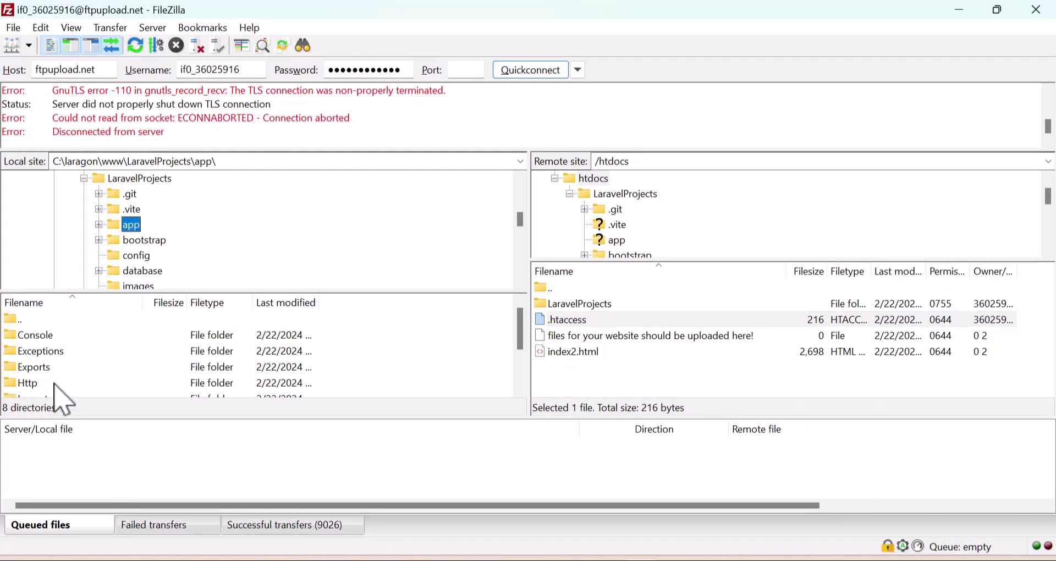
scroll(61, 397, down, 2)
double_click(48, 385)
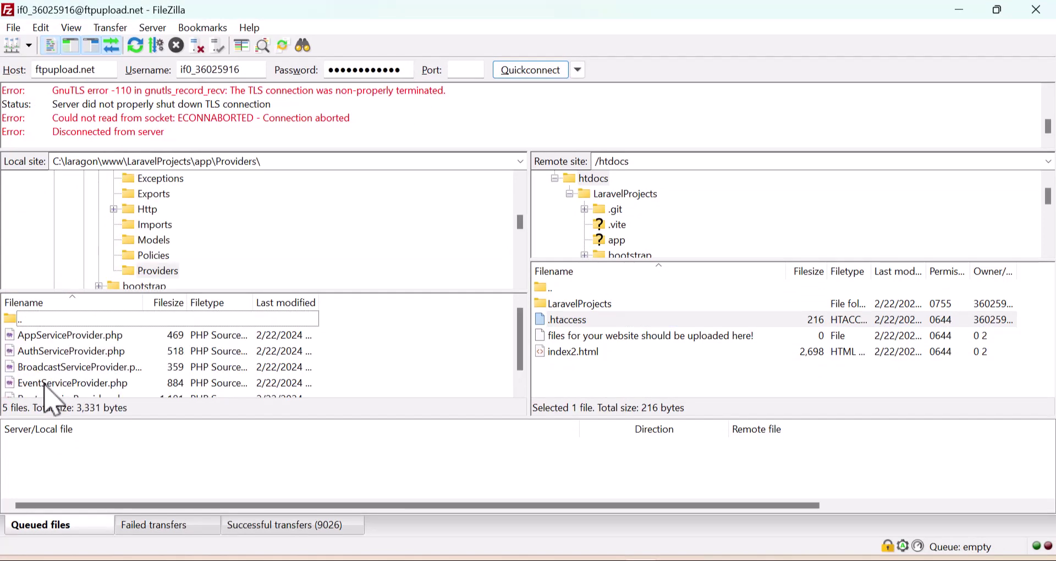
click(41, 336)
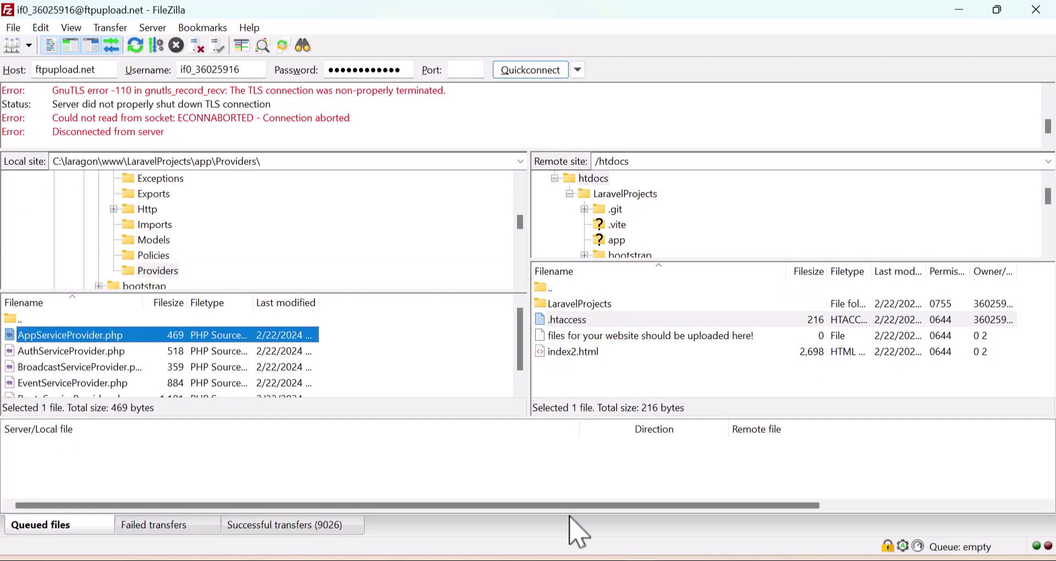
click(617, 241)
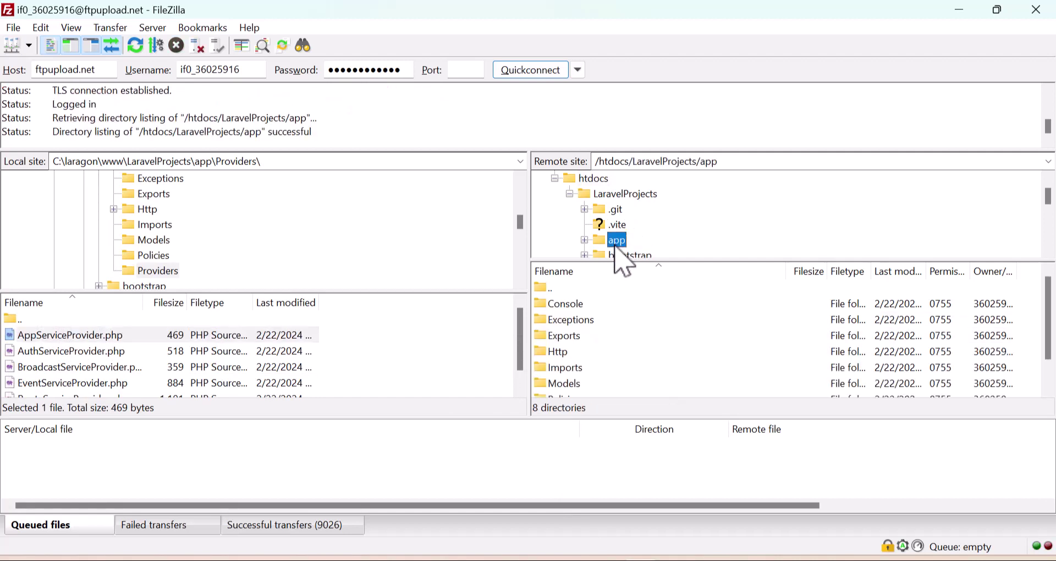
scroll(577, 385, down, 1)
double_click(591, 385)
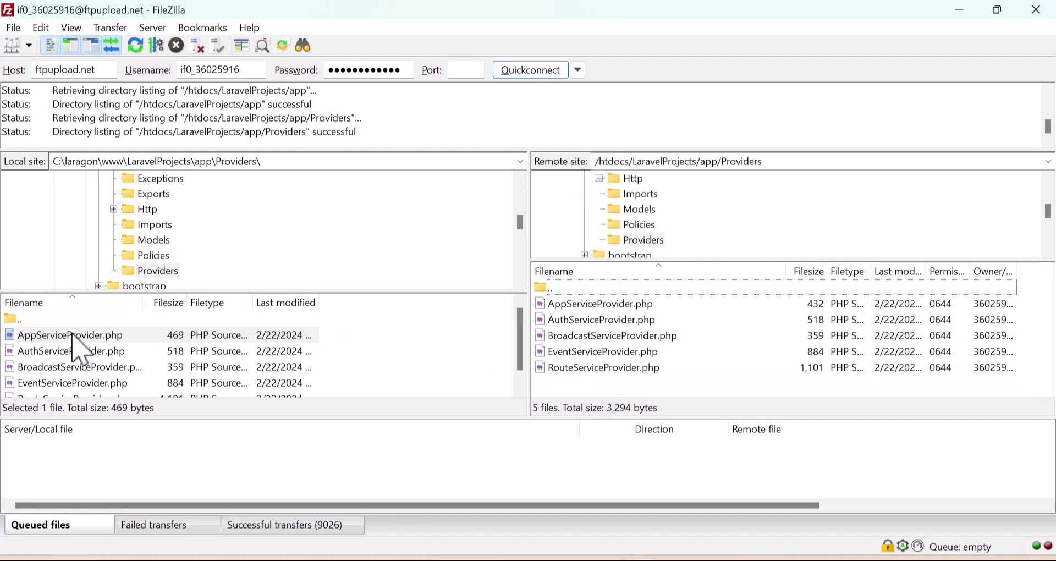
drag(74, 333, 572, 371)
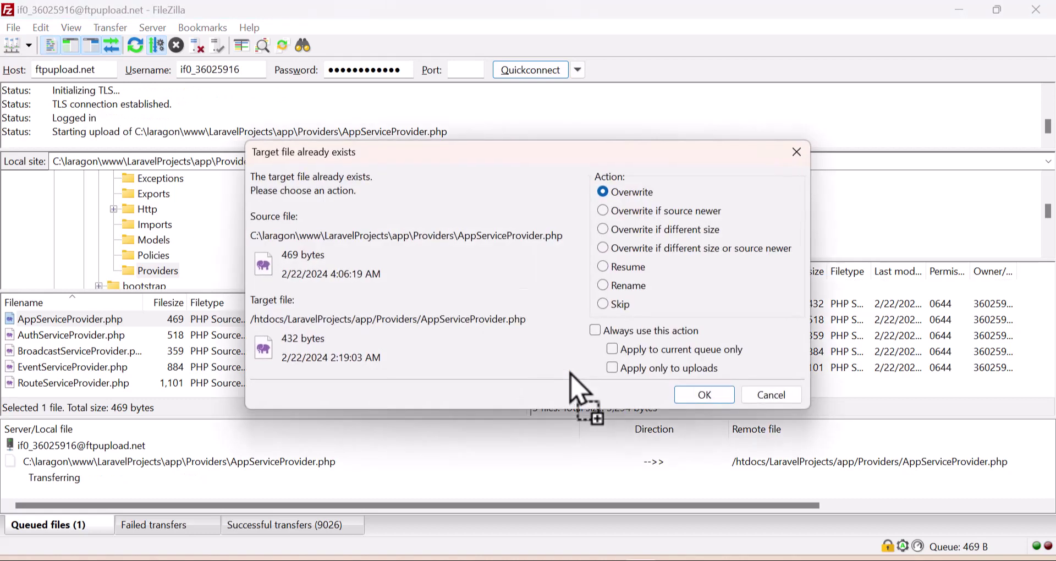
click(694, 396)
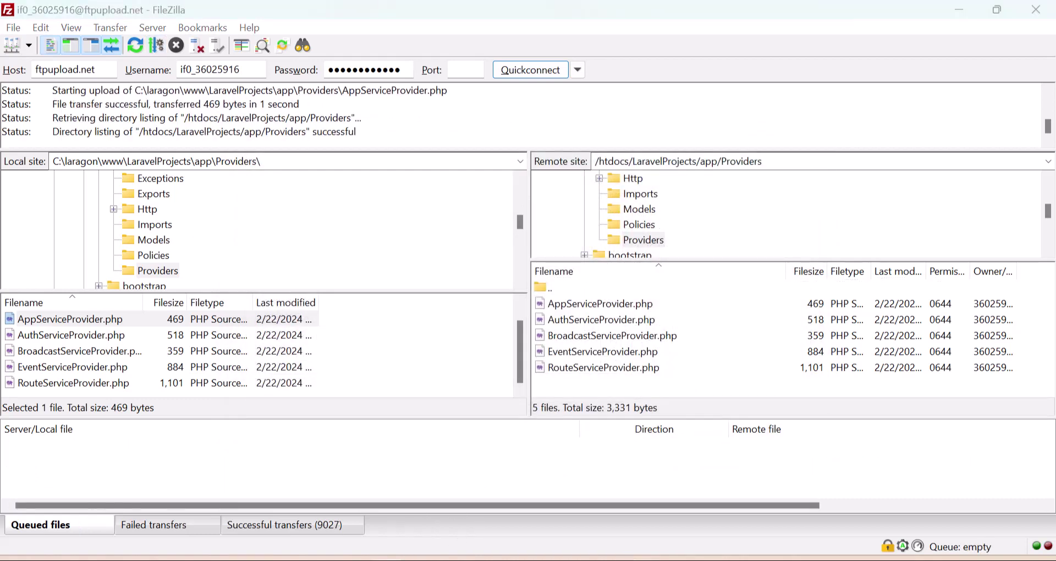
- Switch back to the browser and reload the products page to test the uploaded HTTPS change
click(386, 556)
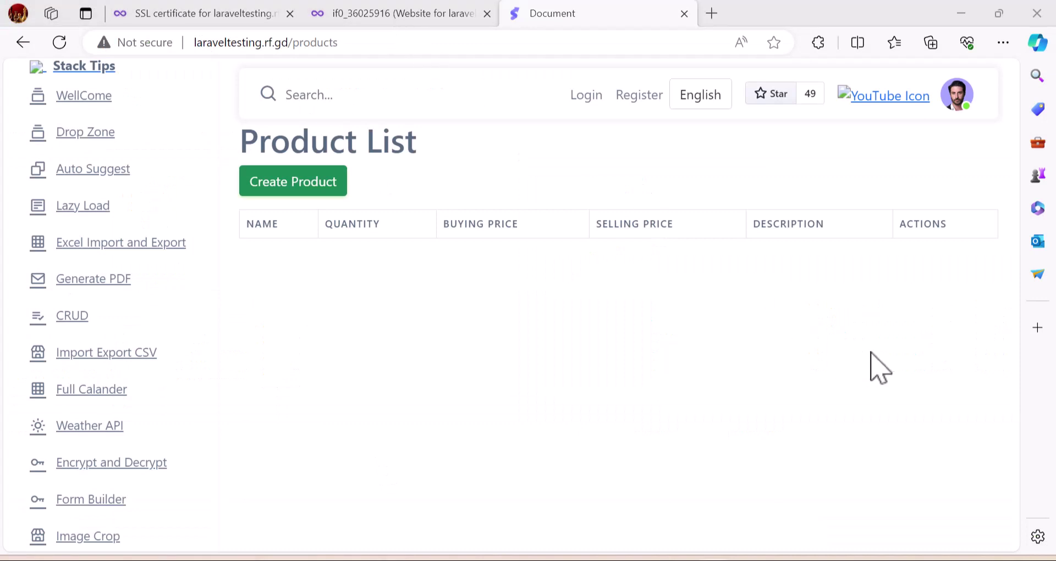
click(468, 49)
key(Return)
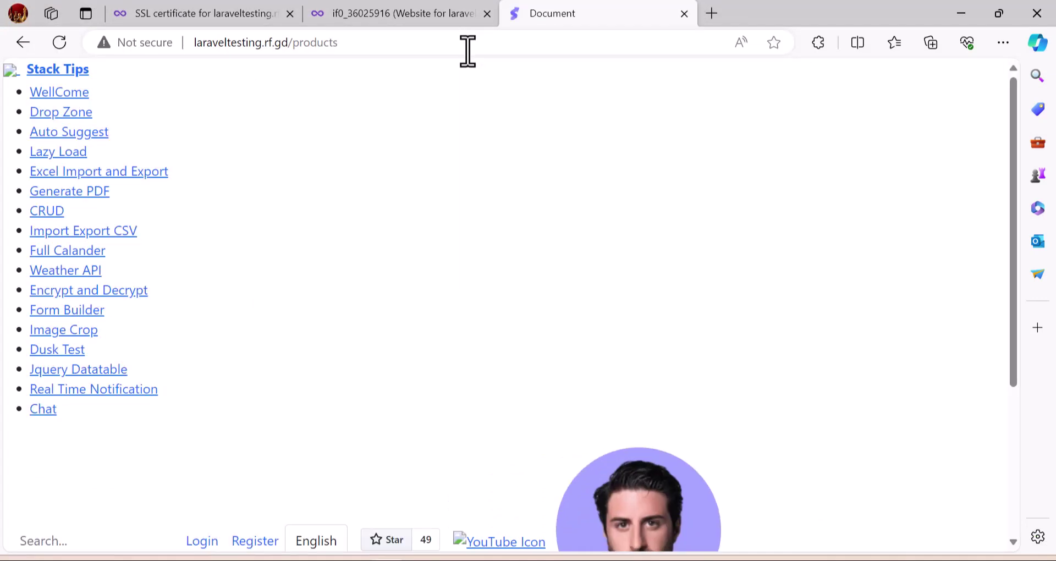
click(468, 49)
key(Return)
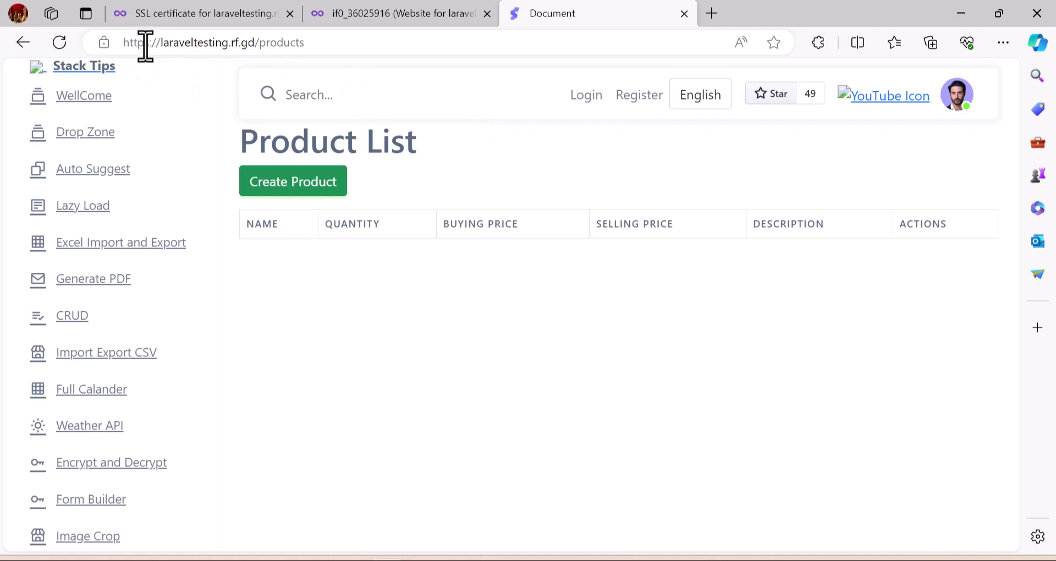
- Change the products page address from https to http and load it to test forced HTTPS
click(145, 46)
click(148, 48)
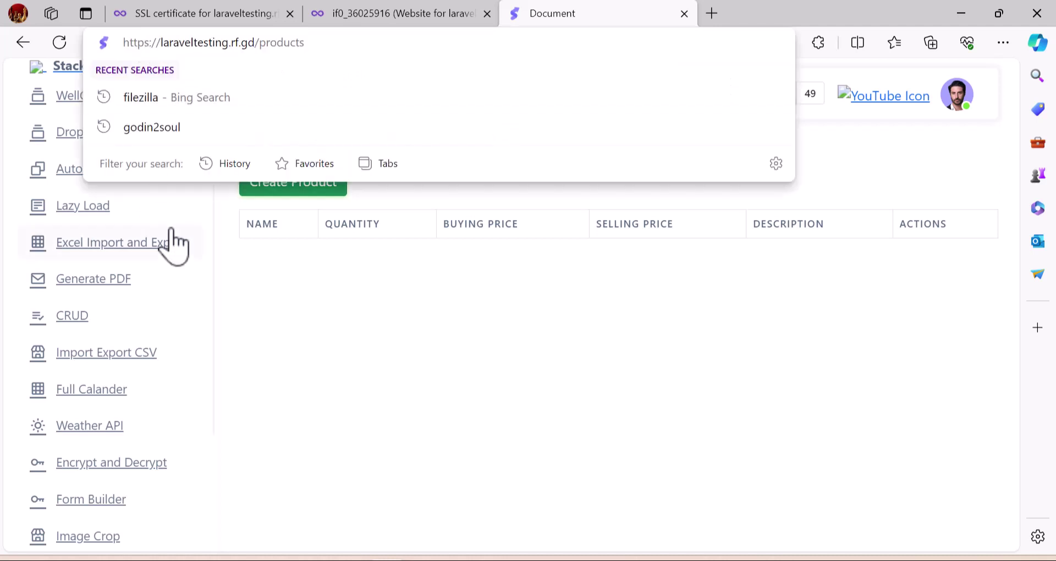
key(BackSpace)
key(Return)
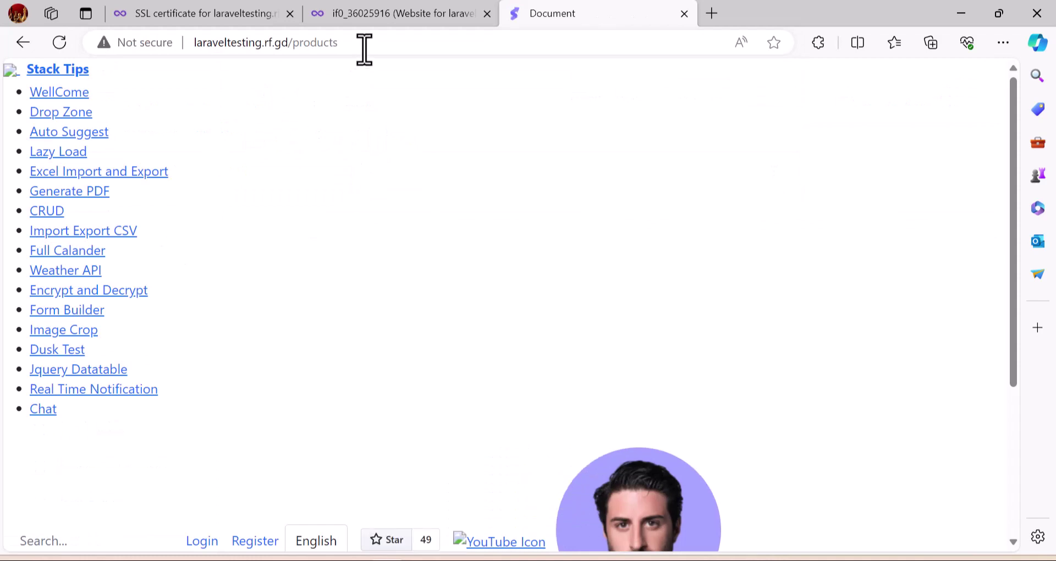
- Load laraveltesting.rf.gd/products over https, and change the address back to http and load it again to compare both versions
click(365, 46)
key(Return)
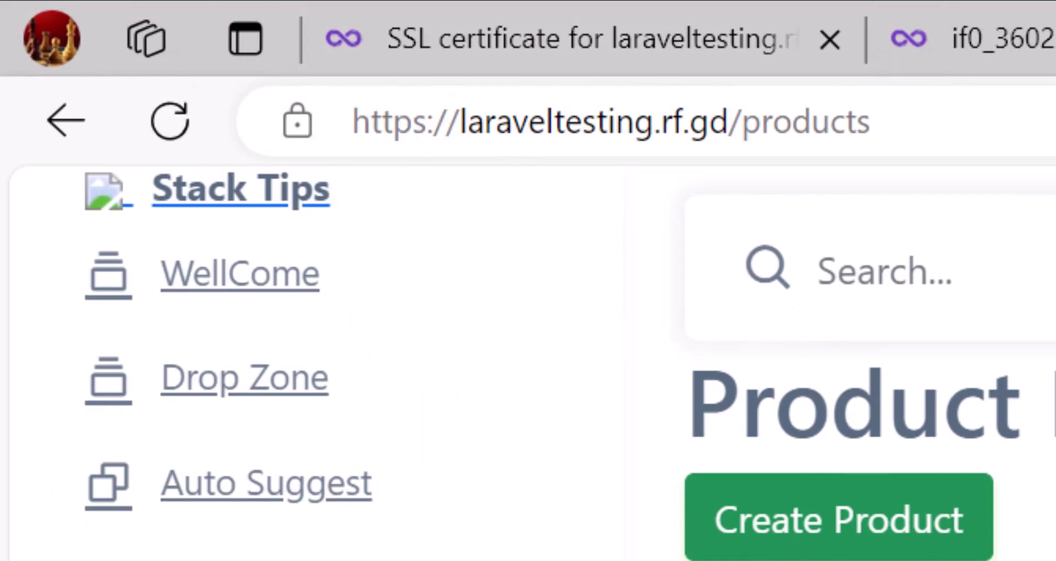
click(410, 137)
click(413, 135)
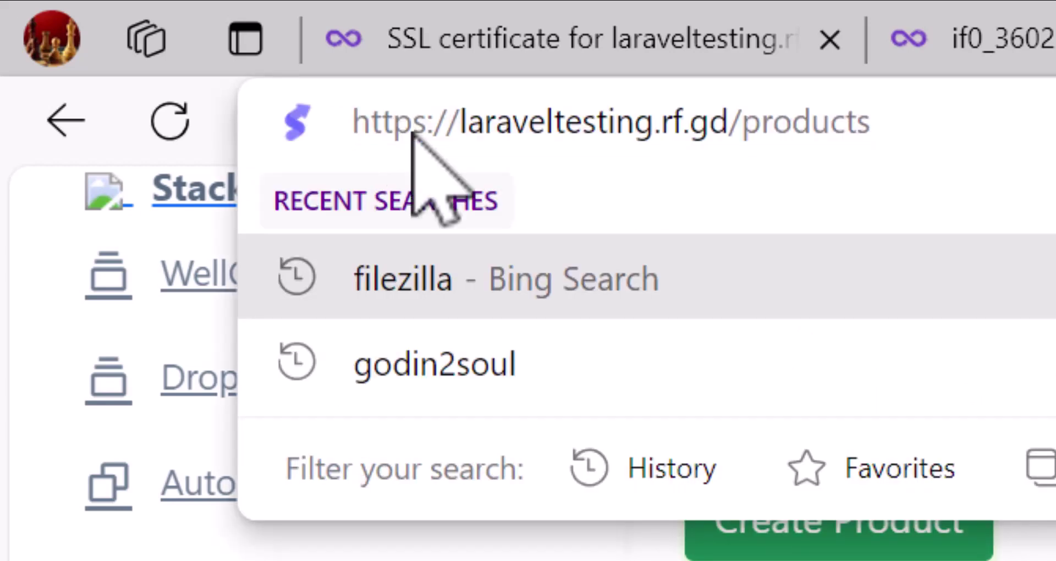
key(BackSpace)
key(Return)
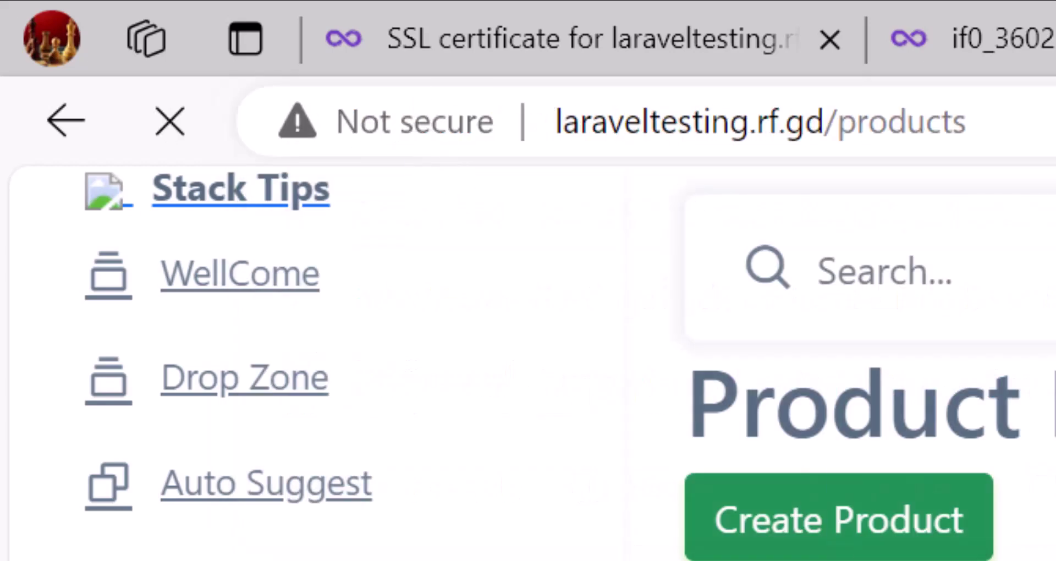
- Look through the products page loaded over http, and load the same address over https again
scroll(528, 358, down, 5)
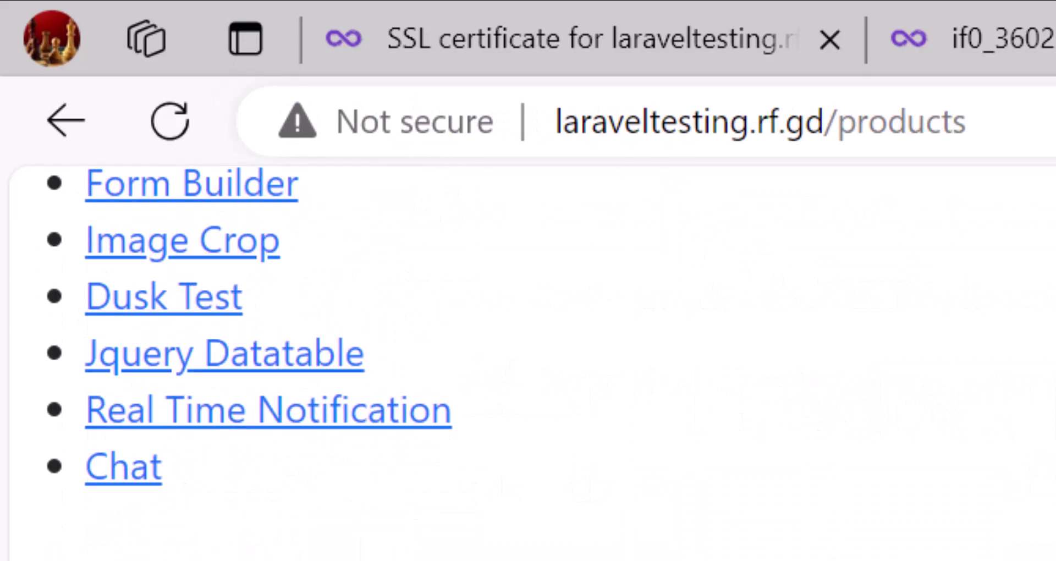
scroll(247, 341, up, 5)
click(572, 122)
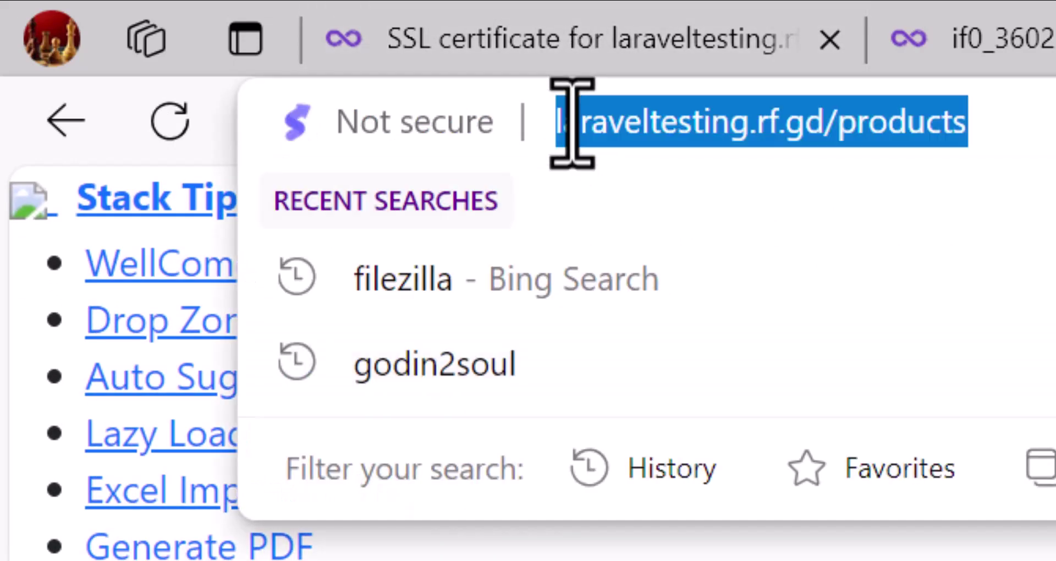
key(Return)
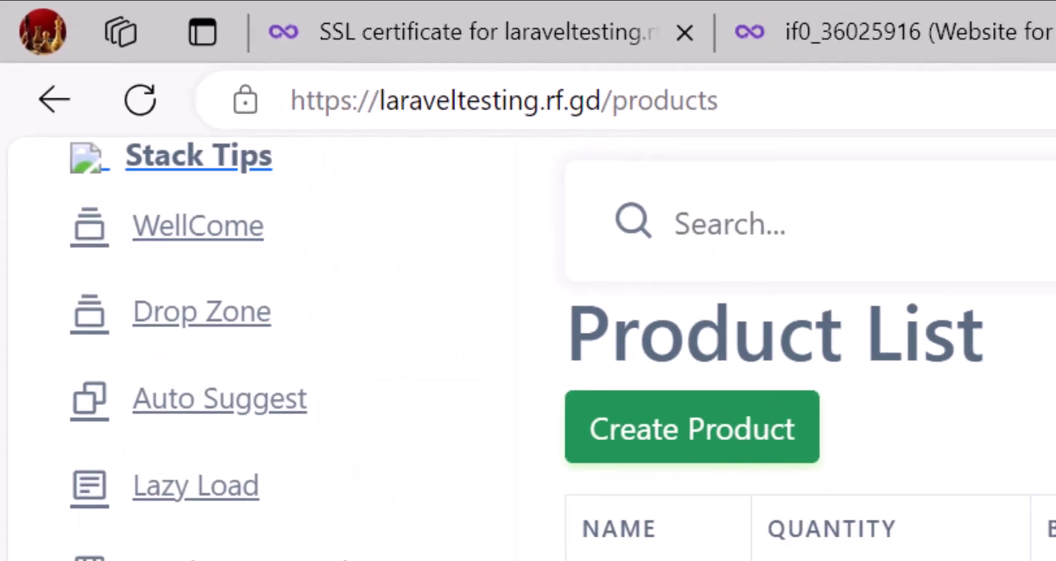